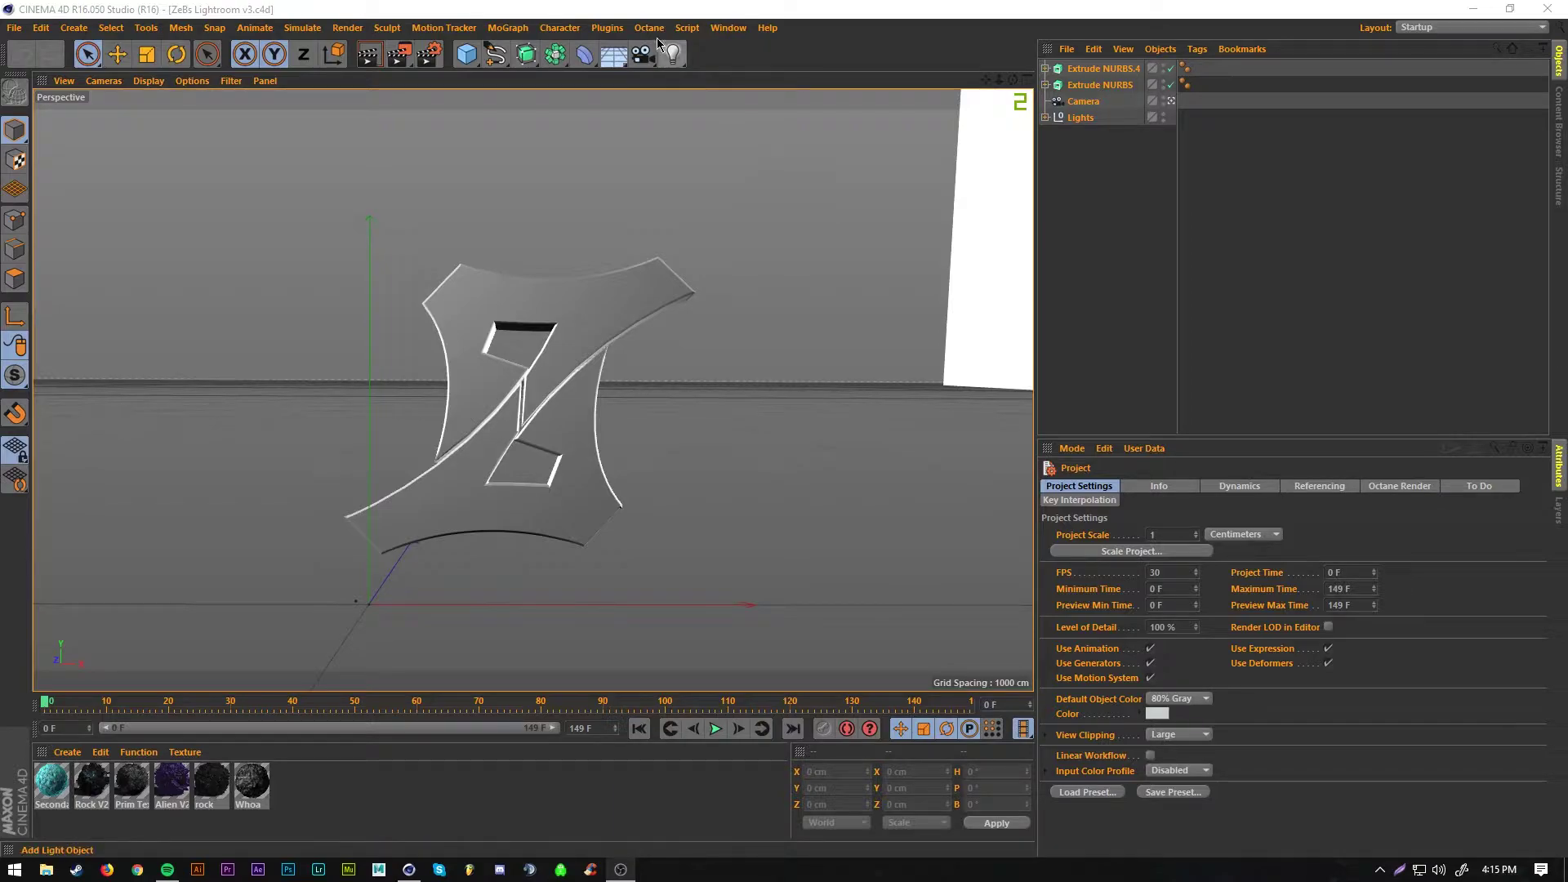
left_click(652, 29)
left_click(636, 31)
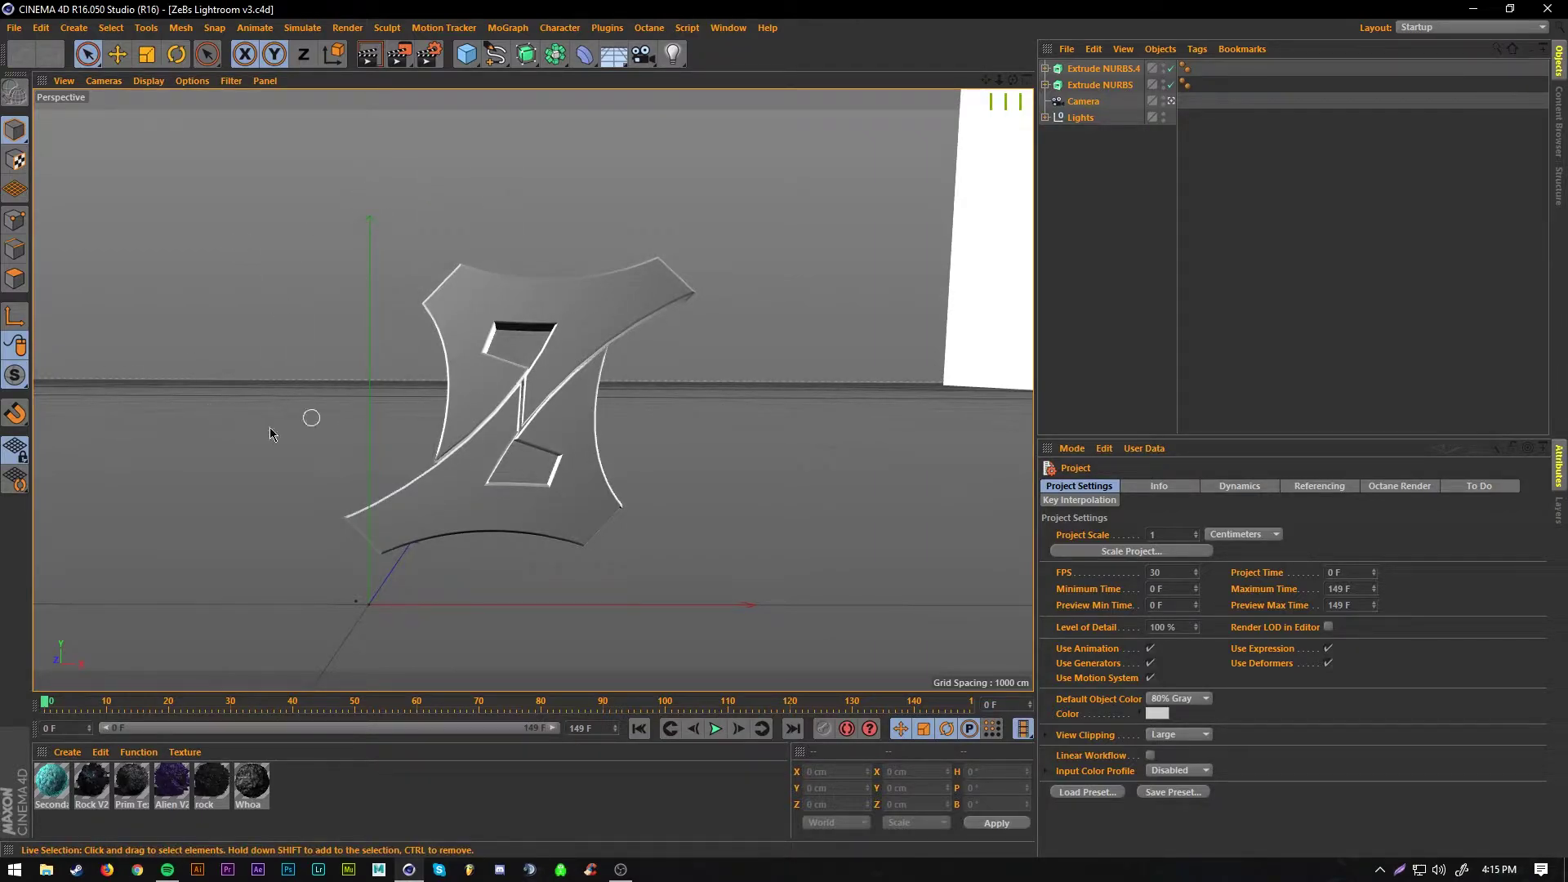
left_click(1095, 71)
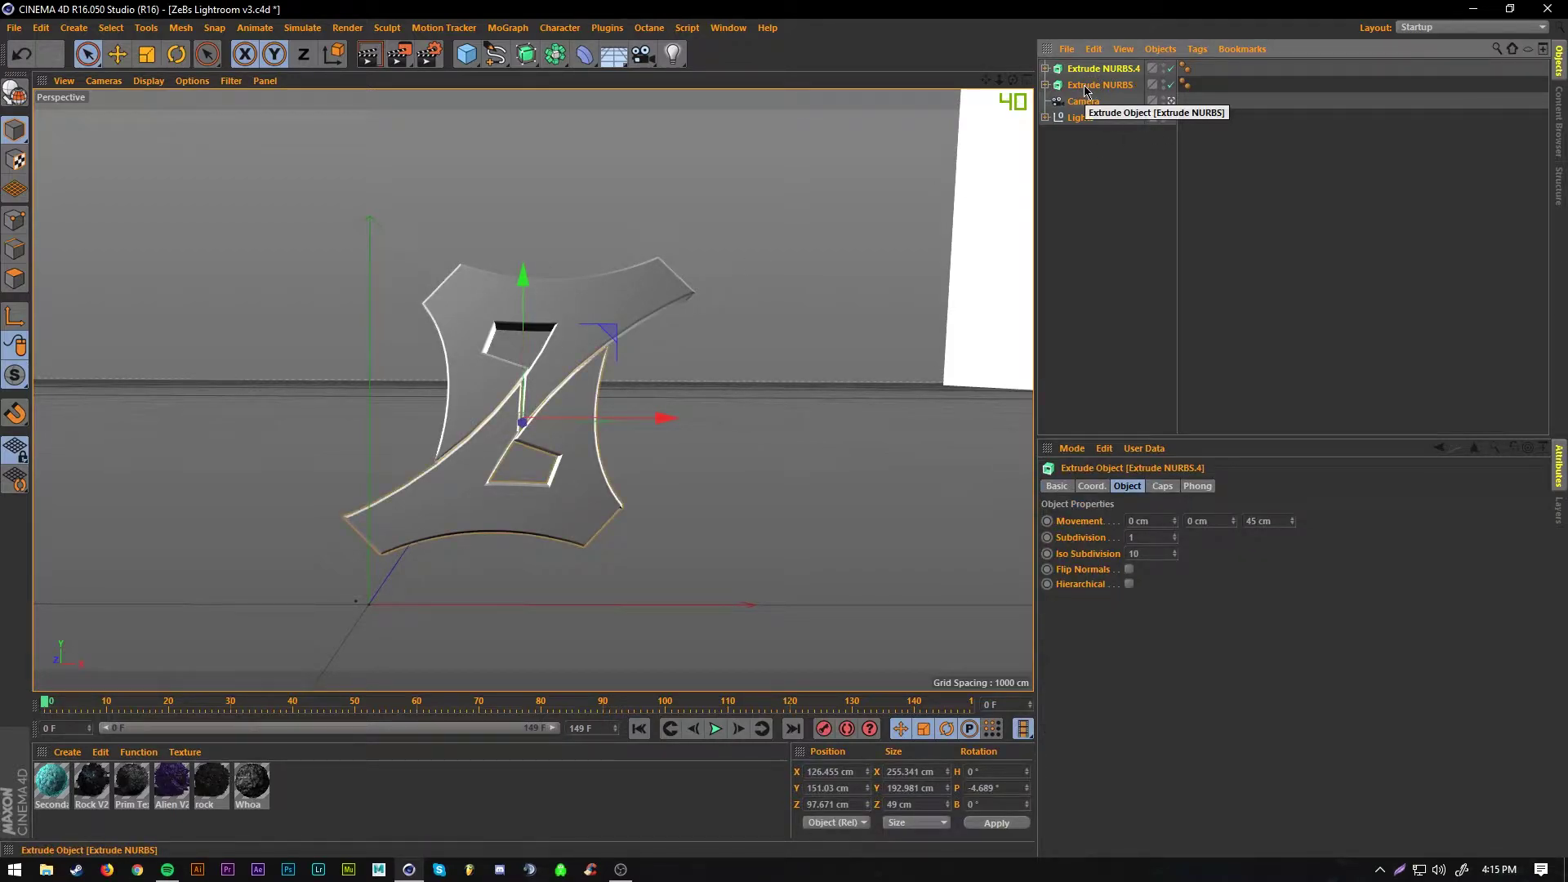
left_click(843, 240)
- Add a Landscape primitive, raise it to about 184 cm in Y, and make it spherical
left_click(468, 55)
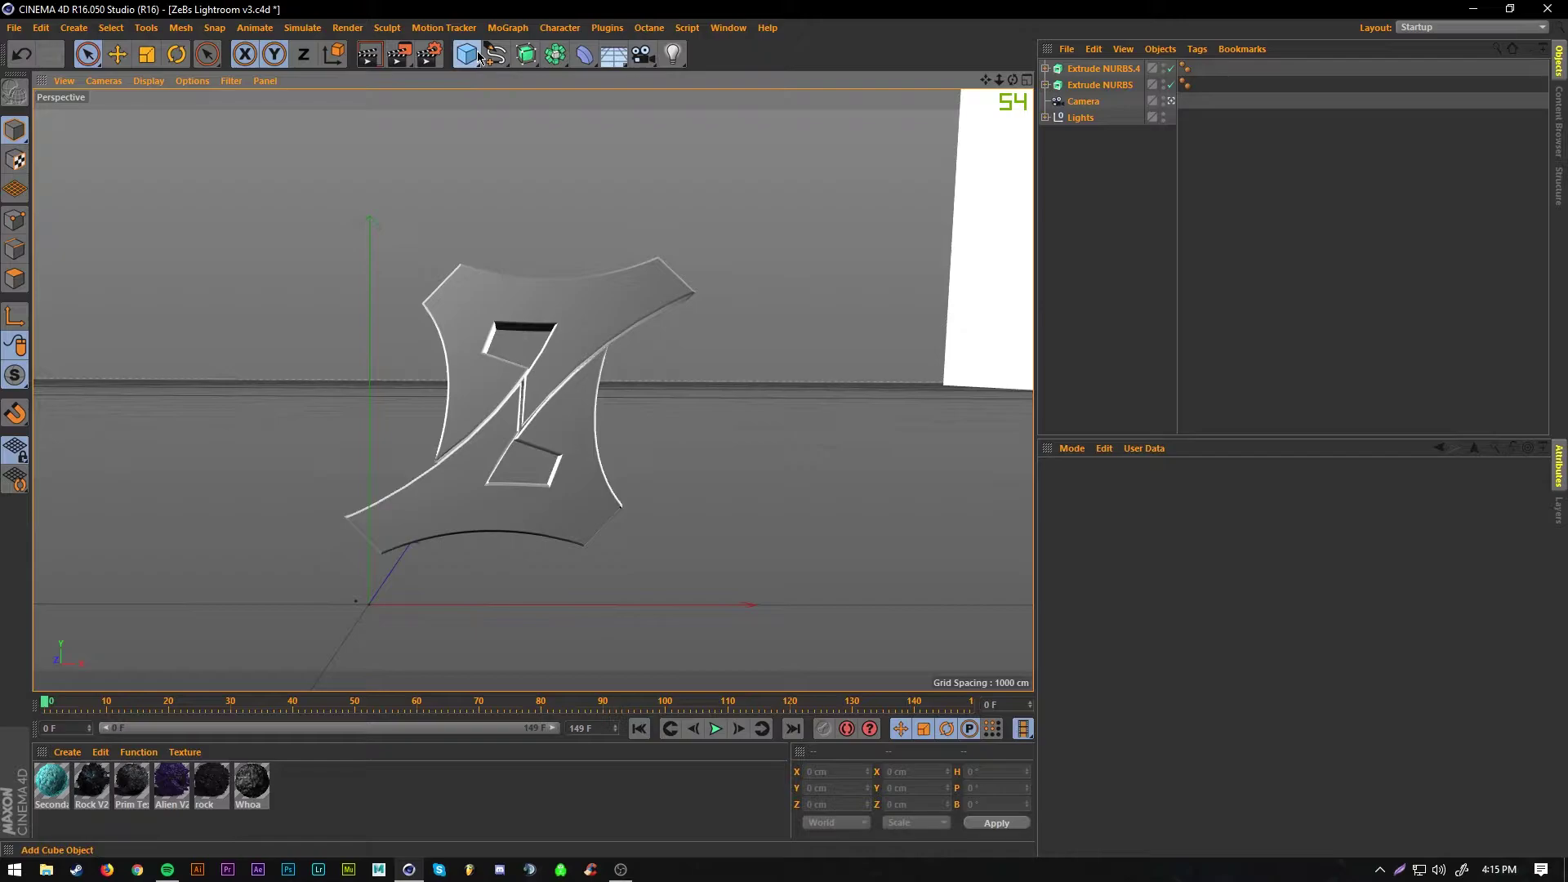
left_click(791, 166)
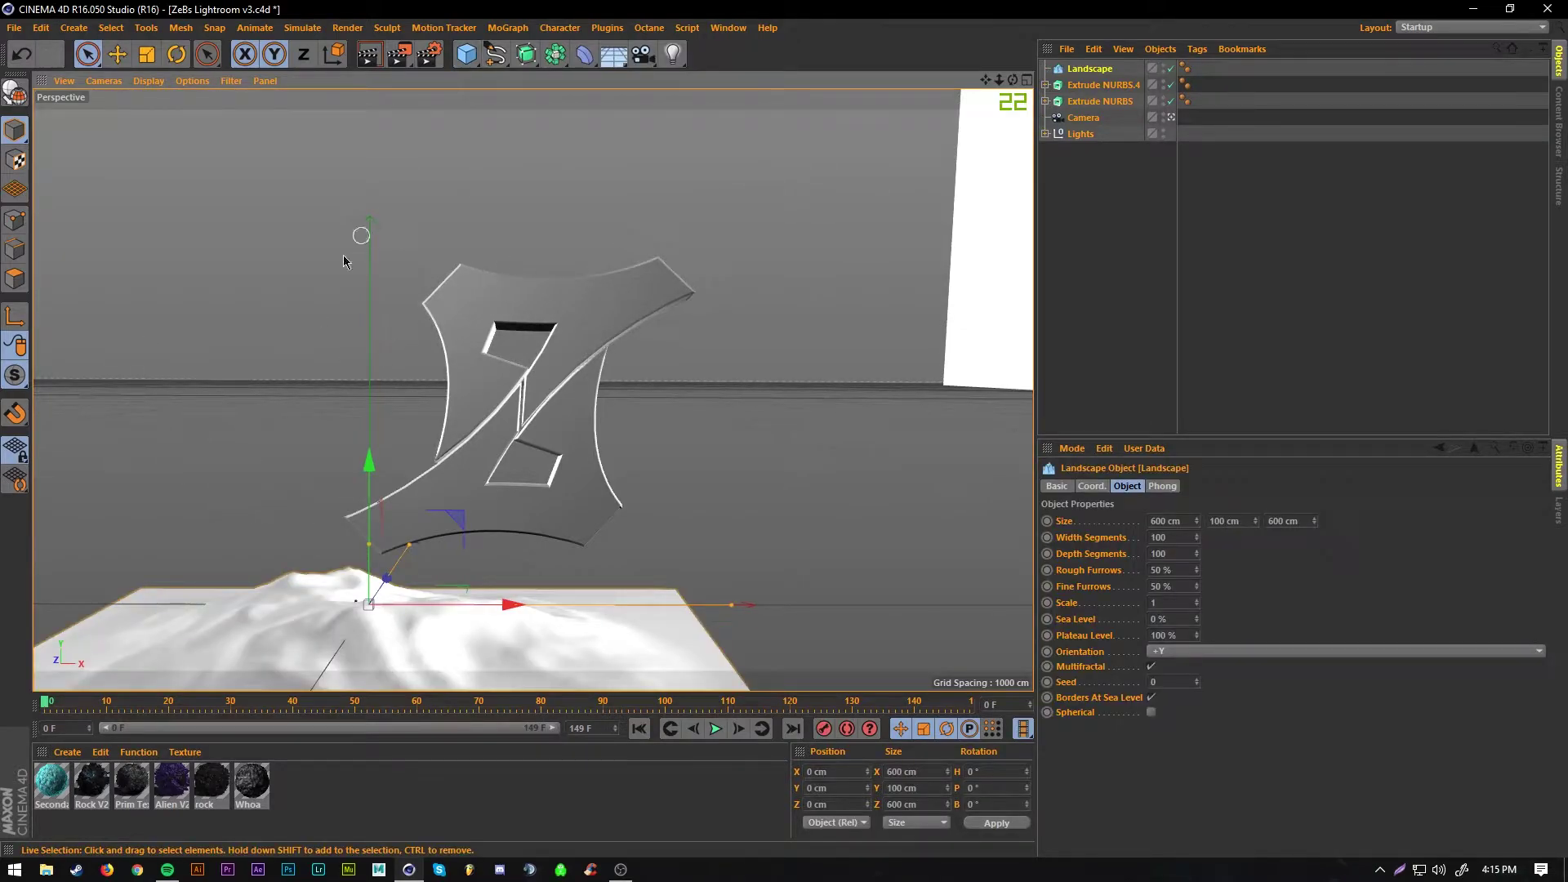
left_click_drag(369, 463, 399, 240)
left_click(1152, 713)
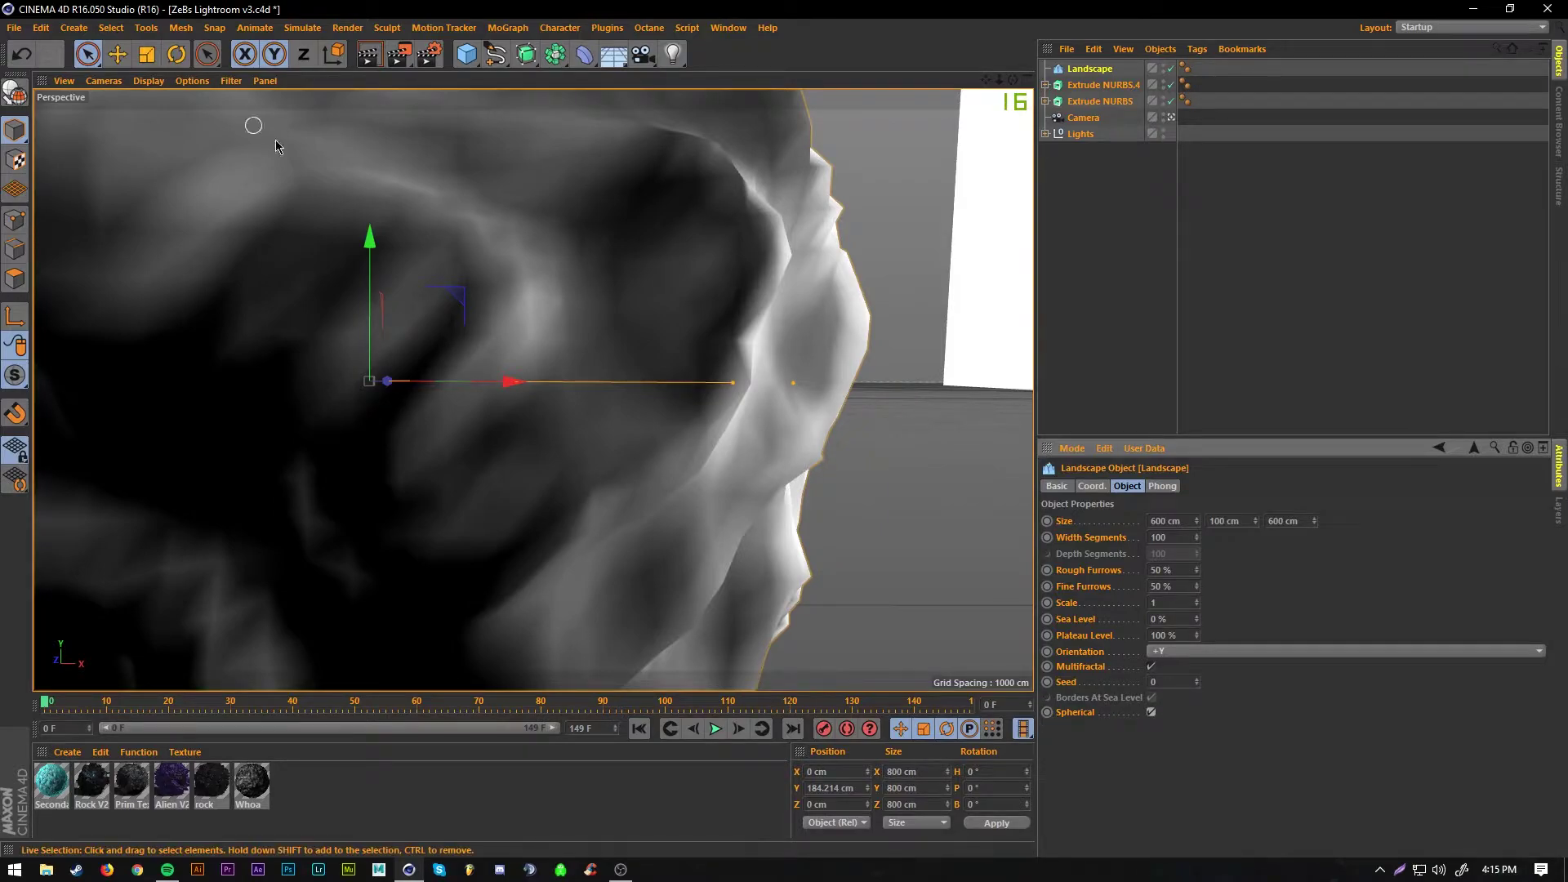
- Scale the spherical landscape down uniformly to about 178 cm across and increase its relief height to about 30.5 cm
left_click(148, 55)
left_click_drag(723, 217, 466, 219)
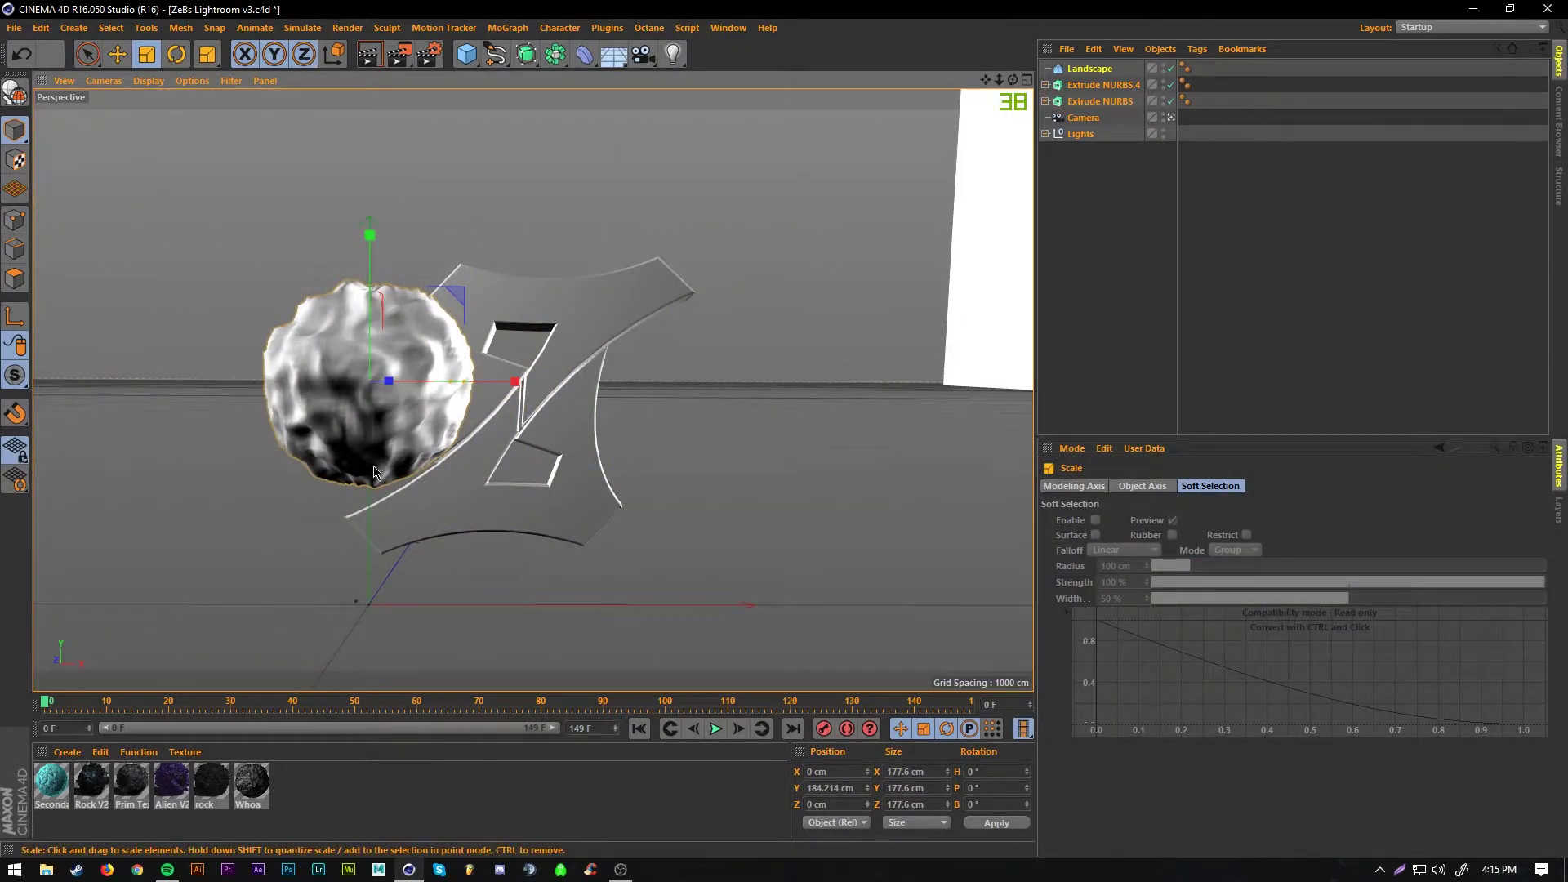
left_click(88, 54)
left_click(173, 274)
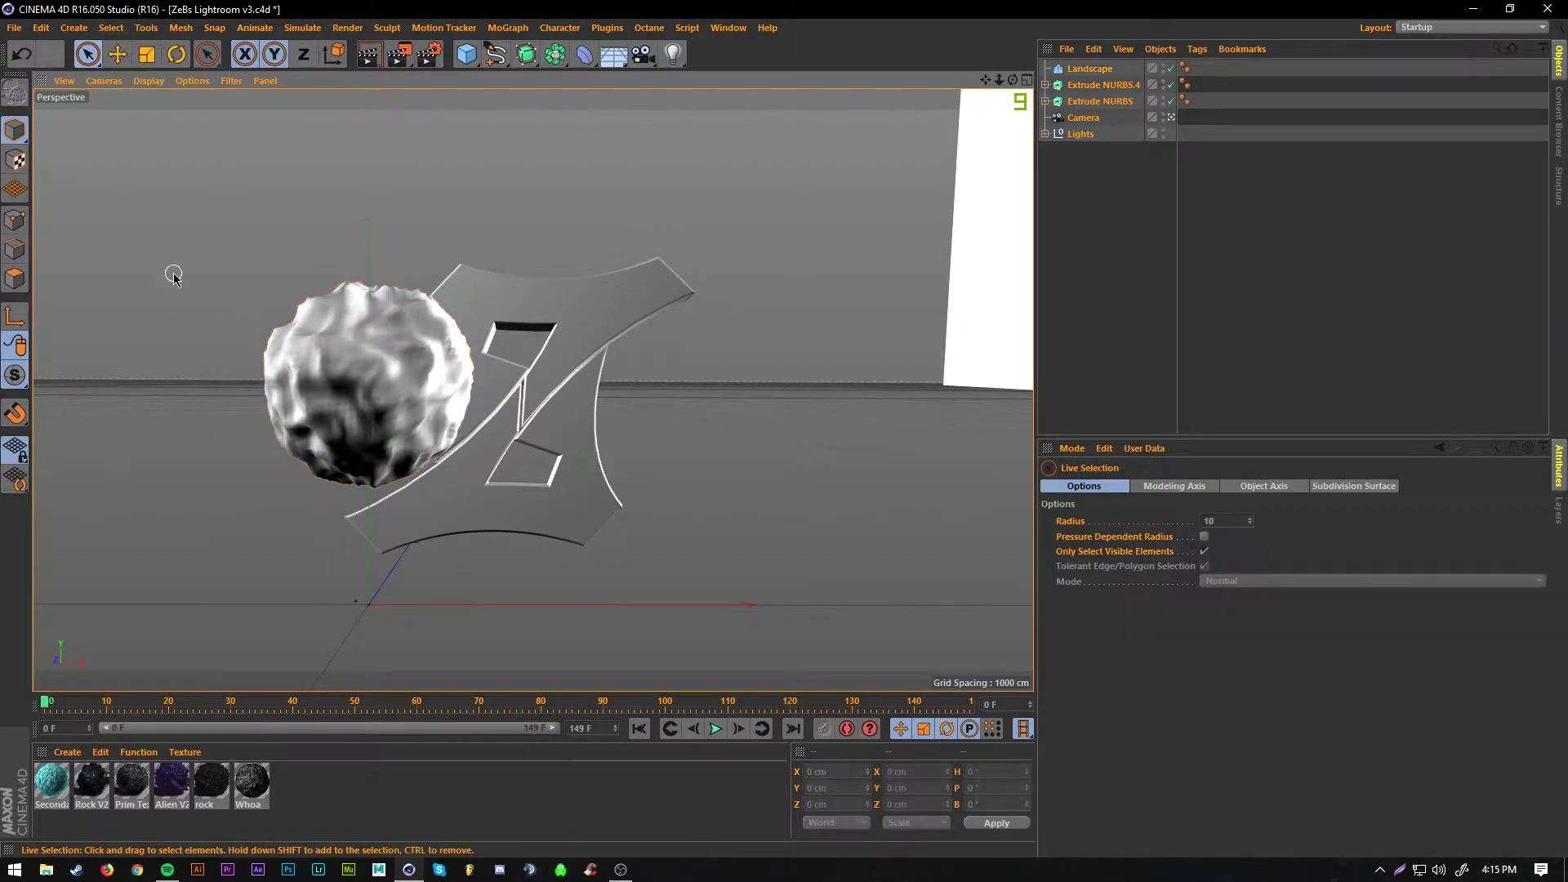
left_click(342, 358)
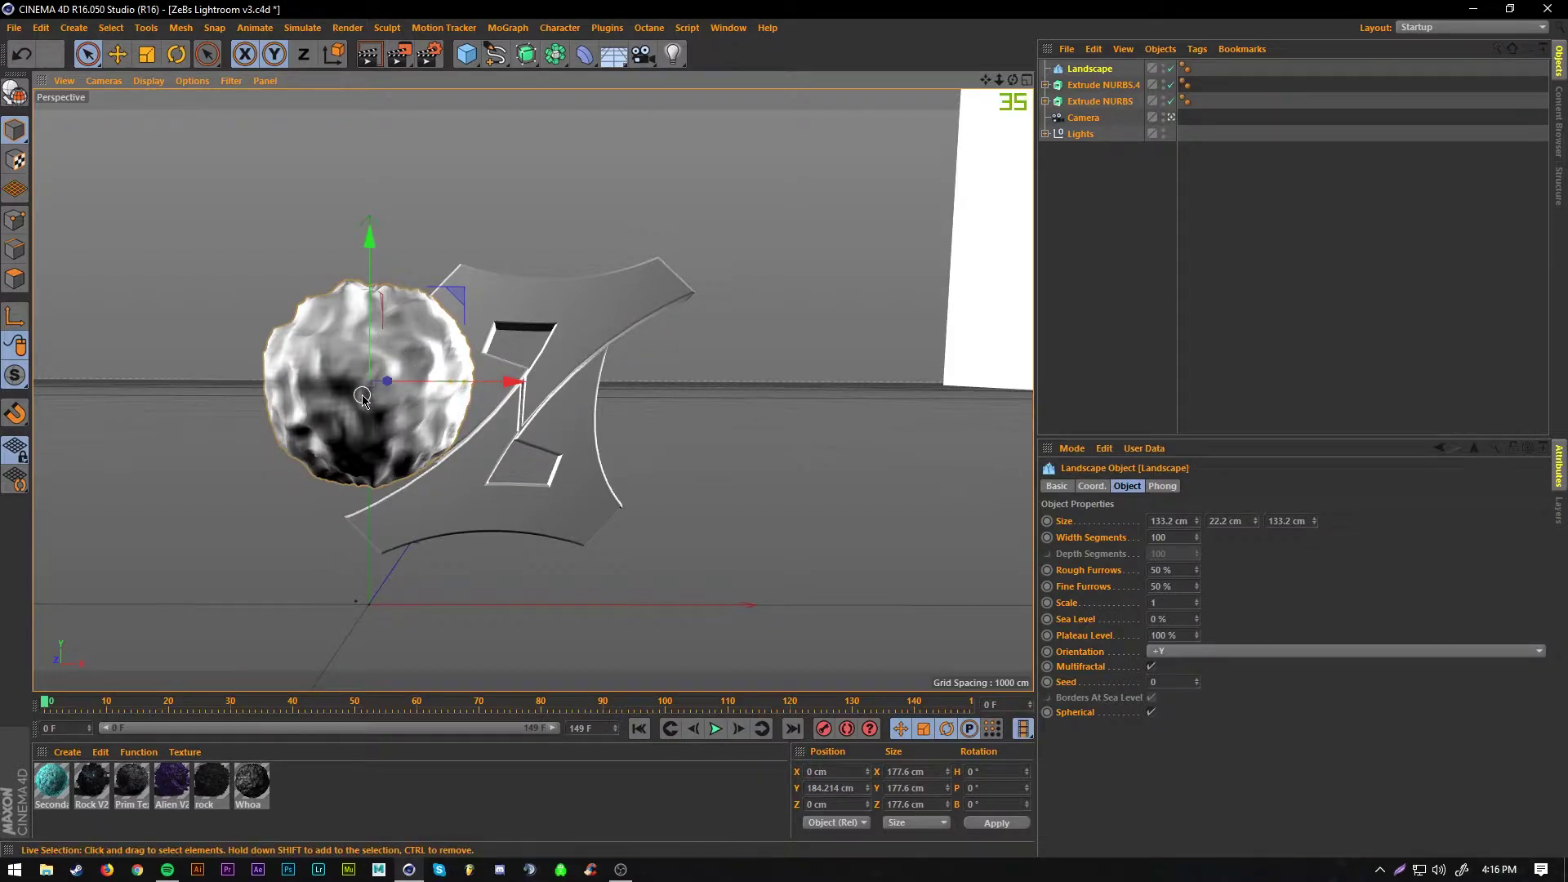
left_click_drag(463, 383, 389, 395)
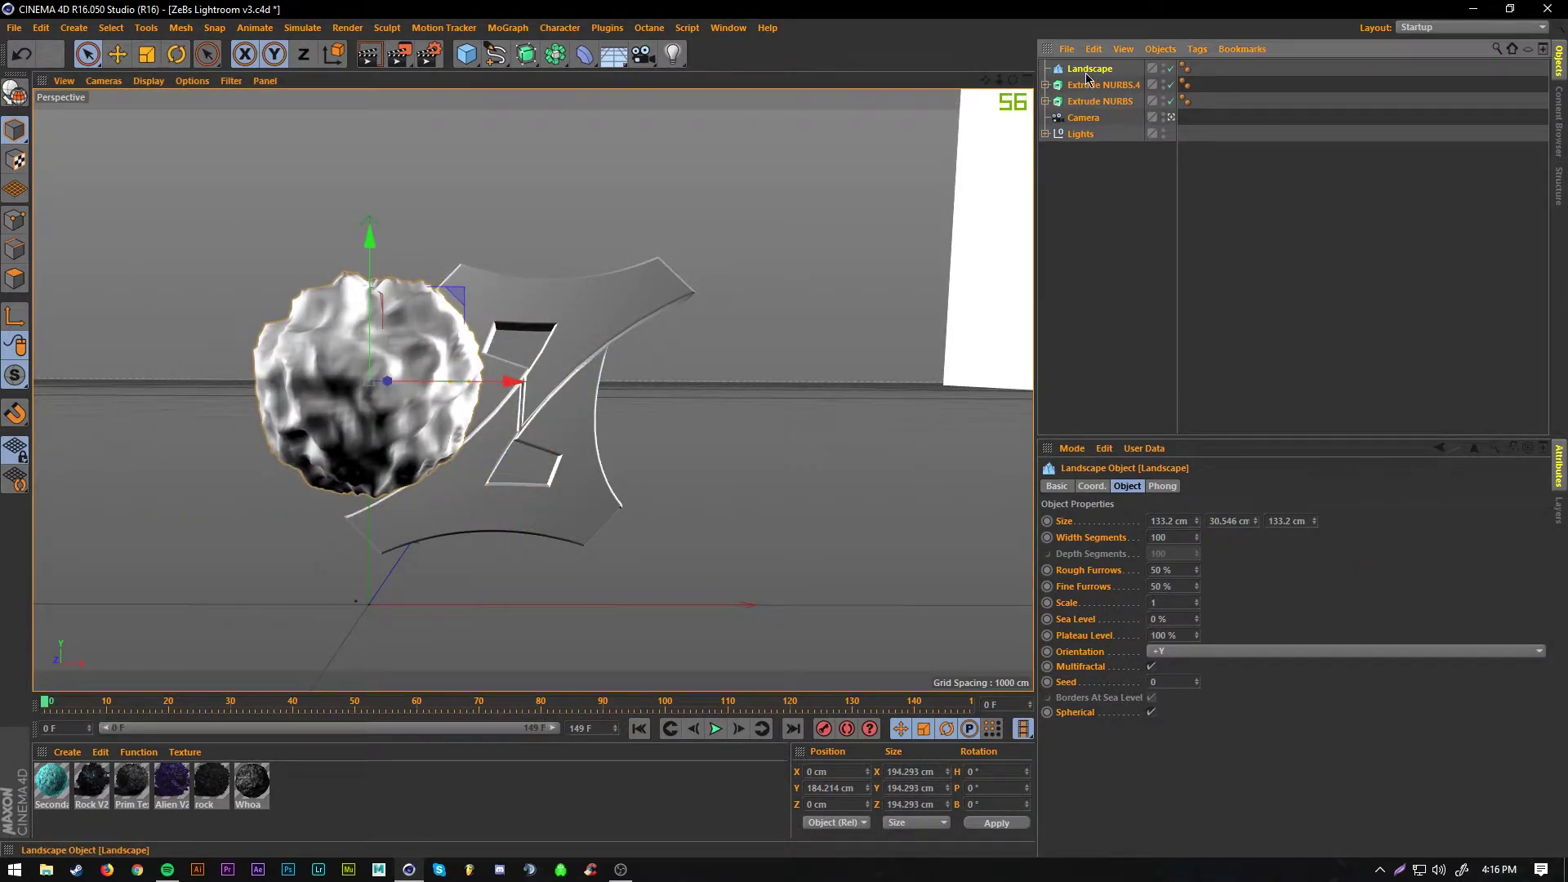
- Make the landscape editable and add a Twist deformer as its child, fitted to the parent
key("c")
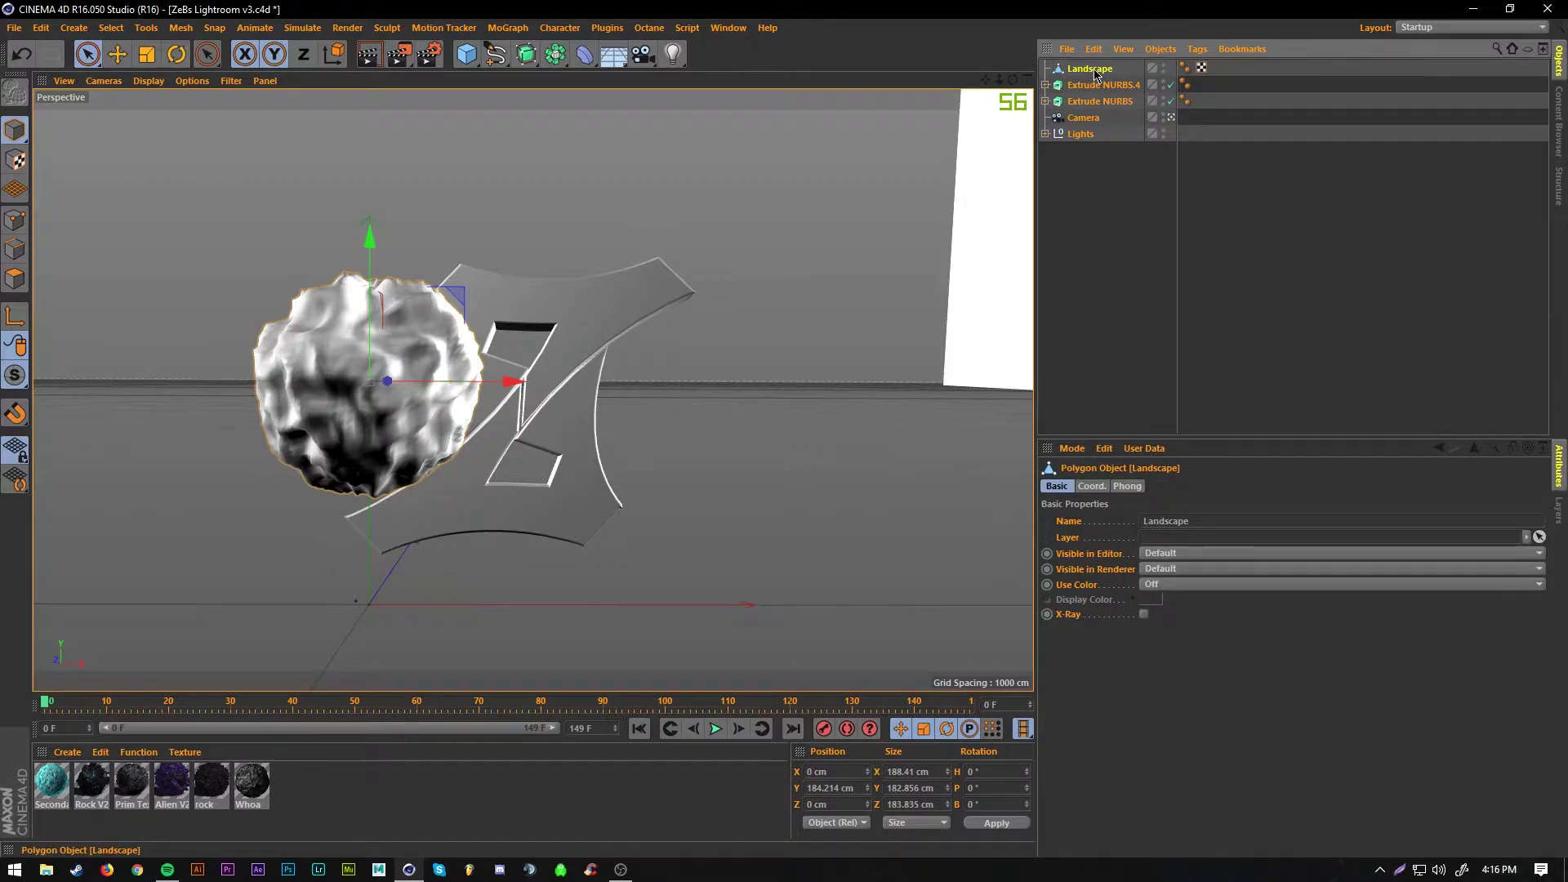
left_click(584, 54)
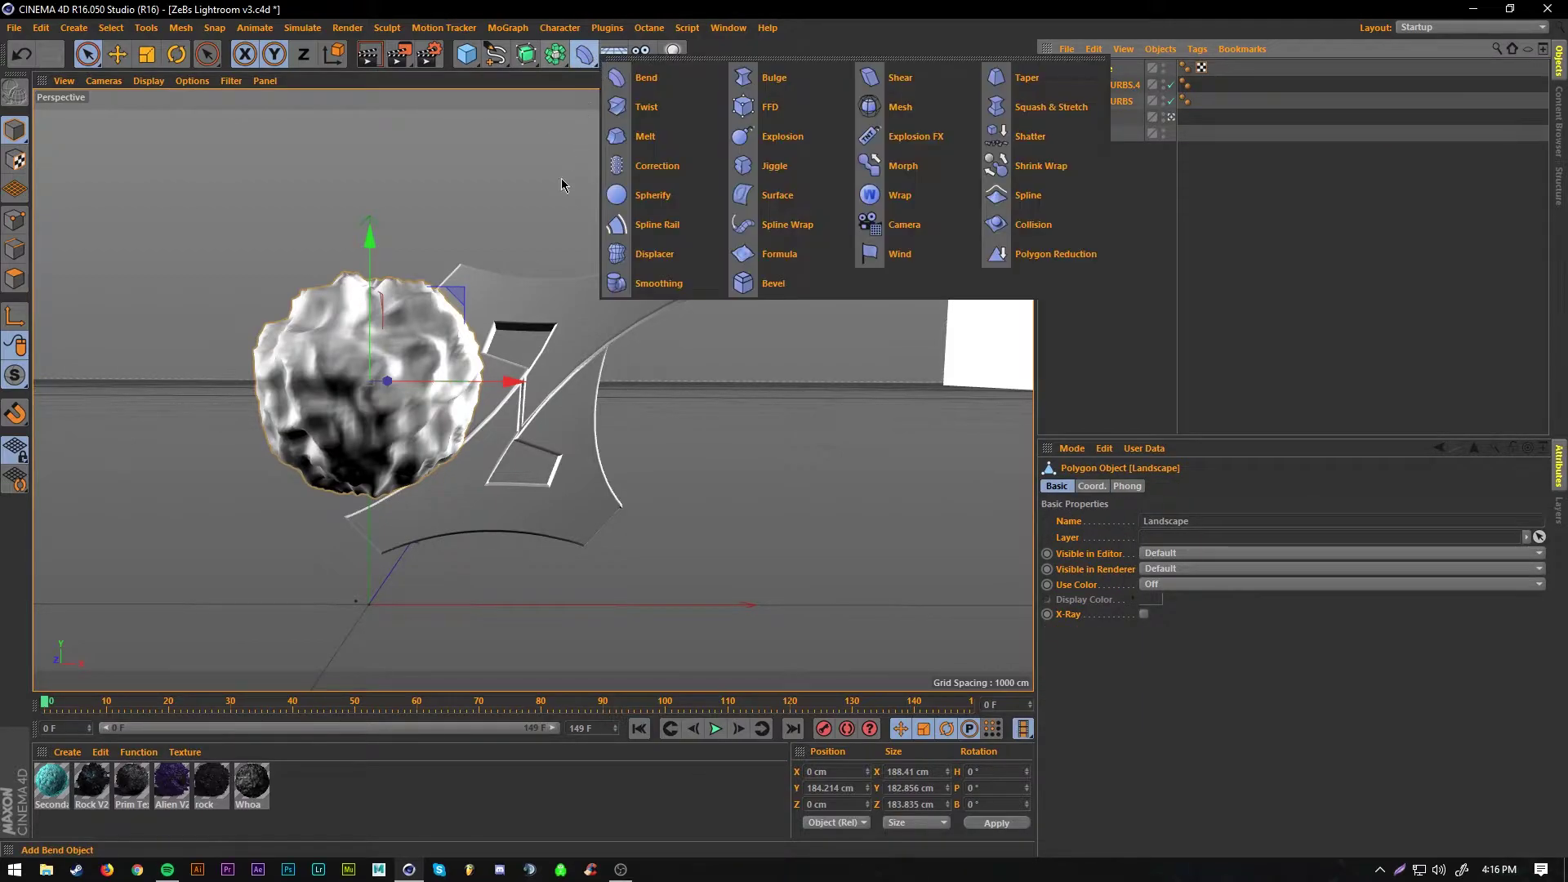
left_click(646, 107)
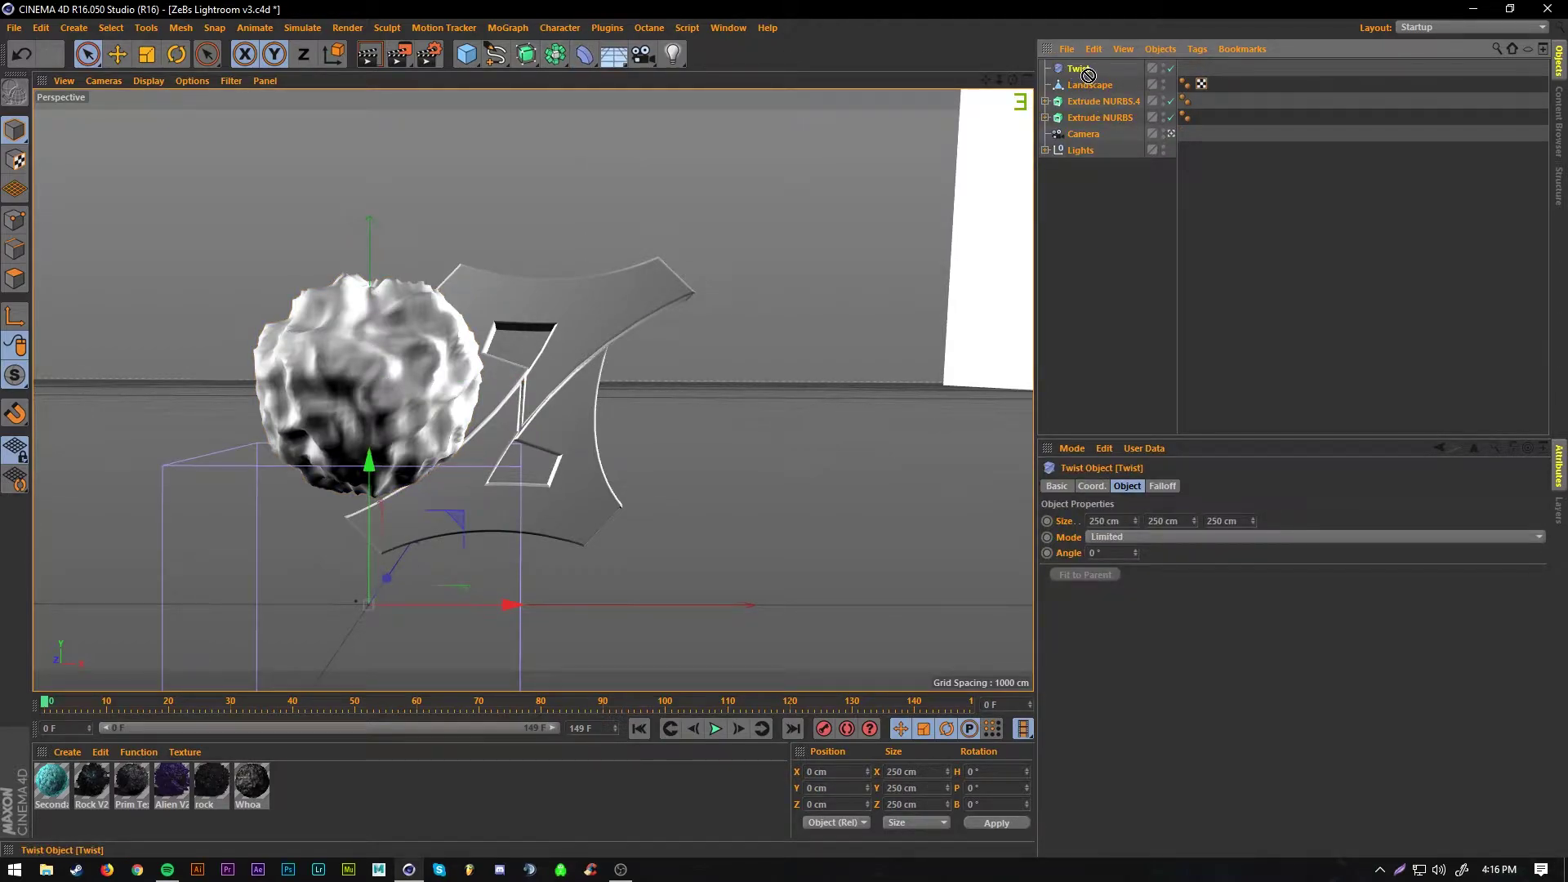
left_click_drag(1091, 89, 1091, 88)
left_click(1090, 71)
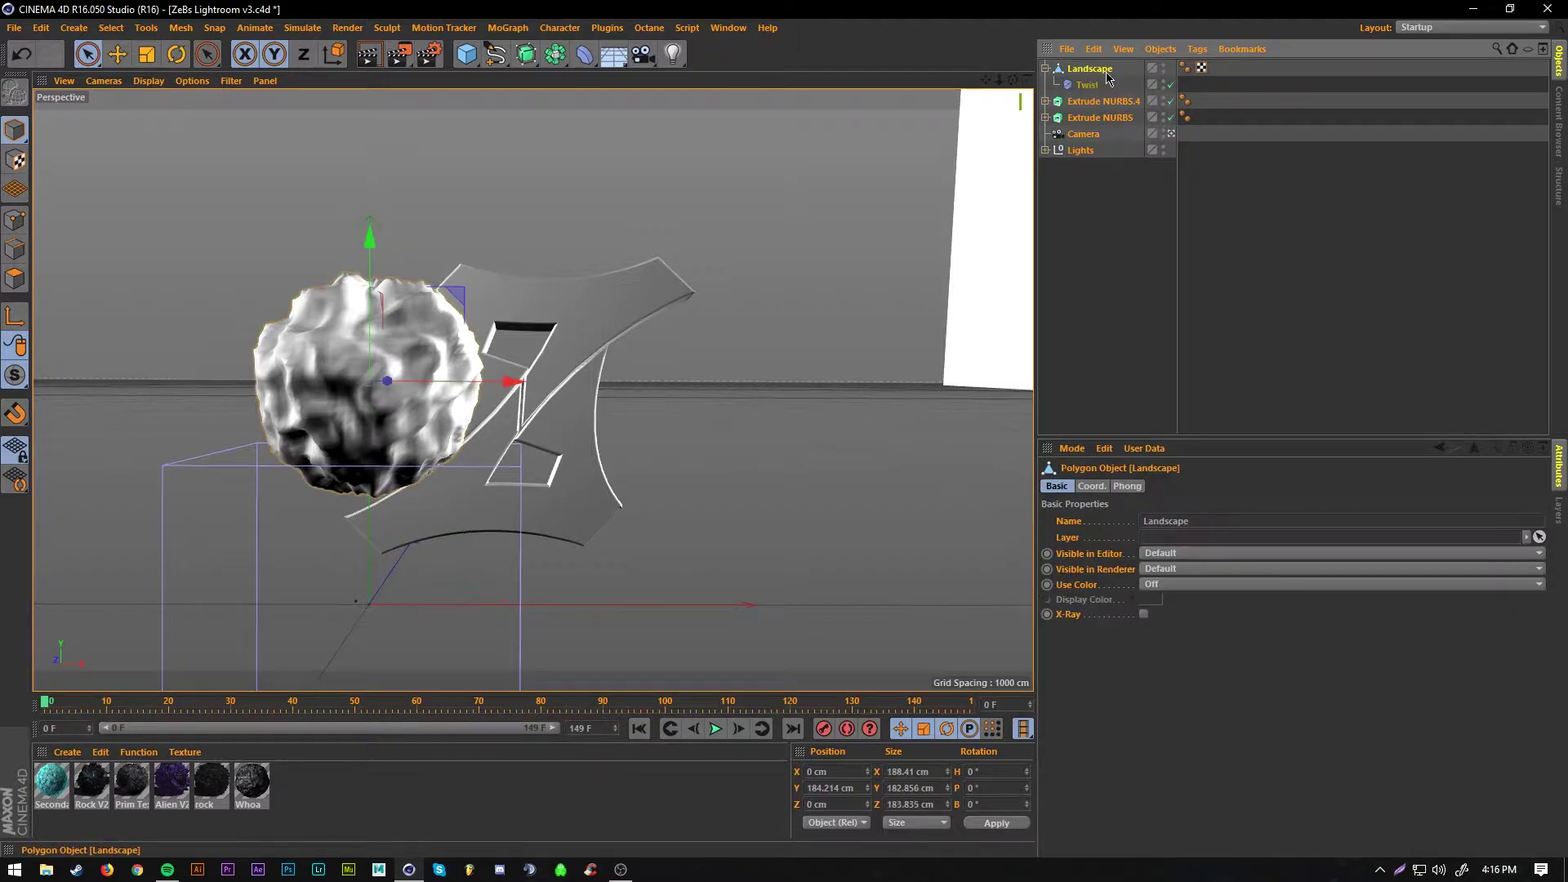
left_click(1087, 85)
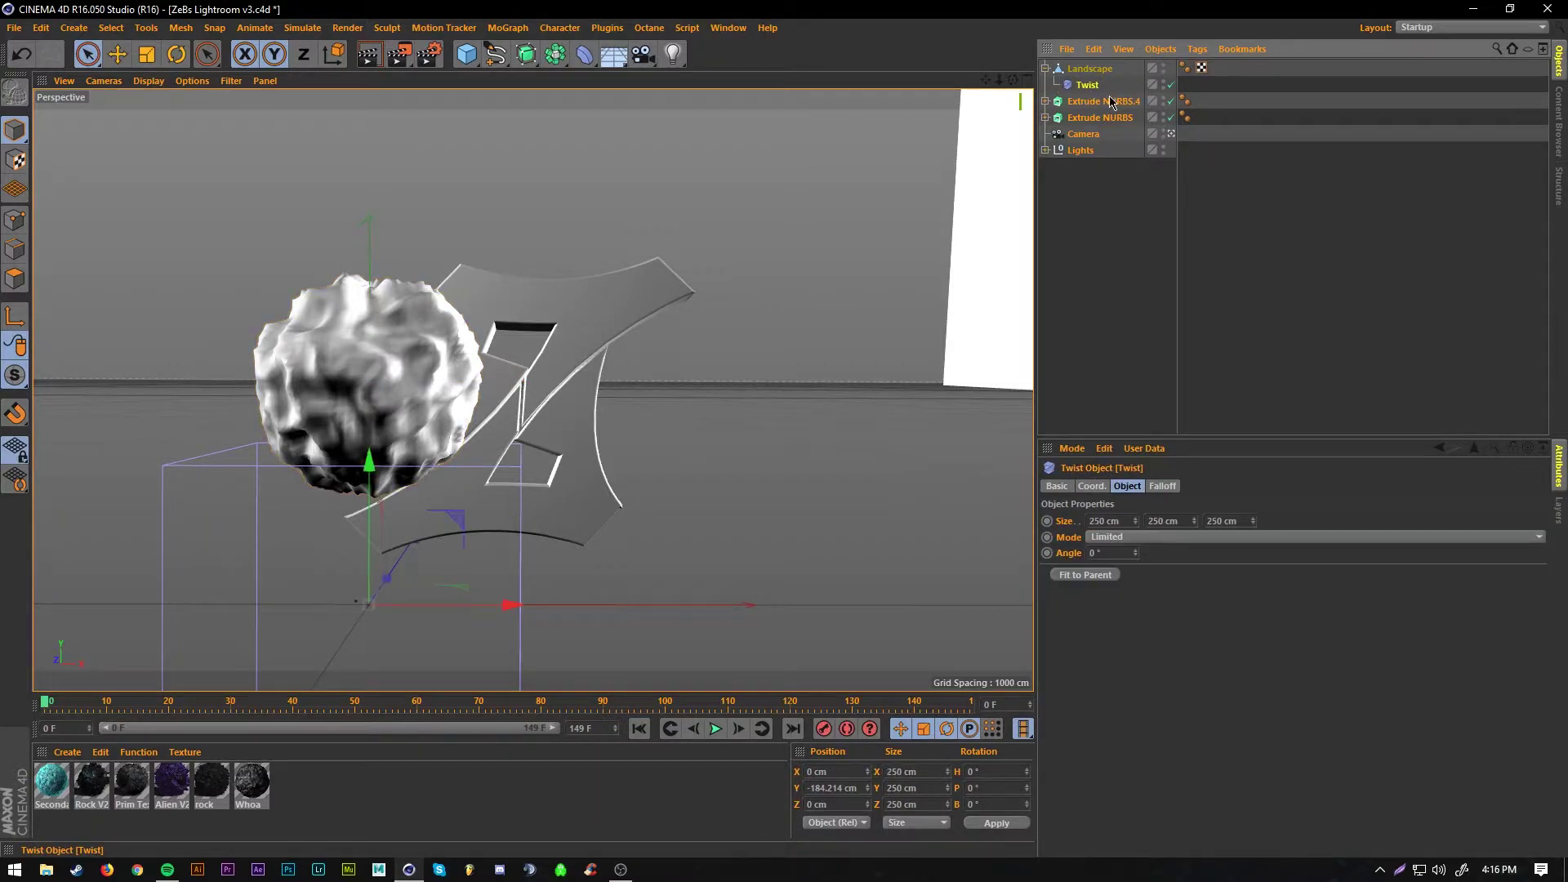
left_click(1086, 575)
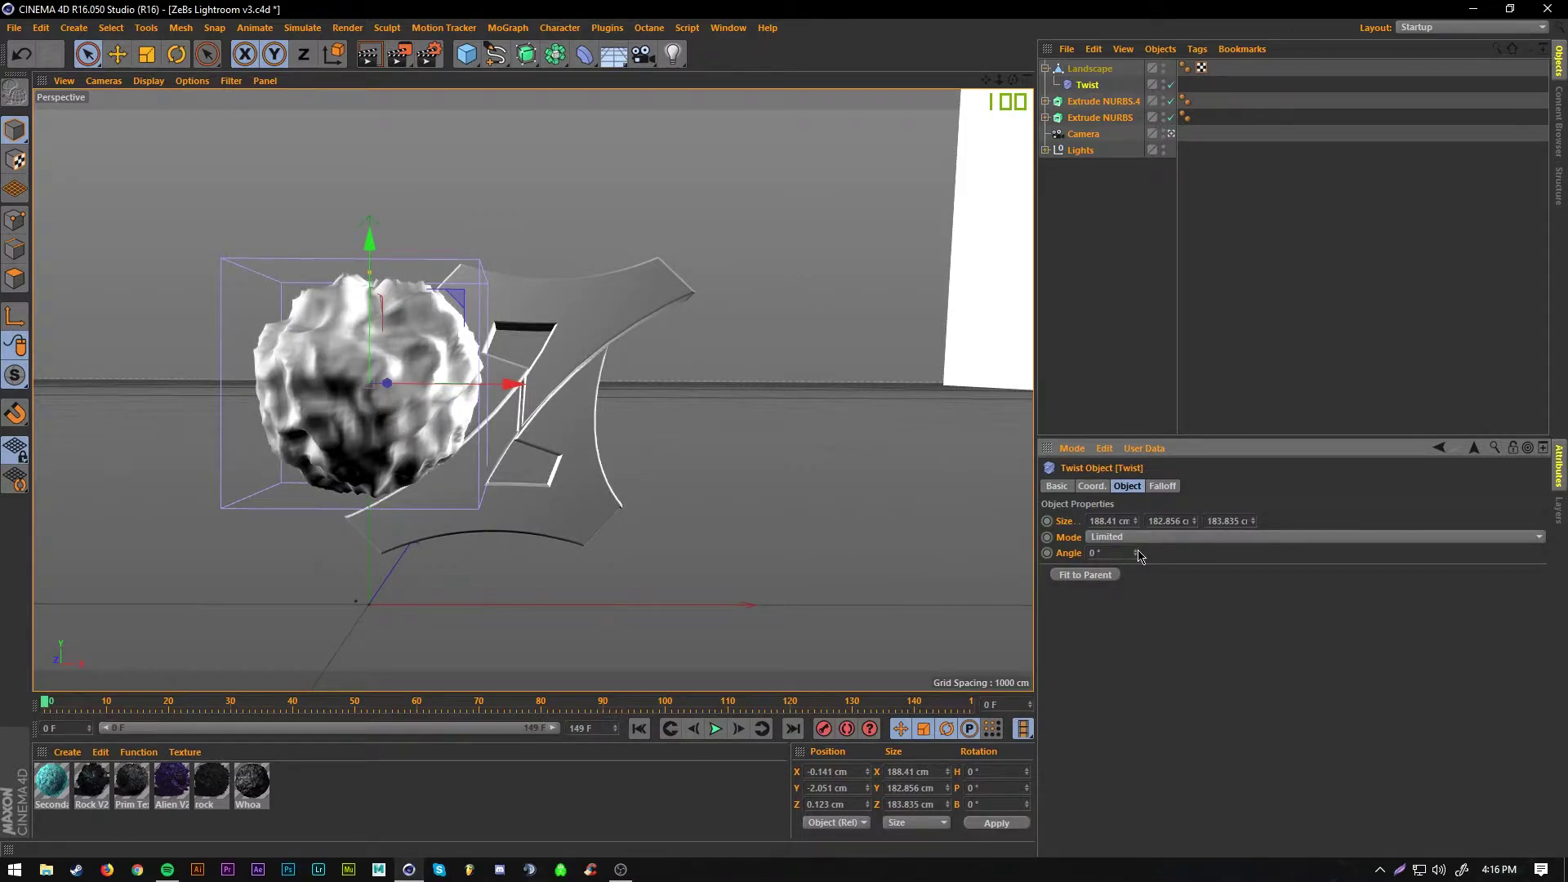
- Set the Twist angle to 300° and move the deformer along X to about 186 cm to stretch the landscape into an arc
left_click_drag(1136, 551, 1136, 315)
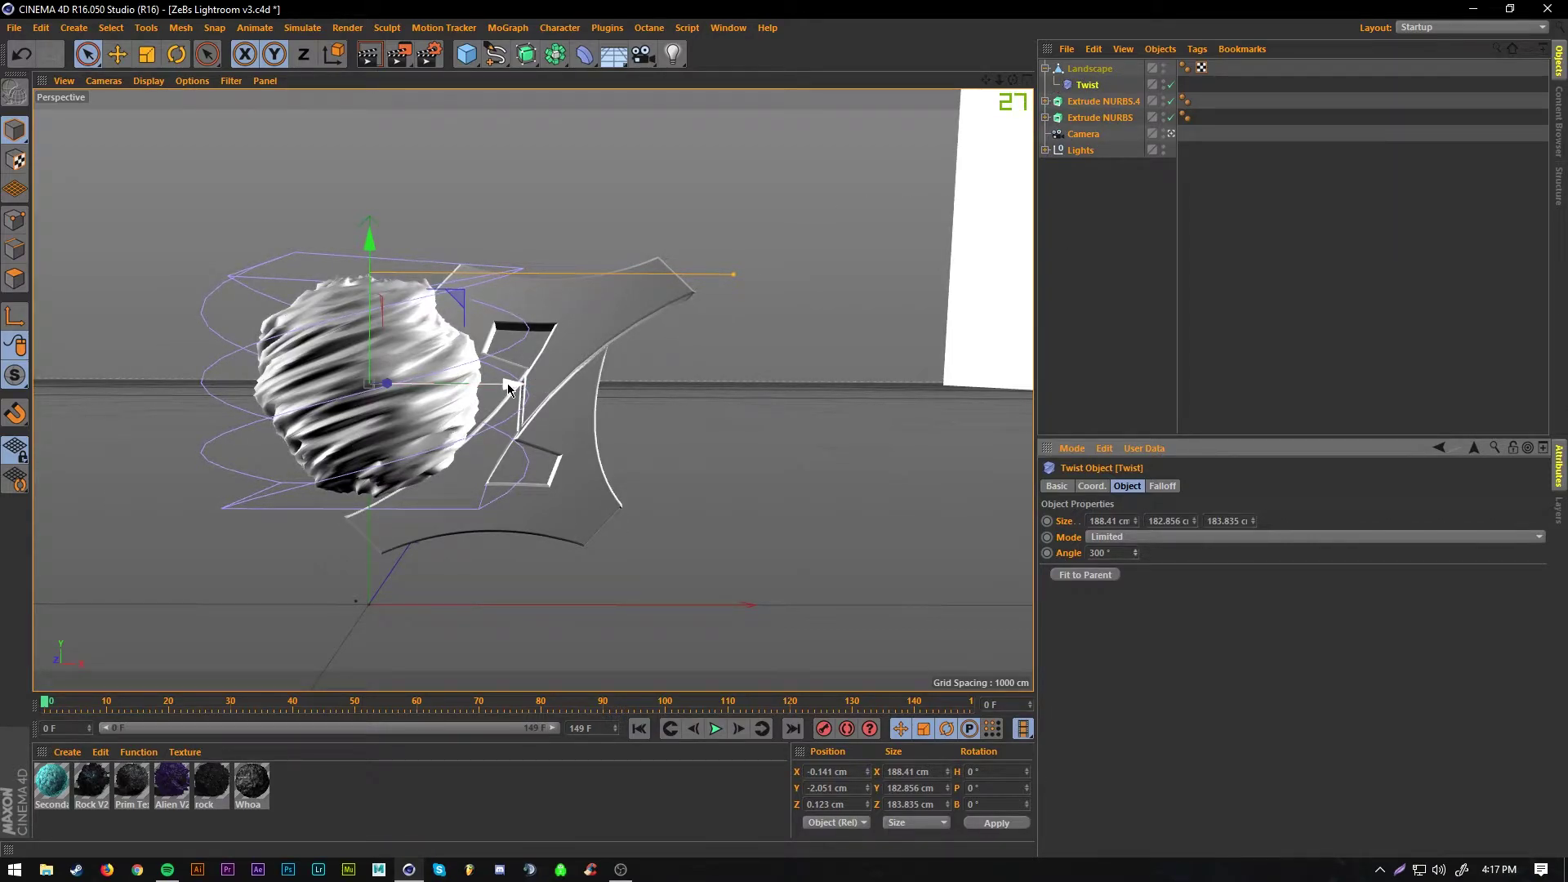
left_click_drag(508, 391, 733, 399)
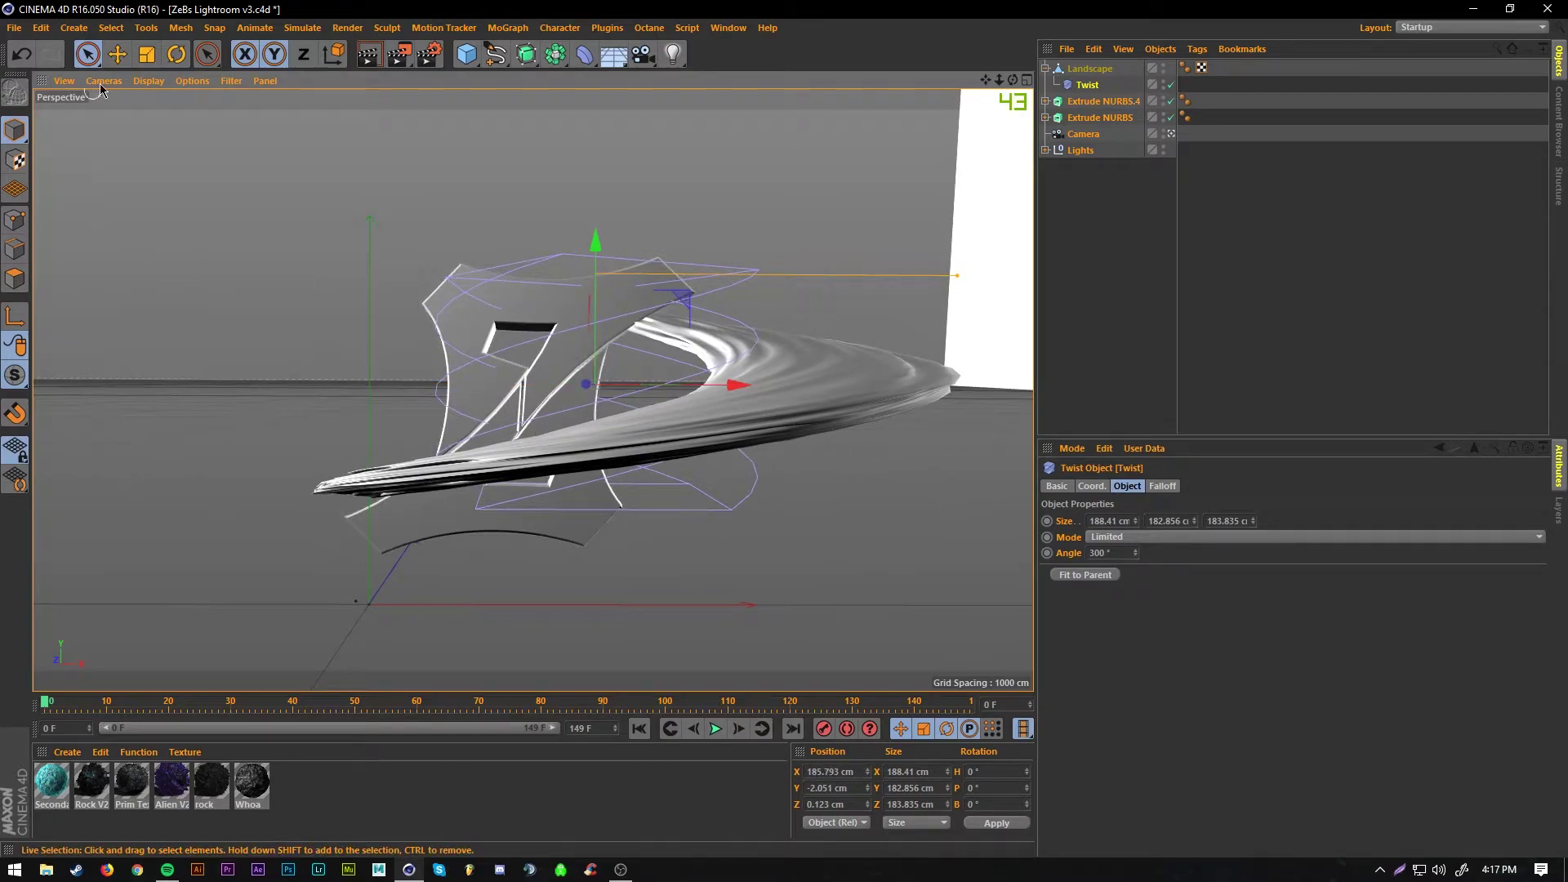
- Position the twisted landscape around the logo at about X -17 cm, Y 147 cm and Z 82 cm
left_click(1075, 70)
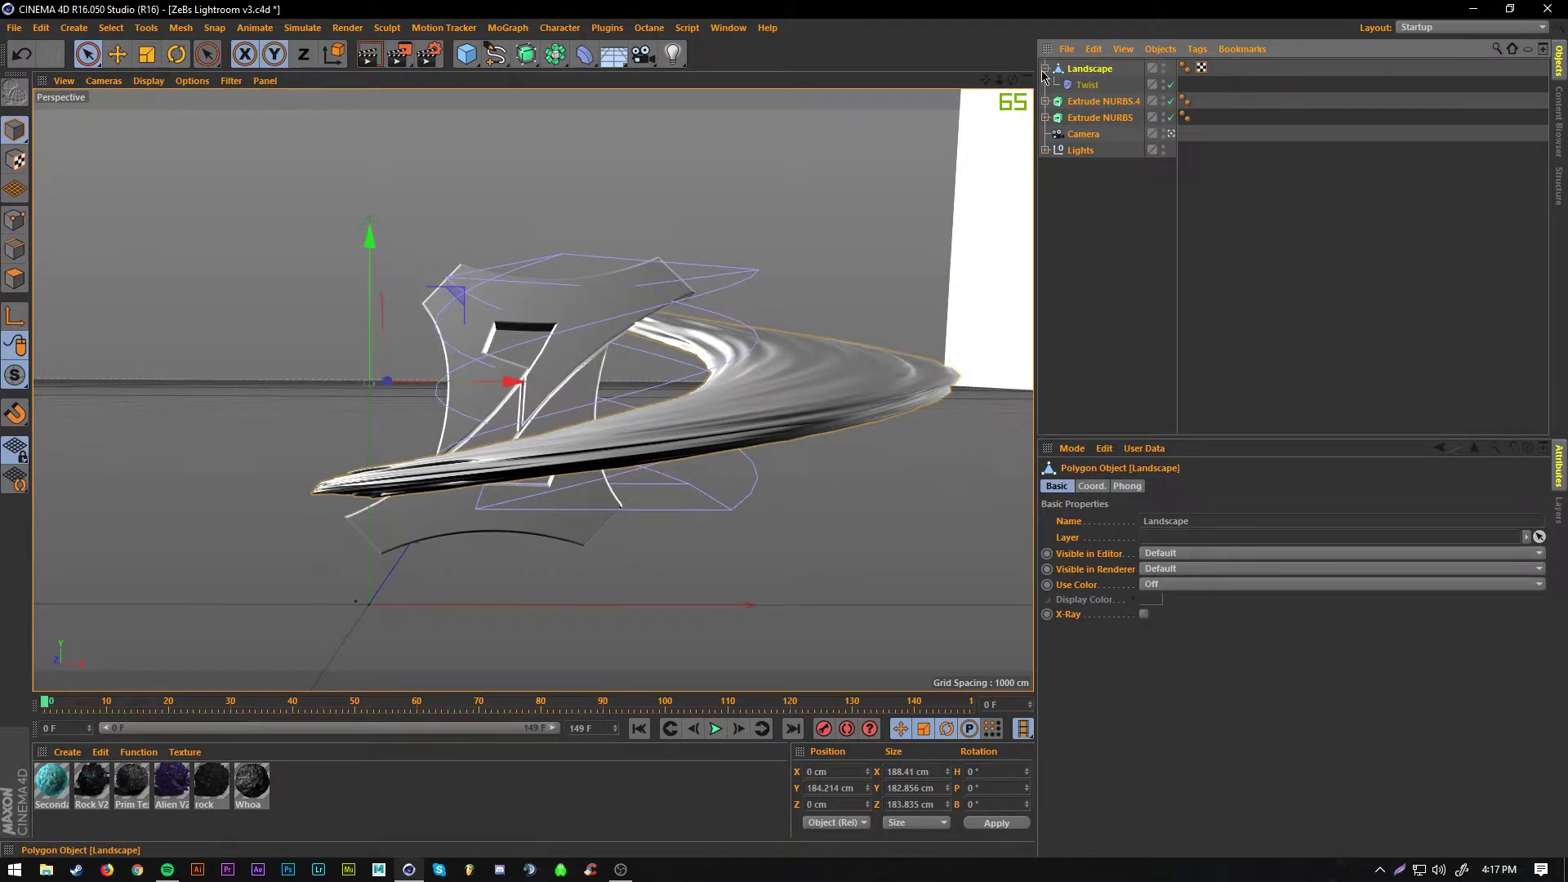
left_click(1044, 69)
left_click_drag(512, 383, 490, 385)
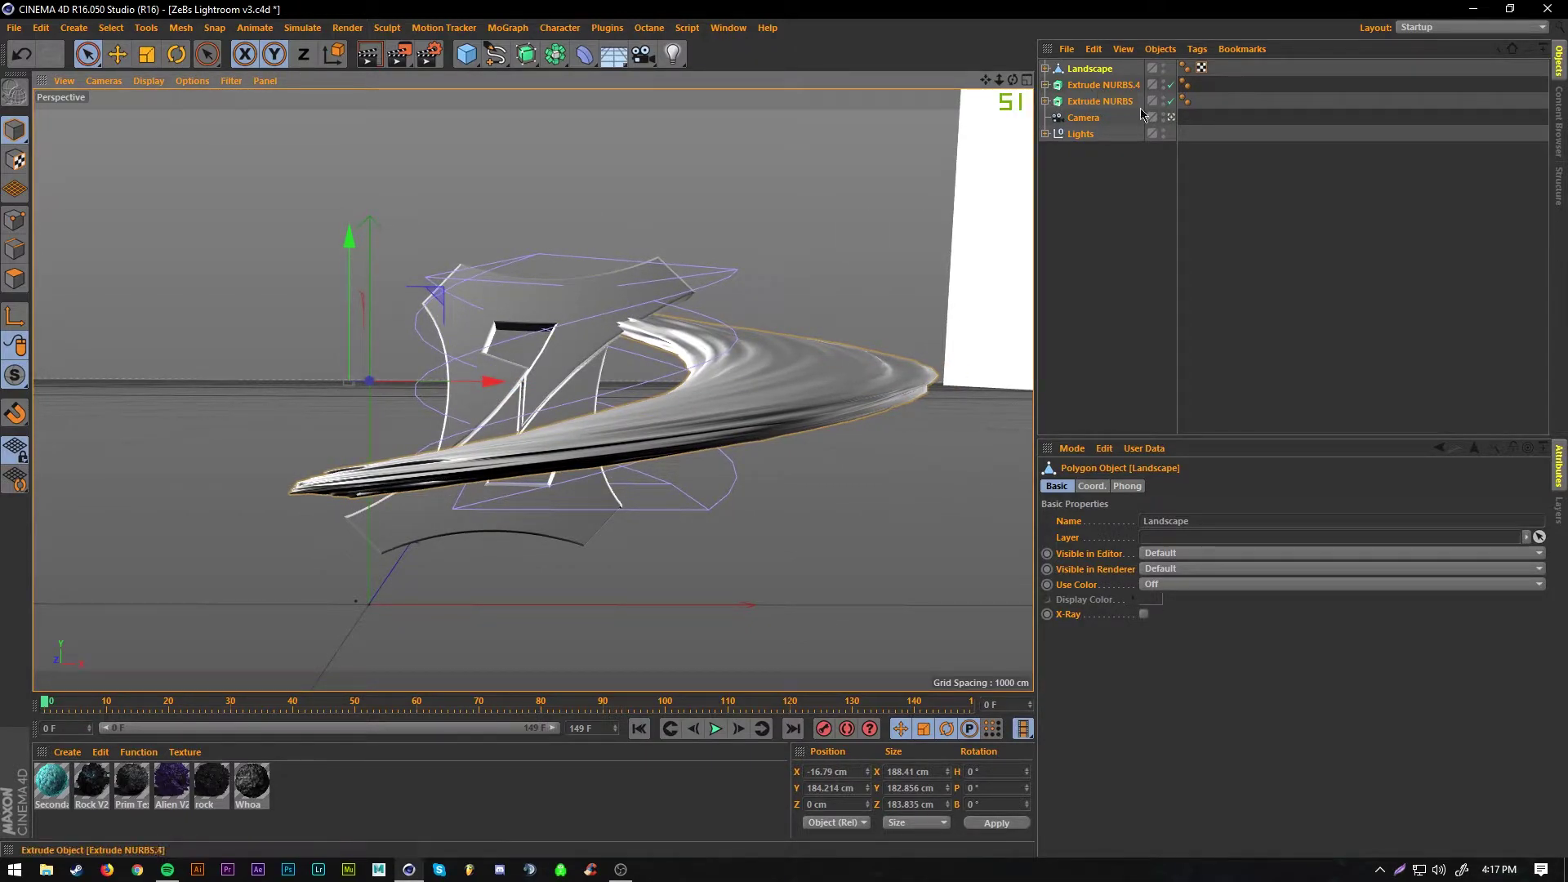
left_click(1171, 118)
scroll(597, 417, "up", 8)
scroll(596, 415, "up", 10)
left_click_drag(573, 358, 617, 353)
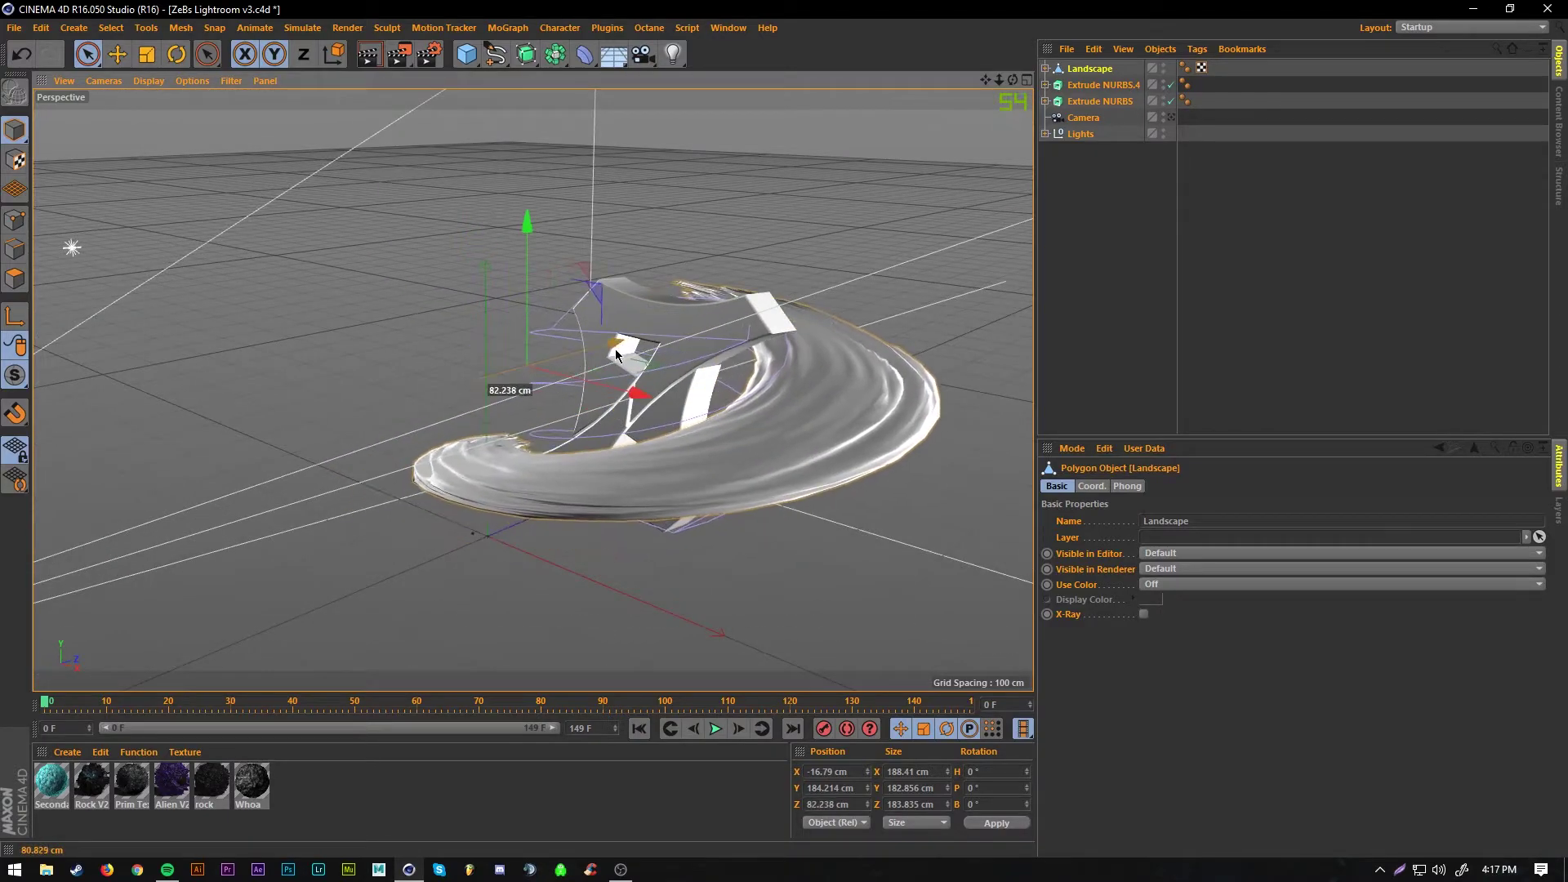
left_click(1171, 117)
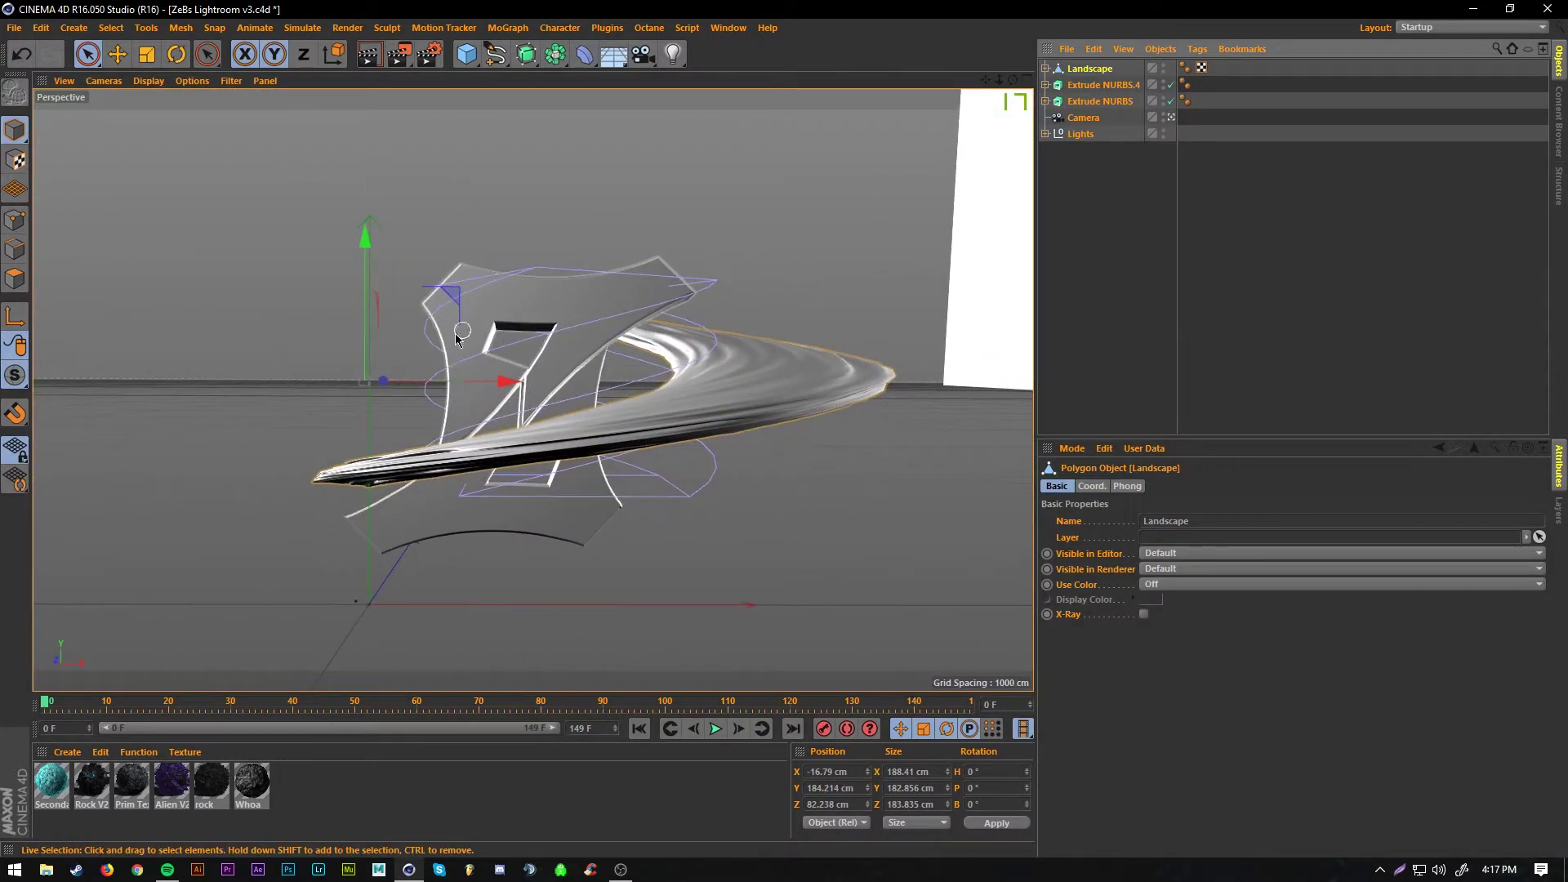
left_click_drag(372, 238, 379, 287)
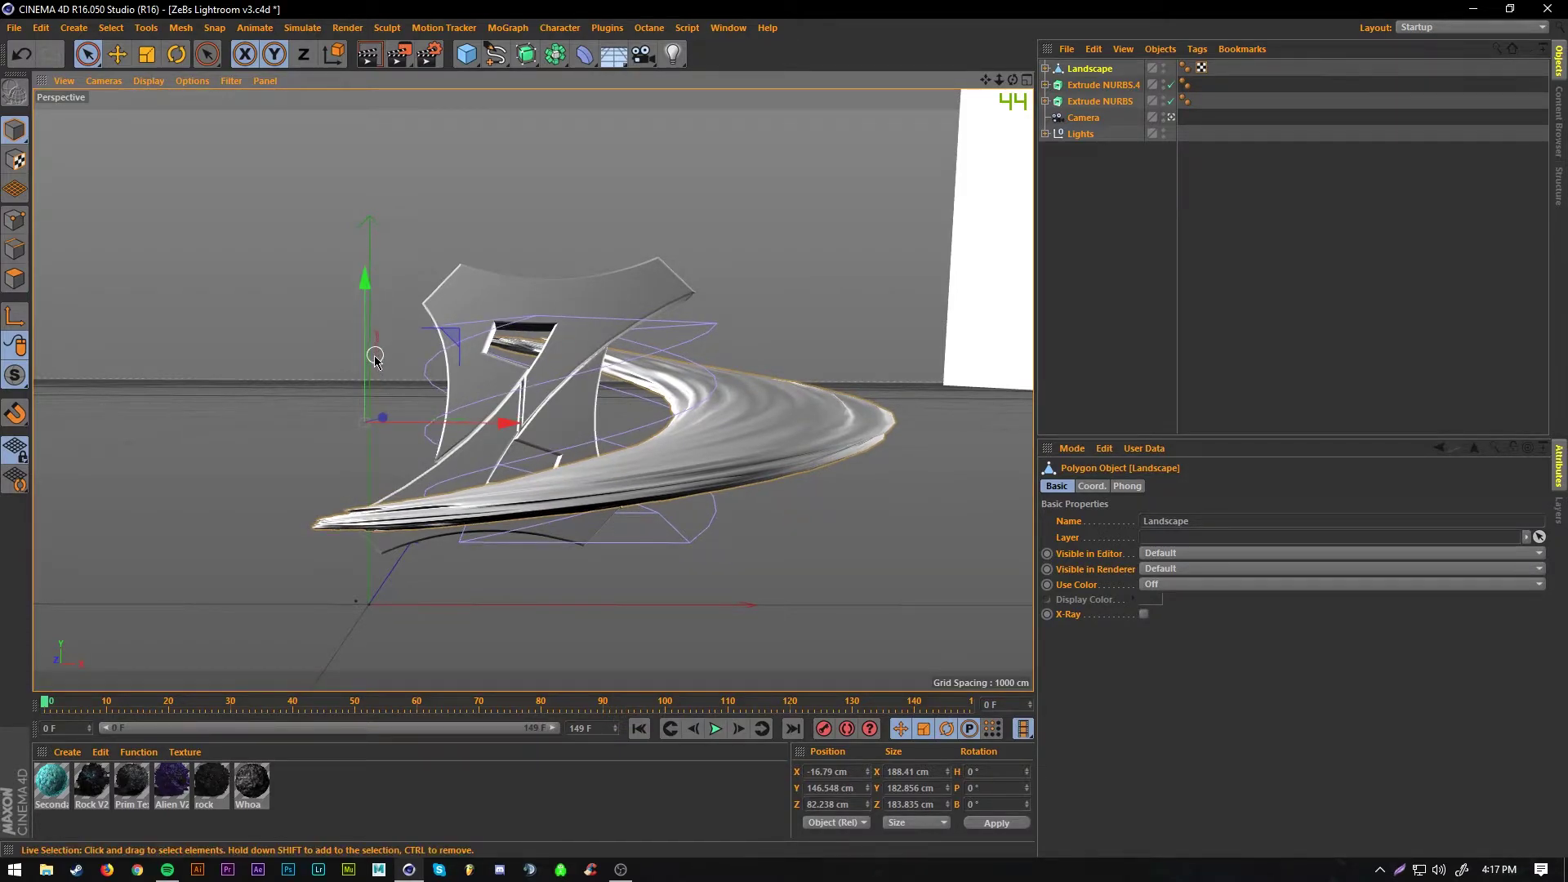
- Duplicate the twisted landscape and move the copy's Twist deformer along X to about -164 cm
key("ctrl+c")
key("ctrl+v")
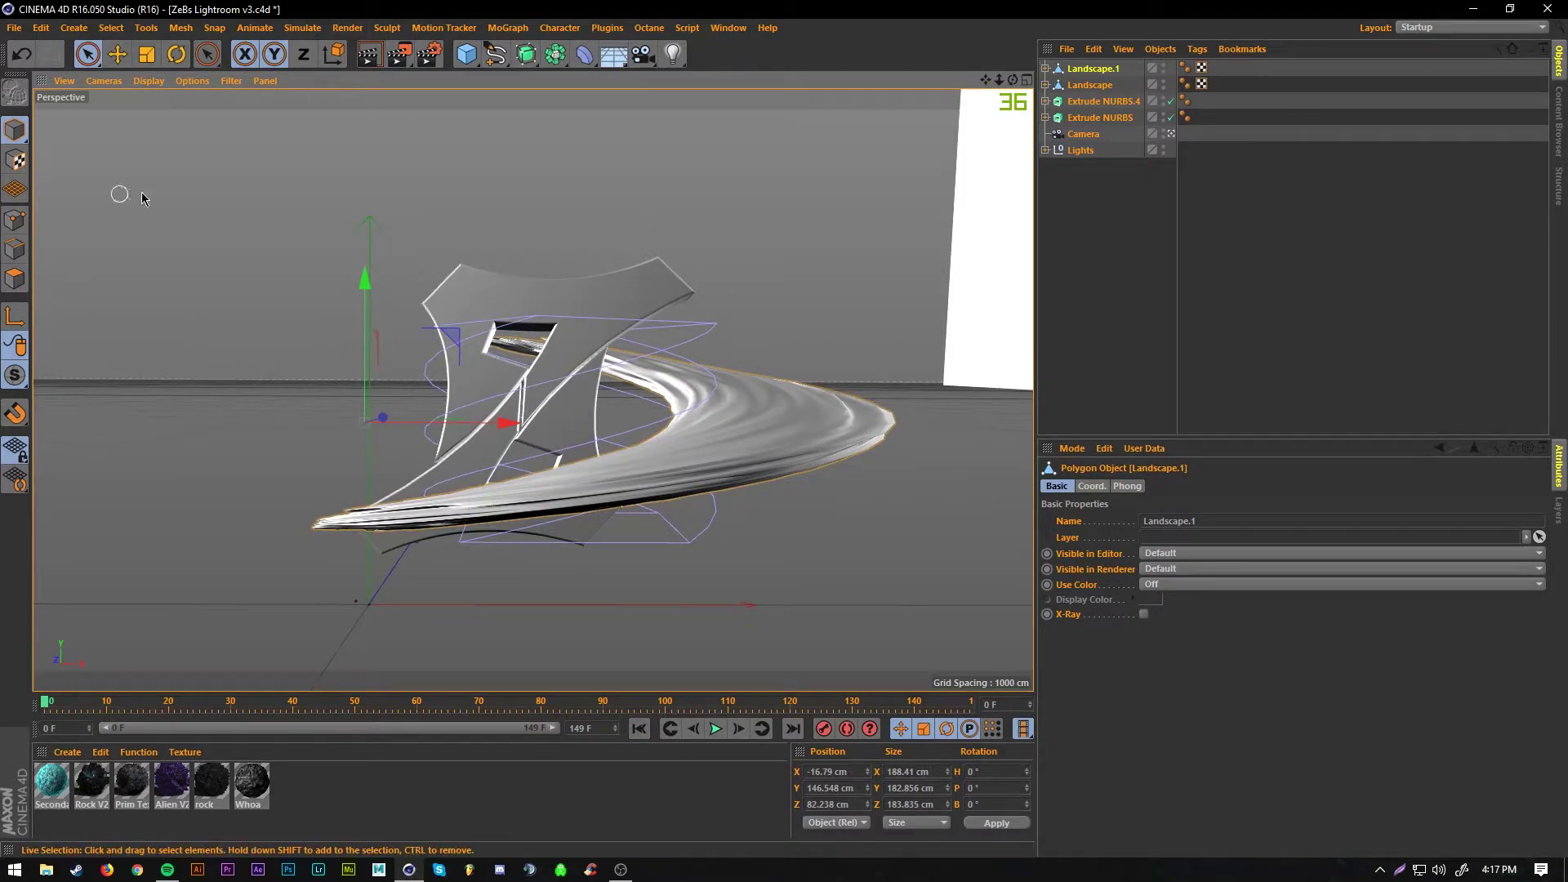
left_click(1045, 68)
left_click(1087, 84)
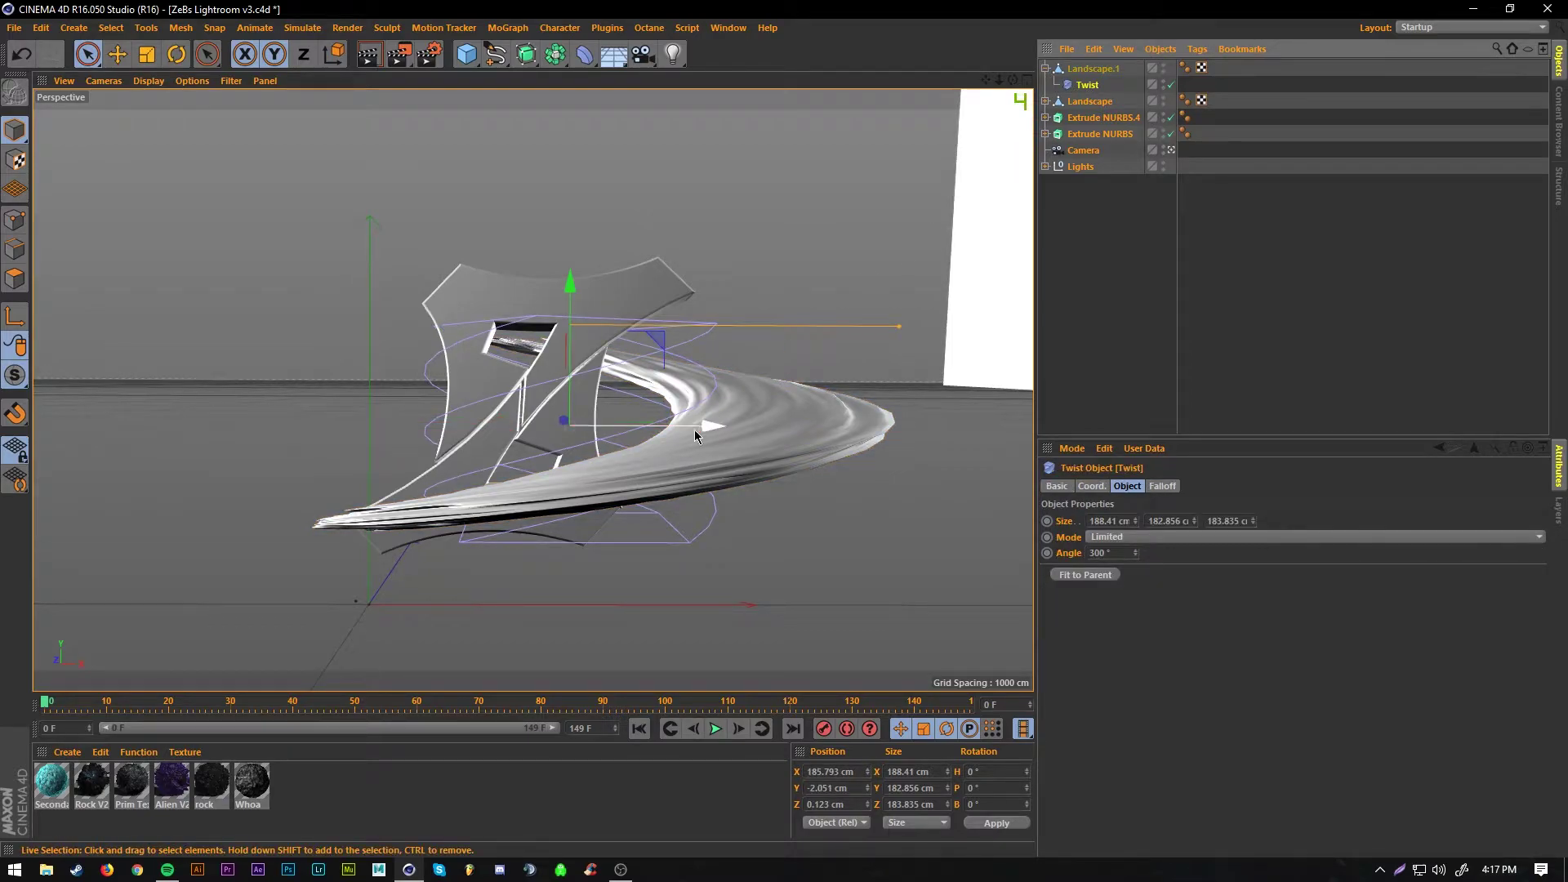
left_click_drag(701, 428, 327, 432)
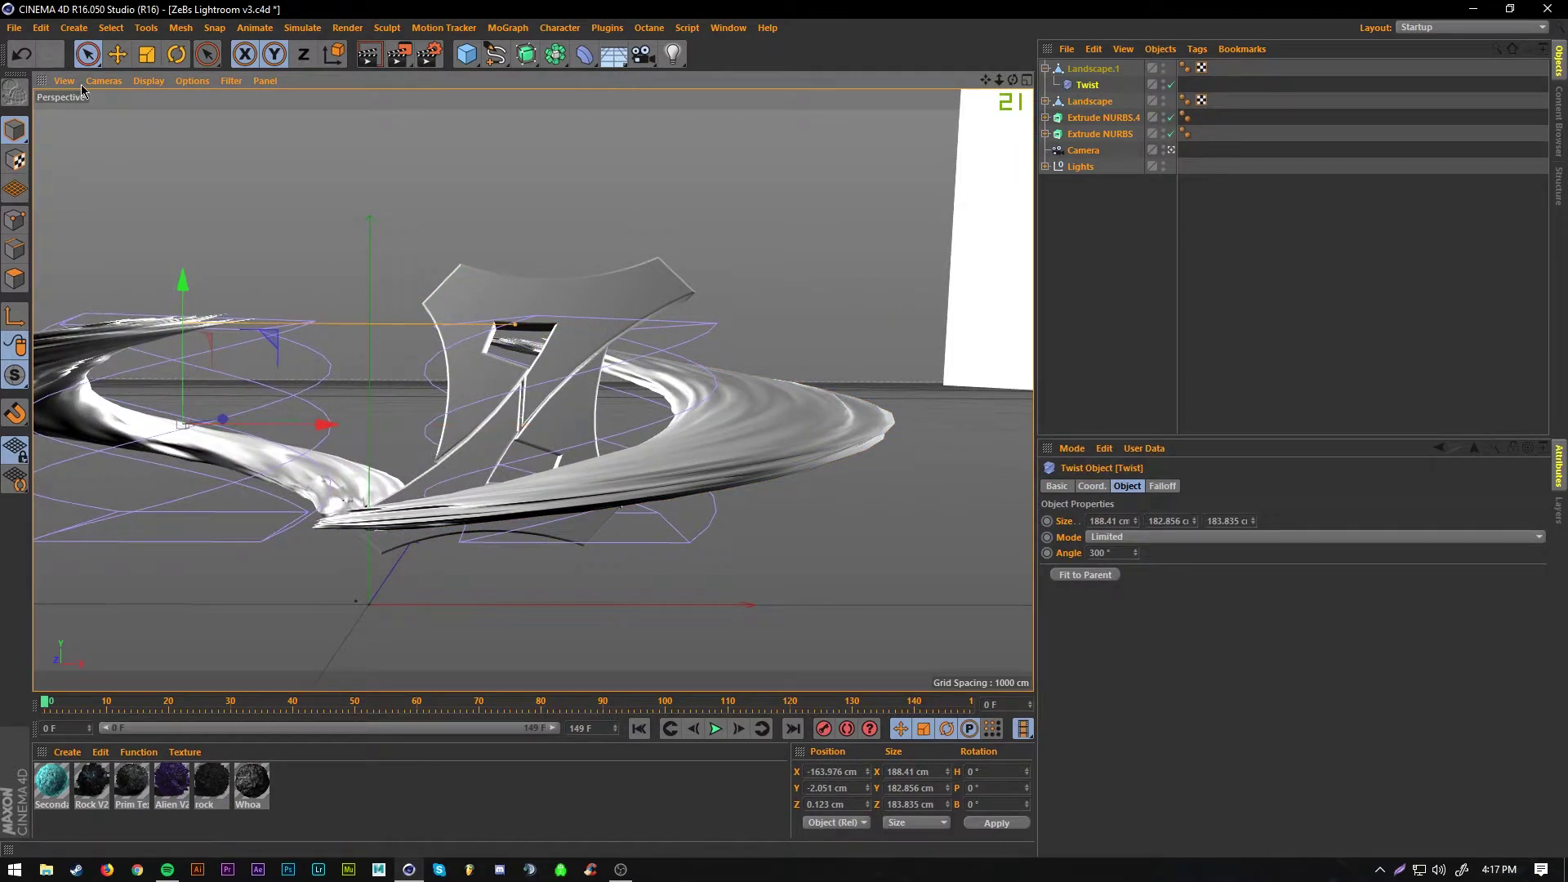
- Move the duplicated landscape across the logo to about X 270 cm and raise it to about Y 174 cm
left_click(1098, 69)
left_click_drag(507, 424, 821, 430)
left_click_drag(683, 288, 683, 252)
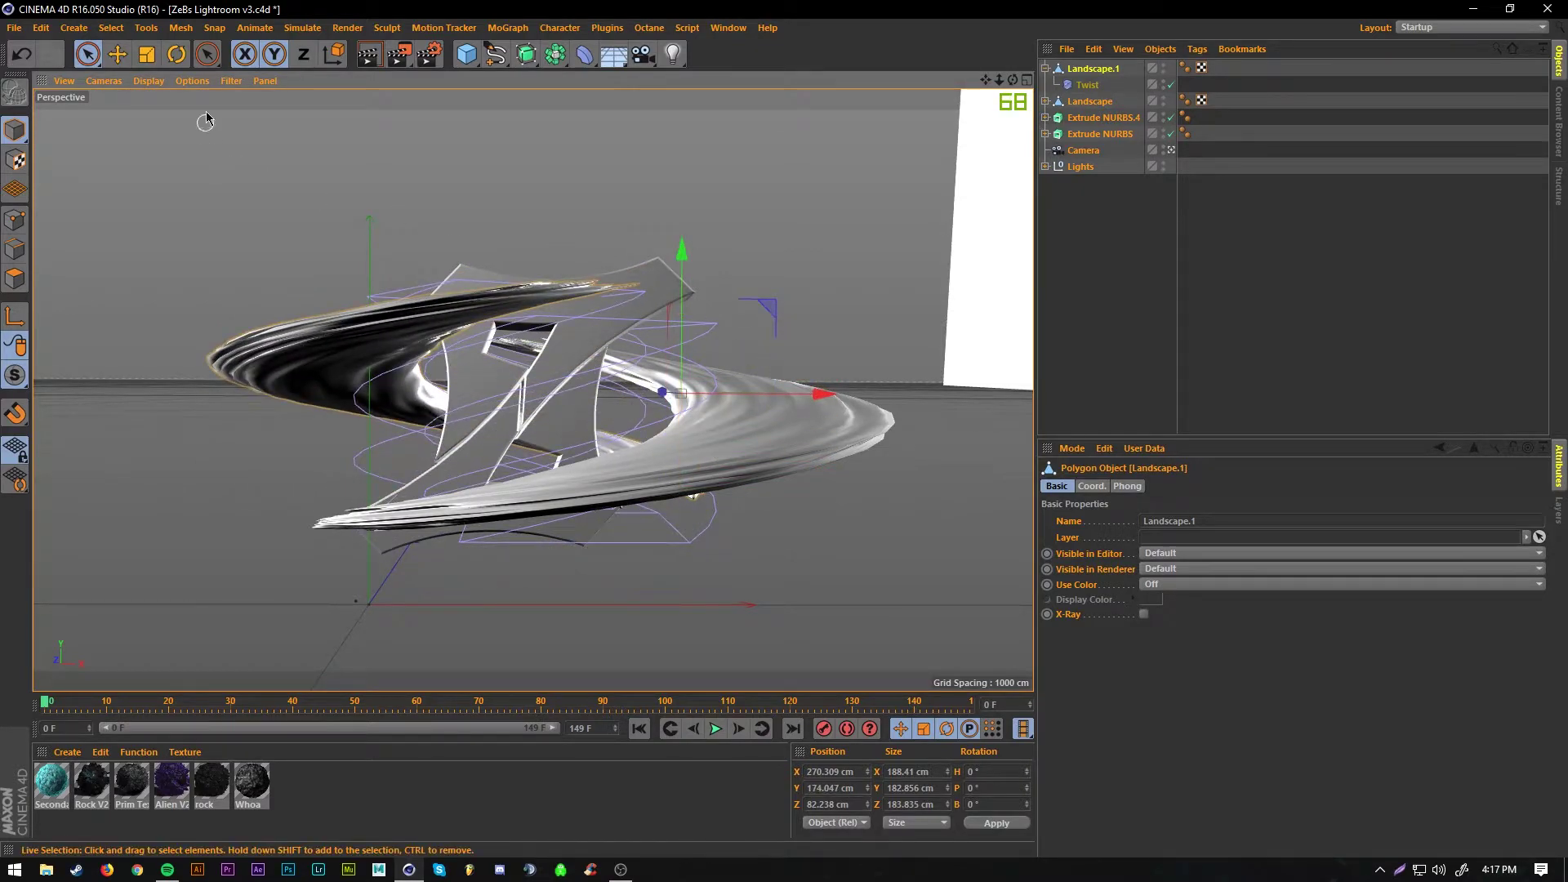
- Pitch the duplicated landscape to about -7.2° and shift it along X to about 239 cm
key("r")
left_click_drag(706, 358, 677, 340)
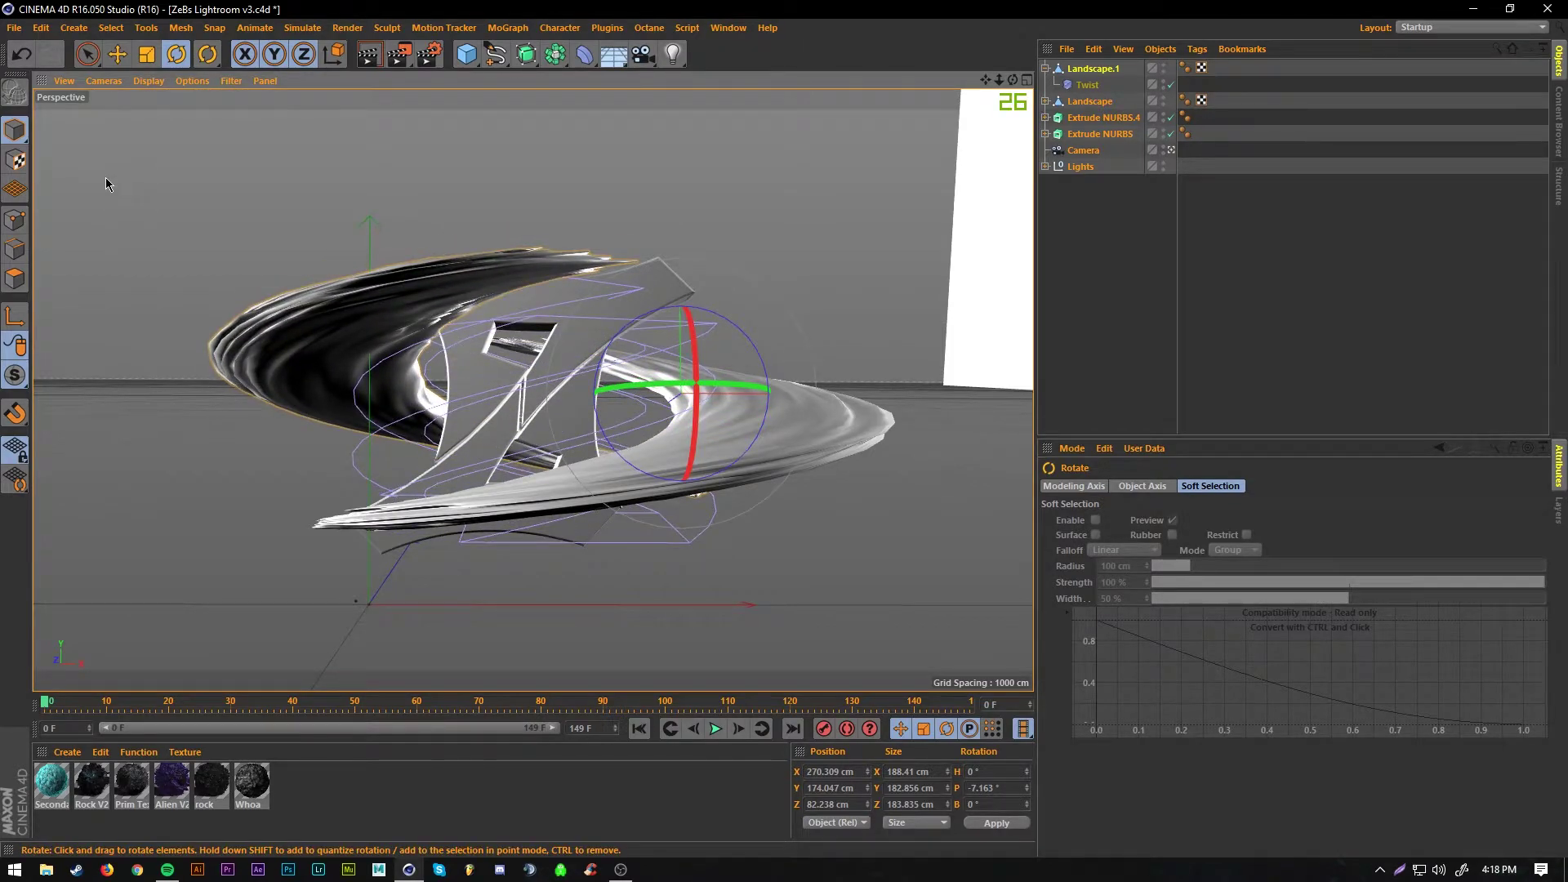
left_click(90, 55)
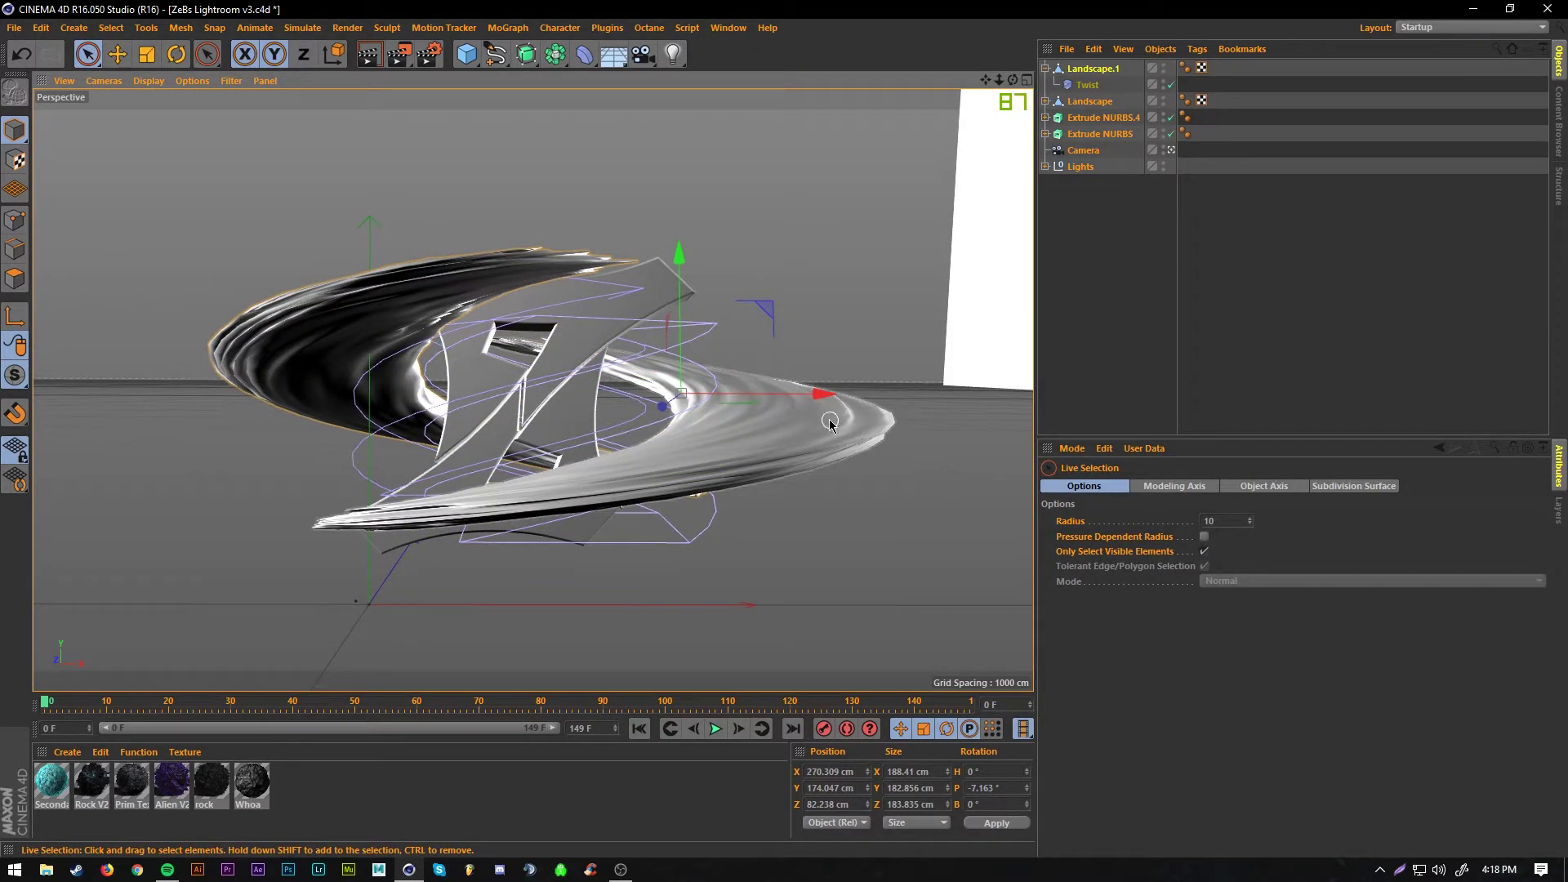
left_click_drag(811, 392, 774, 393)
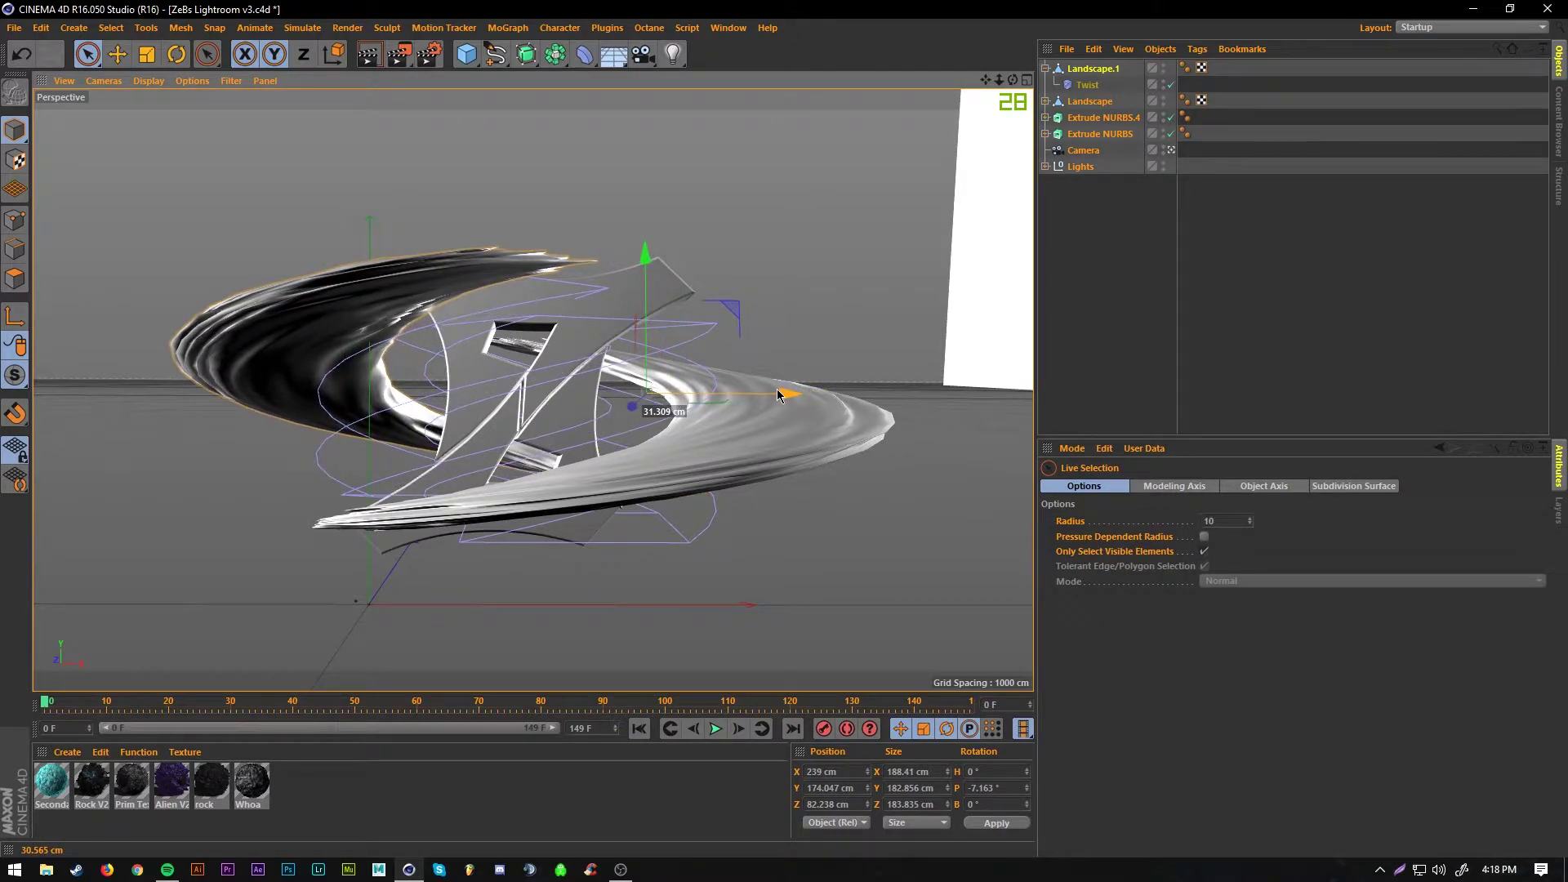
- Lower the original twisted landscape slightly and fine-tune its position along X around the logo
left_click(886, 290)
left_click(657, 488)
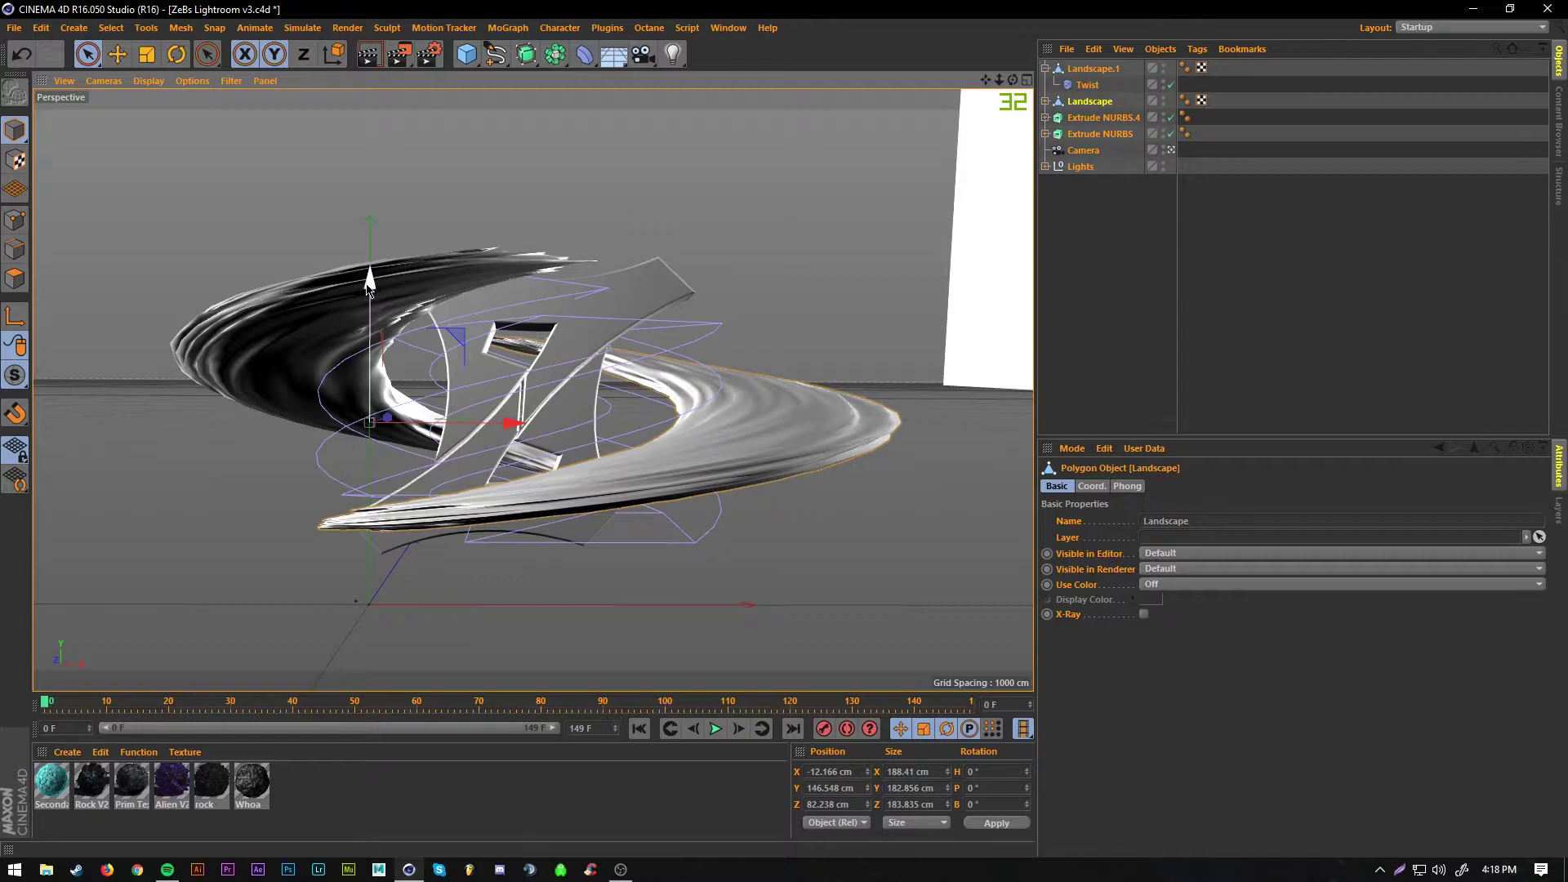
left_click_drag(369, 284, 369, 298)
left_click_drag(512, 434, 505, 433)
- Nudge the duplicated landscape to about X 235 cm and Y 181 cm
left_click(427, 360)
left_click(321, 352)
left_click_drag(644, 267, 645, 262)
left_click_drag(790, 391, 782, 390)
left_click_drag(638, 252, 638, 247)
left_click_drag(777, 387, 782, 387)
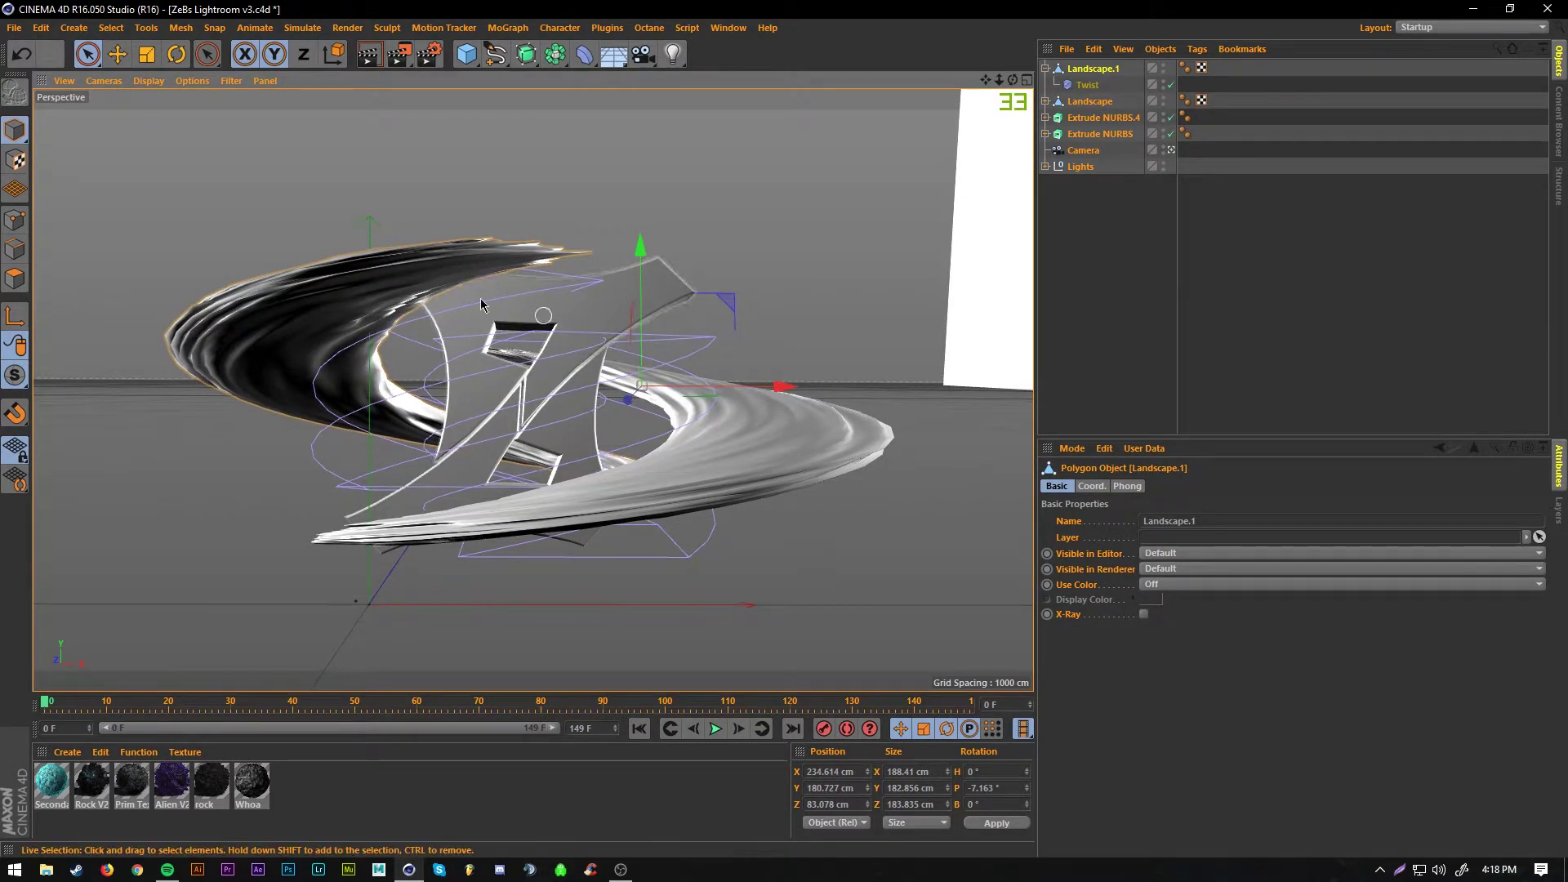
- Rotate the duplicated landscape to about -22.4° heading, 12.1° pitch and 7.3° bank
left_click(177, 55)
mouse_move(650, 340)
left_mouse_down()
mouse_move(616, 422)
mouse_move(583, 409)
mouse_move(623, 343)
left_mouse_up()
left_click_drag(675, 415, 687, 417)
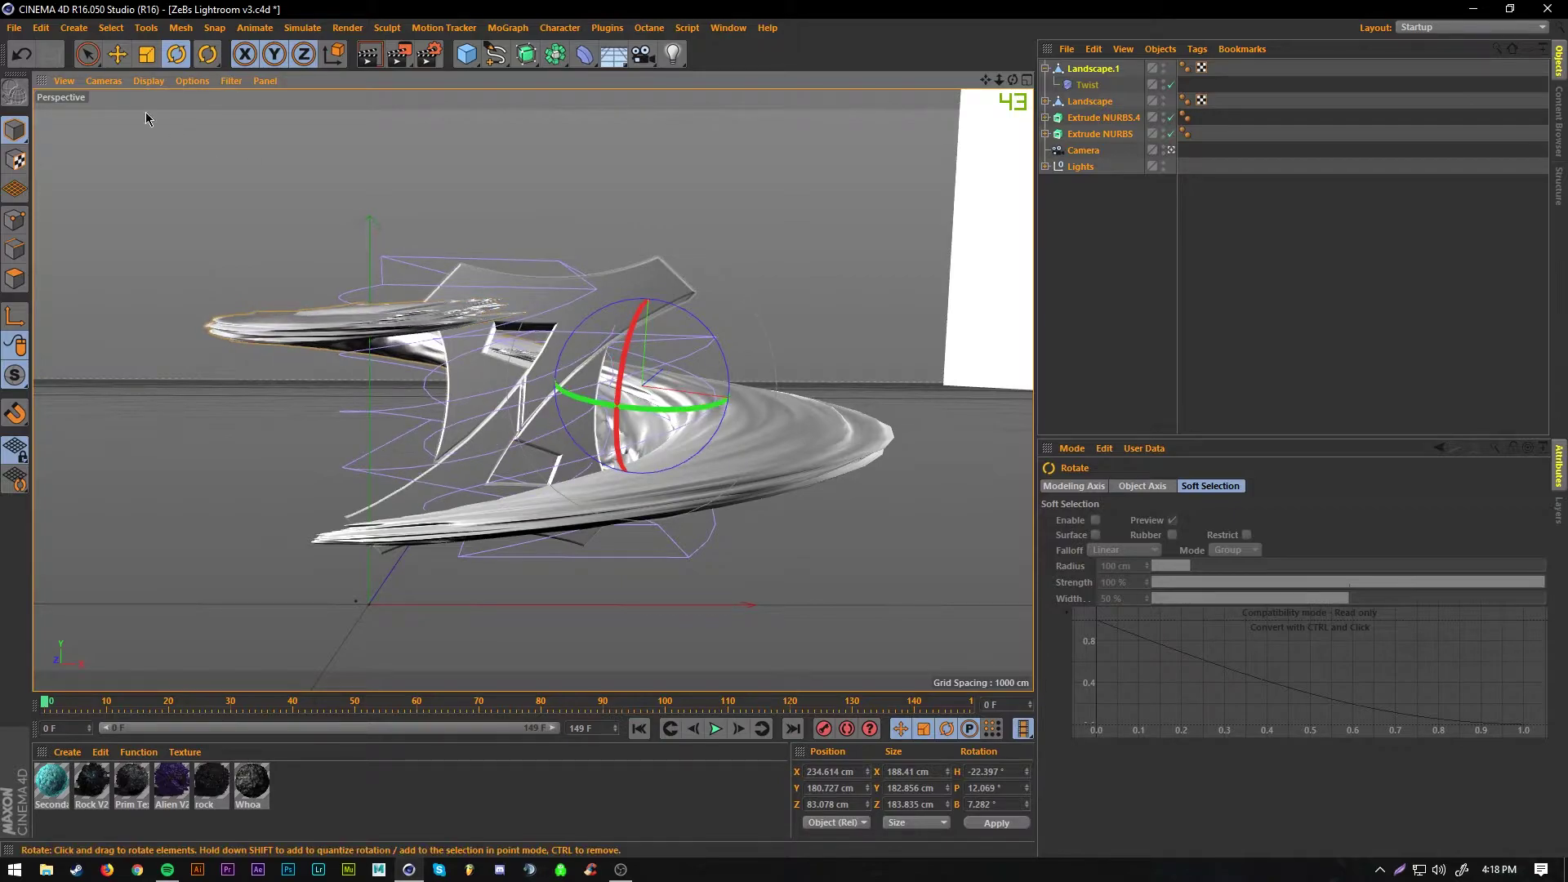
left_click(237, 251)
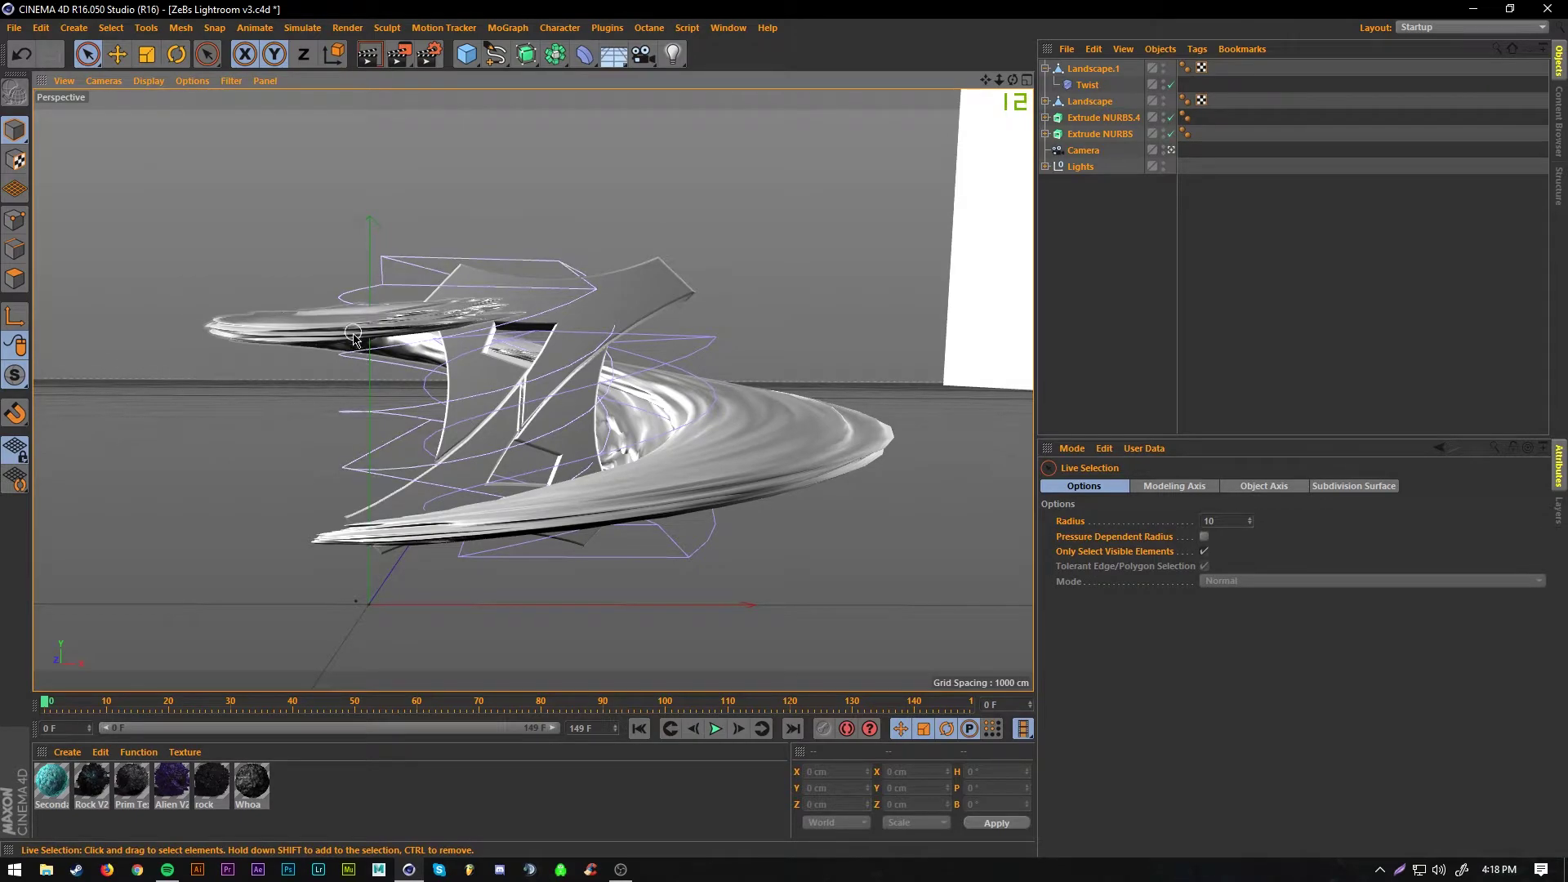
- Shift the duplicated landscape to about X 269, Y 176 and Z 70 cm, and rotate its bank to about -12.6°
left_click(280, 322)
left_click_drag(782, 406, 833, 424)
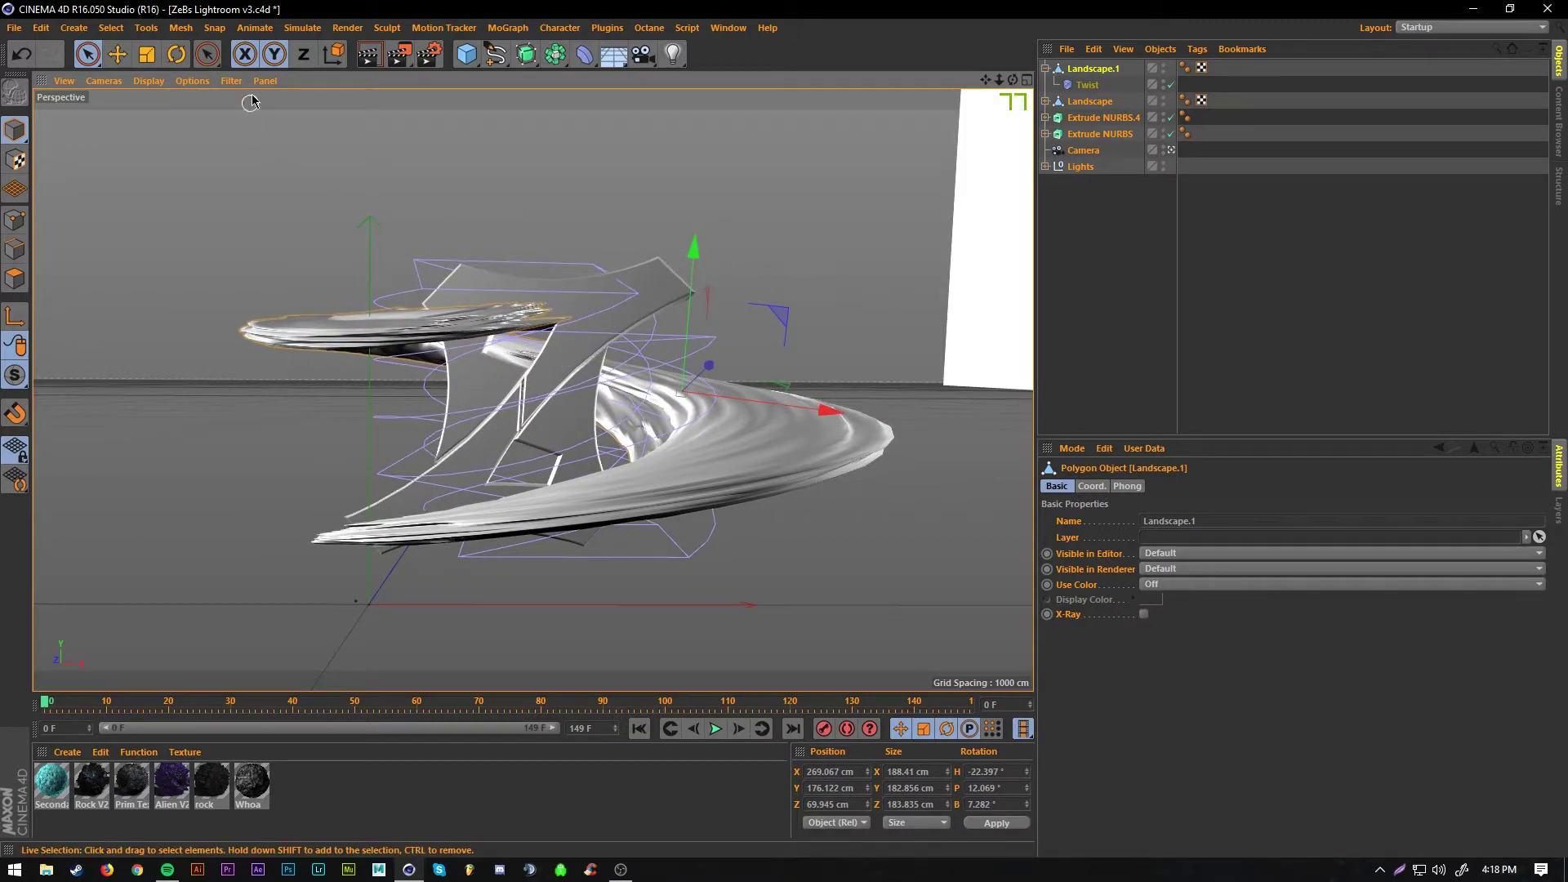
key("r")
mouse_move(760, 365)
left_mouse_down()
mouse_move(763, 340)
mouse_move(747, 351)
left_mouse_up()
left_click(83, 59)
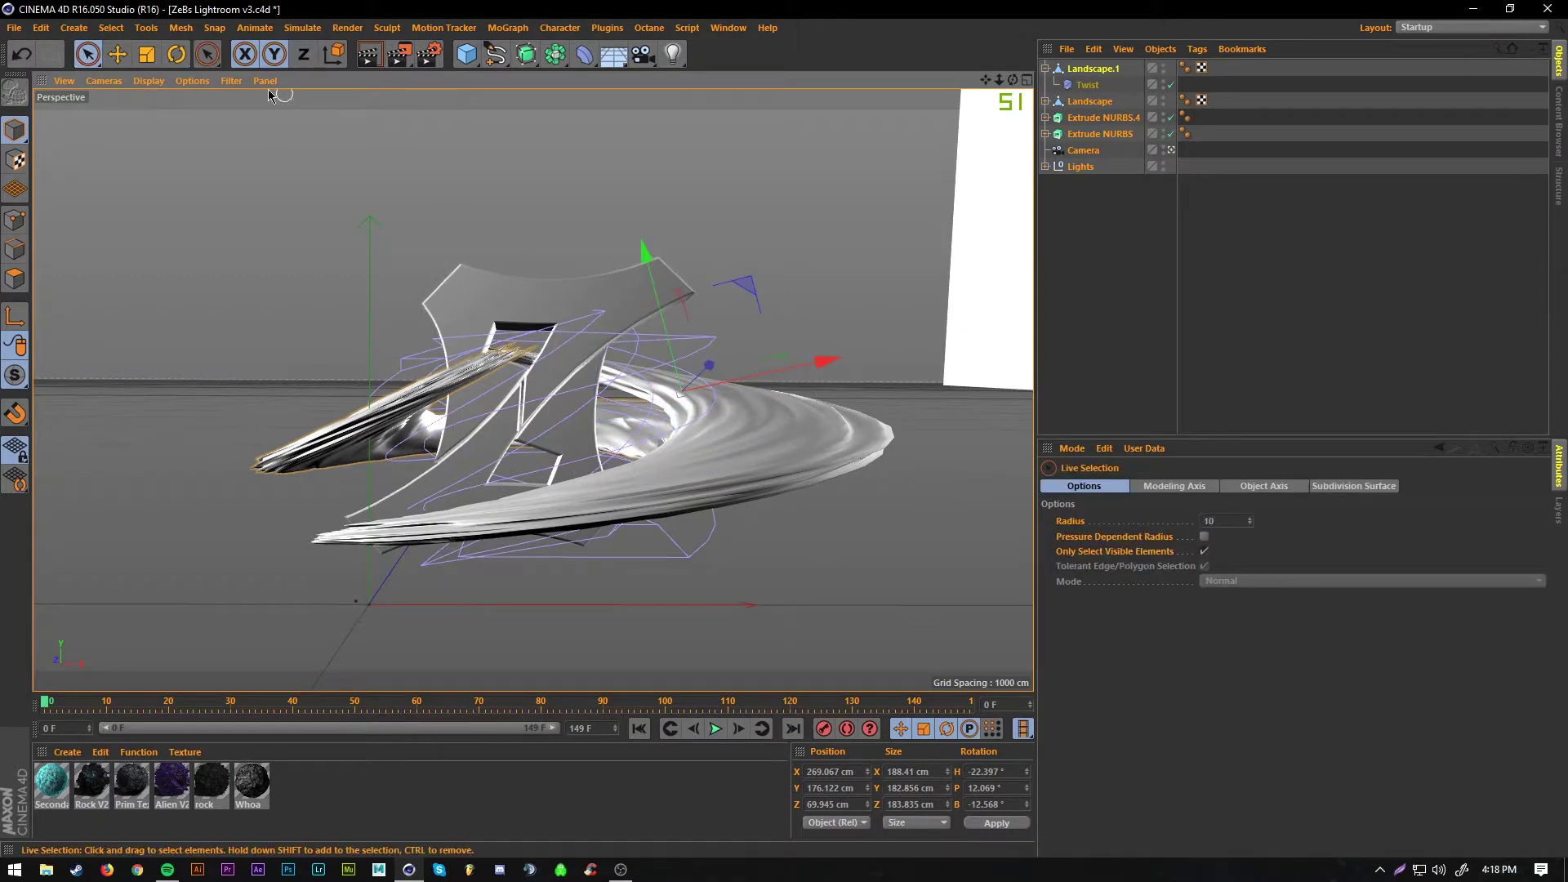
- Rotate the duplicated landscape to about -11.3° heading, 17.8° pitch and -14.8° bank
key("r")
left_click_drag(647, 412, 664, 406)
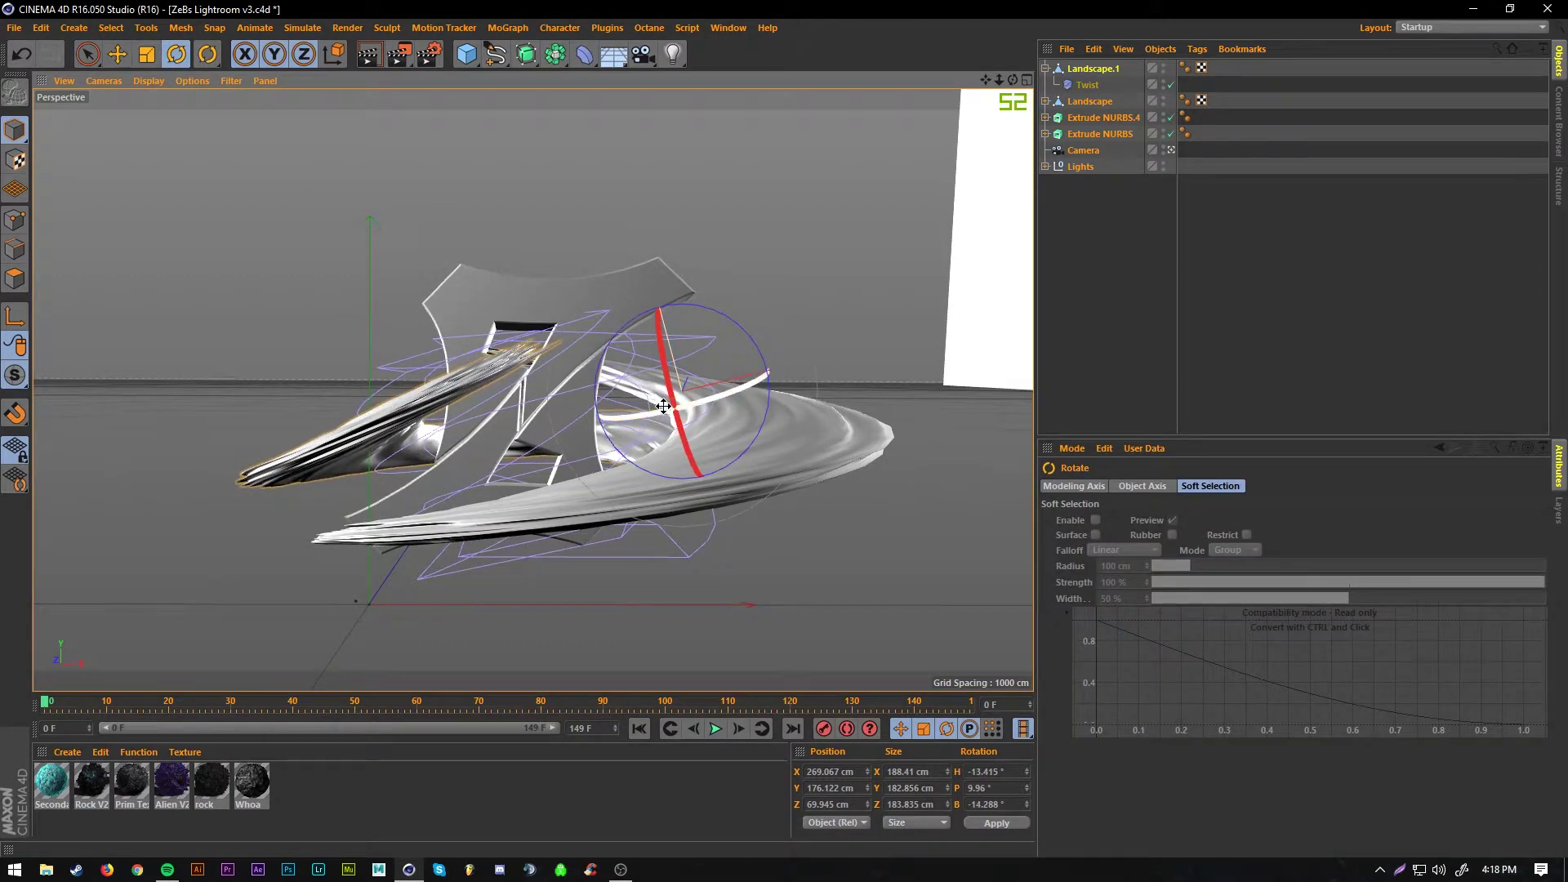
left_click_drag(664, 343, 668, 359)
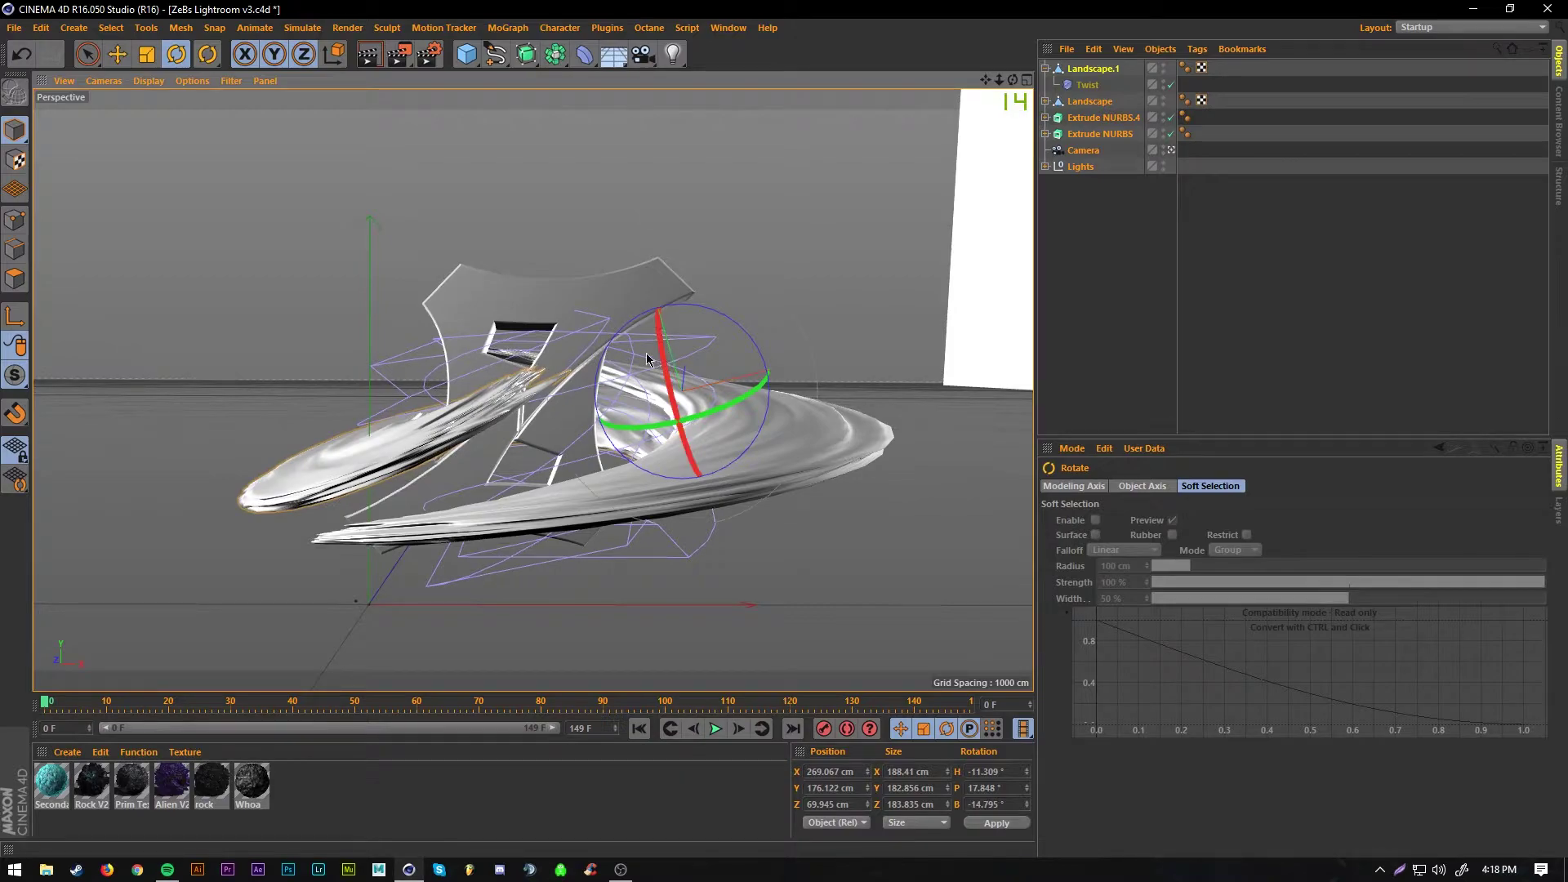
left_click(87, 54)
left_click(152, 333)
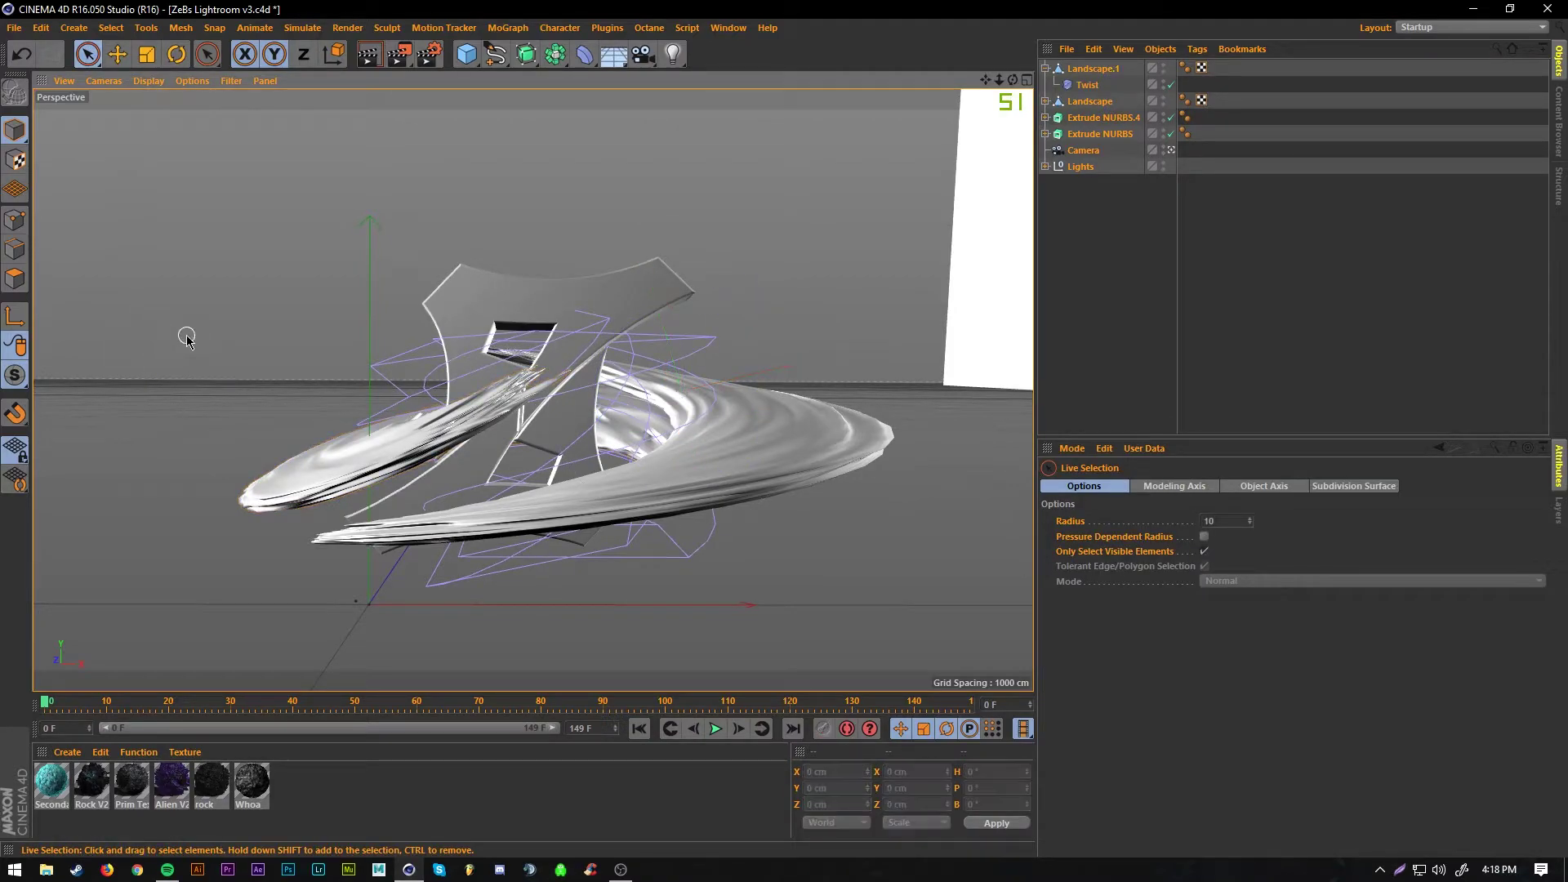
- Reposition the duplicated landscape to about X 257, Y 249 and Z 49 cm
left_click(316, 450)
left_click_drag(647, 259, 640, 238)
left_click_drag(803, 341, 821, 336)
left_click(877, 257)
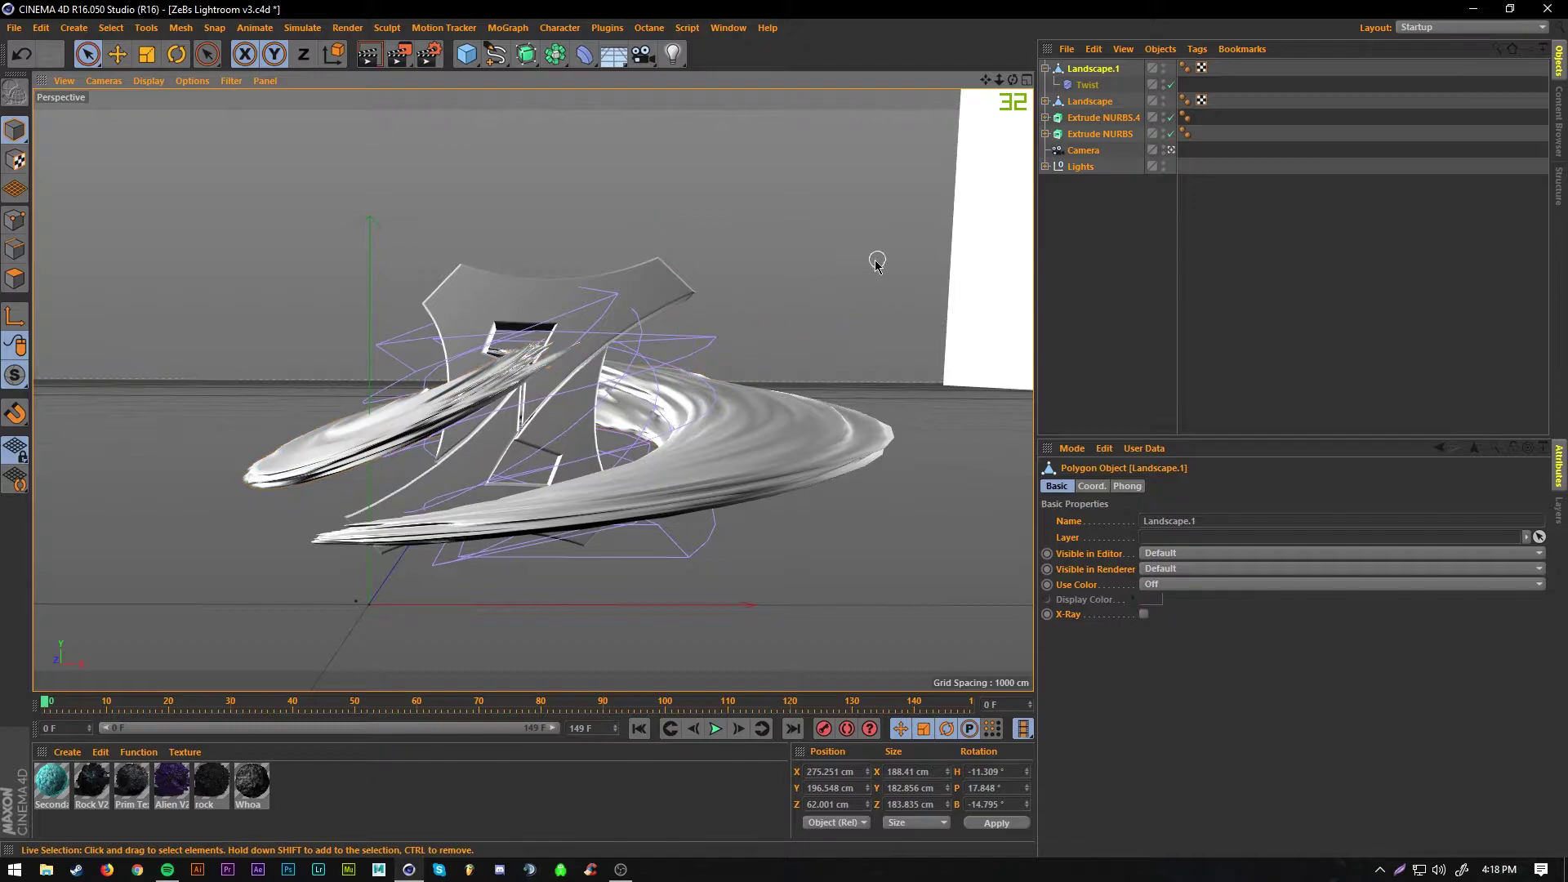
left_click(373, 449)
left_click_drag(648, 230, 652, 172)
left_click_drag(818, 271, 820, 272)
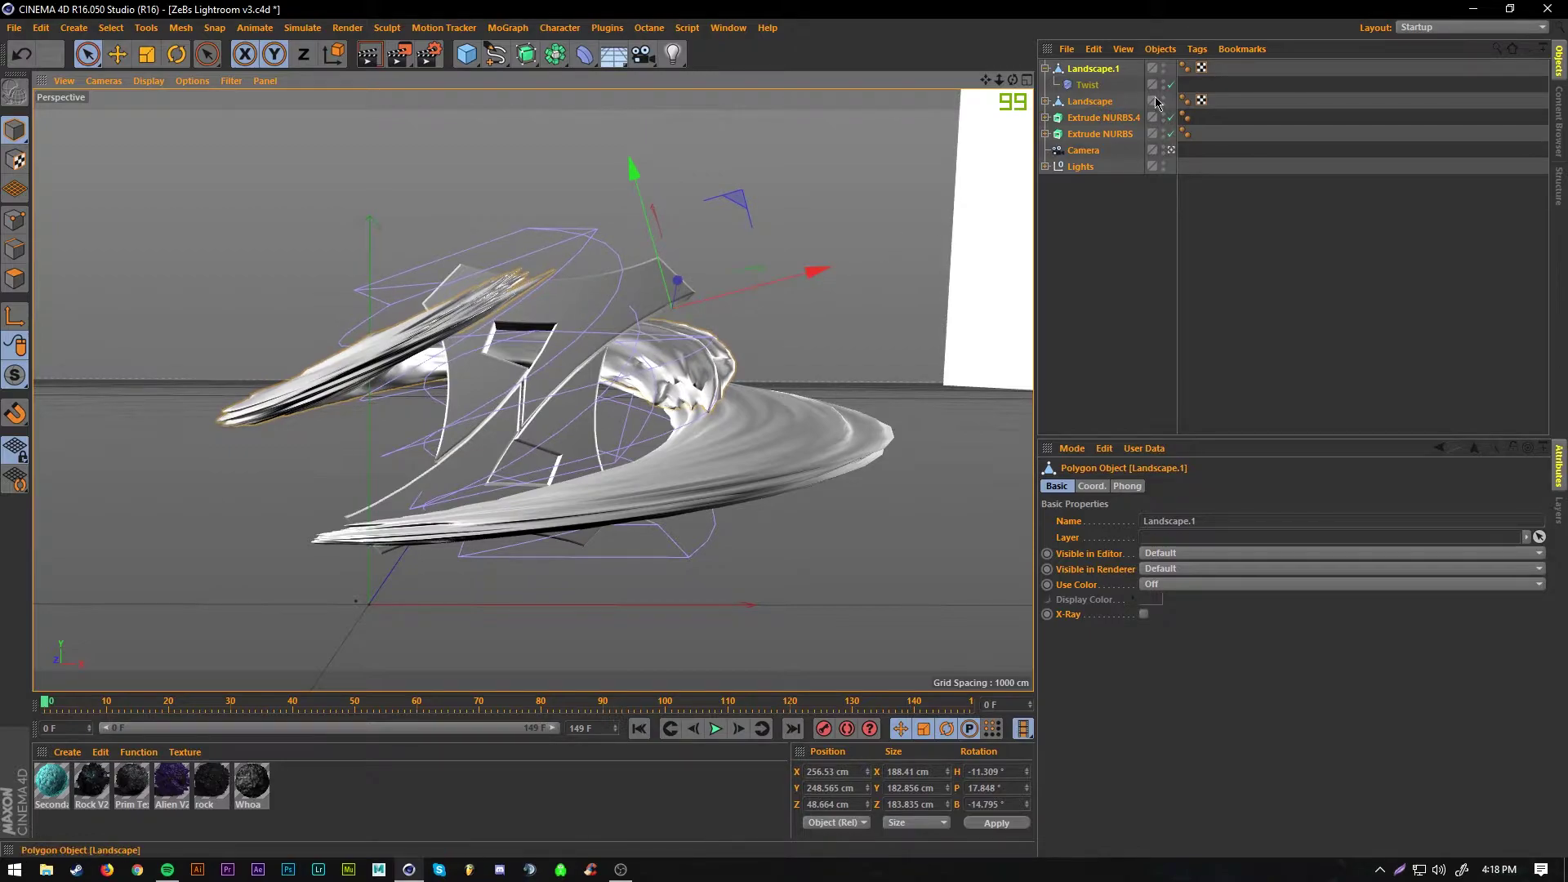
- Move the duplicated landscape's Twist deformer to about X -164 cm and rotate its heading to about -135°
left_click(1090, 84)
left_click_drag(1141, 551, 1181, 552)
left_click(177, 56)
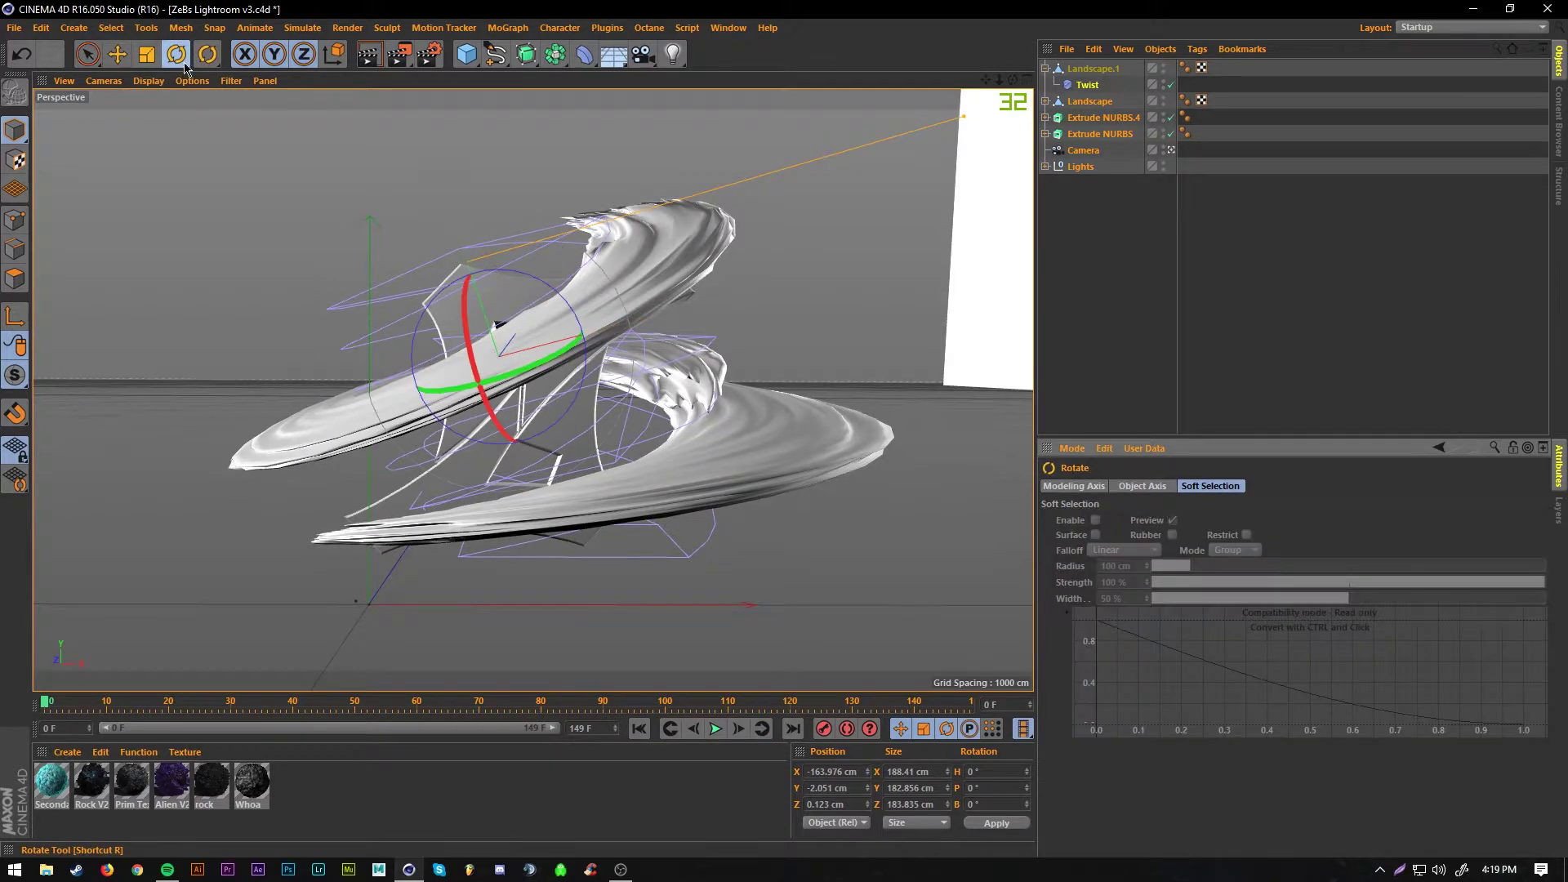
left_click_drag(546, 360, 461, 371)
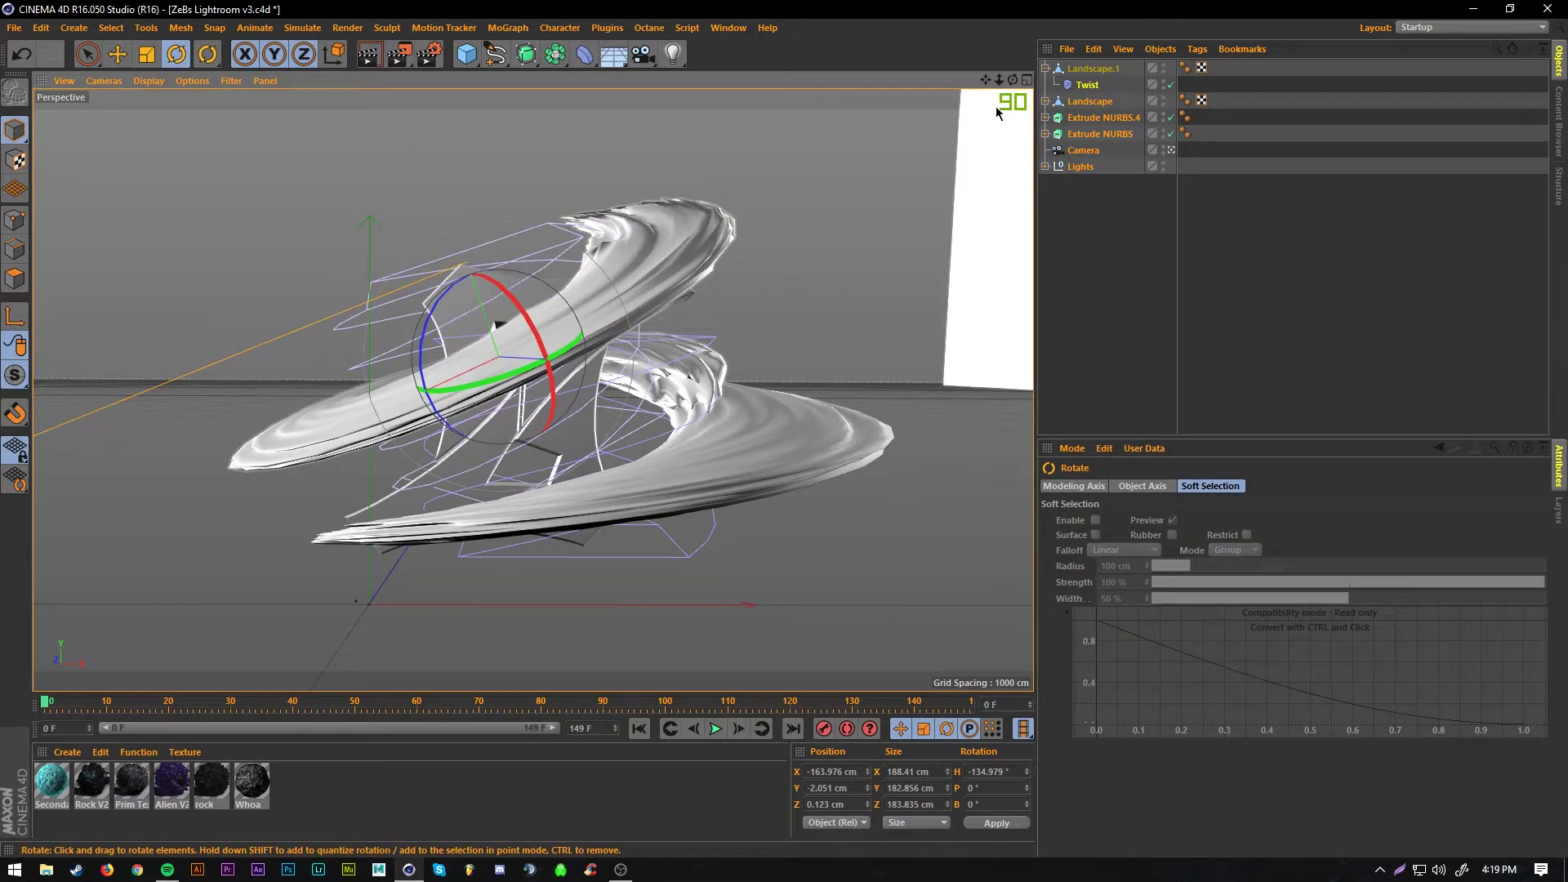
- Try rotating and shifting the duplicated landscape around the logo, and delete it
left_click(1092, 71)
left_click_drag(644, 335, 492, 353)
left_click(89, 54)
left_click_drag(818, 268, 615, 289)
left_click_drag(439, 226, 448, 271)
key("Delete")
- Duplicate the remaining twisted landscape in place
left_click(766, 452)
key("ctrl+c")
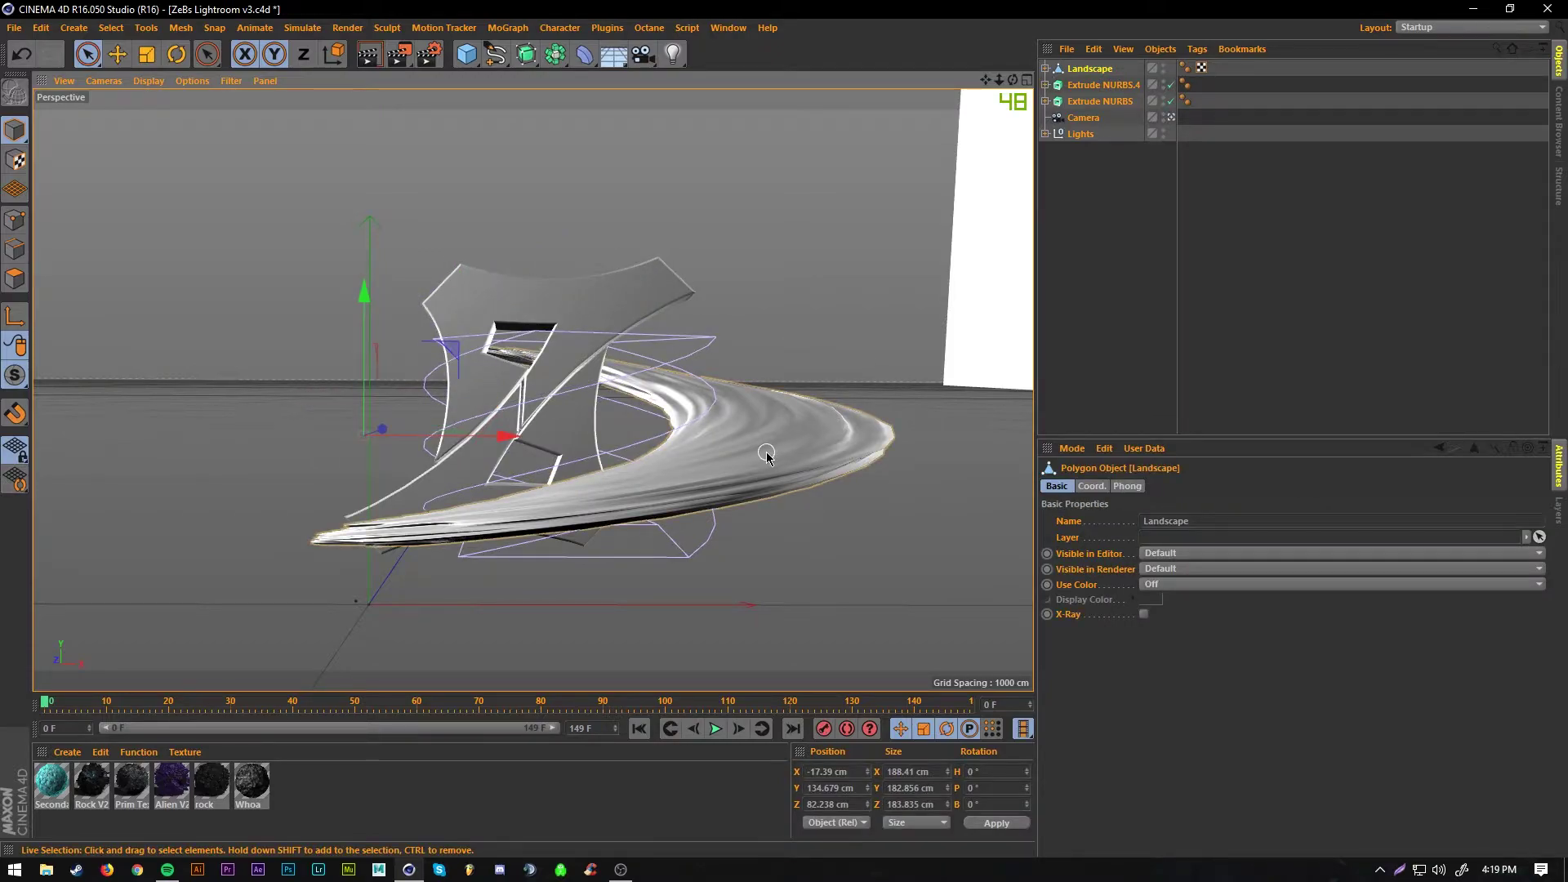
key("ctrl+v")
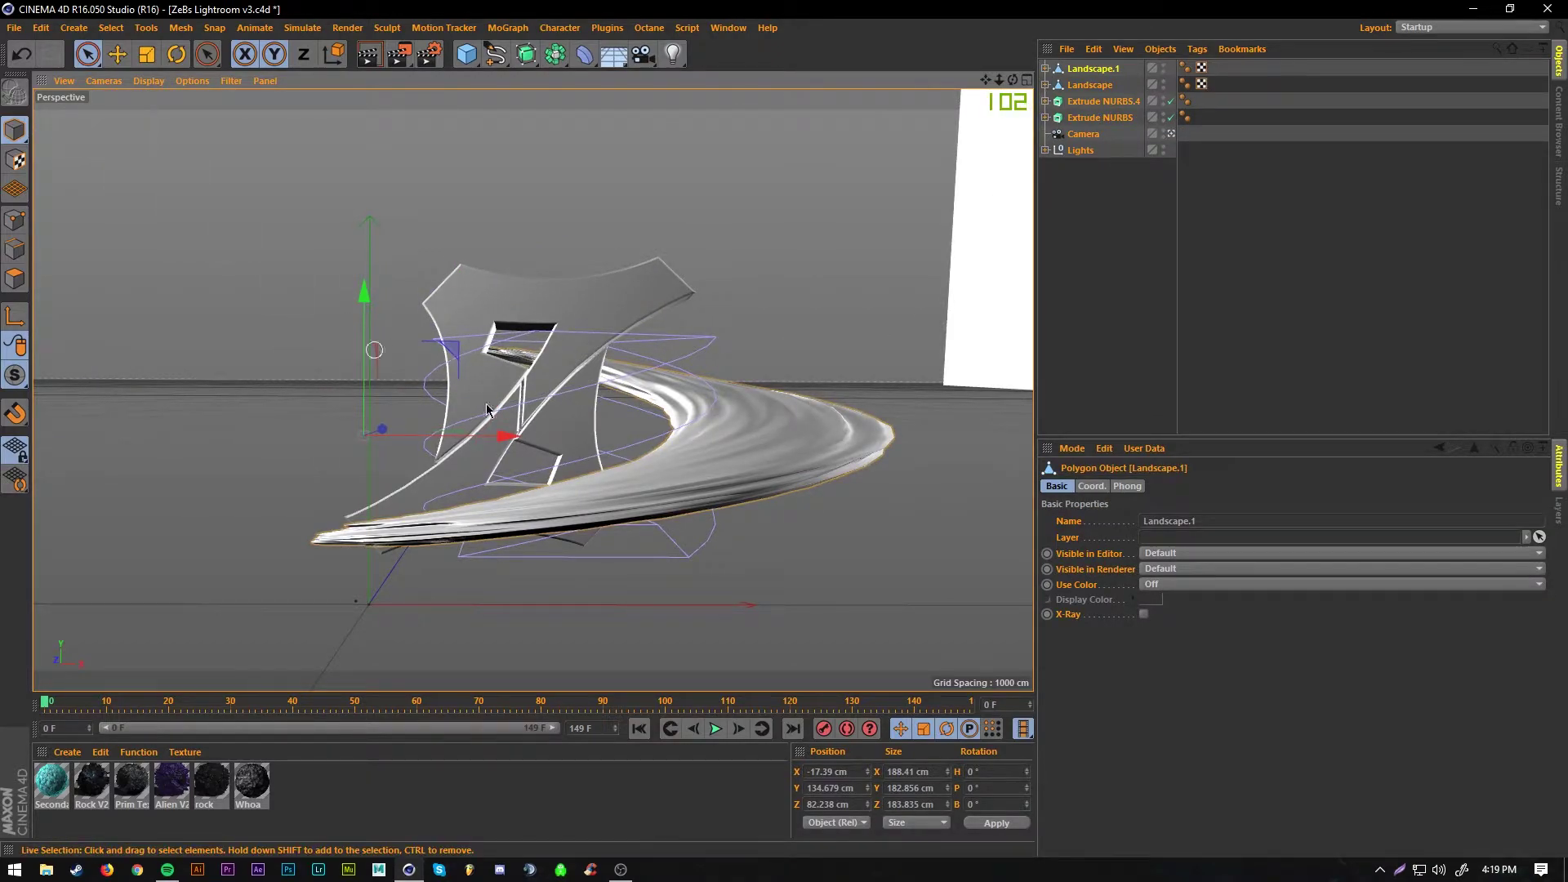
- Move the new duplicate's Twist deformer to about X -134 cm and set its angle to 364°
left_click(1045, 69)
left_click(1090, 85)
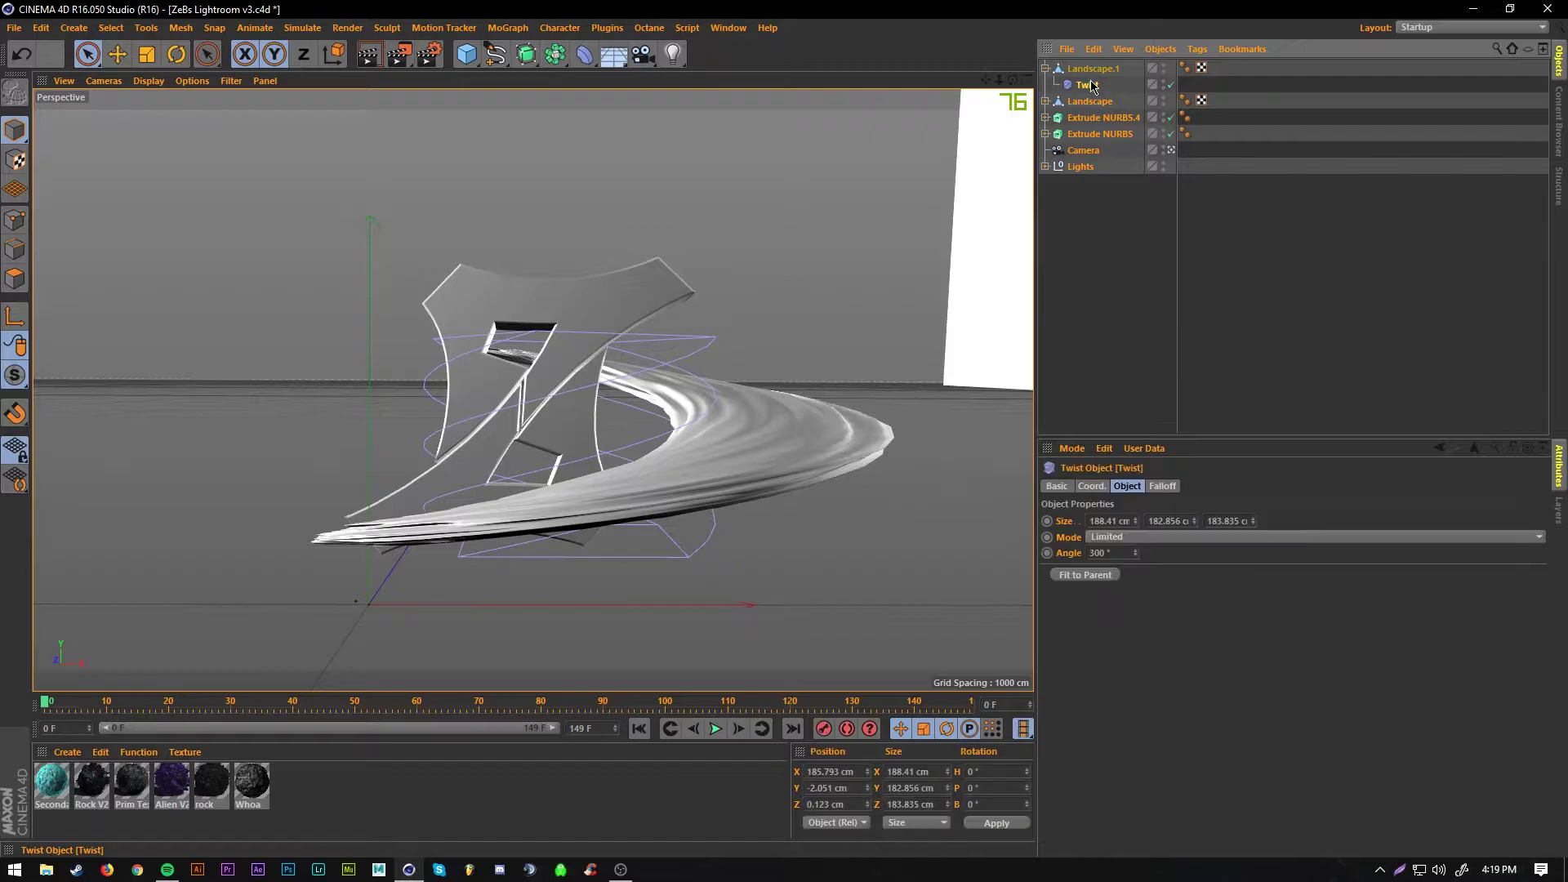
left_click_drag(707, 440, 358, 422)
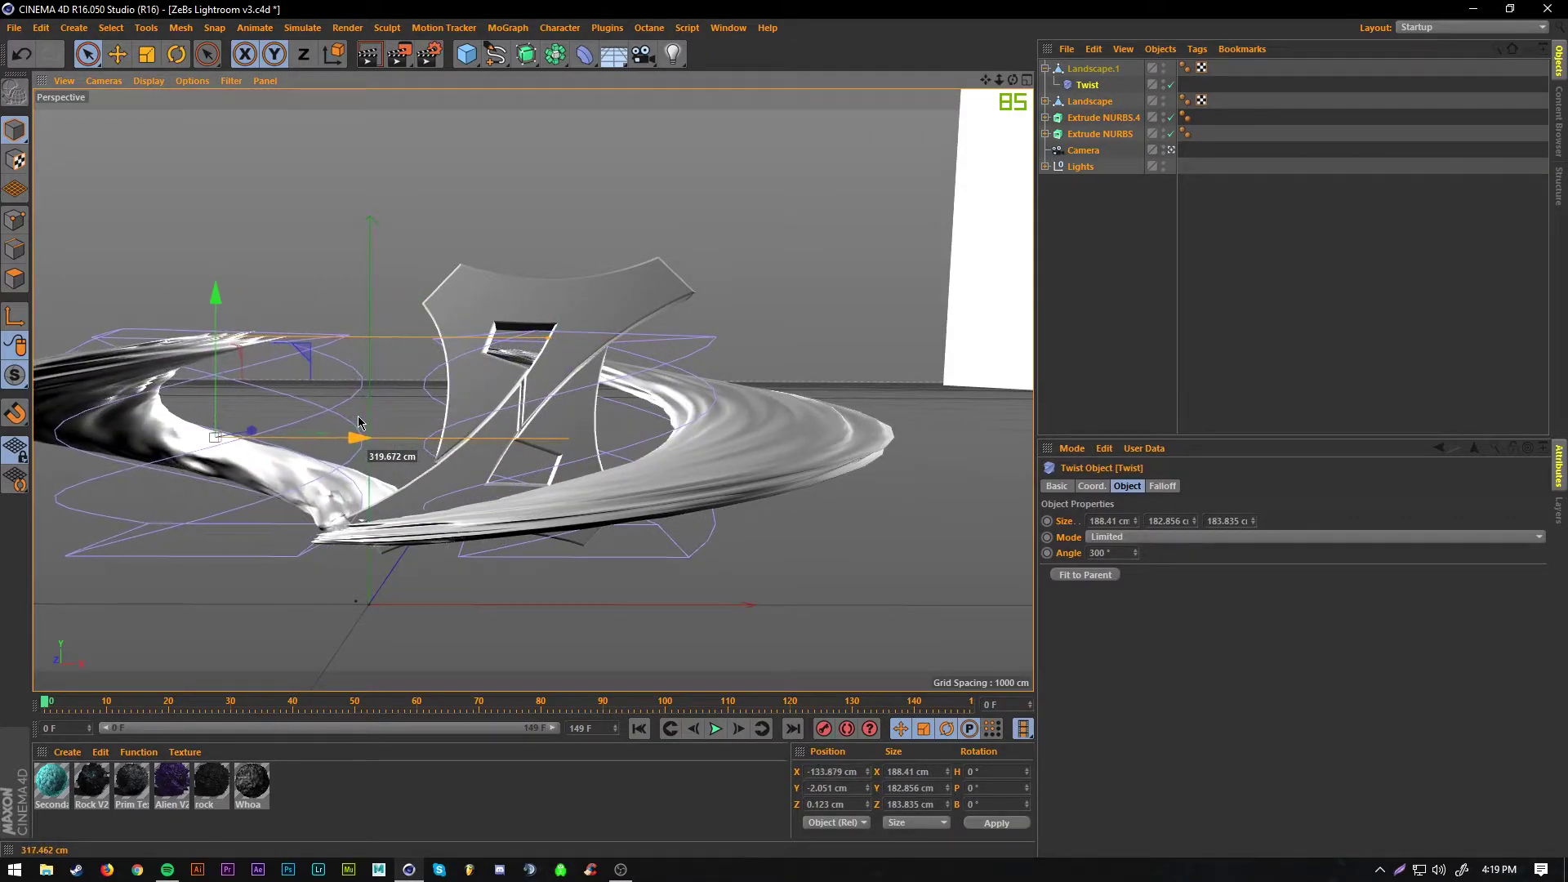
left_click_drag(1134, 553, 1134, 500)
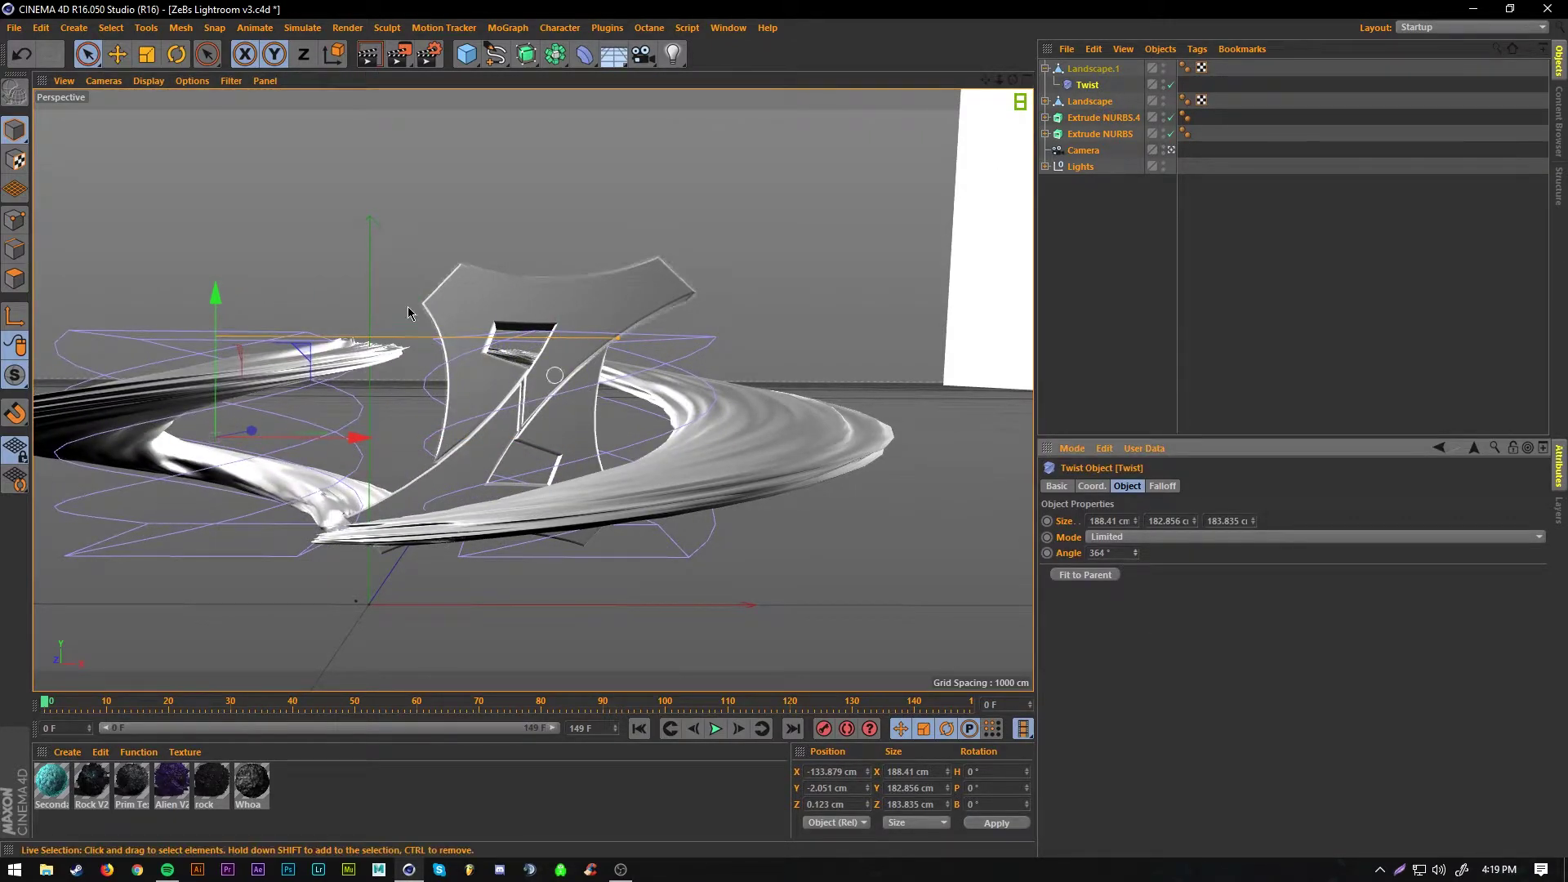
- Try placing the new duplicate at about X 197 and Y 154 cm, and delete it
left_click(11, 126)
left_click(1046, 69)
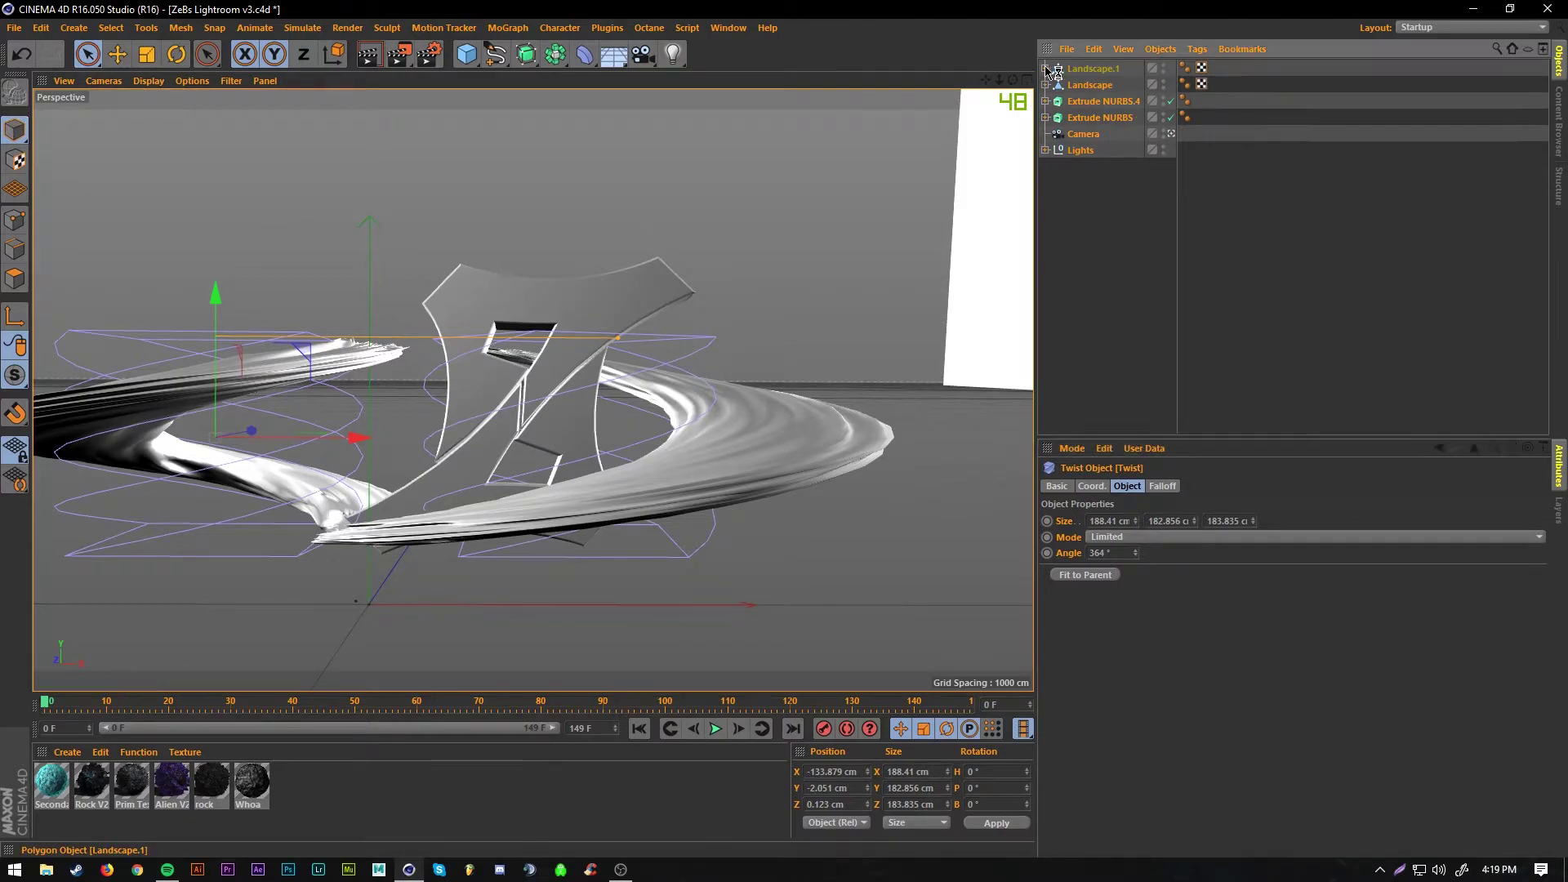
left_click(1093, 69)
left_click_drag(366, 292, 551, 286)
left_click_drag(667, 437, 722, 436)
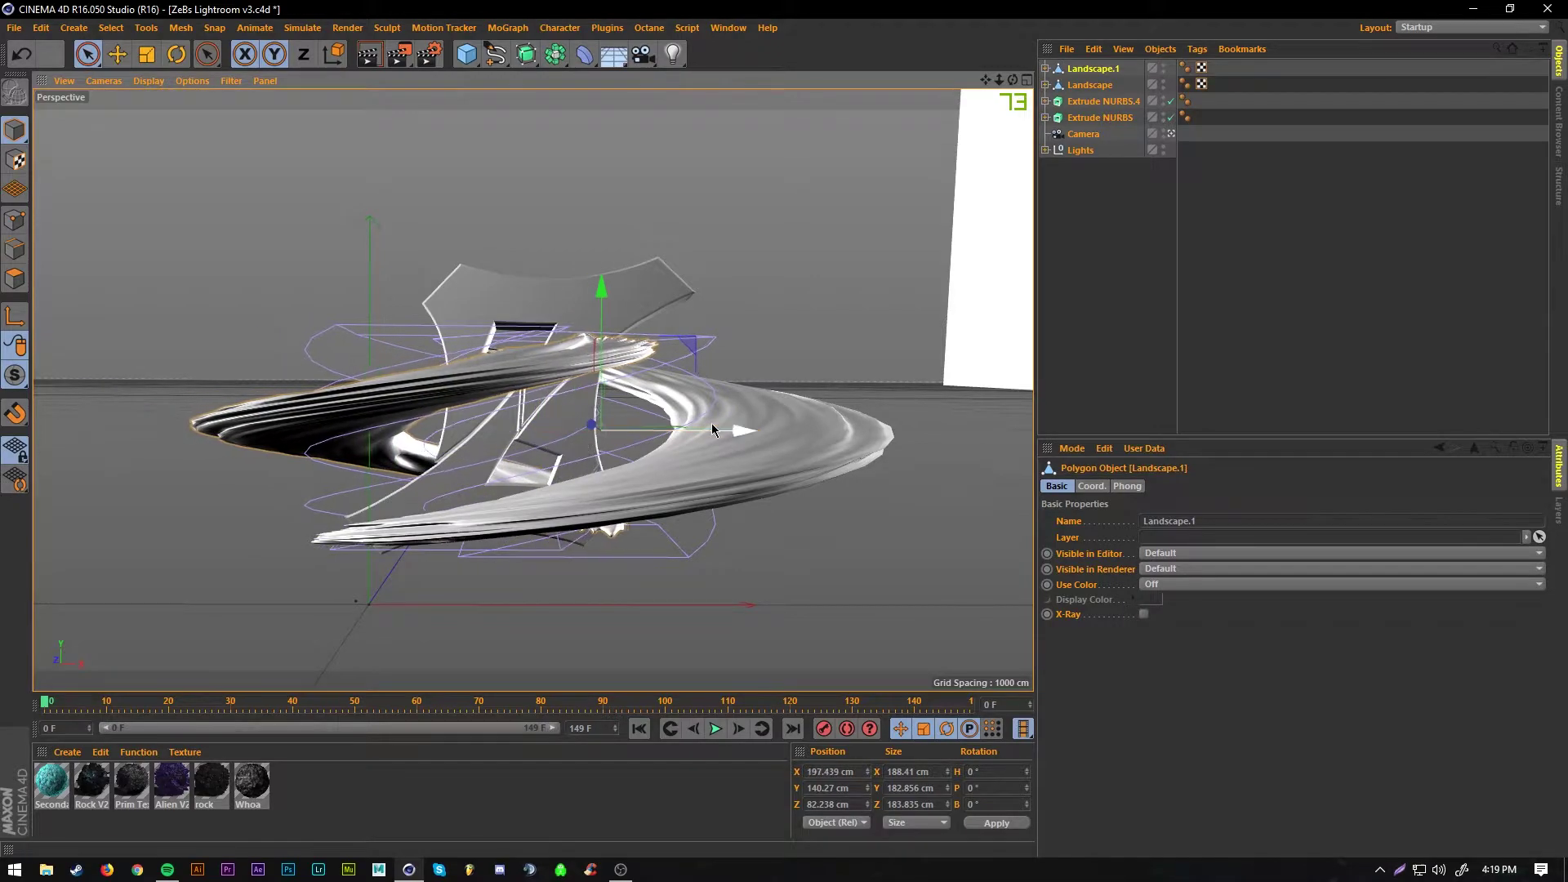
left_click_drag(603, 302, 602, 287)
left_click(180, 55)
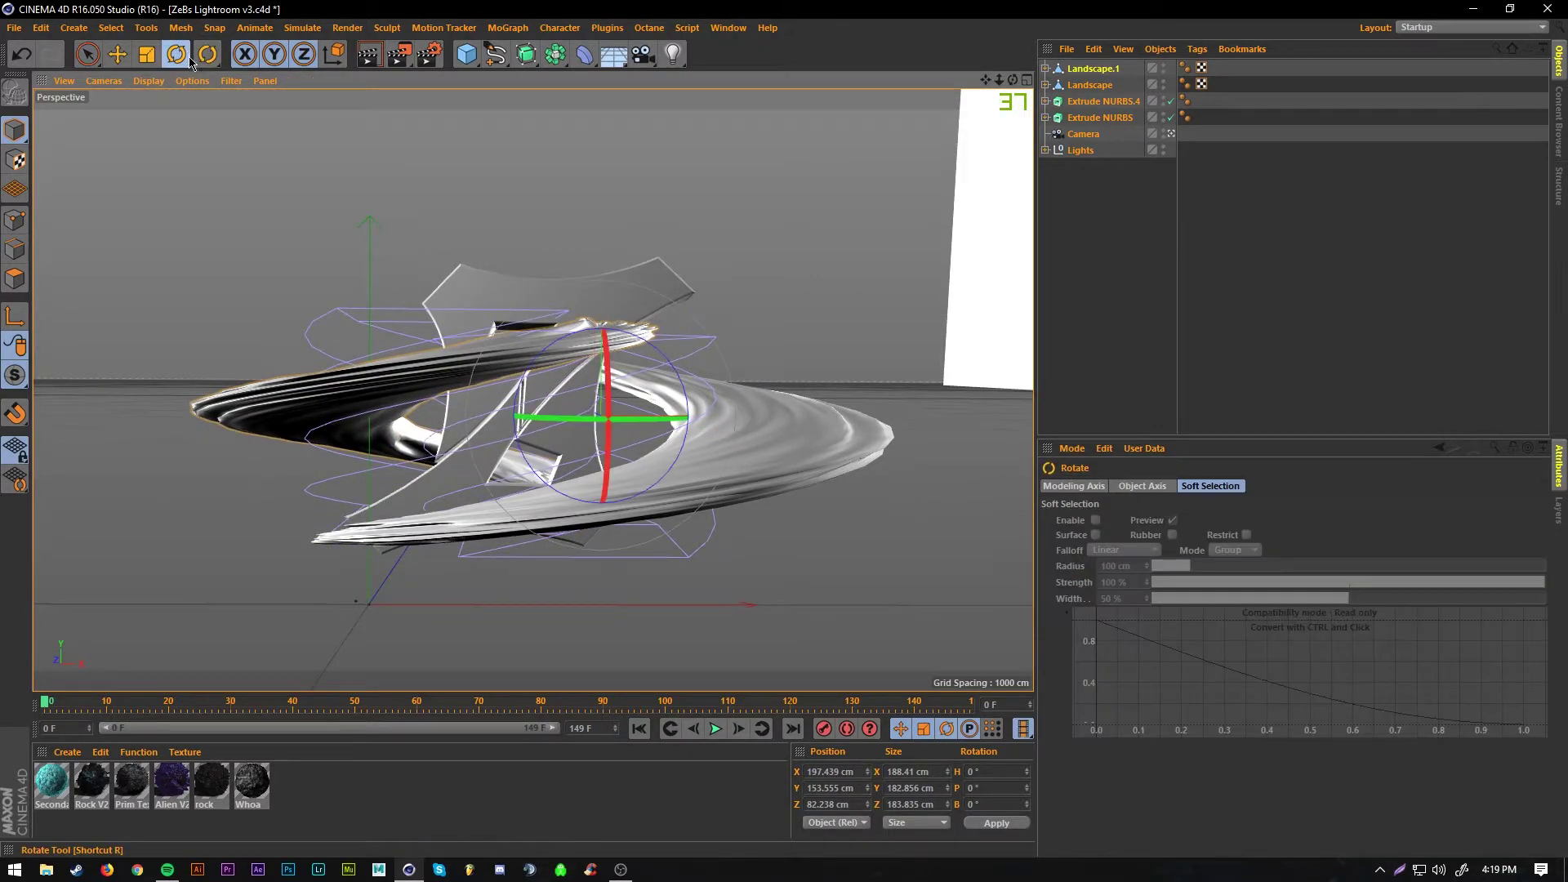
key("Delete")
- Increase the remaining landscape's Twist angle so its band wraps further around the logo
left_click(837, 487)
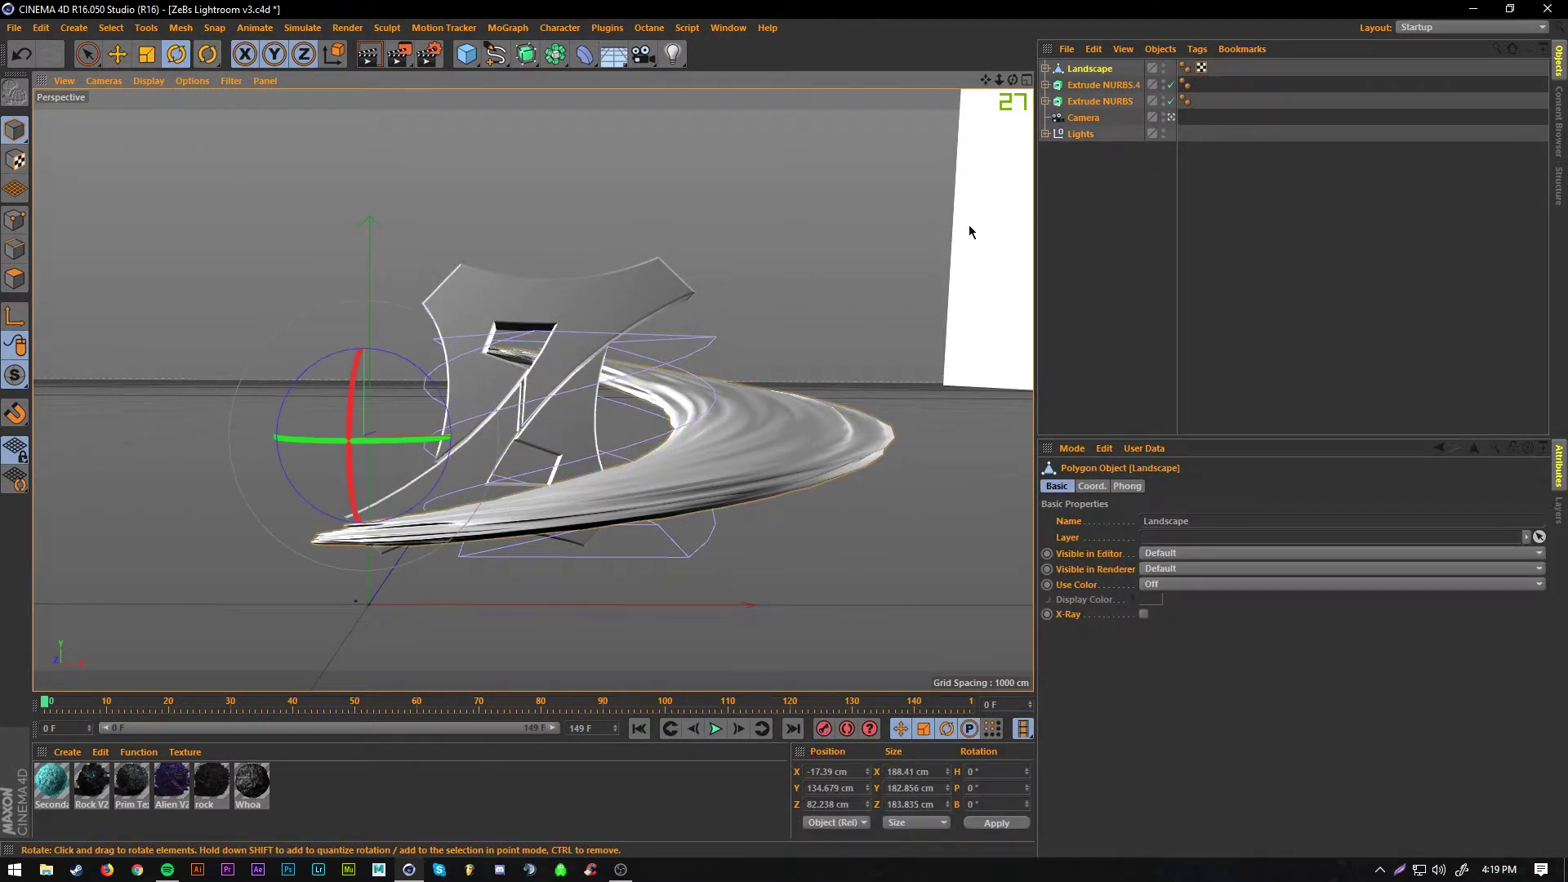
left_click(1047, 68)
left_click(1088, 85)
left_click_drag(1136, 557, 1137, 490)
left_click_drag(1135, 553, 1135, 557)
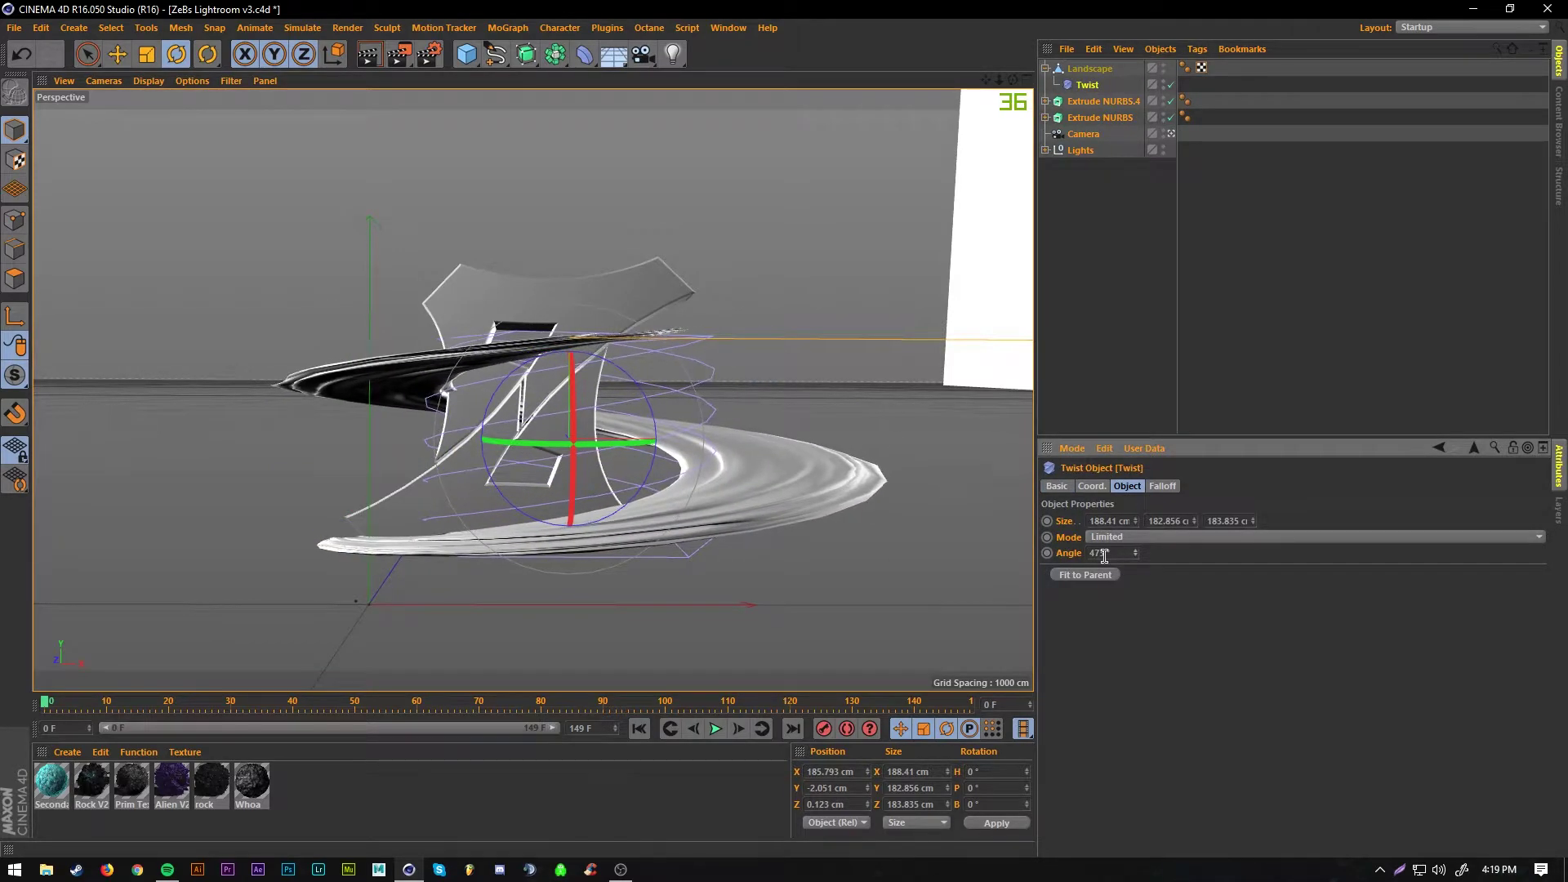
- Raise the twisted landscape slightly and shift it a little along negative X around the logo
left_click(84, 55)
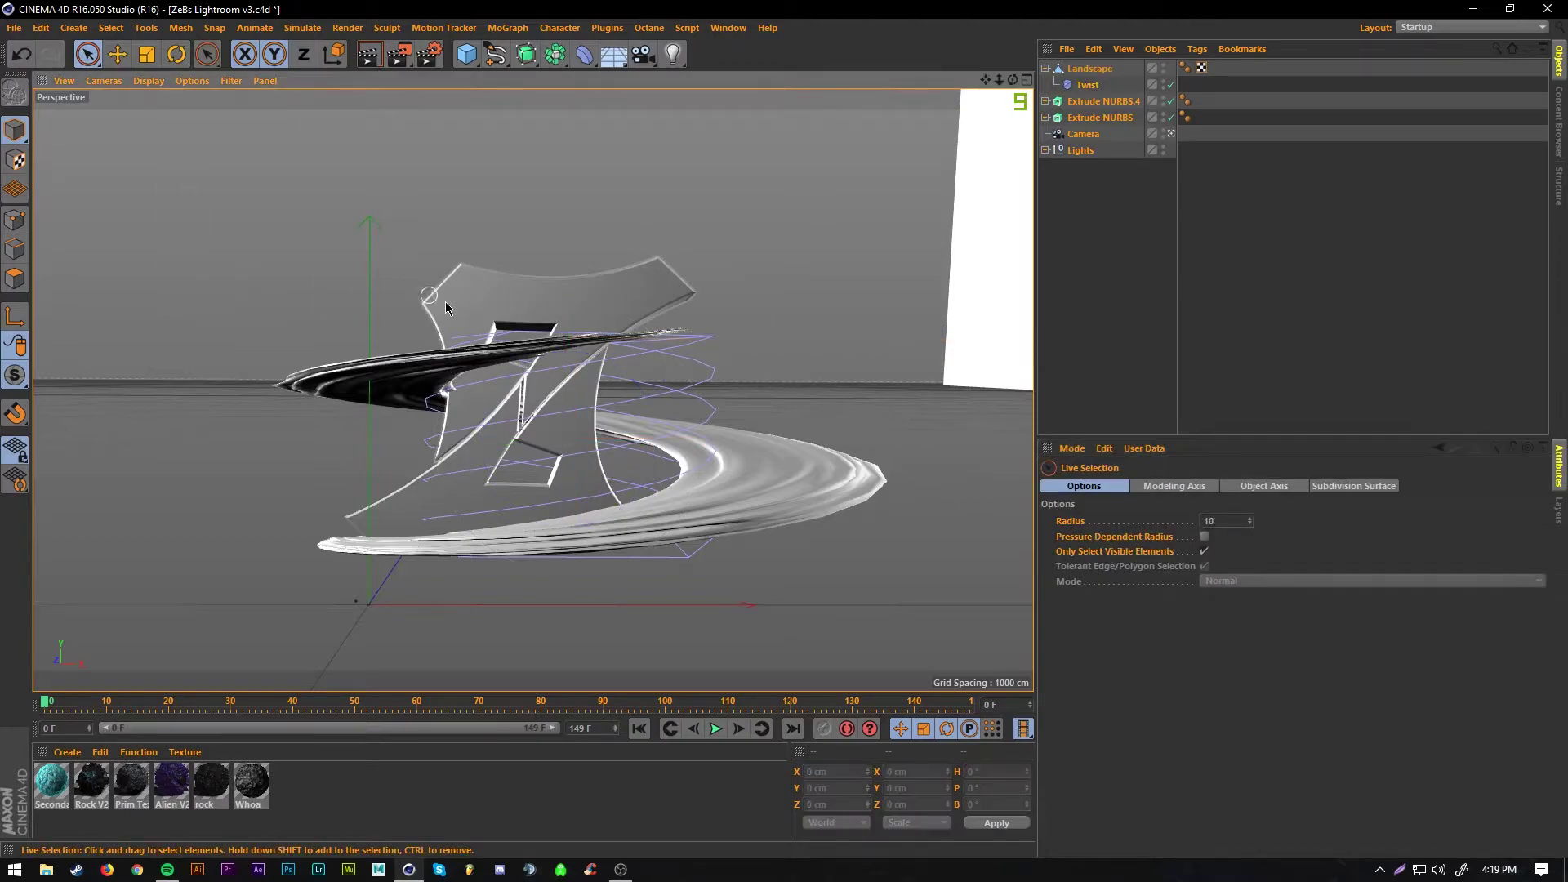
left_click(400, 367)
left_click(1045, 68)
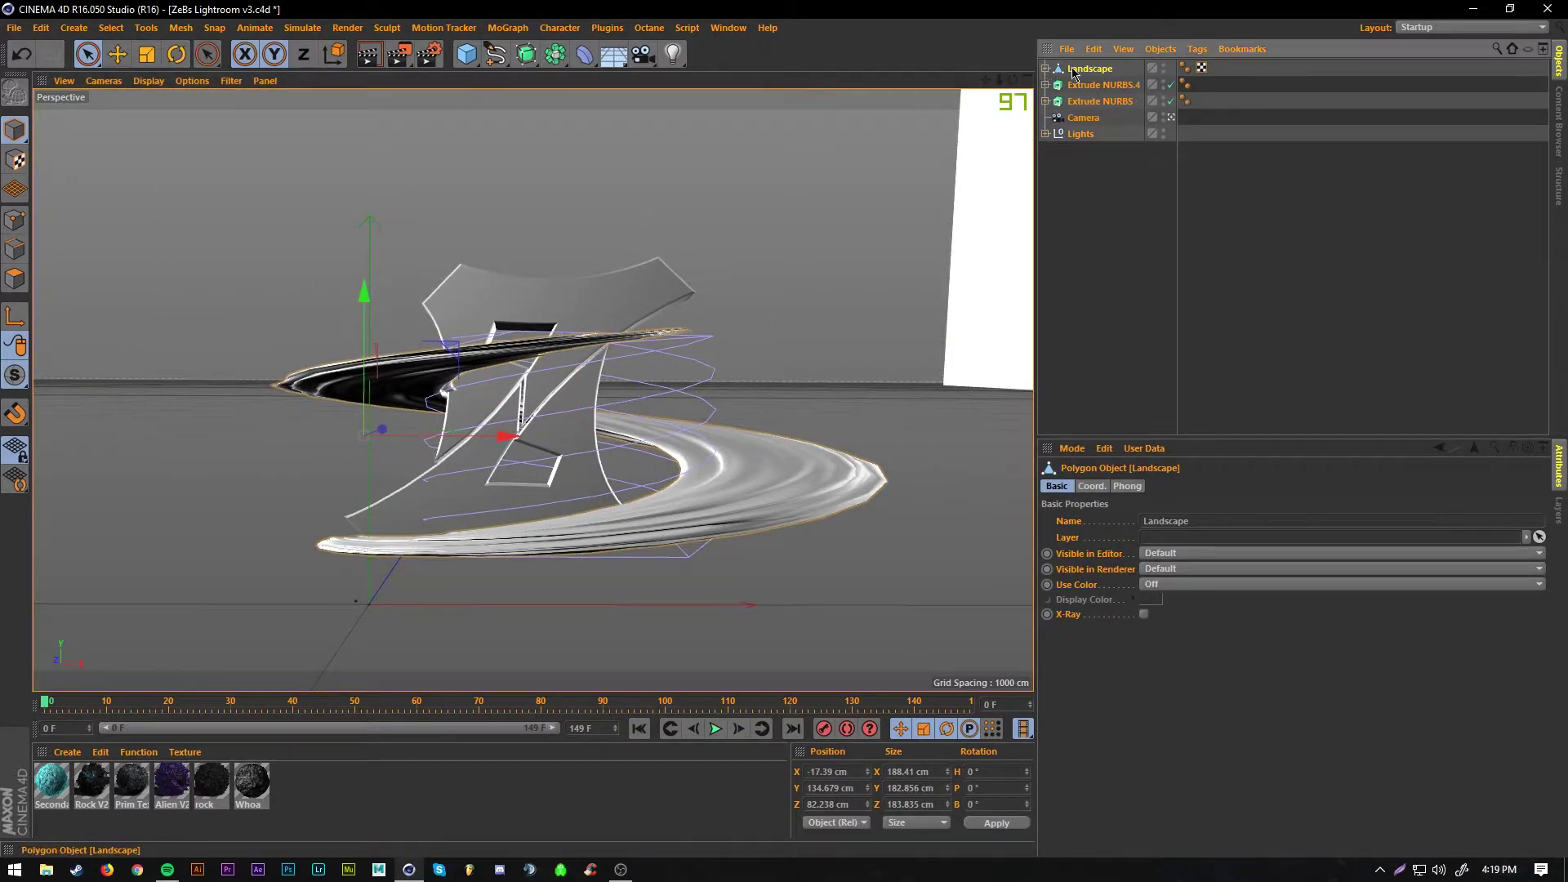
left_click_drag(366, 298, 365, 274)
left_click(591, 614)
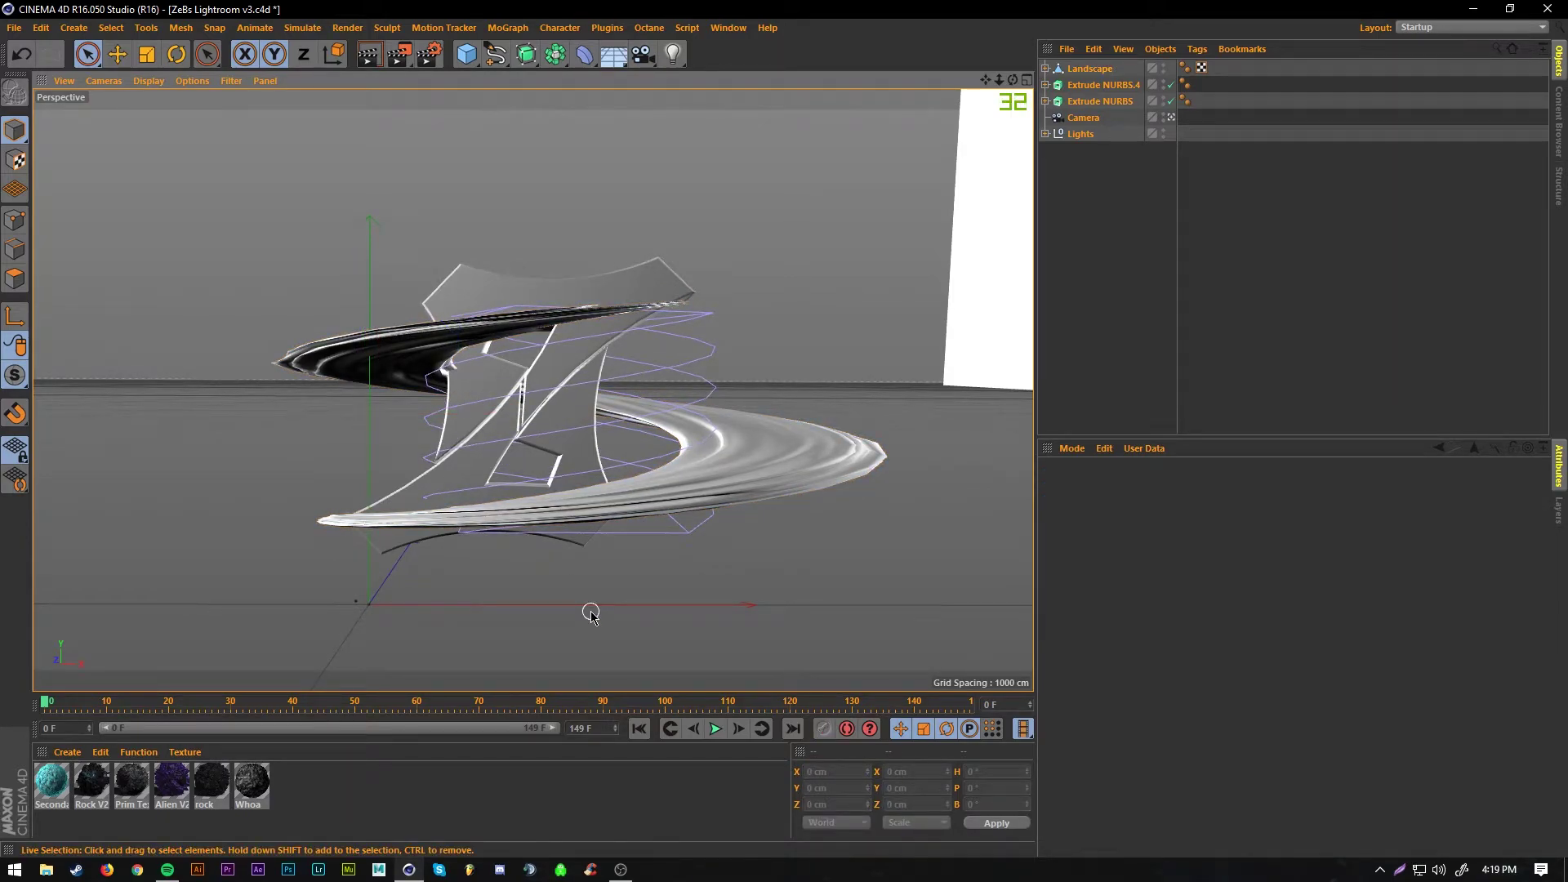
left_click(738, 471)
left_click_drag(497, 413, 473, 413)
left_click(743, 329)
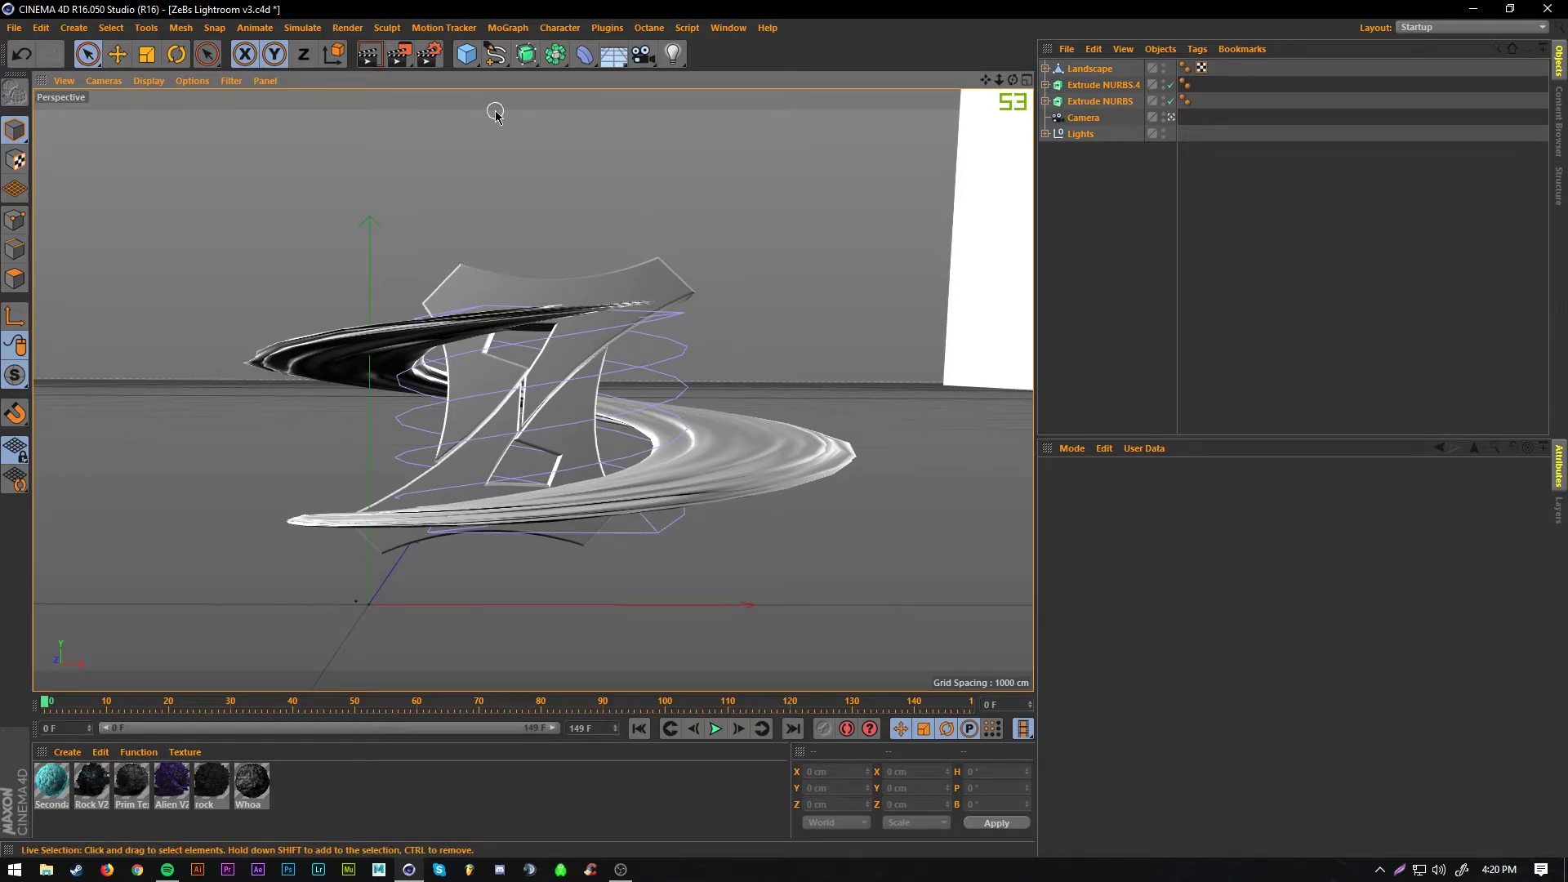
- Add a Platonic primitive of type Bucky and raise it to about Y 105 cm
left_click(465, 53)
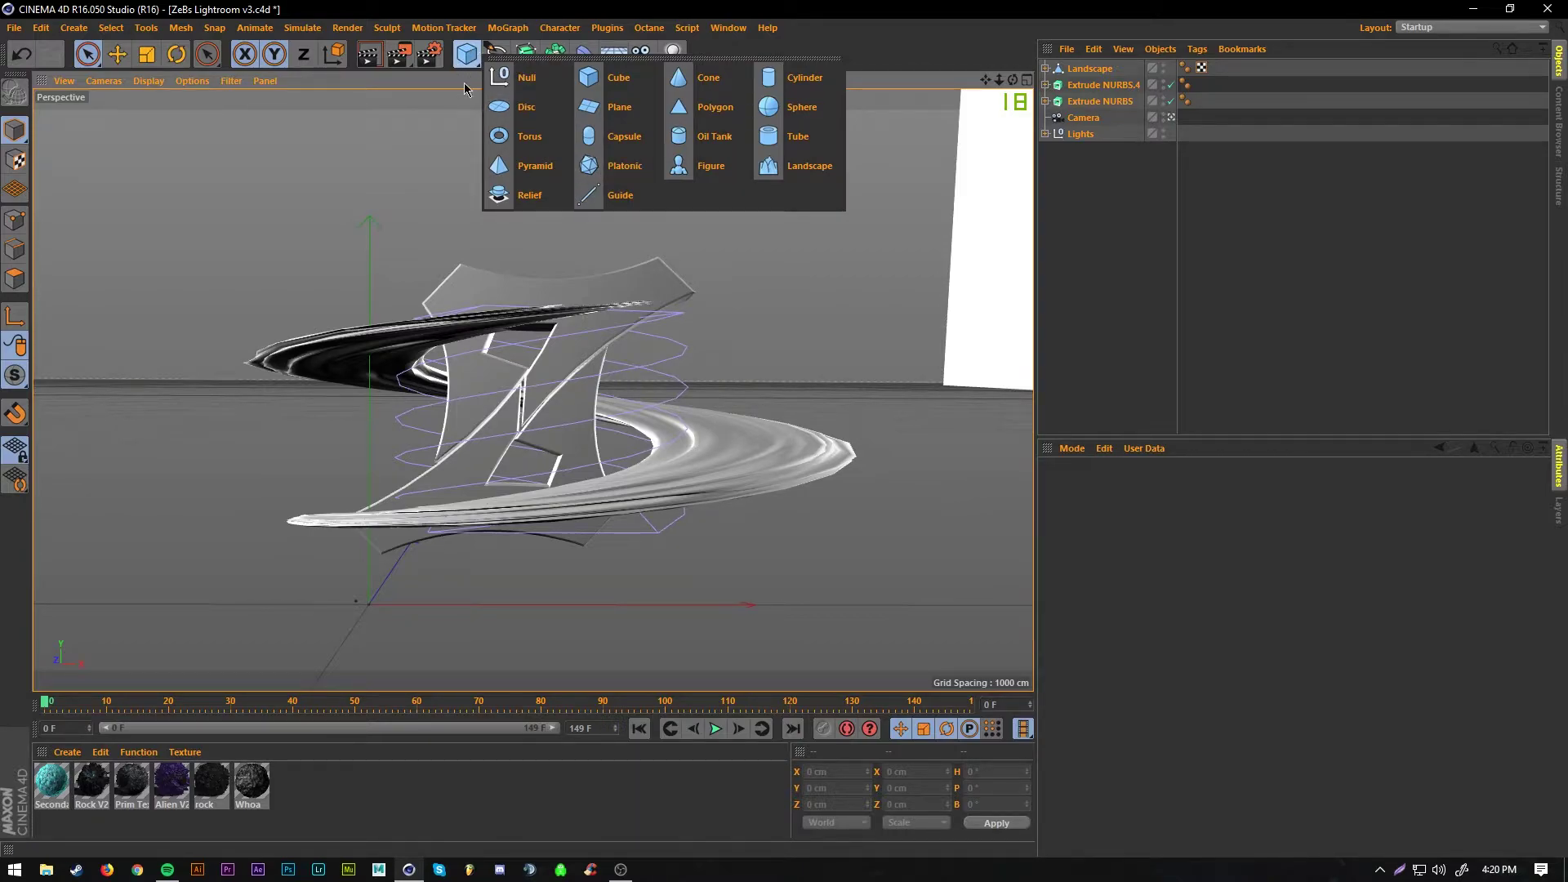
left_click(459, 70)
left_click(472, 53)
left_click(608, 168)
left_click_drag(372, 460, 373, 341)
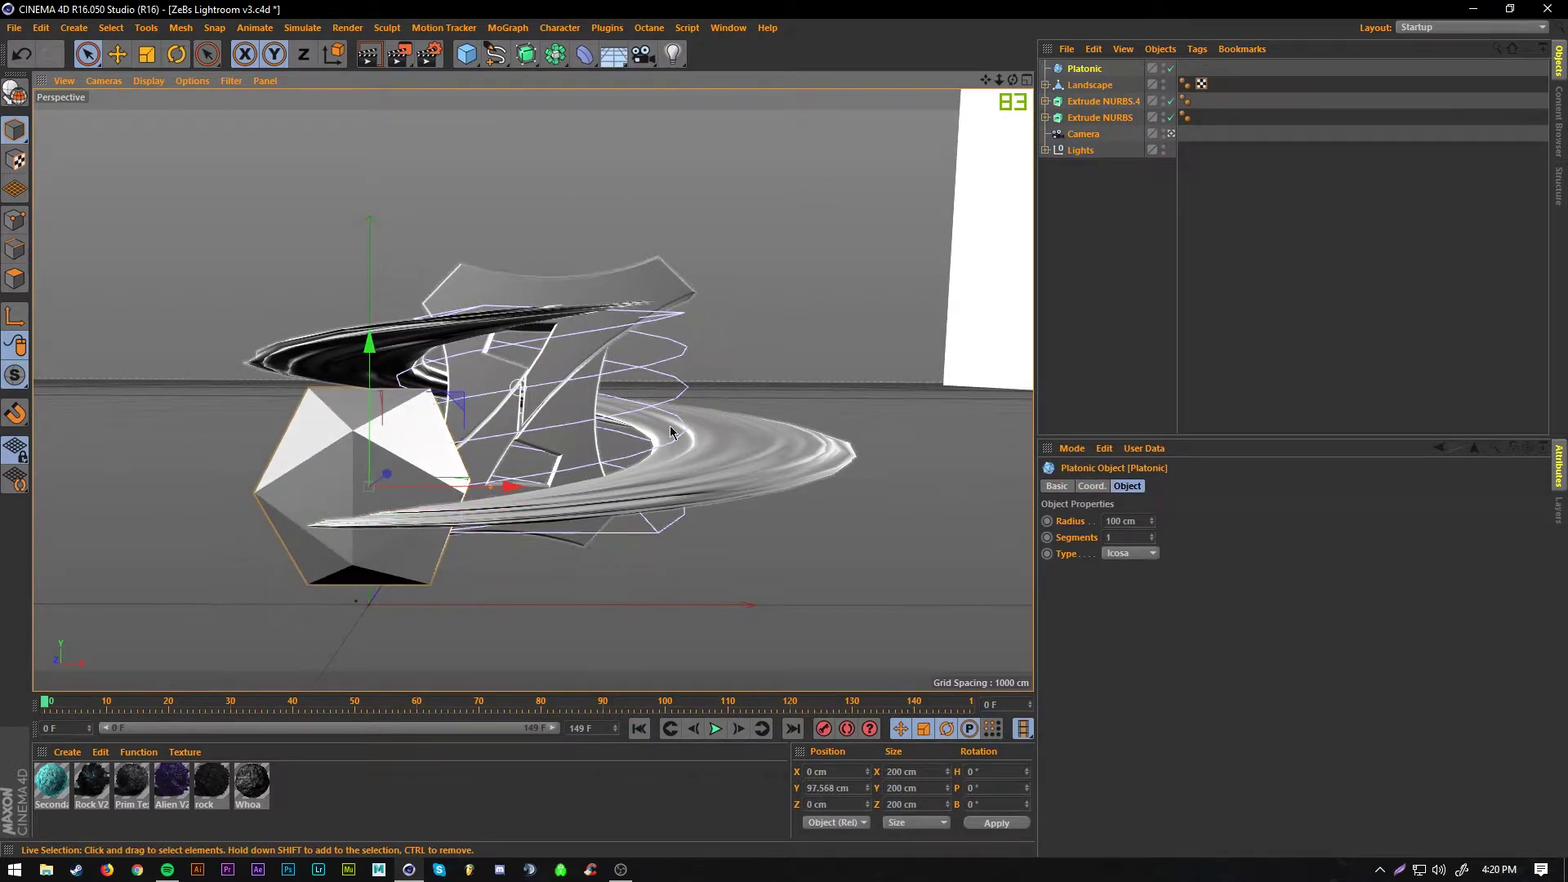
left_click(1150, 555)
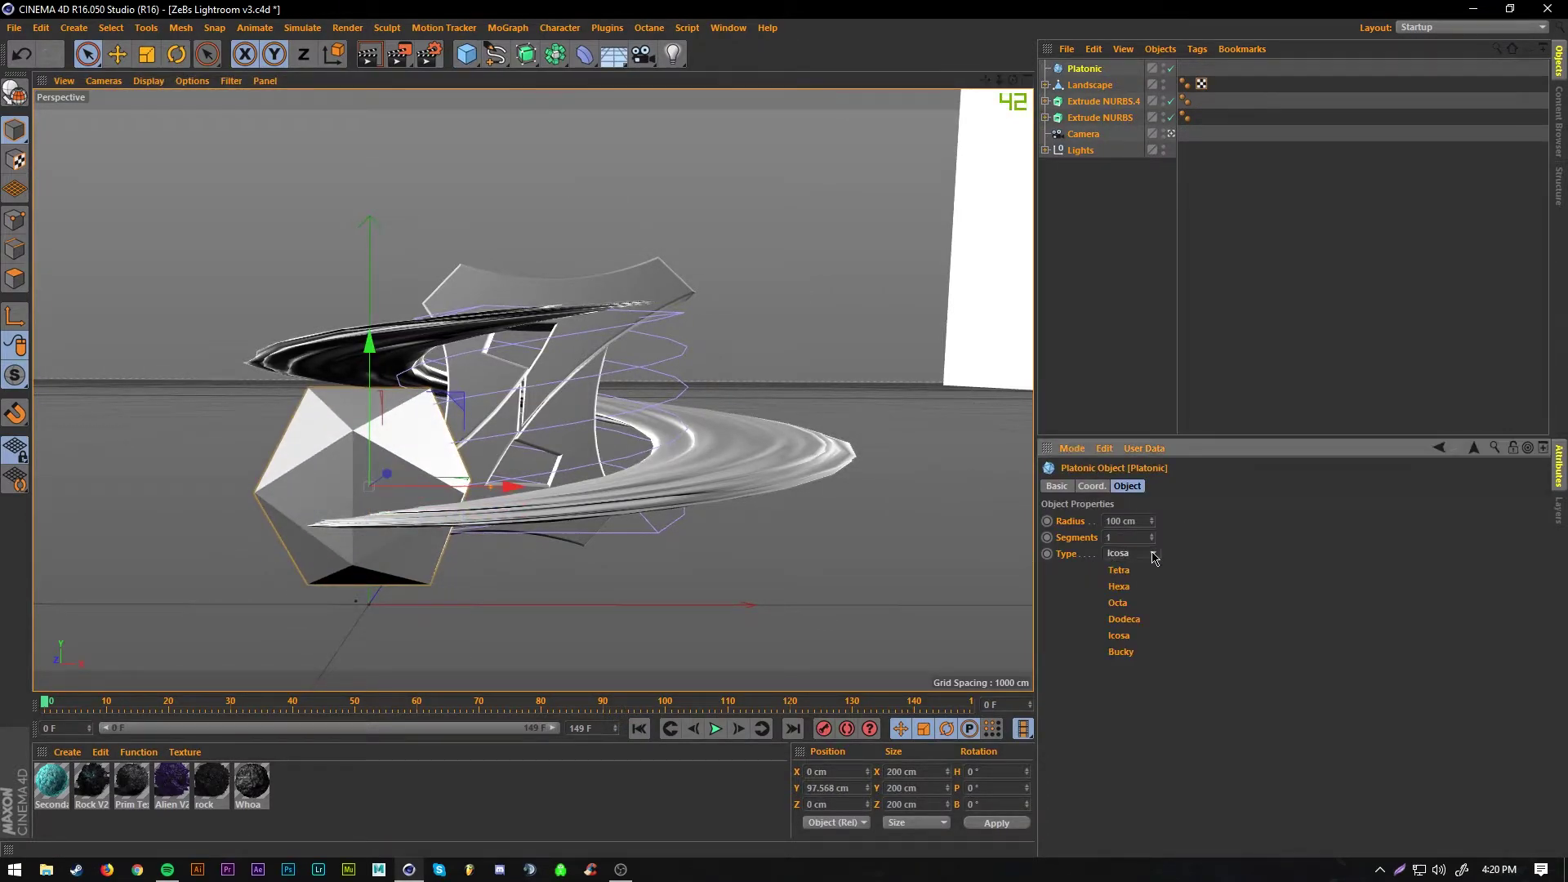
left_click(1131, 651)
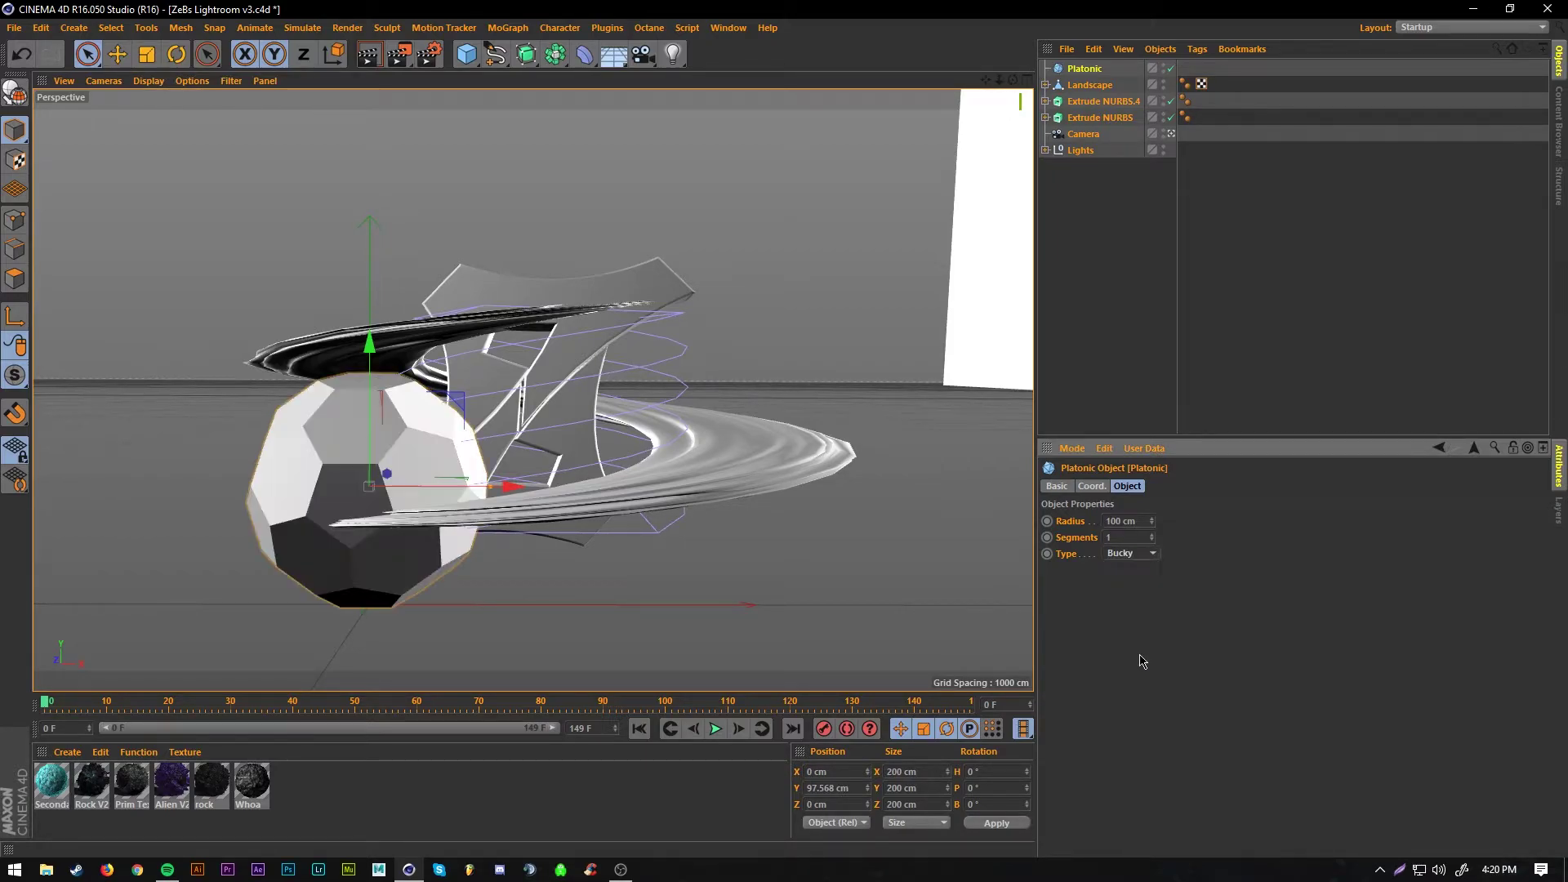
left_click_drag(369, 347, 291, 337)
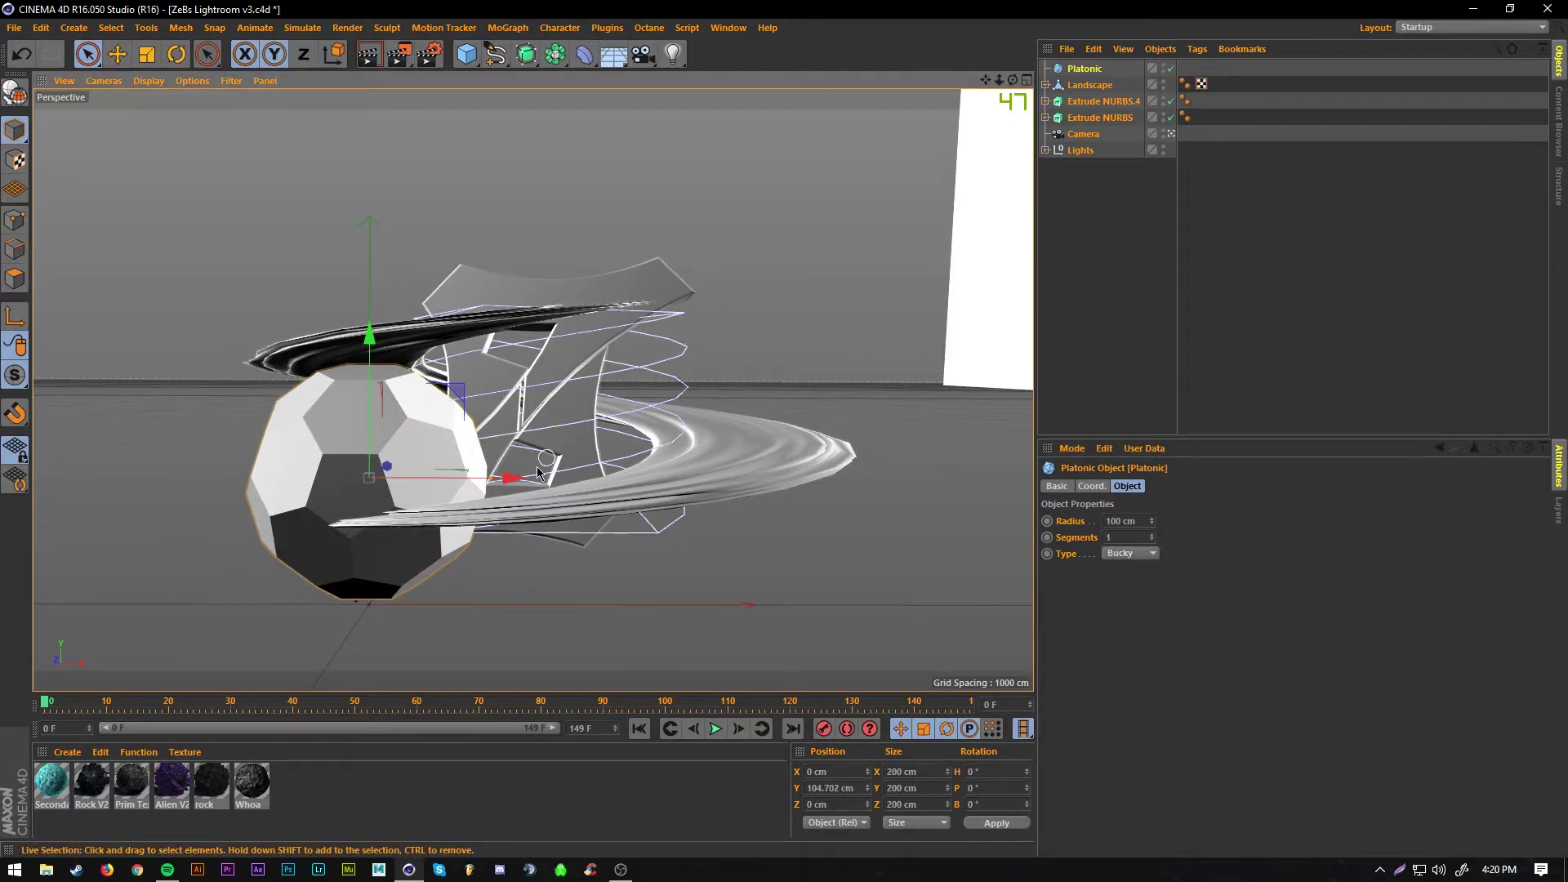
- Make the Platonic editable and give it a child Twist deformer fitted to its parent with a 199° angle
key("c")
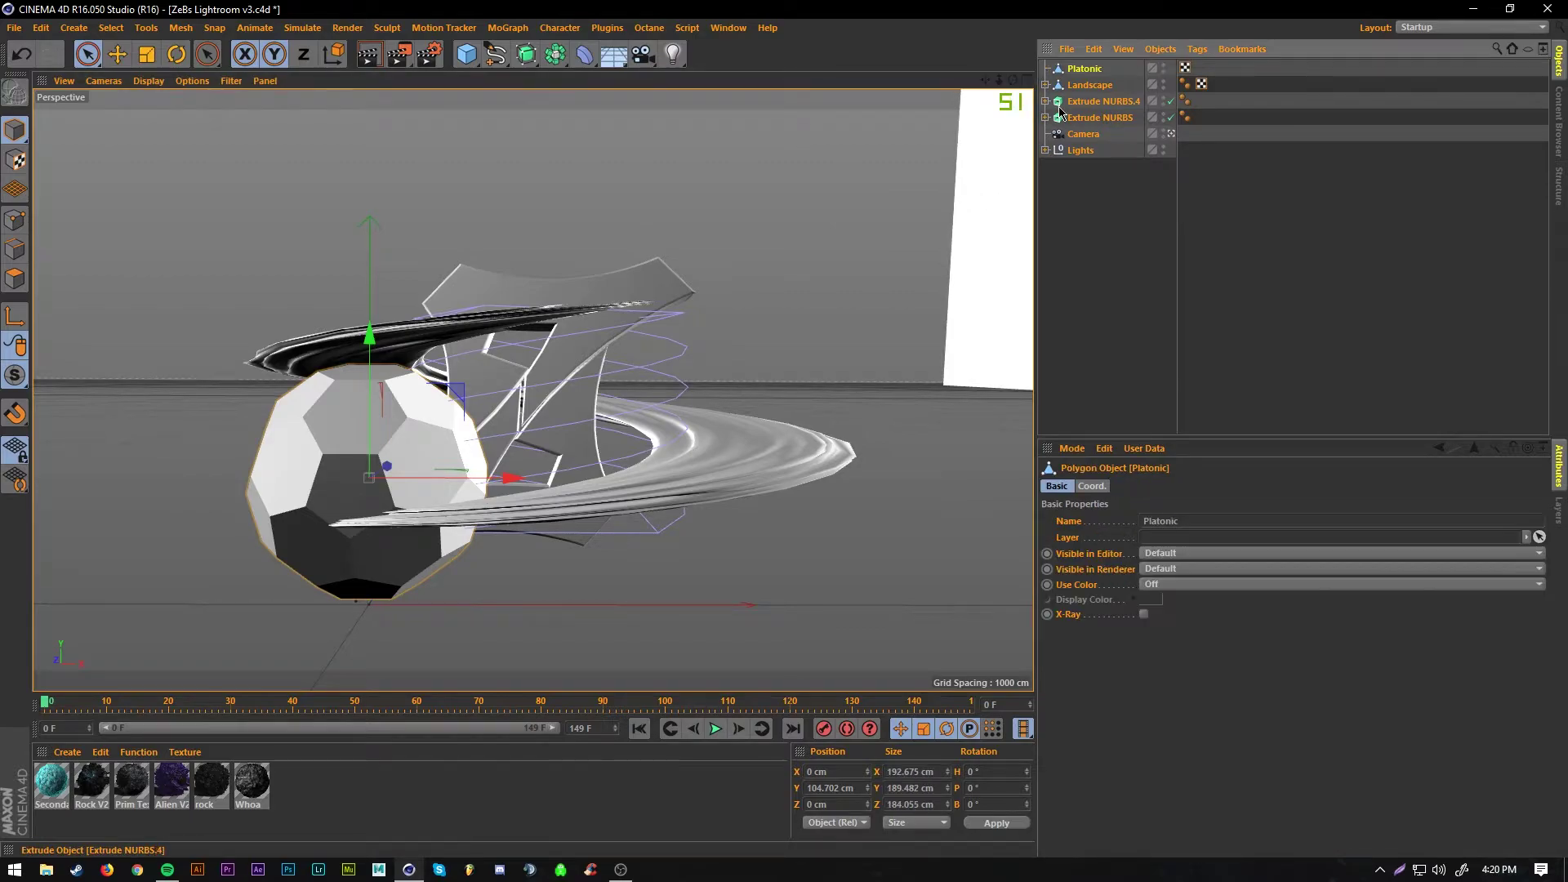
left_click_drag(468, 57, 332, 109)
left_click_drag(583, 59, 659, 107)
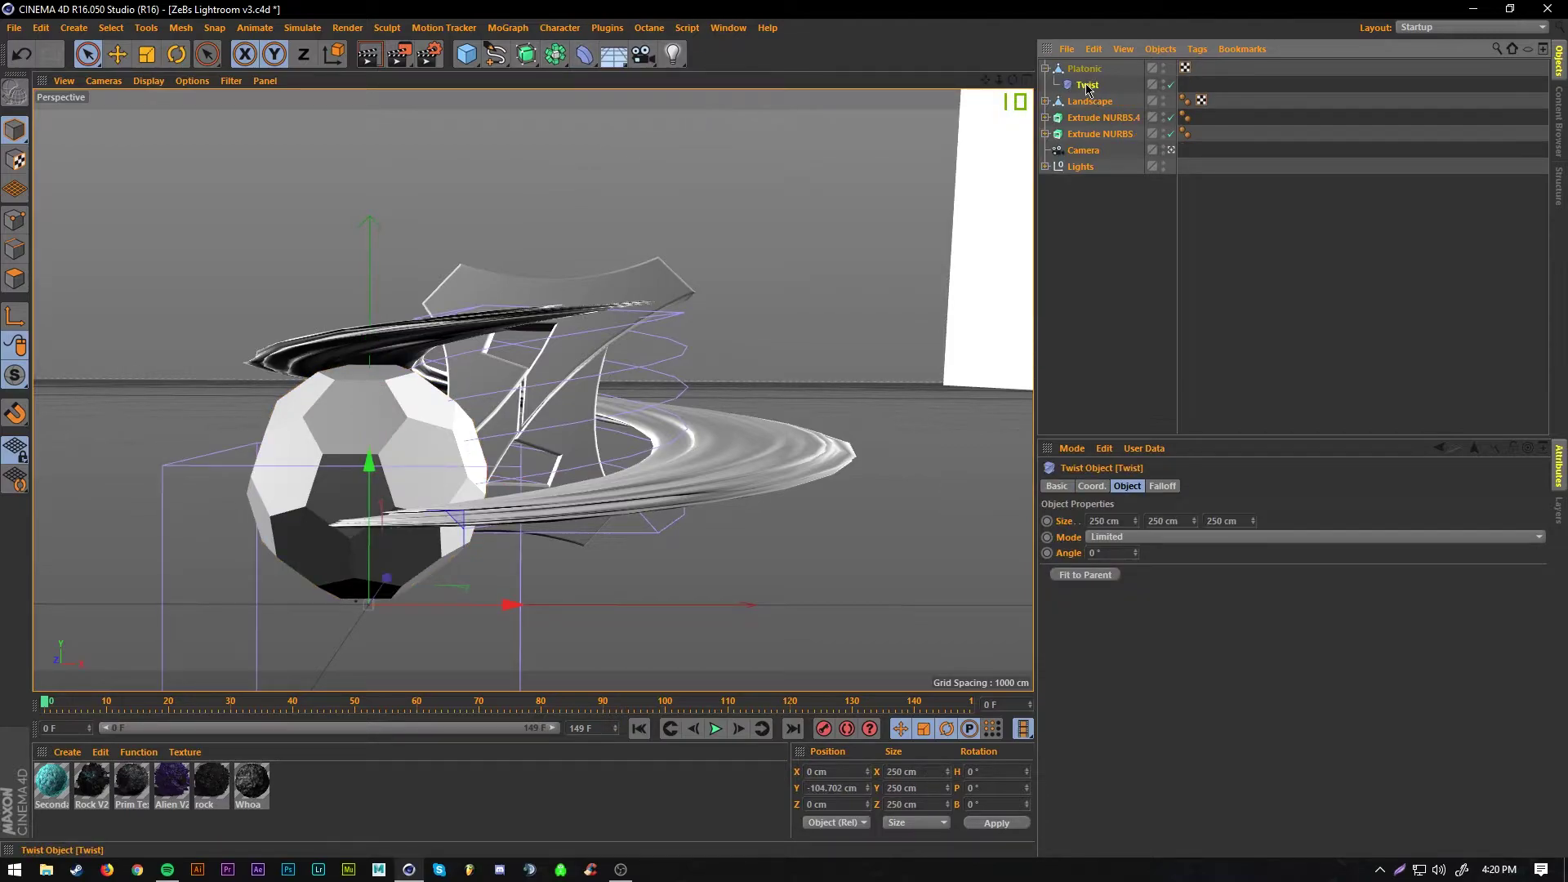
left_click(1095, 577)
left_click_drag(1135, 554, 1135, 537)
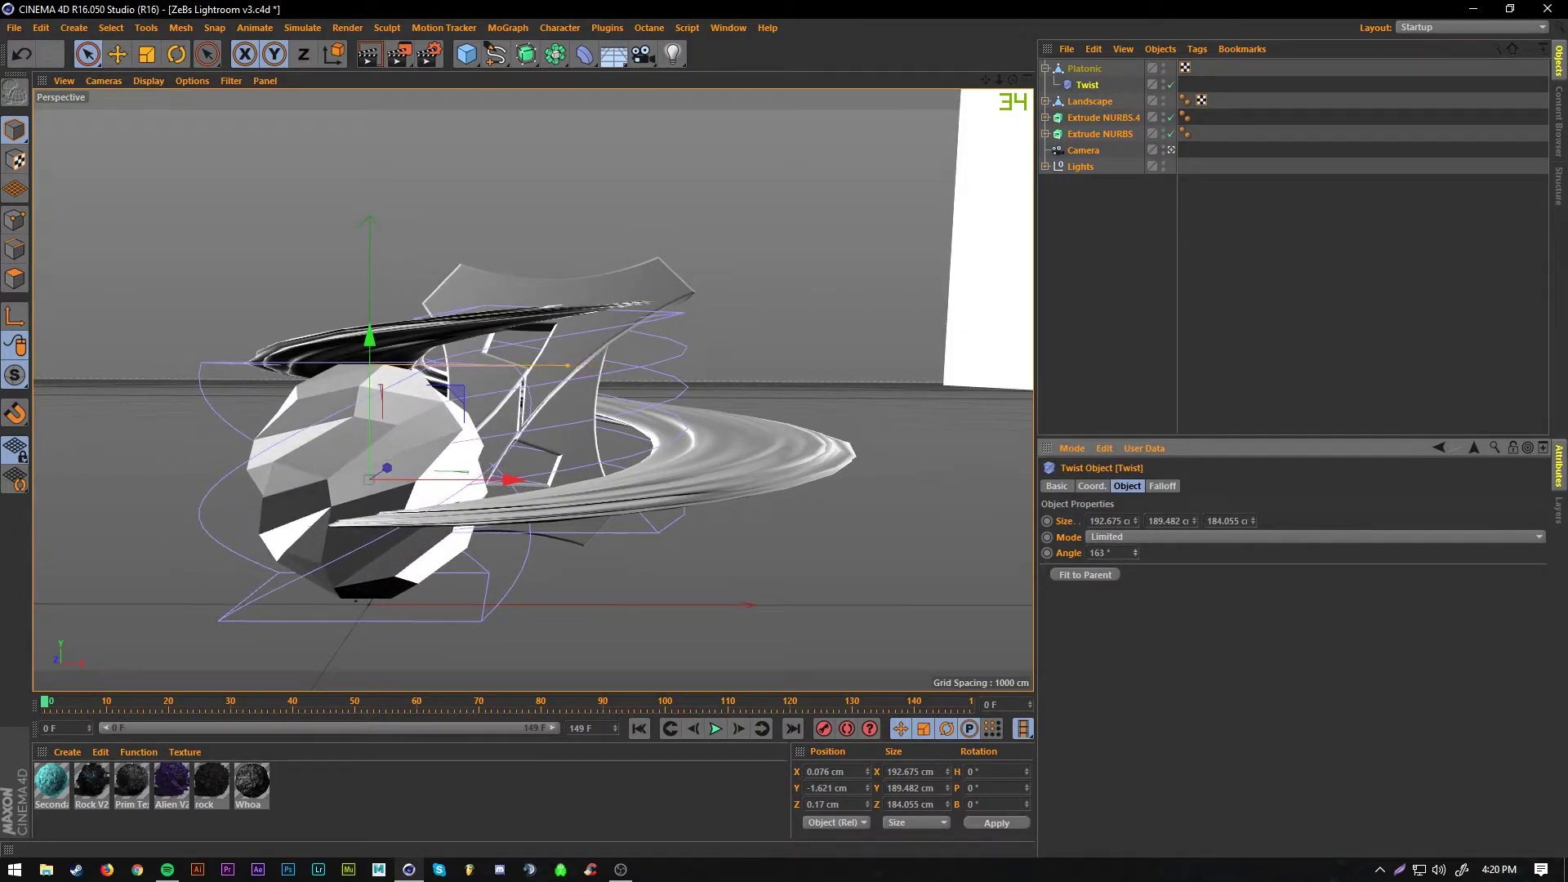
left_click_drag(1135, 537, 1135, 531)
- Try nesting the twisted Platonic inside an Atom Array, and undo both the nesting and the array
left_click(557, 57)
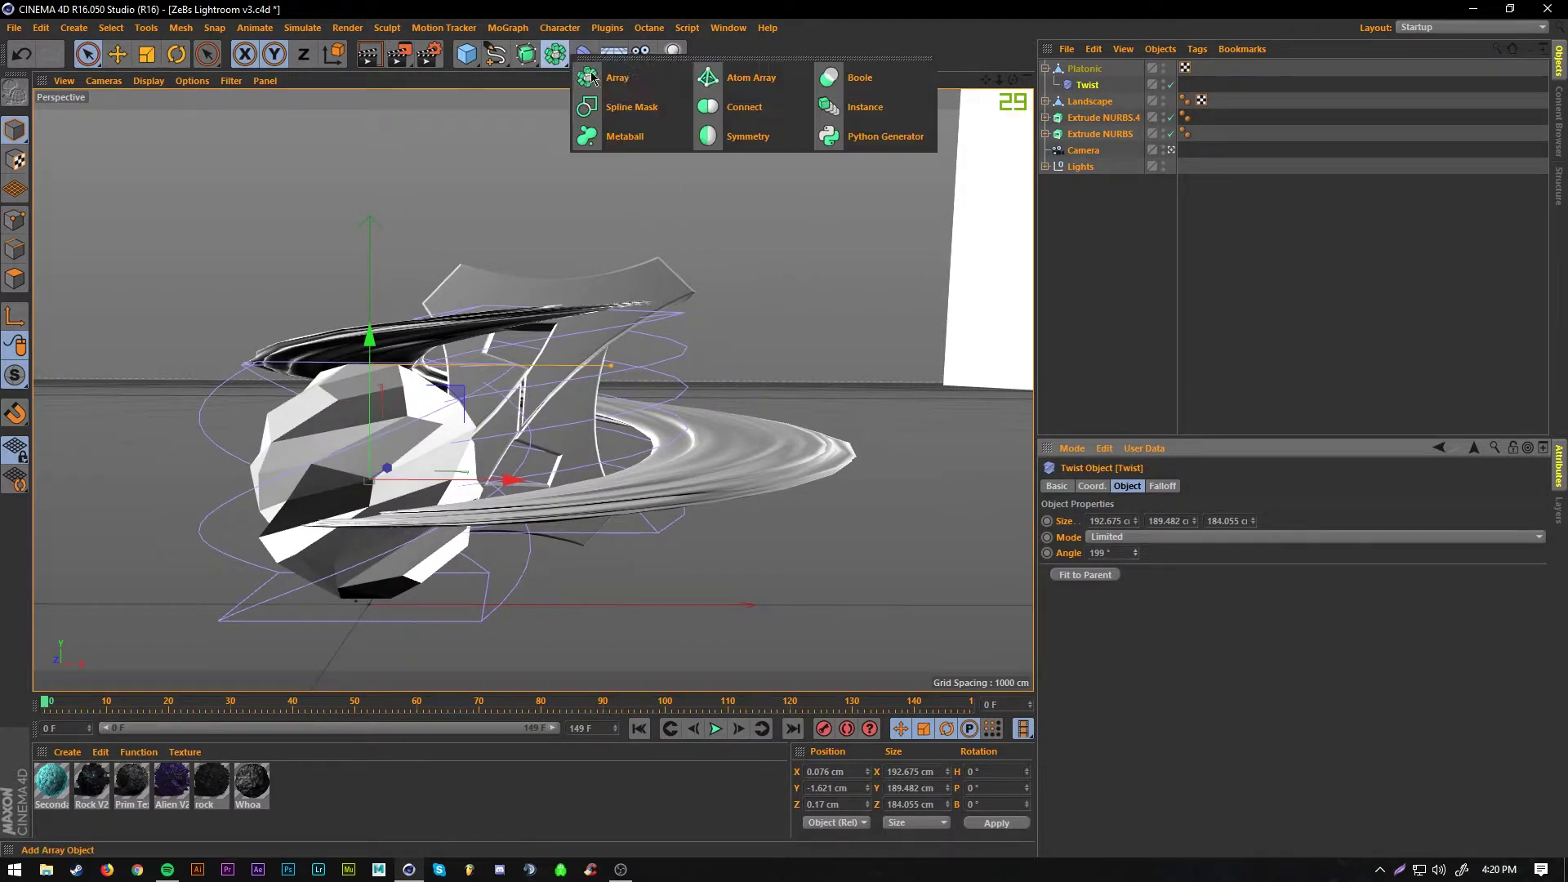
left_click(743, 85)
left_click_drag(1081, 88, 1075, 72)
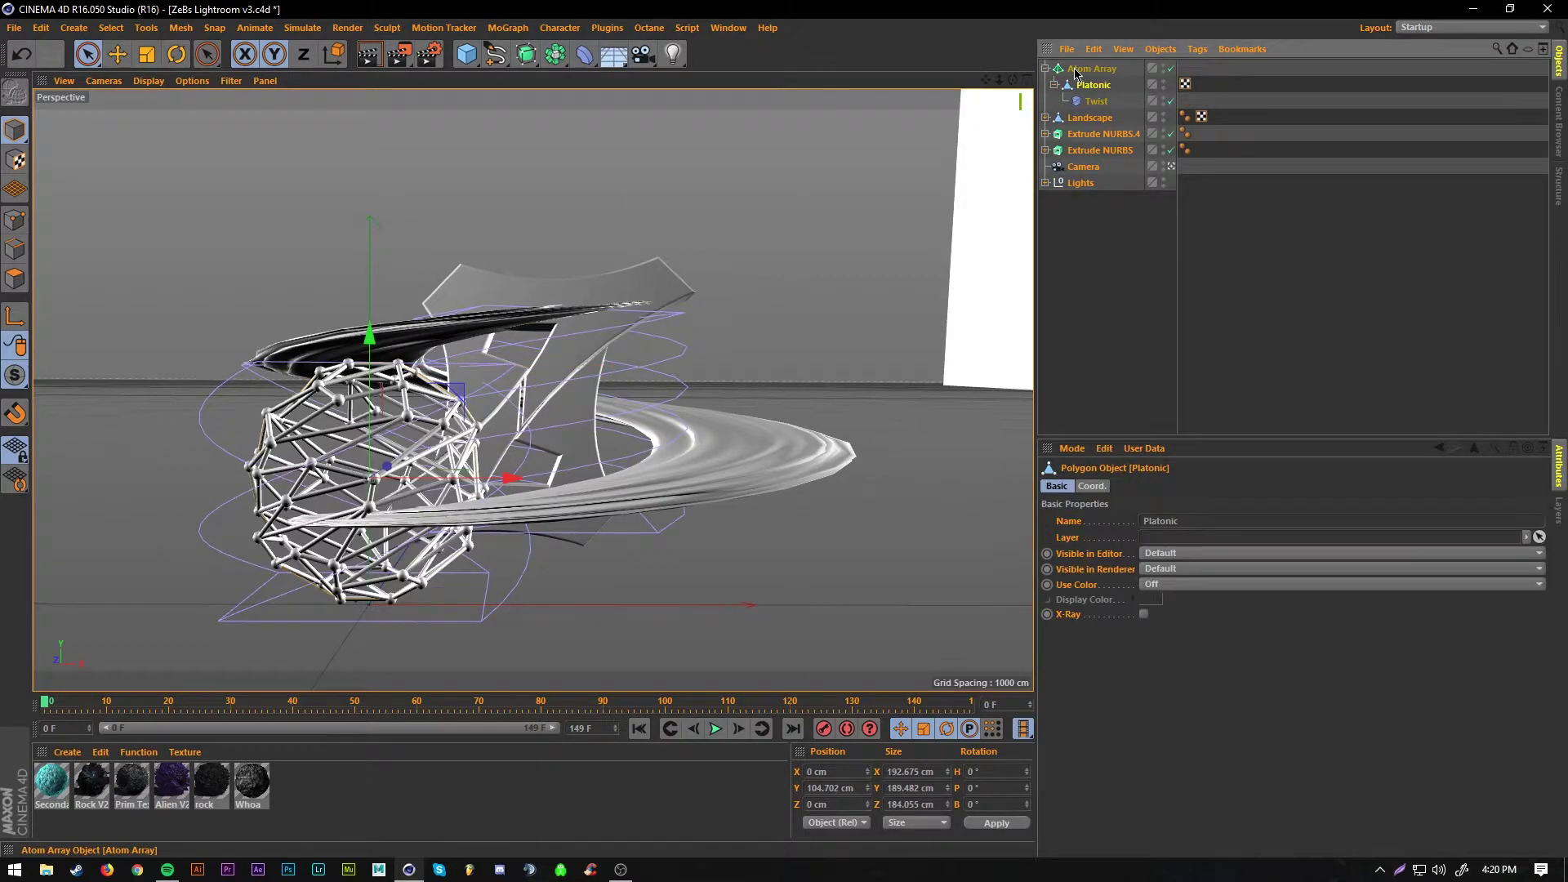
key("ctrl+z")
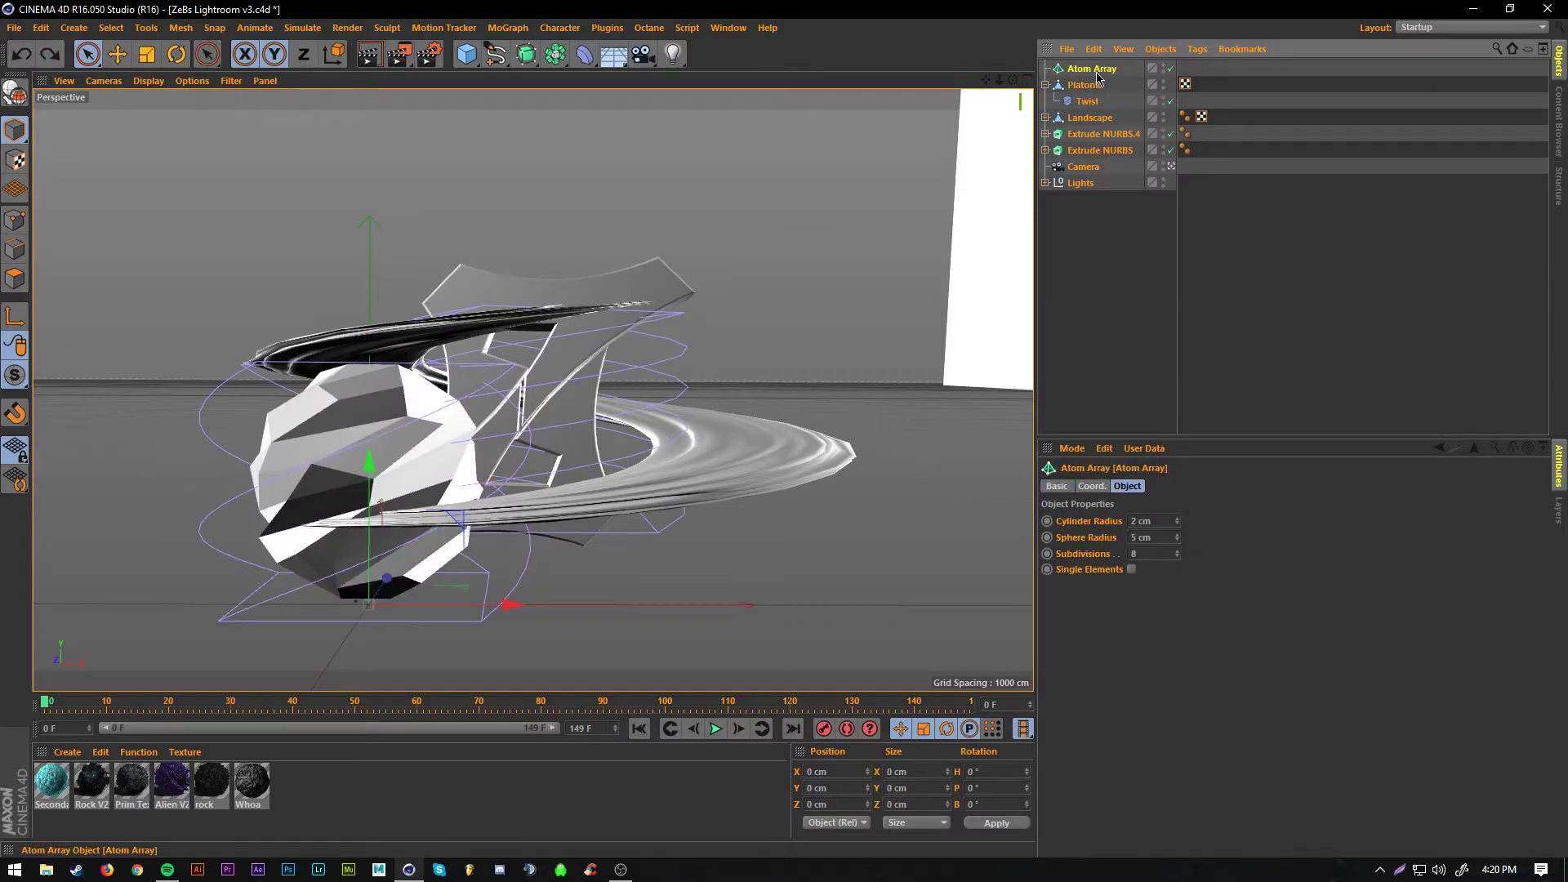
key("ctrl+z")
- Set the Platonic's Twist angle to 270° and add an Atom Array to the scene
left_click(1087, 86)
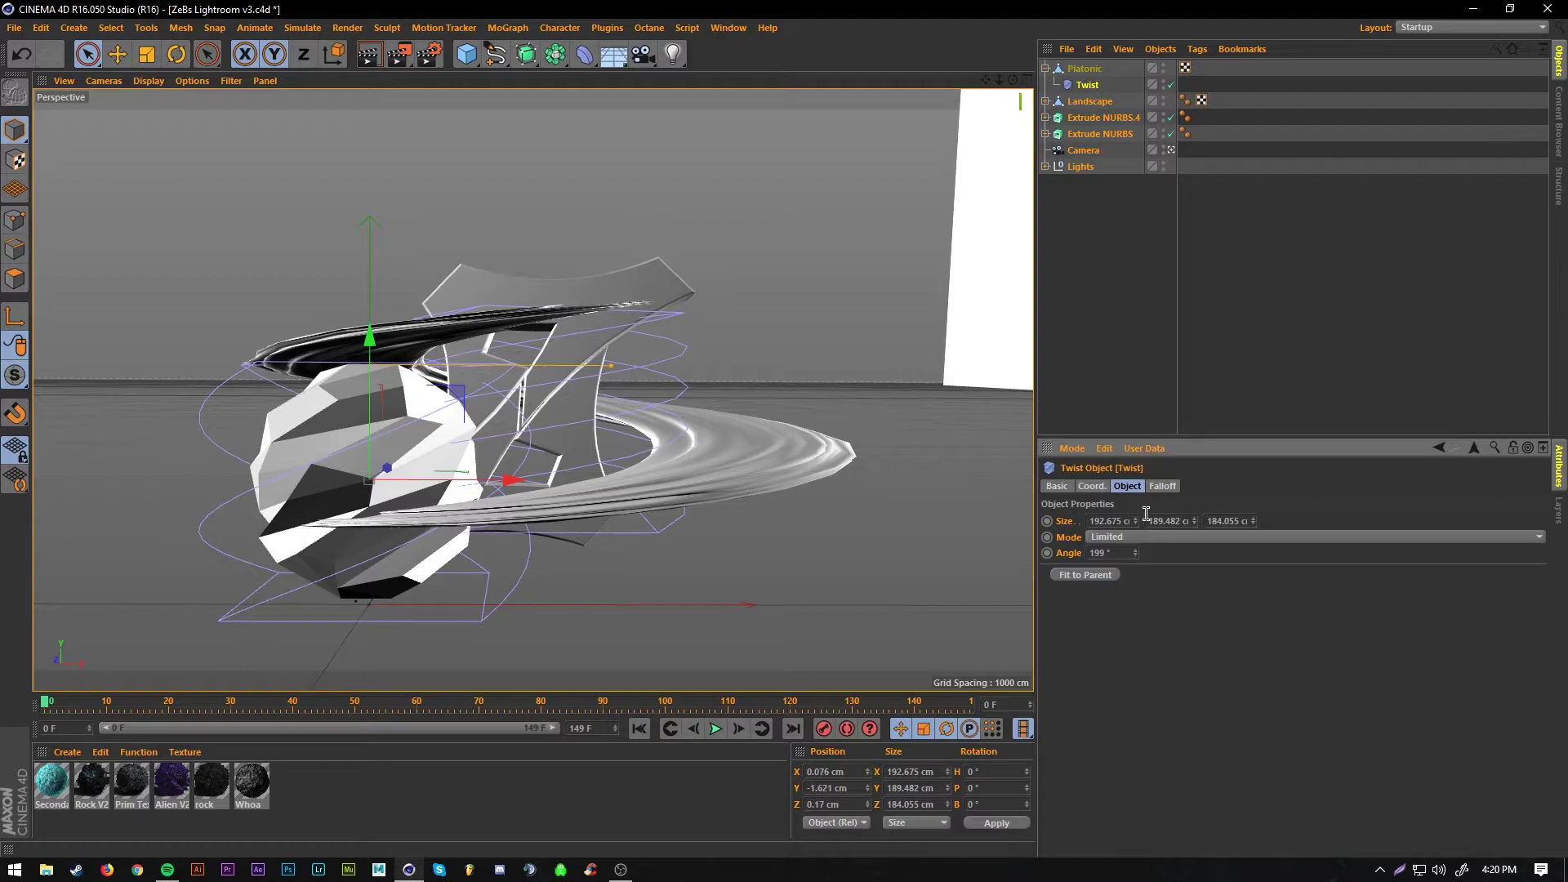
left_click_drag(1136, 553, 1136, 495)
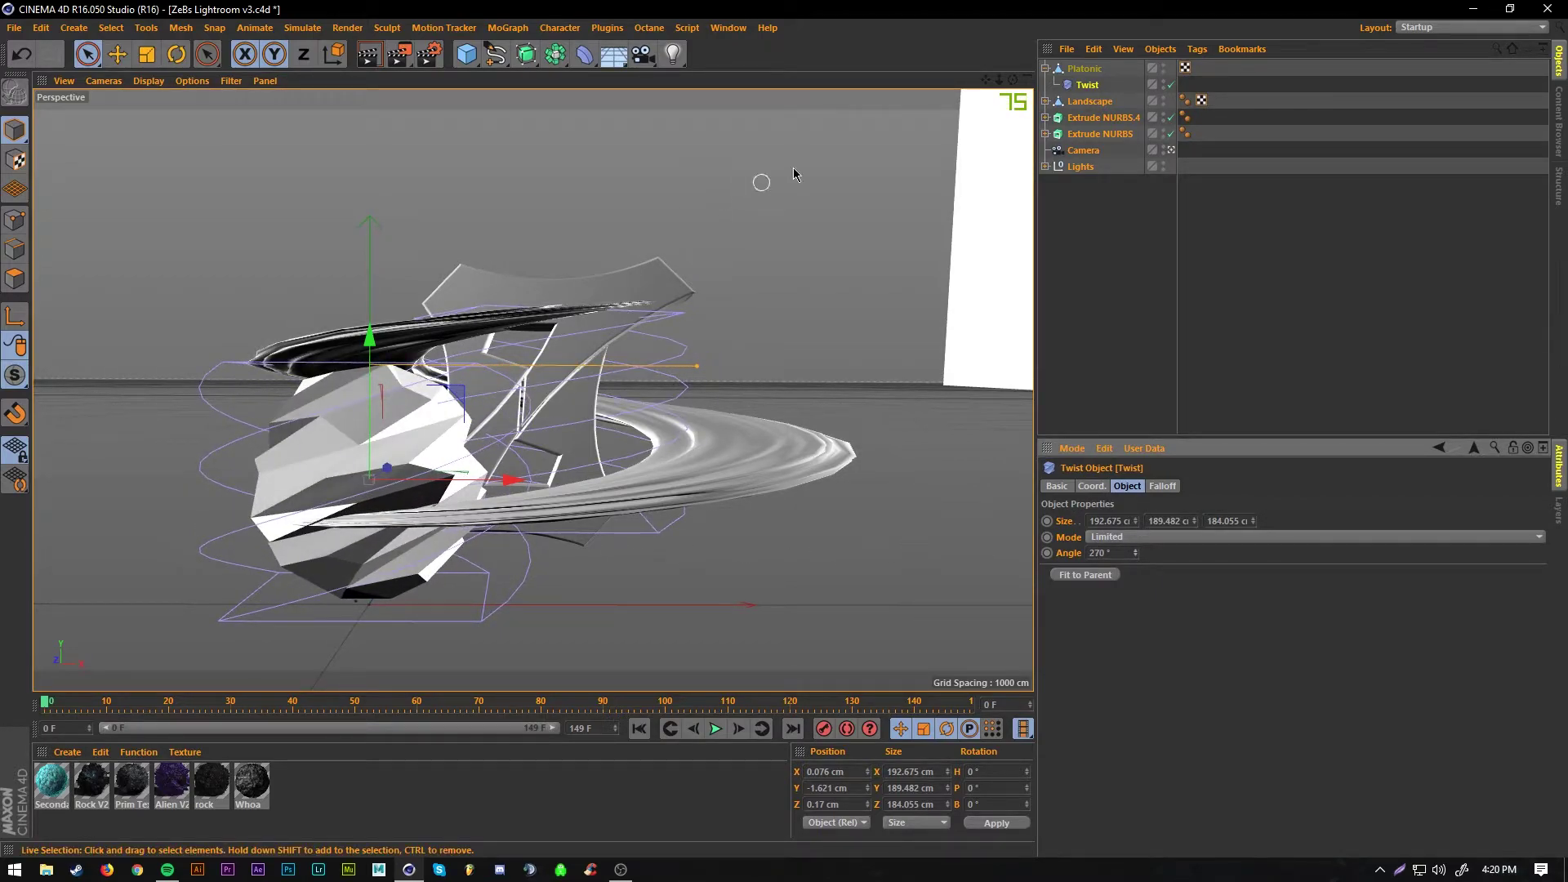
left_click_drag(556, 55, 745, 79)
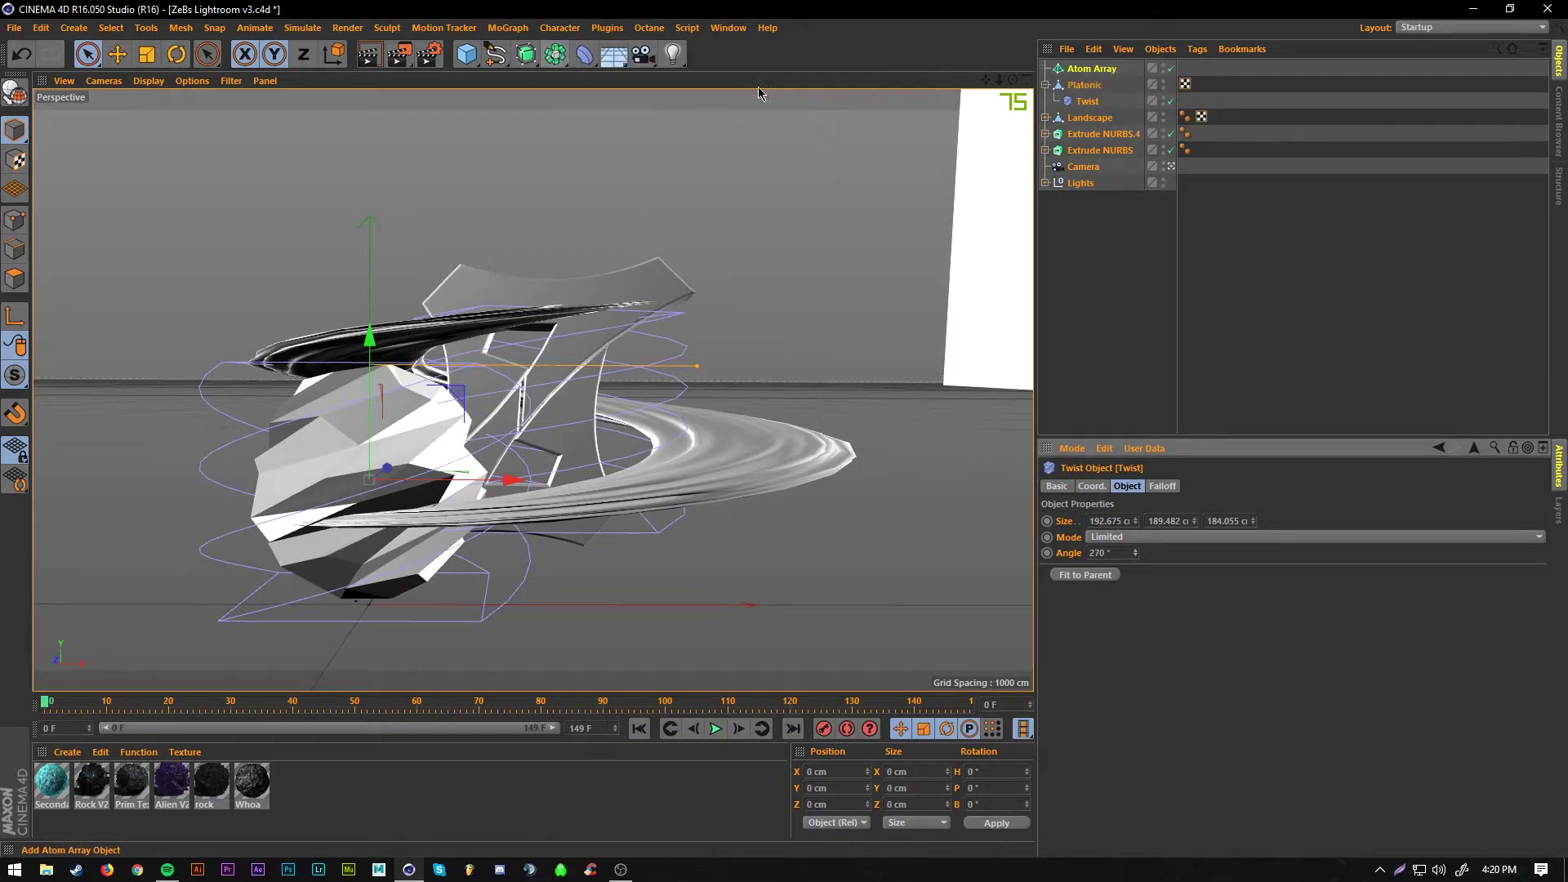
- Nest the twisted Platonic inside the Atom Array
left_click(1083, 85)
left_click_drag(1090, 71, 1089, 73)
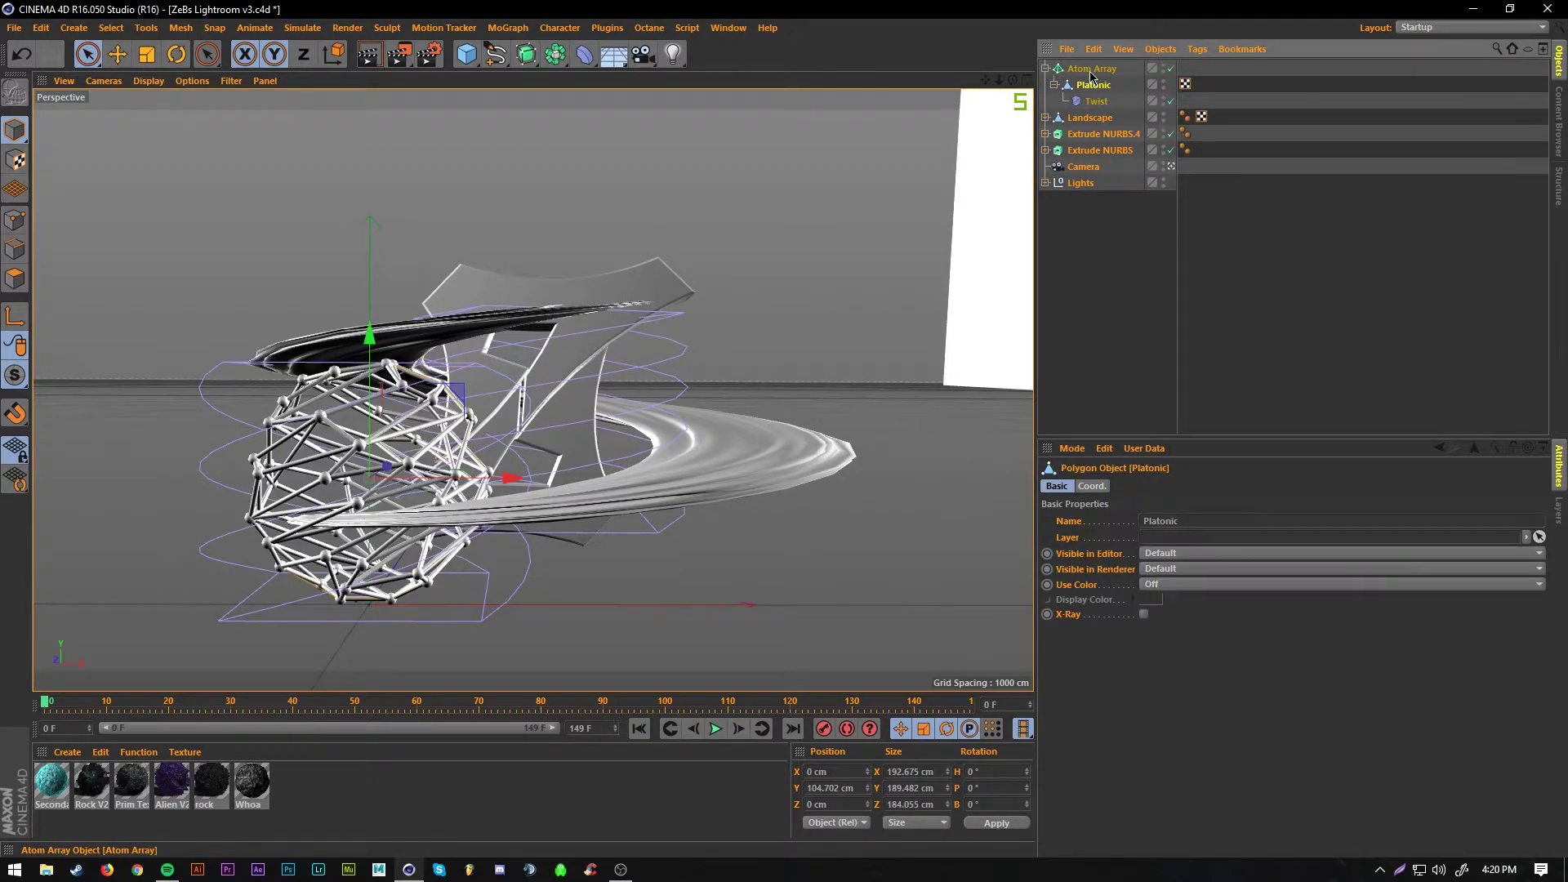
left_click(1097, 101)
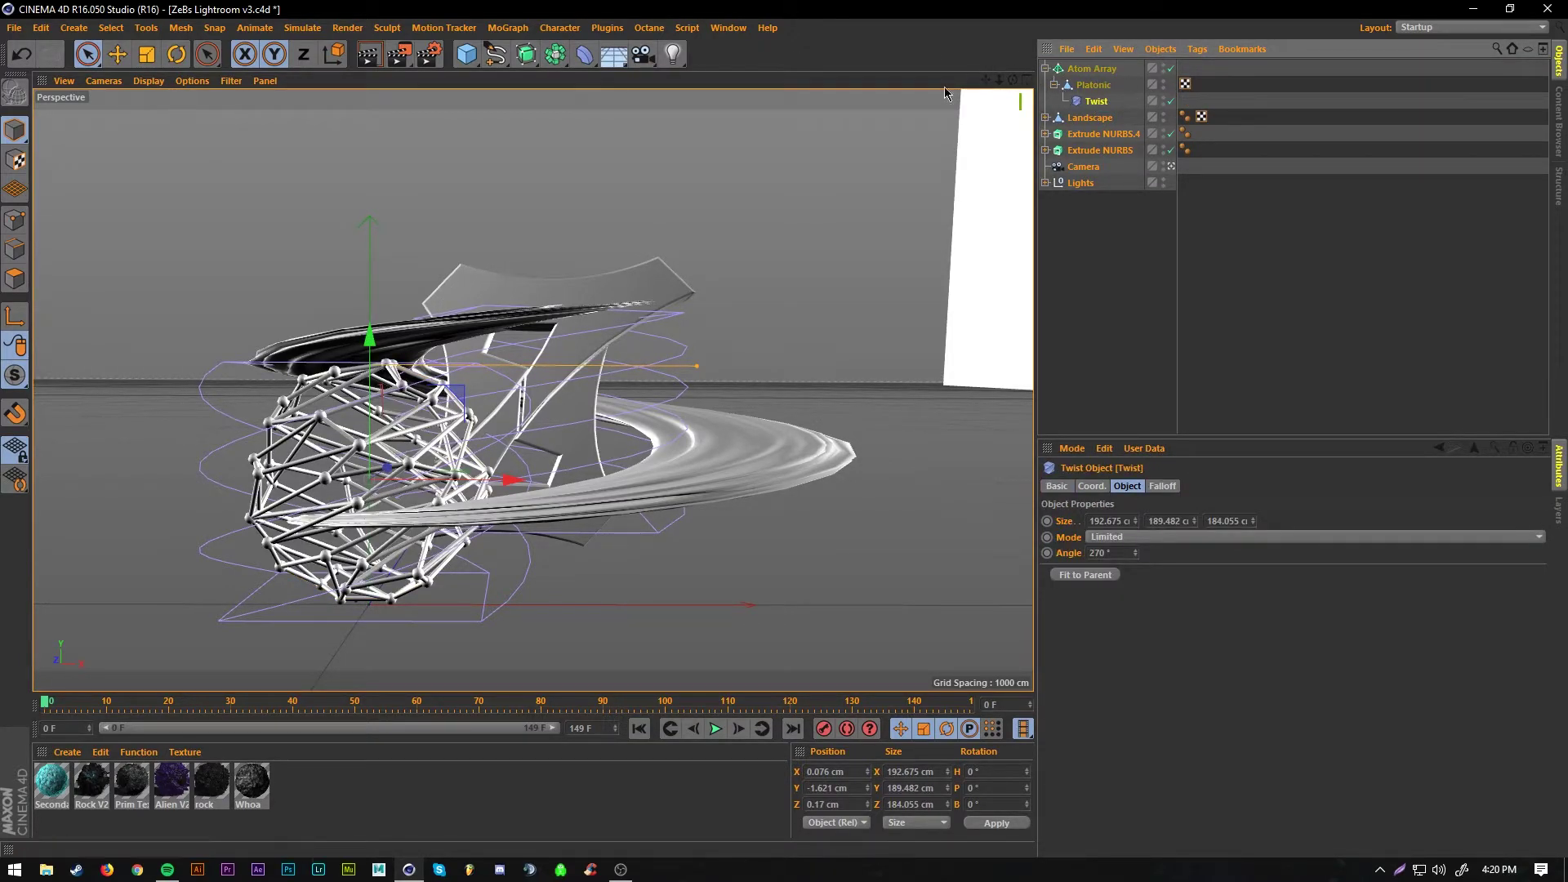
left_click(1079, 87)
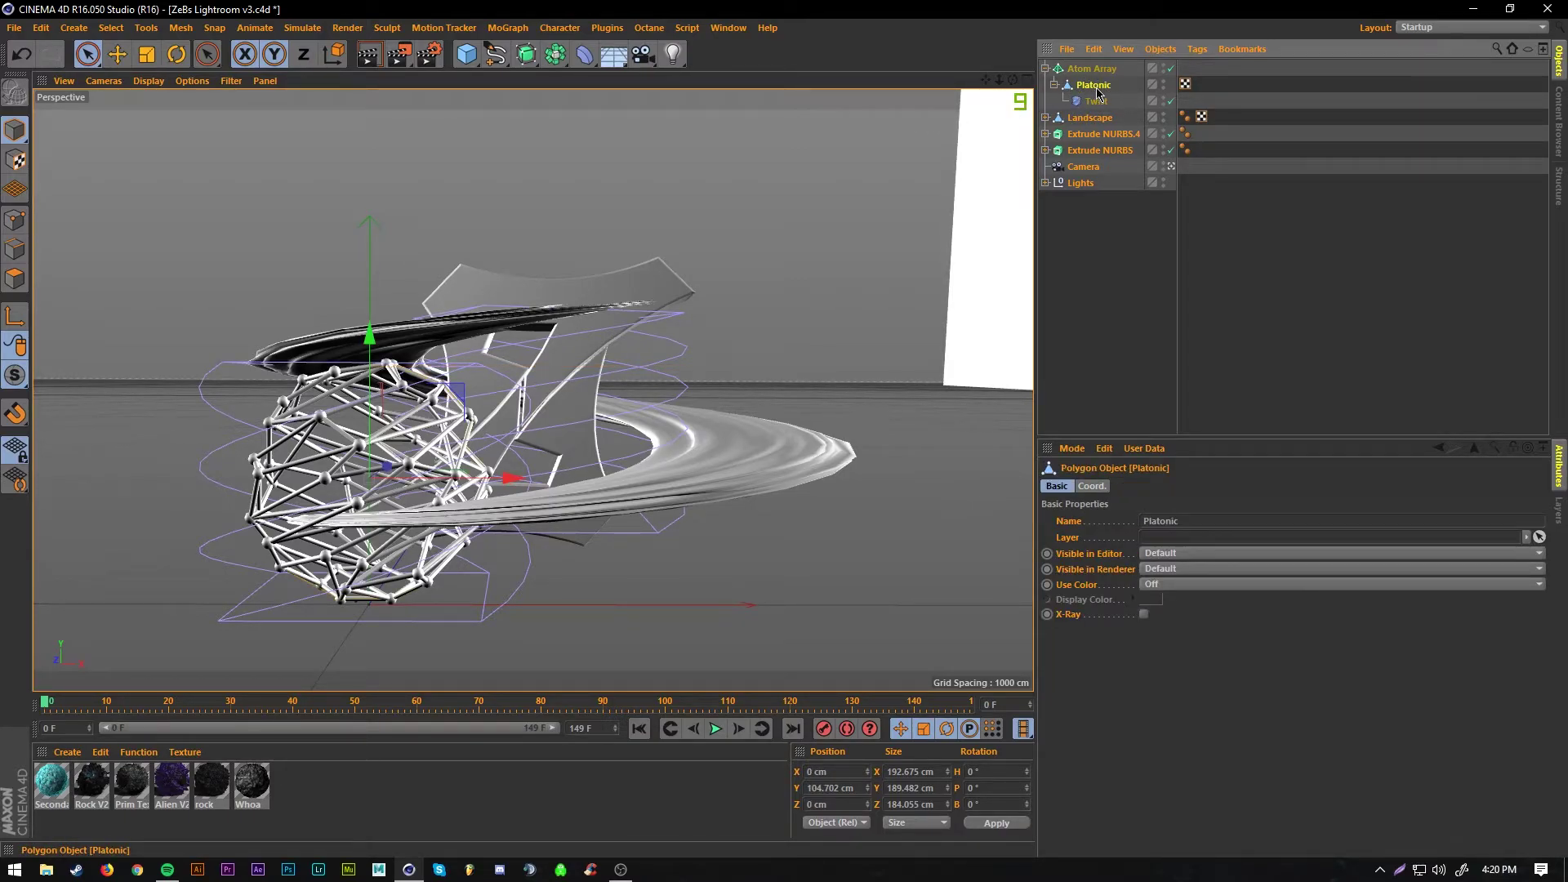
left_click(1078, 69)
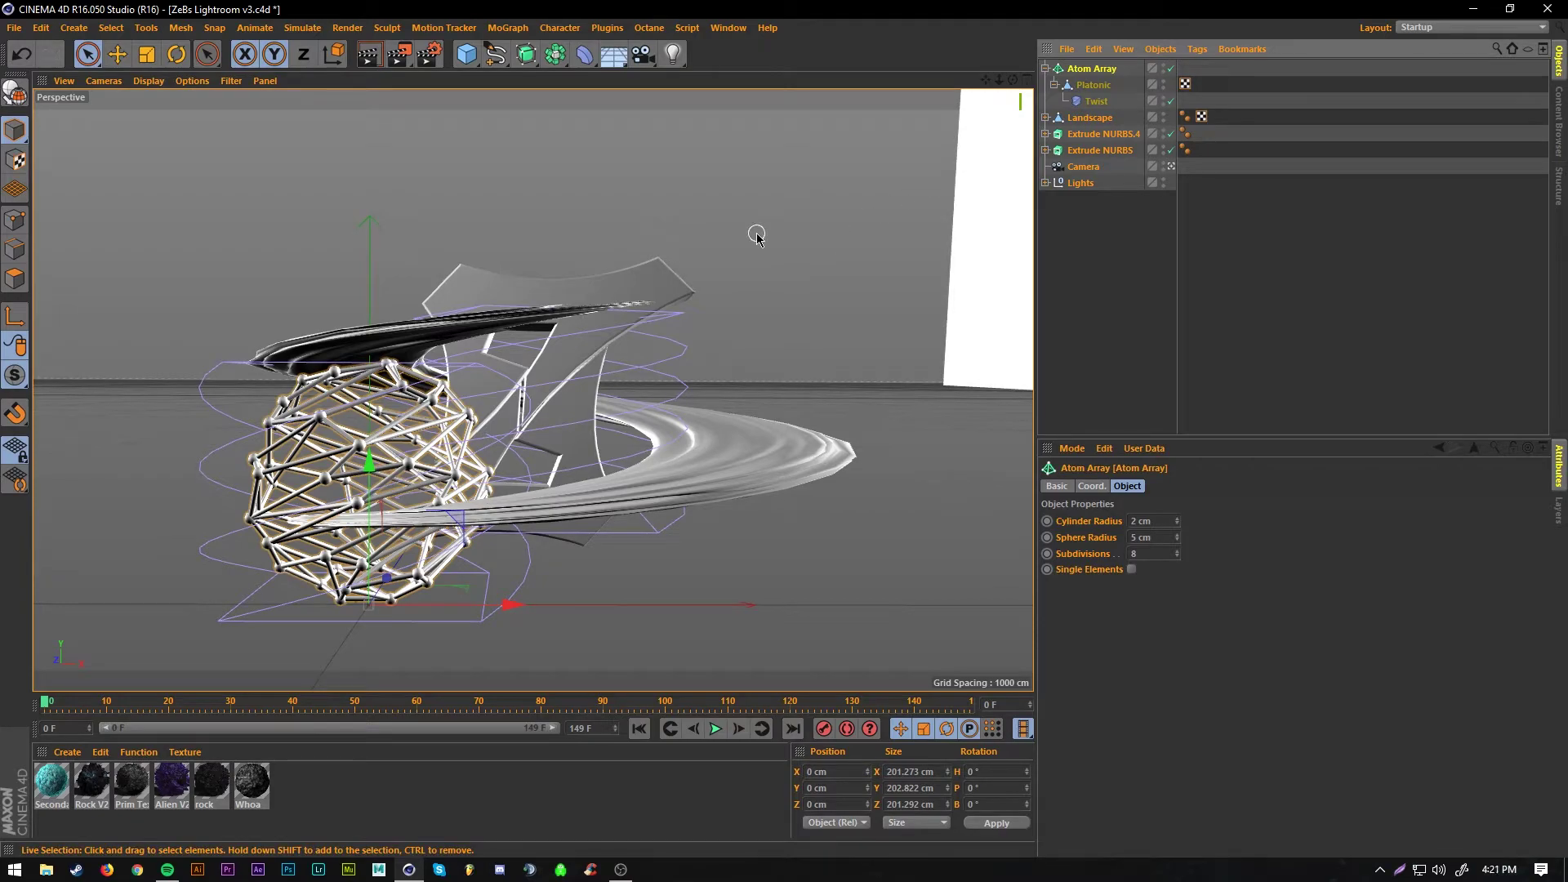
- Try shifting the Platonic's Twist deformer along X, undo the shift, and set its angle to 730°
double_click(1096, 101)
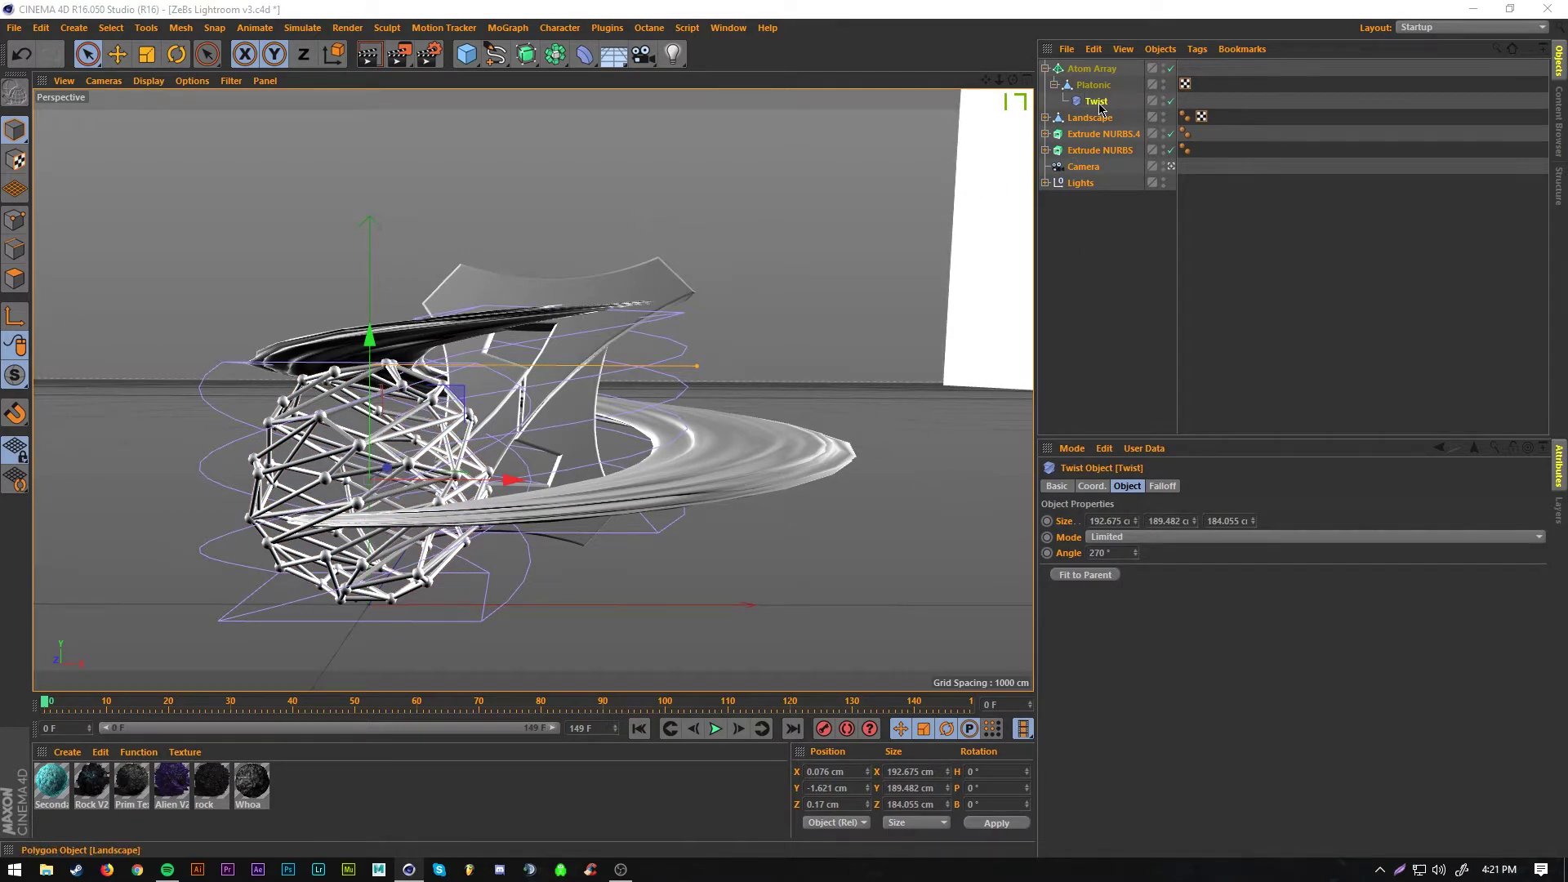
left_click_drag(503, 481, 434, 487)
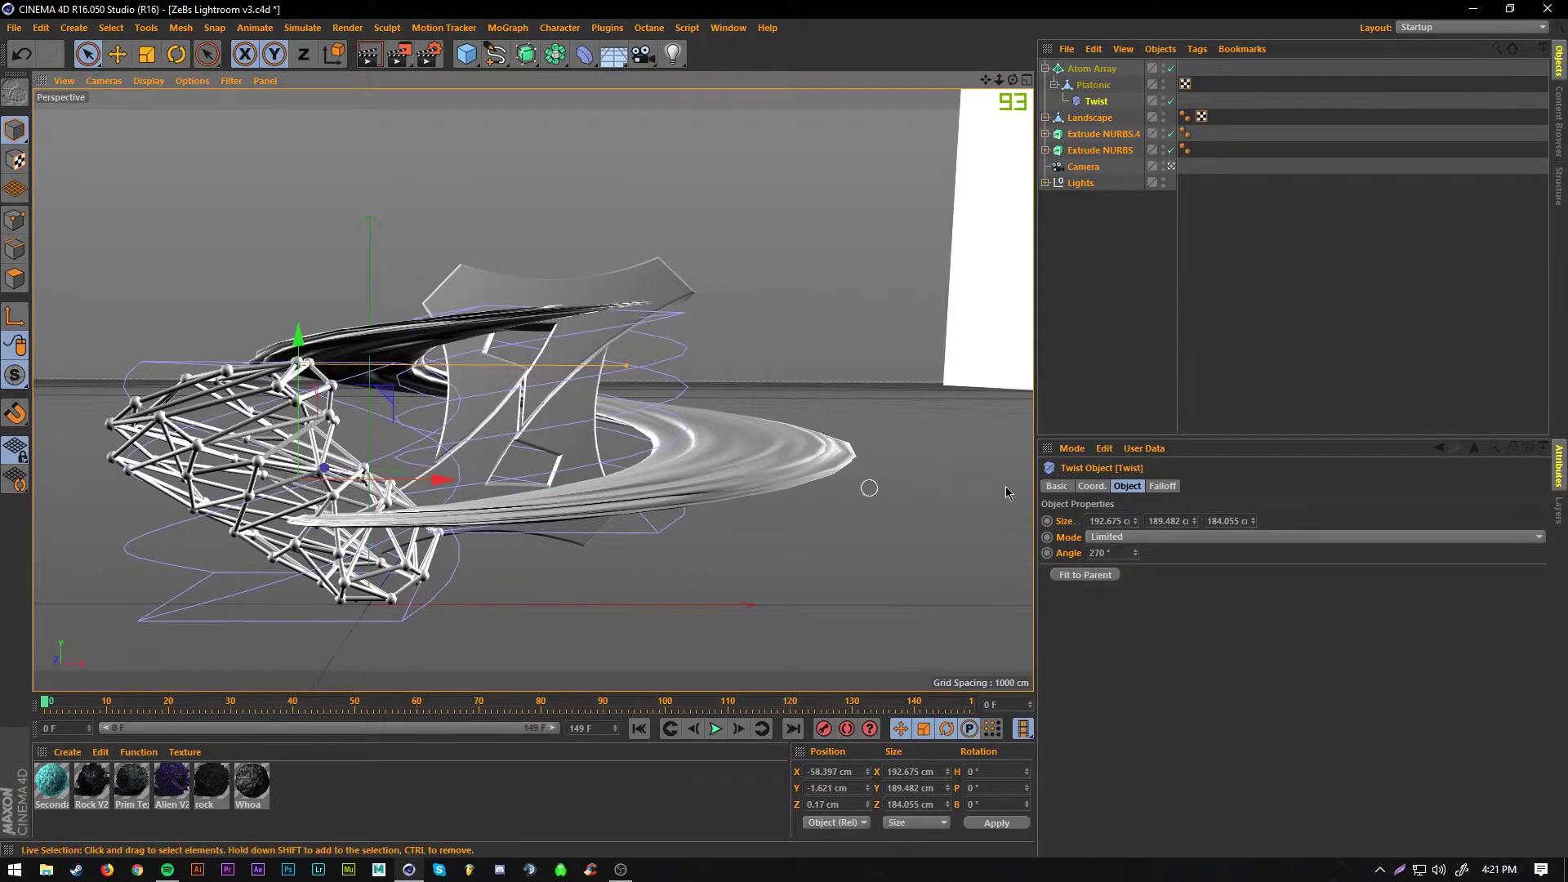
left_click_drag(1136, 554, 1137, 343)
left_click(1087, 575)
left_click_drag(1135, 553, 1135, 413)
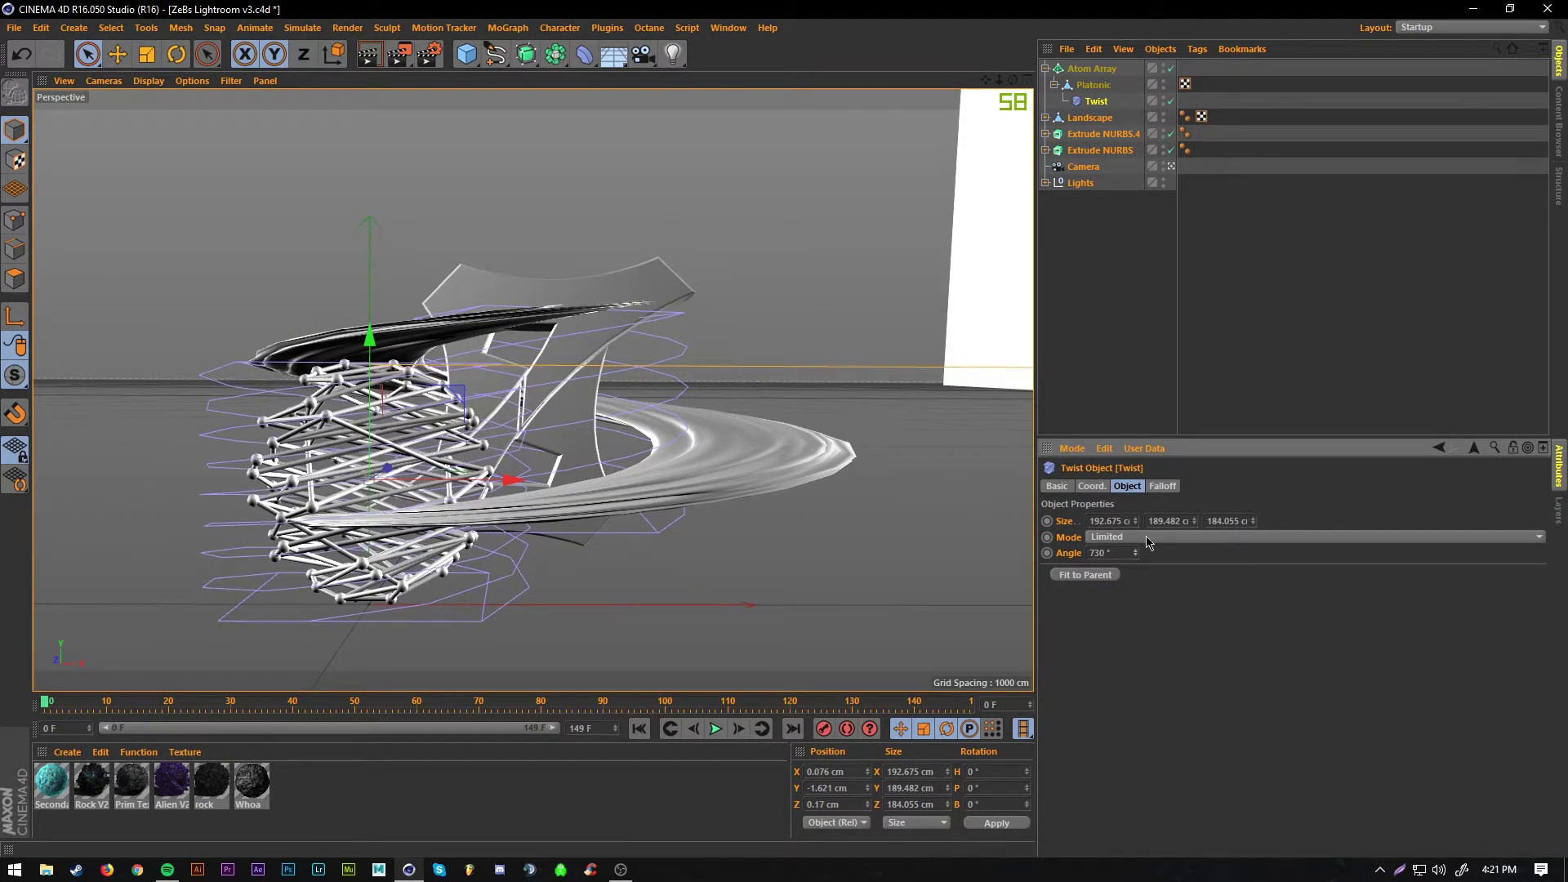
- Move the whole Atom Array along X to about 32 cm
left_click(1094, 85)
left_click(1091, 69)
left_click(1045, 69)
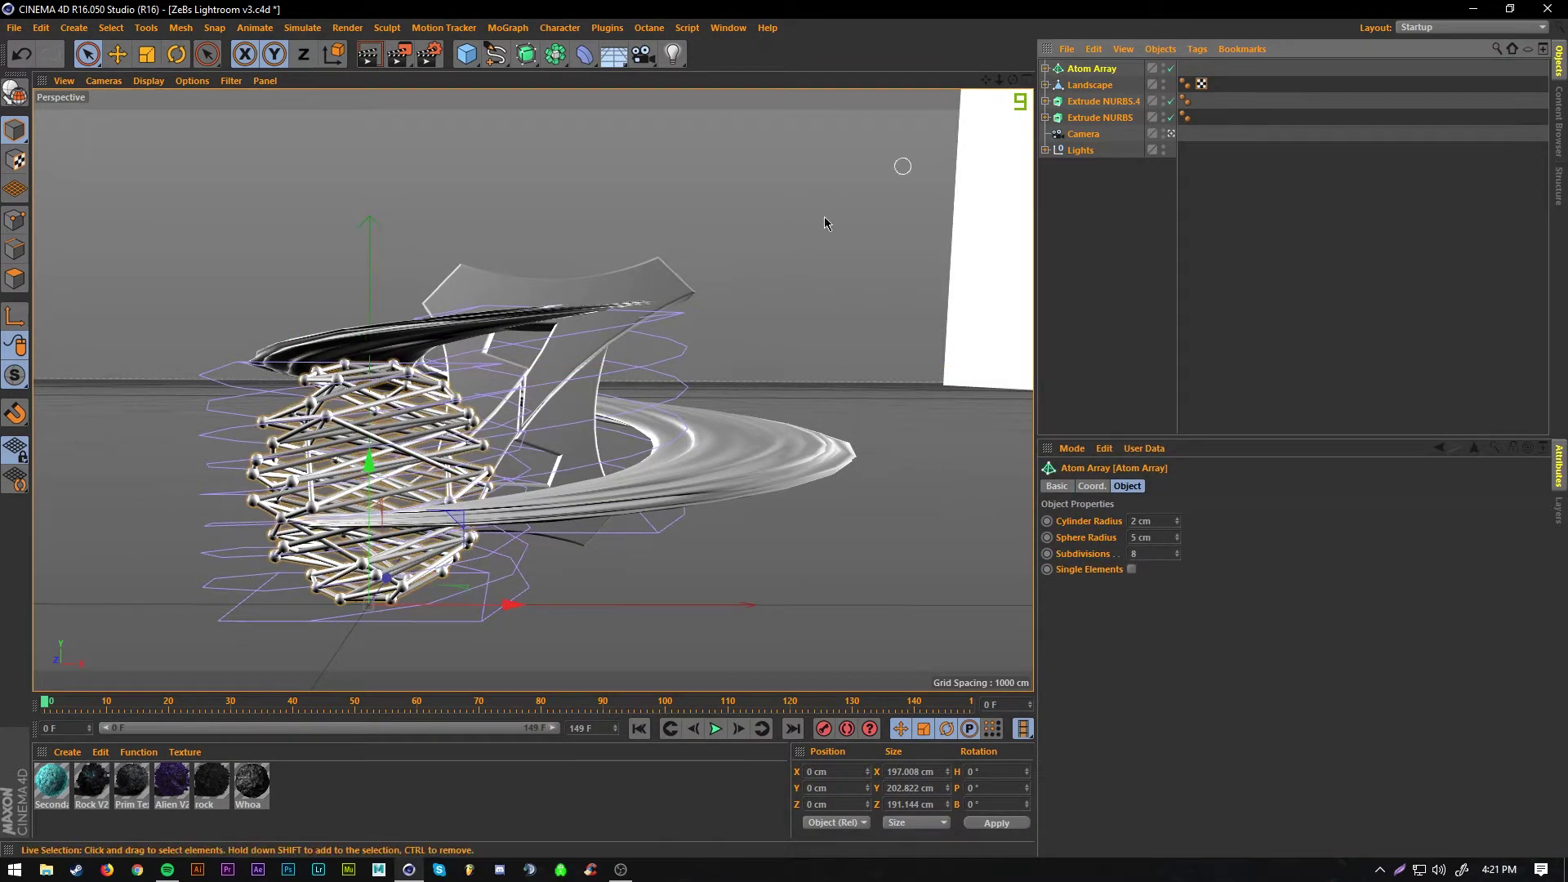
left_click_drag(510, 604, 551, 604)
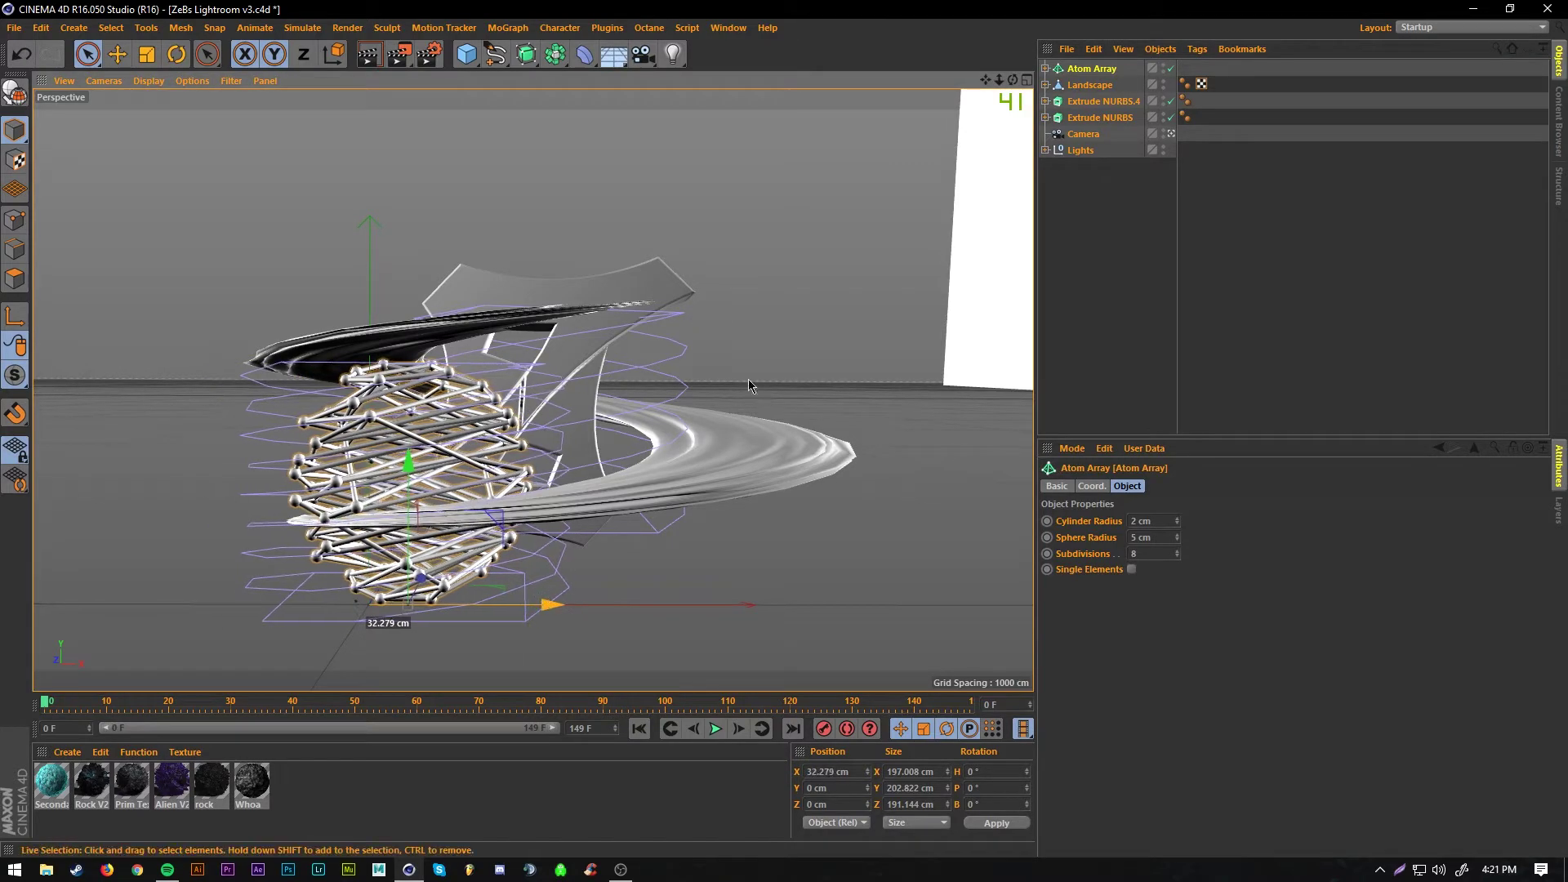
- Offset the Twist deformer inside the Atom Array along X to about -102 cm, stretching the lattice sideways
left_click(1046, 69)
left_click(1096, 101)
left_click_drag(553, 480, 425, 492)
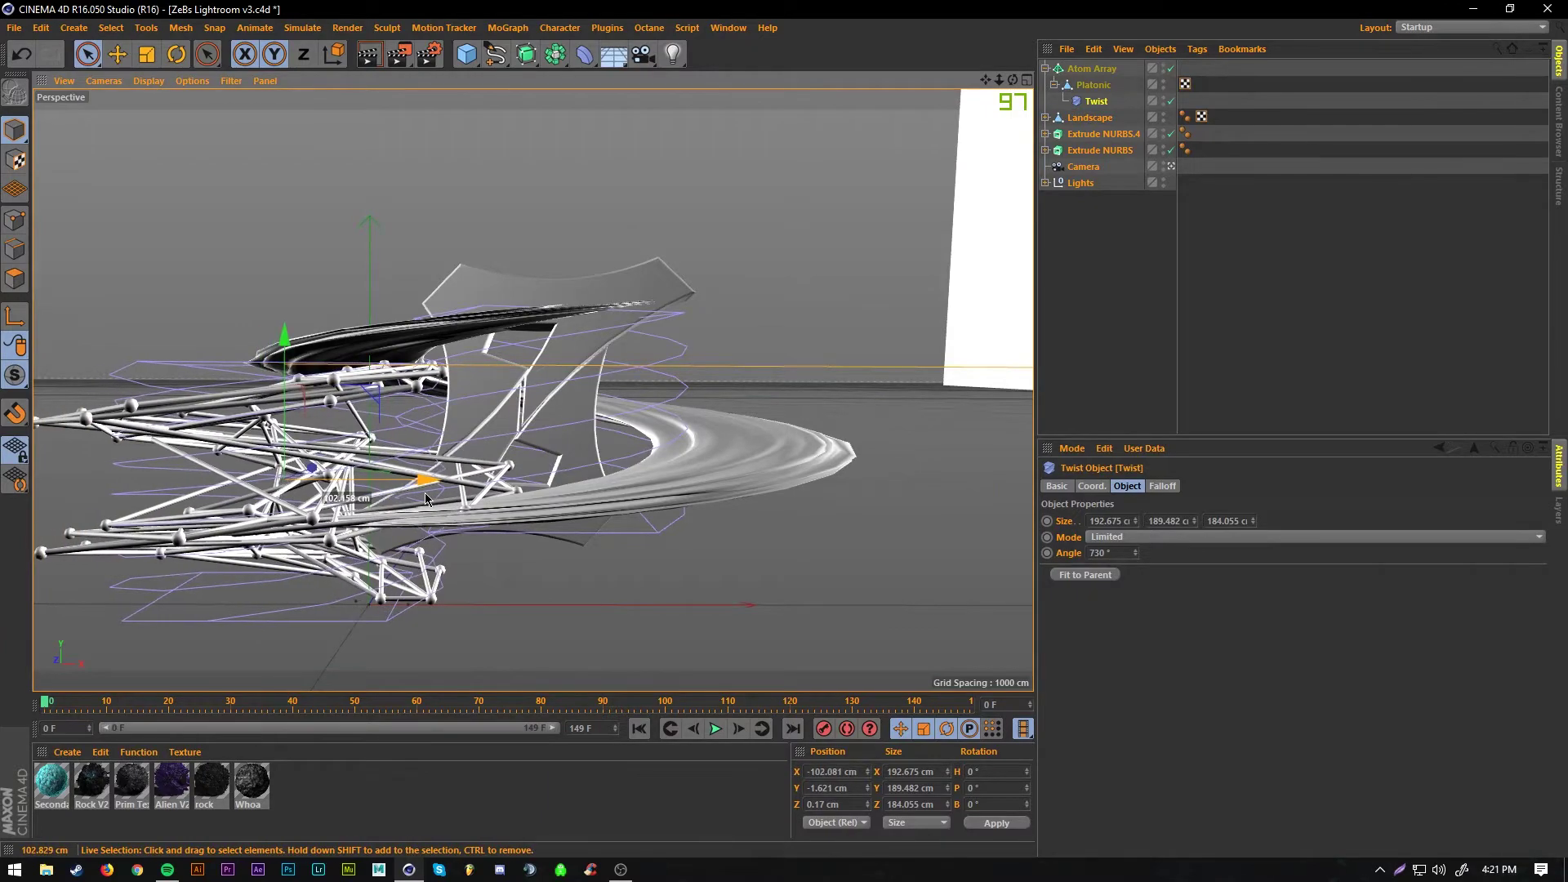
left_click(85, 53)
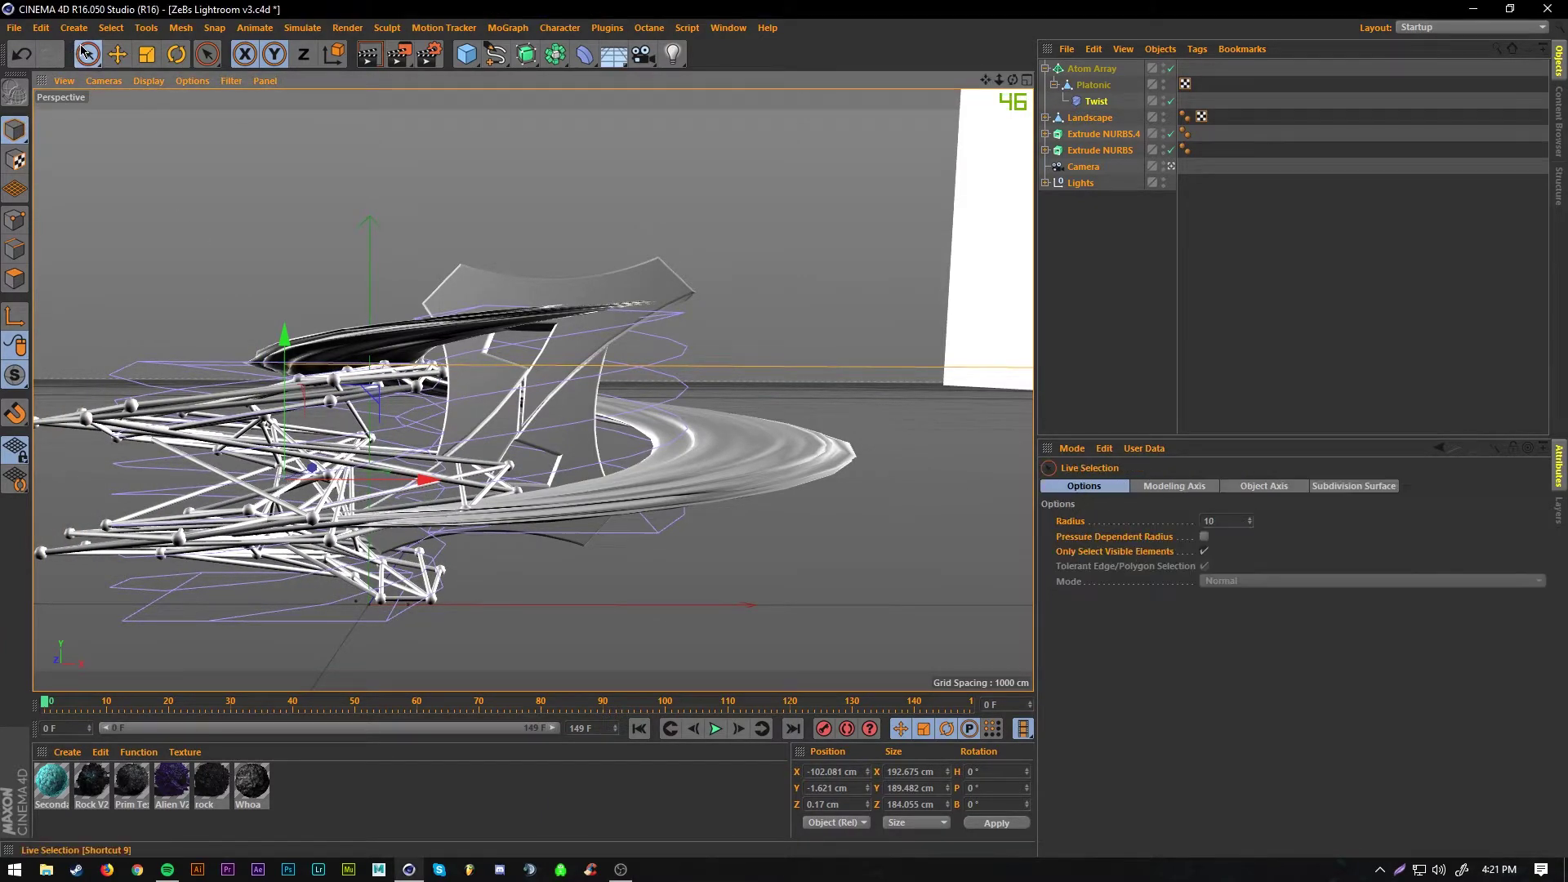
- Reposition the Atom Array behind the Z logo at about X 109 cm, Y 15 cm and Z 144 cm
left_click(1046, 68)
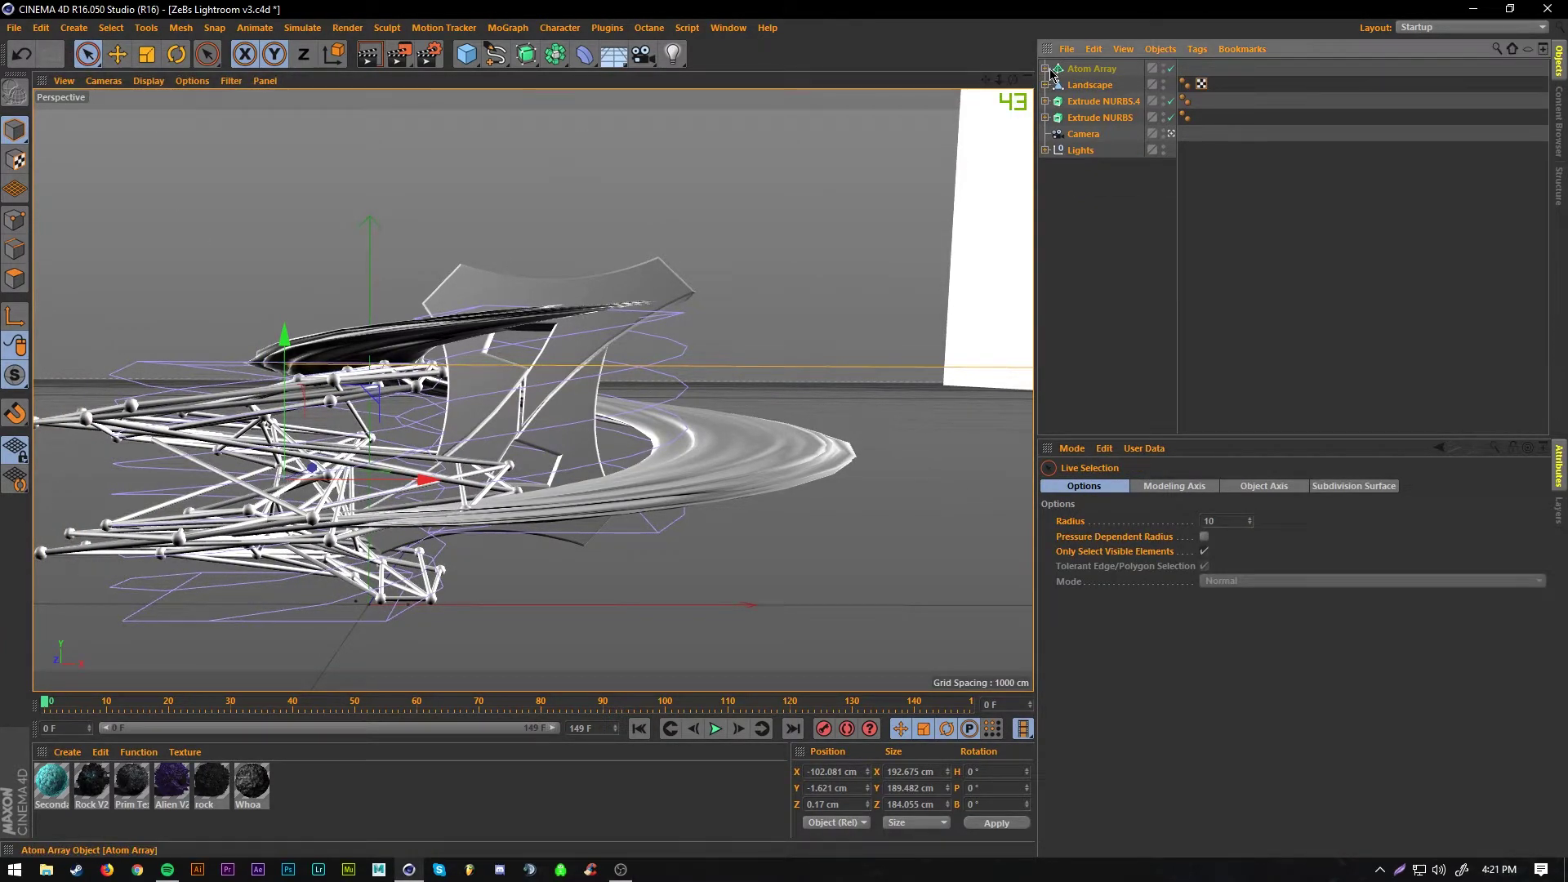
left_click(1091, 68)
left_click_drag(409, 463, 409, 397)
left_click_drag(418, 521, 431, 502)
left_click_drag(568, 518, 651, 518)
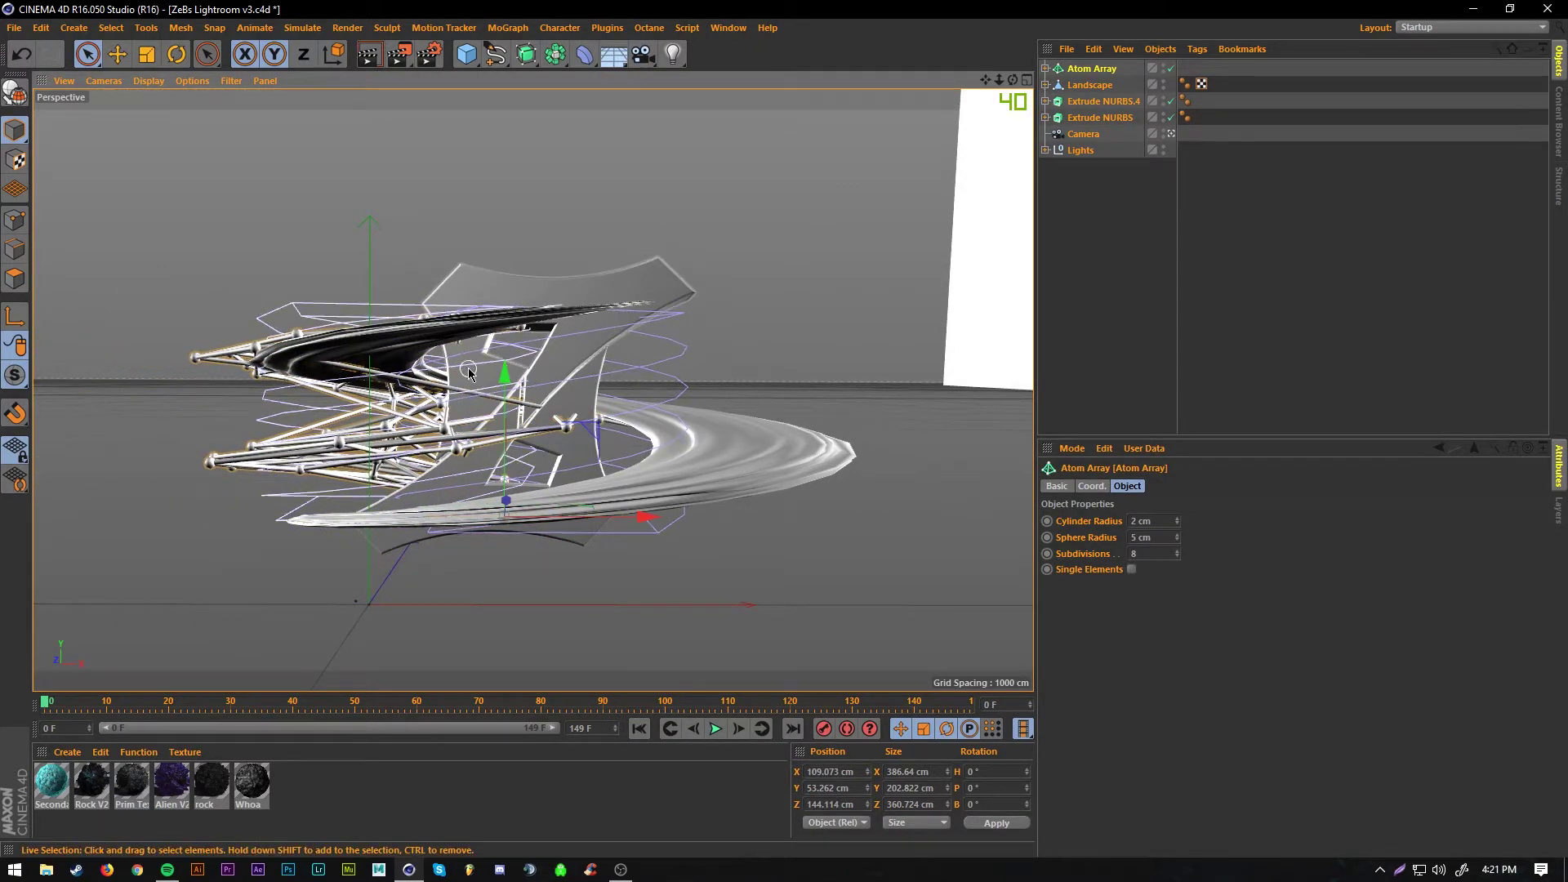
left_click_drag(503, 376, 504, 545)
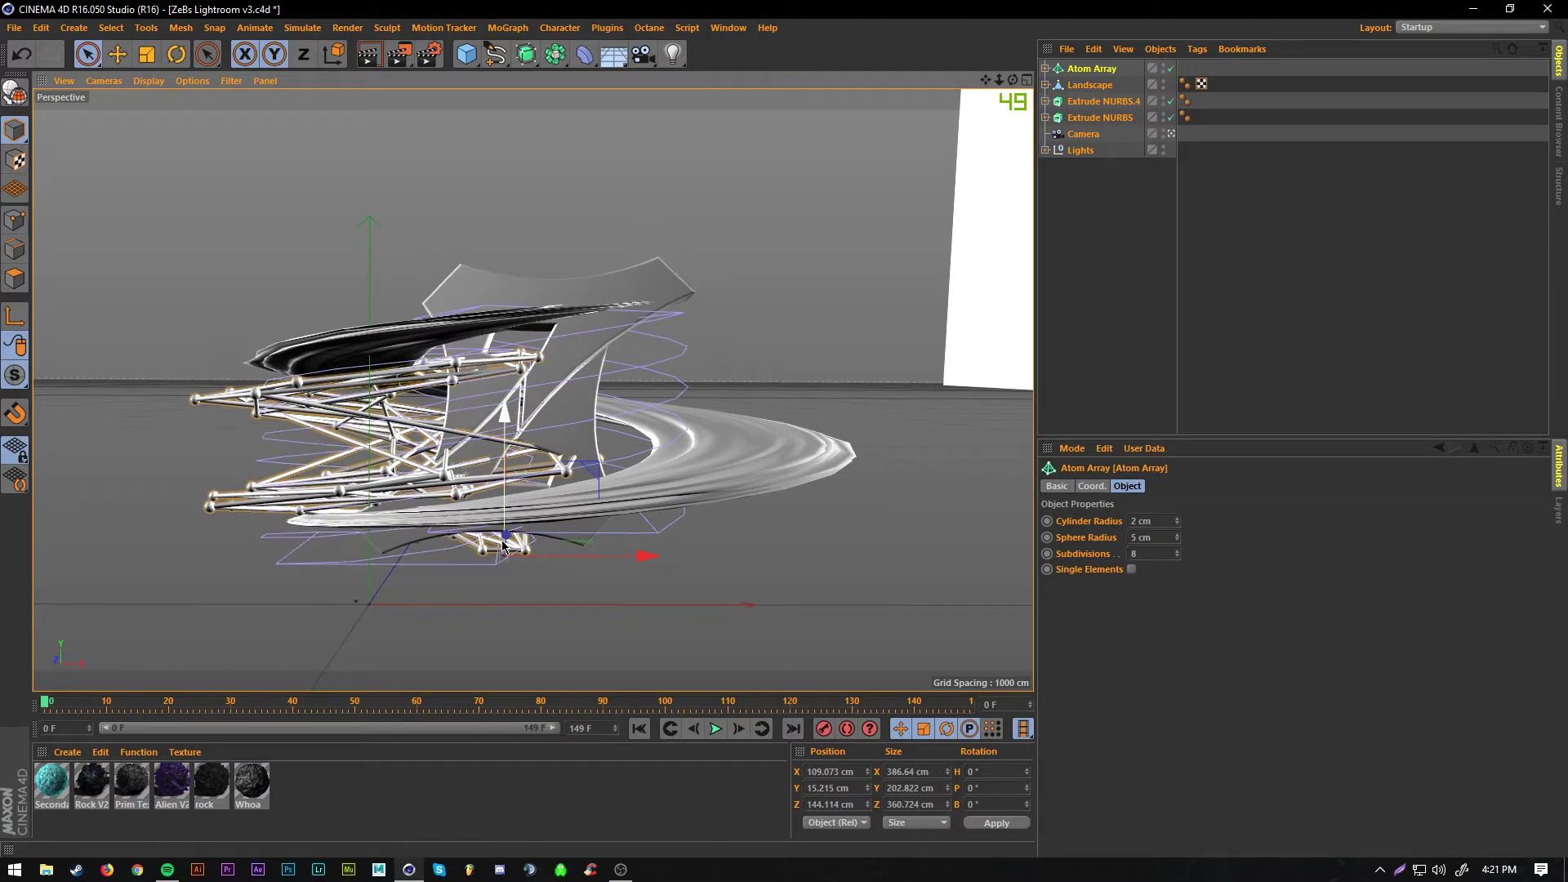
- Leave the camera view, push the Atom Array back to about Z 268 cm, and return to the camera
left_click(1171, 134)
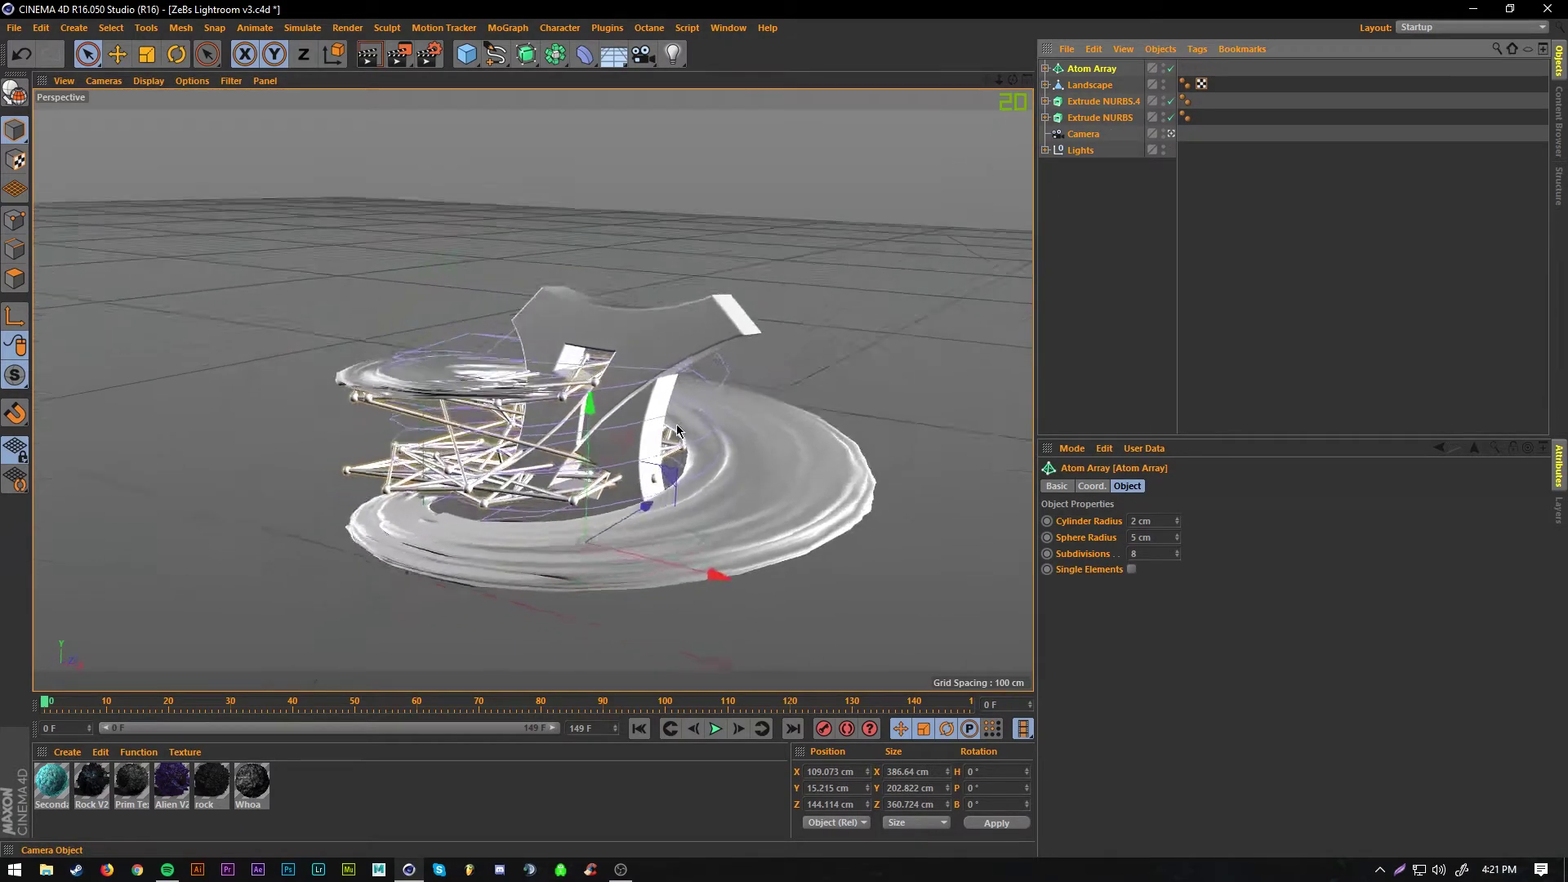
left_click_drag(735, 496, 781, 475)
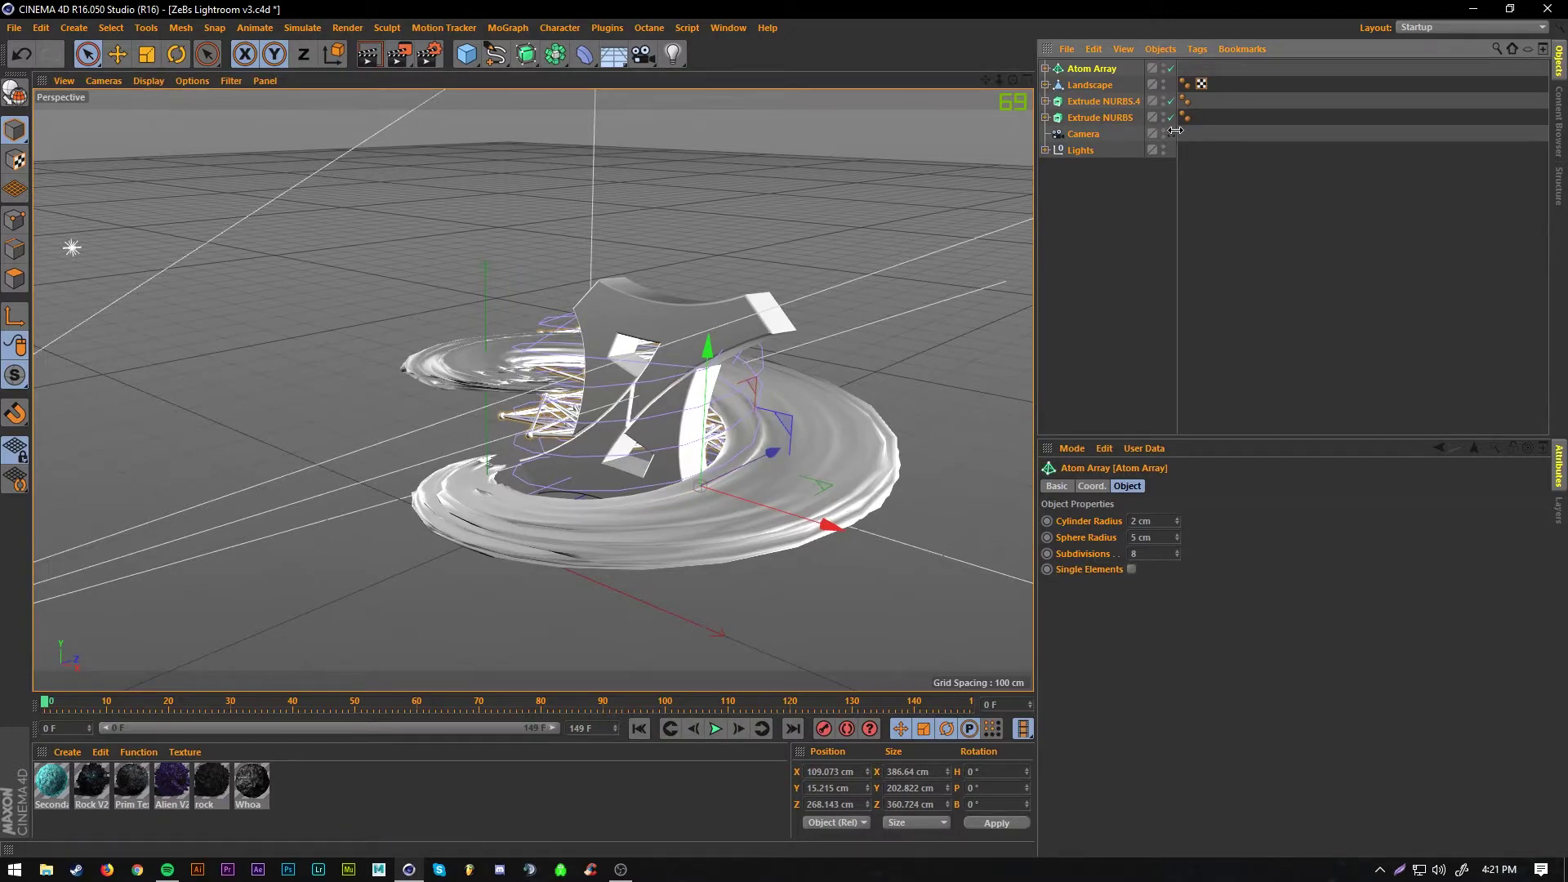
left_click(1172, 134)
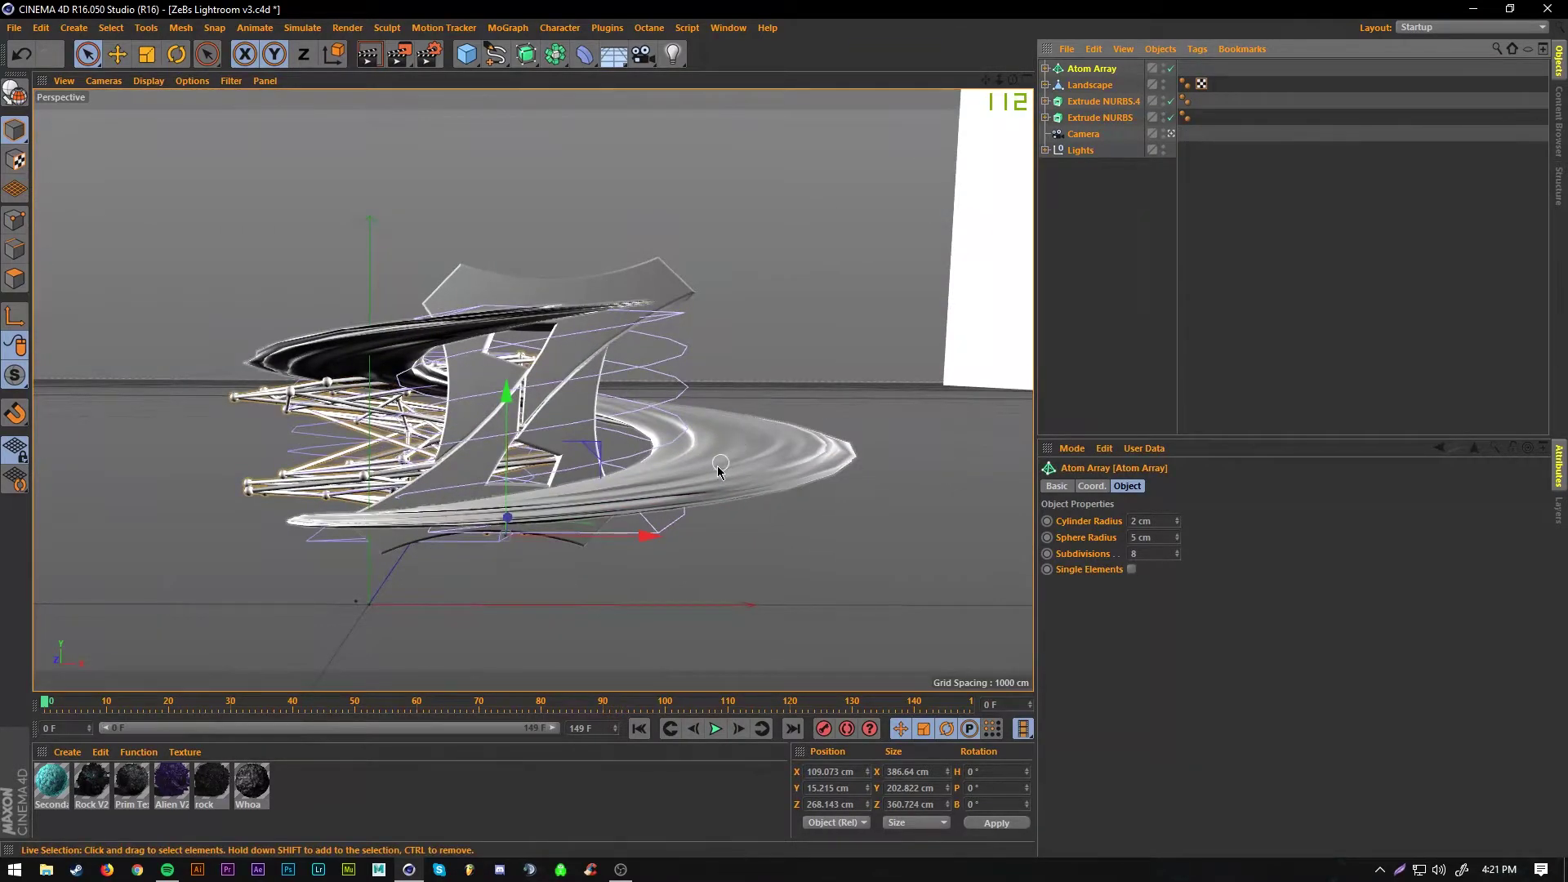
- Duplicate the Atom Array to about X 383 cm, raise the copy to about Y 45 cm and rotate its bank about 112°
left_click_drag(648, 535, 897, 537, "ctrl")
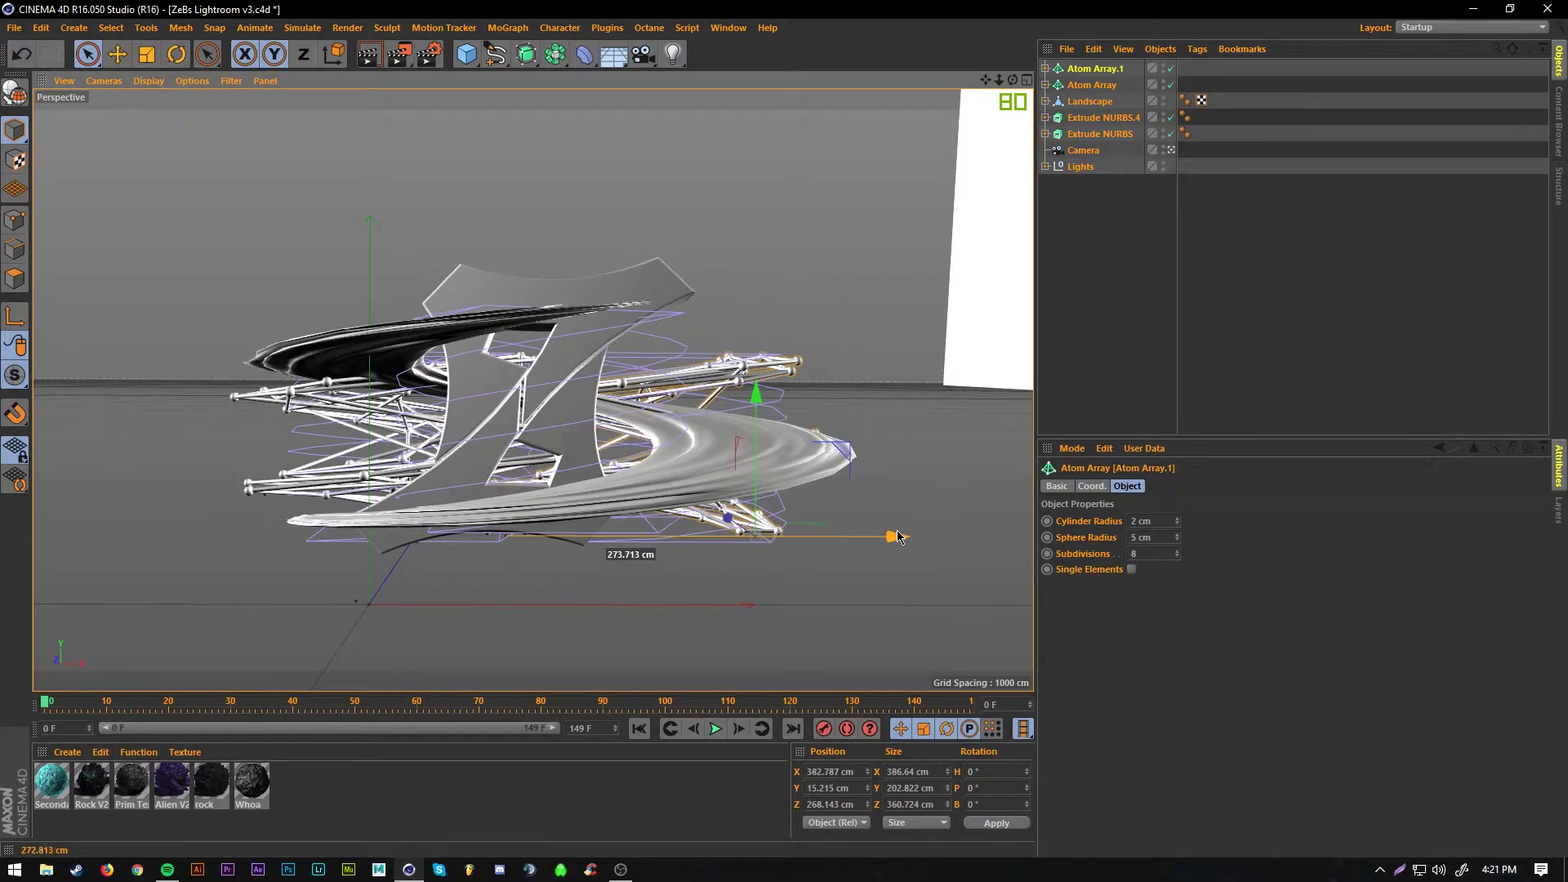
left_click_drag(756, 394, 756, 366)
left_click(176, 54)
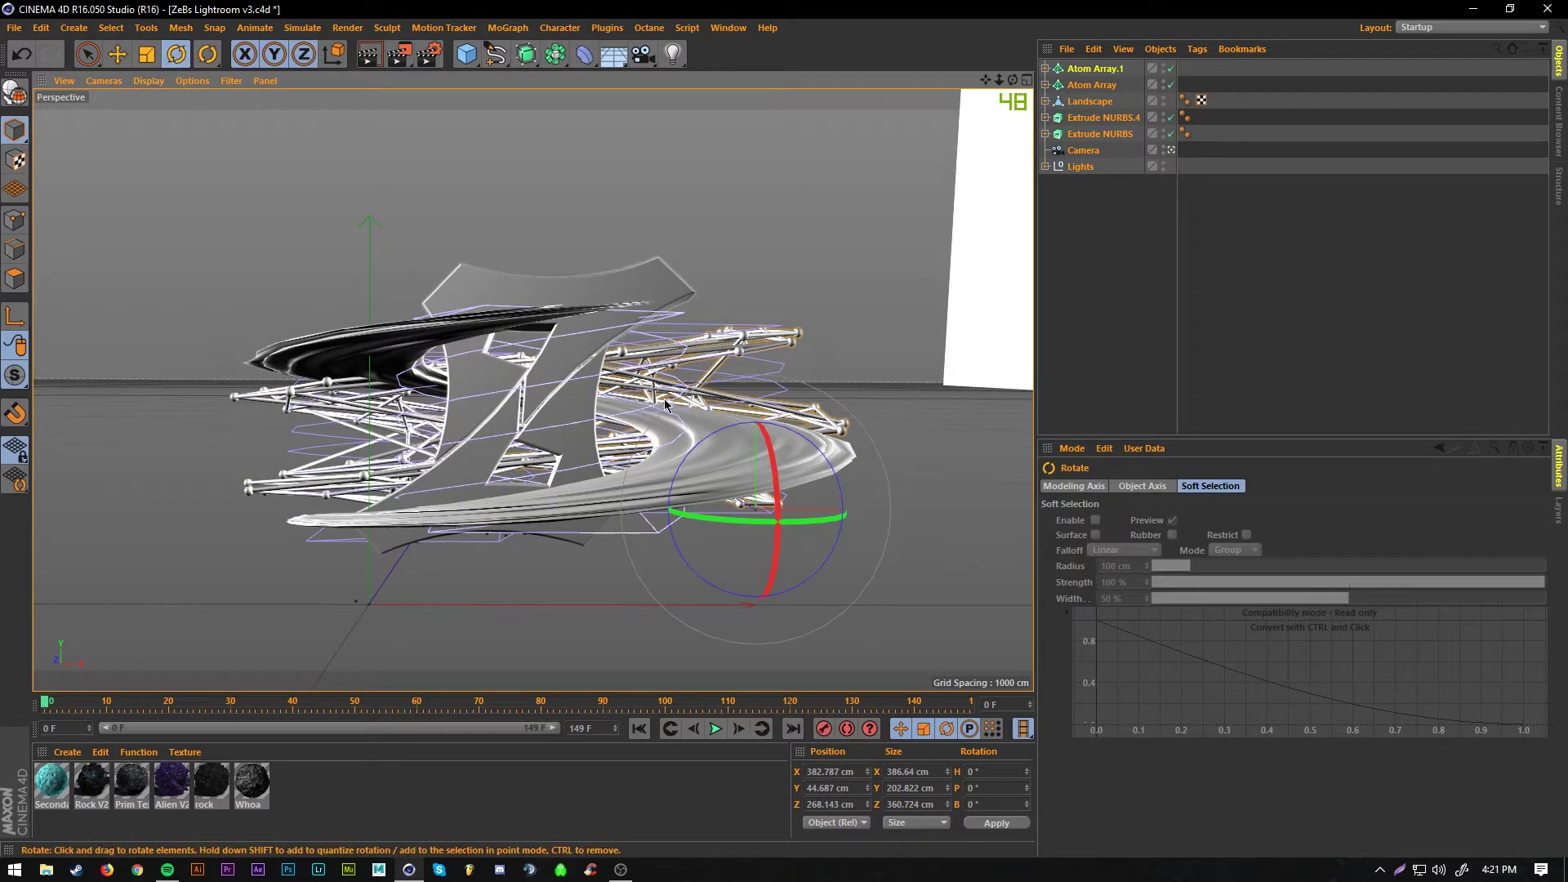
left_click_drag(709, 435, 849, 425)
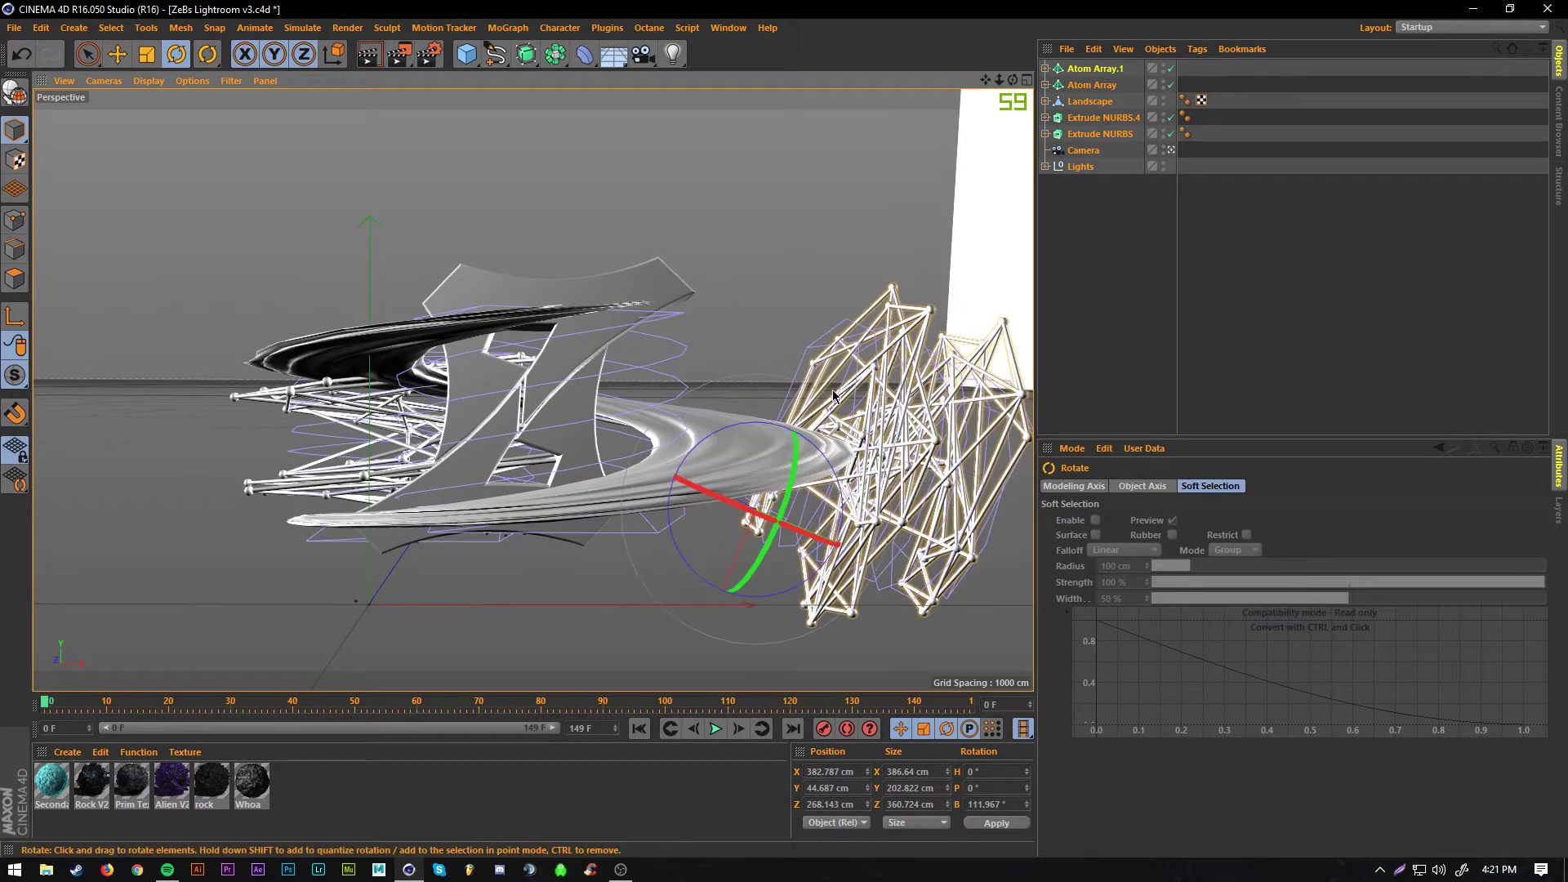
- Move the rotated Atom Array copy behind the logo at about X 150 cm and Y 86 cm
left_click(86, 54)
left_click_drag(885, 565, 689, 484)
left_click_drag(508, 562, 492, 603)
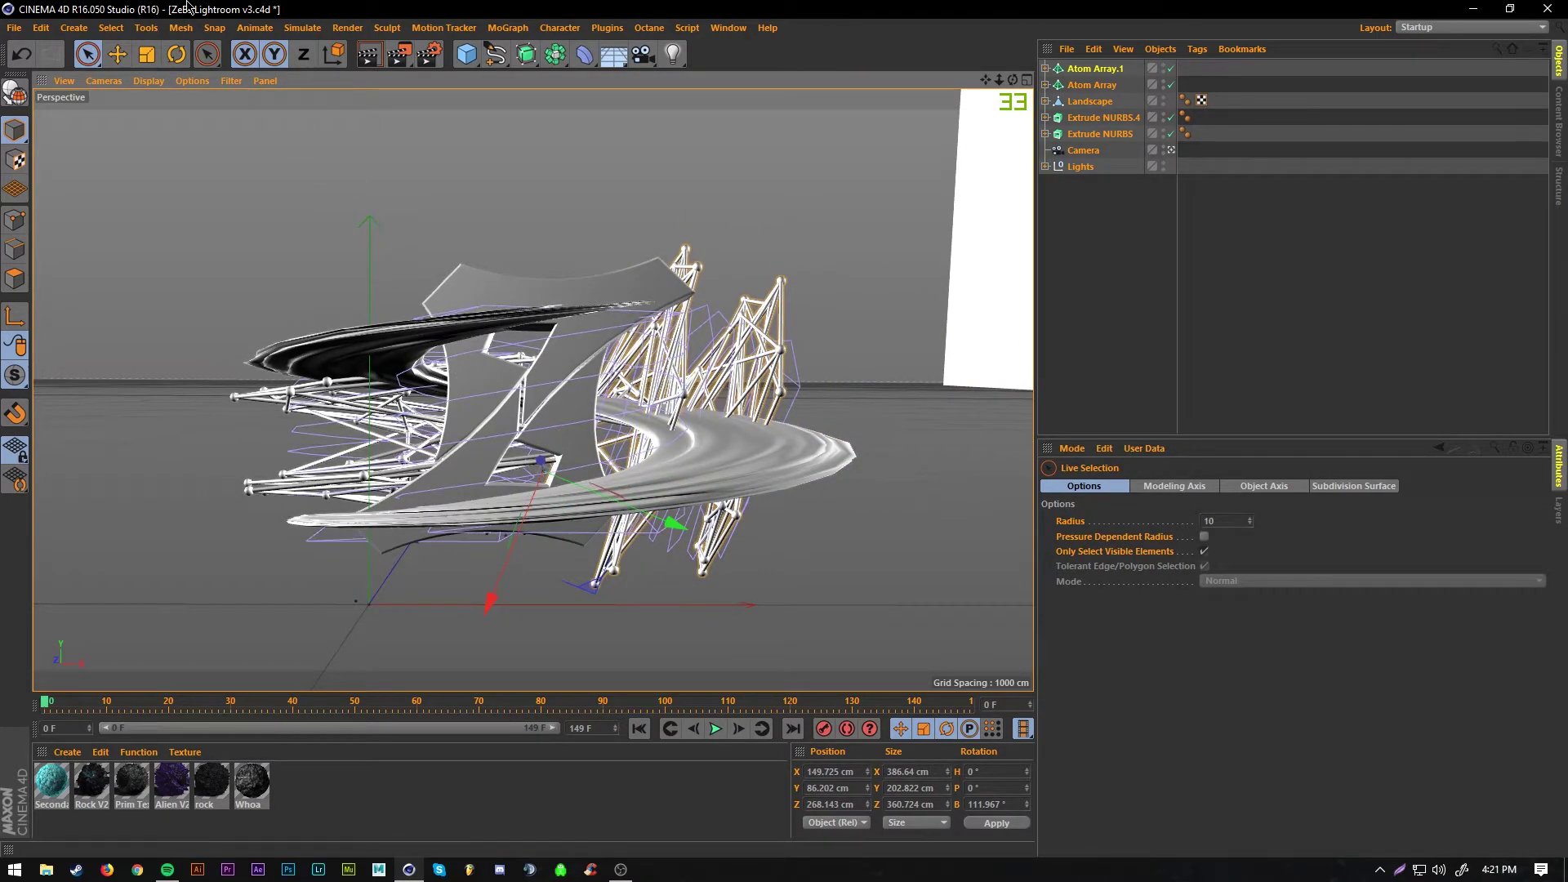
- Rotate the Atom Array copy further and shift it so it spreads diagonally behind the logo's far side
left_click(177, 57)
left_click_drag(607, 414, 641, 454)
left_click(89, 55)
left_click_drag(653, 590, 514, 392)
- Deselect everything and render a preview of the composition in the viewport
left_click(859, 223)
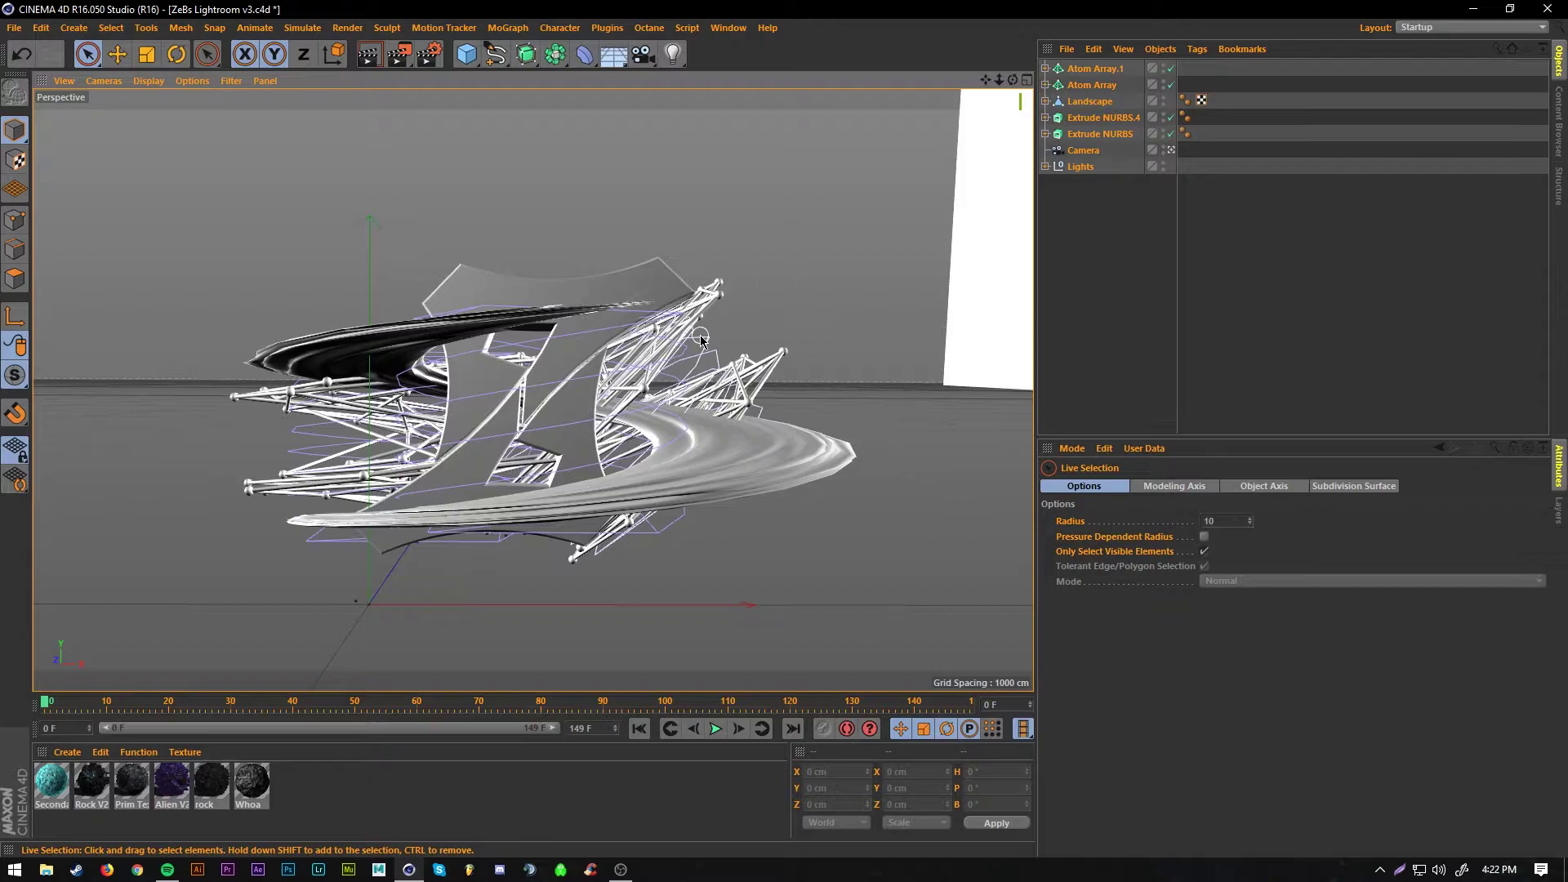
key("ctrl+r")
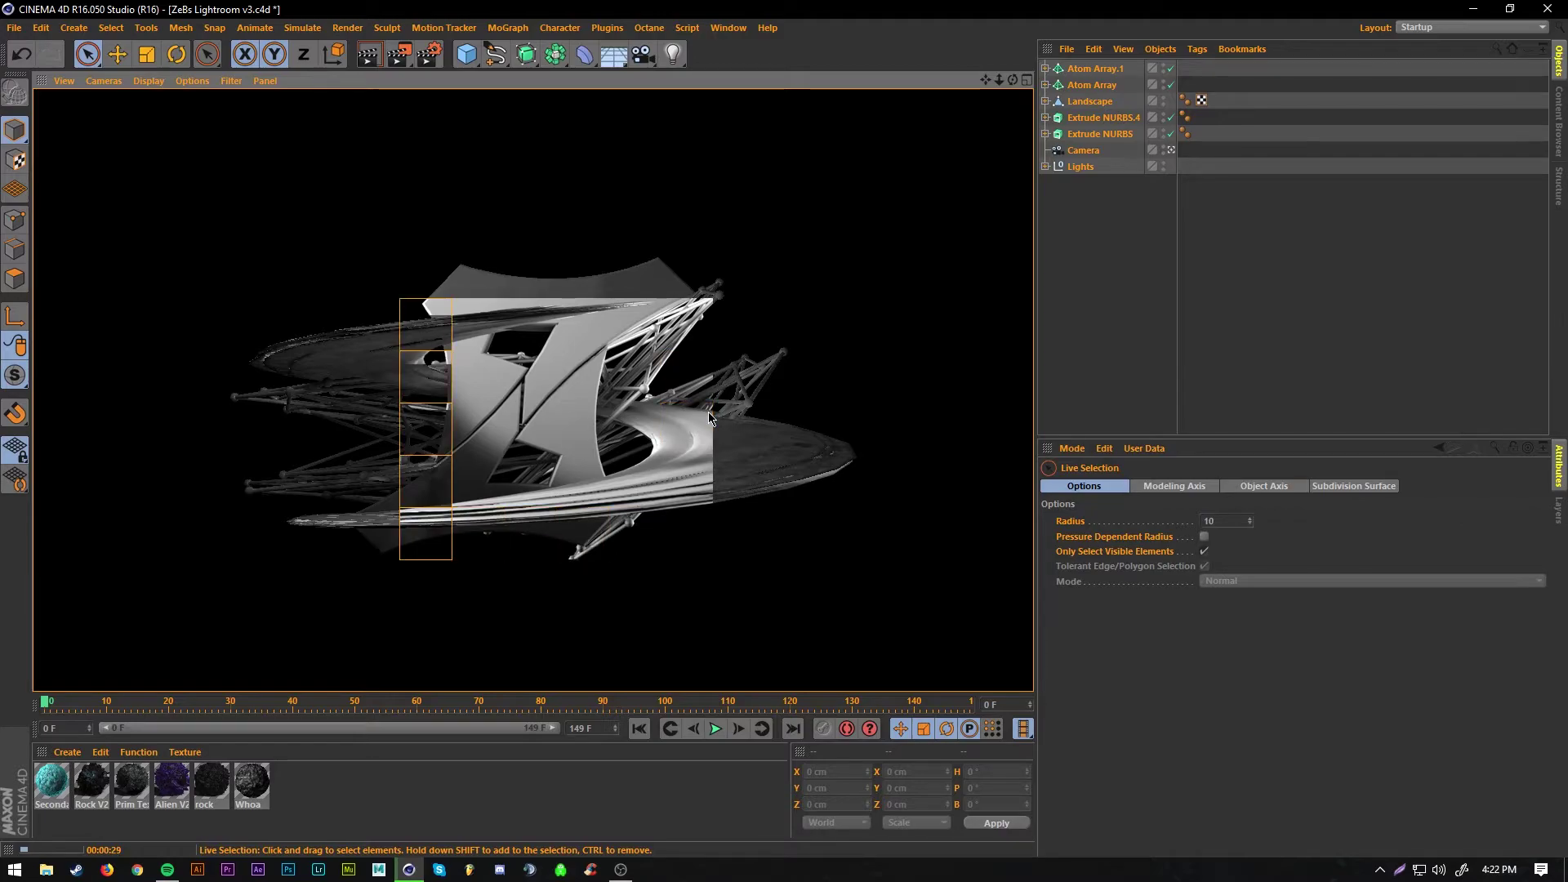
left_click(855, 268)
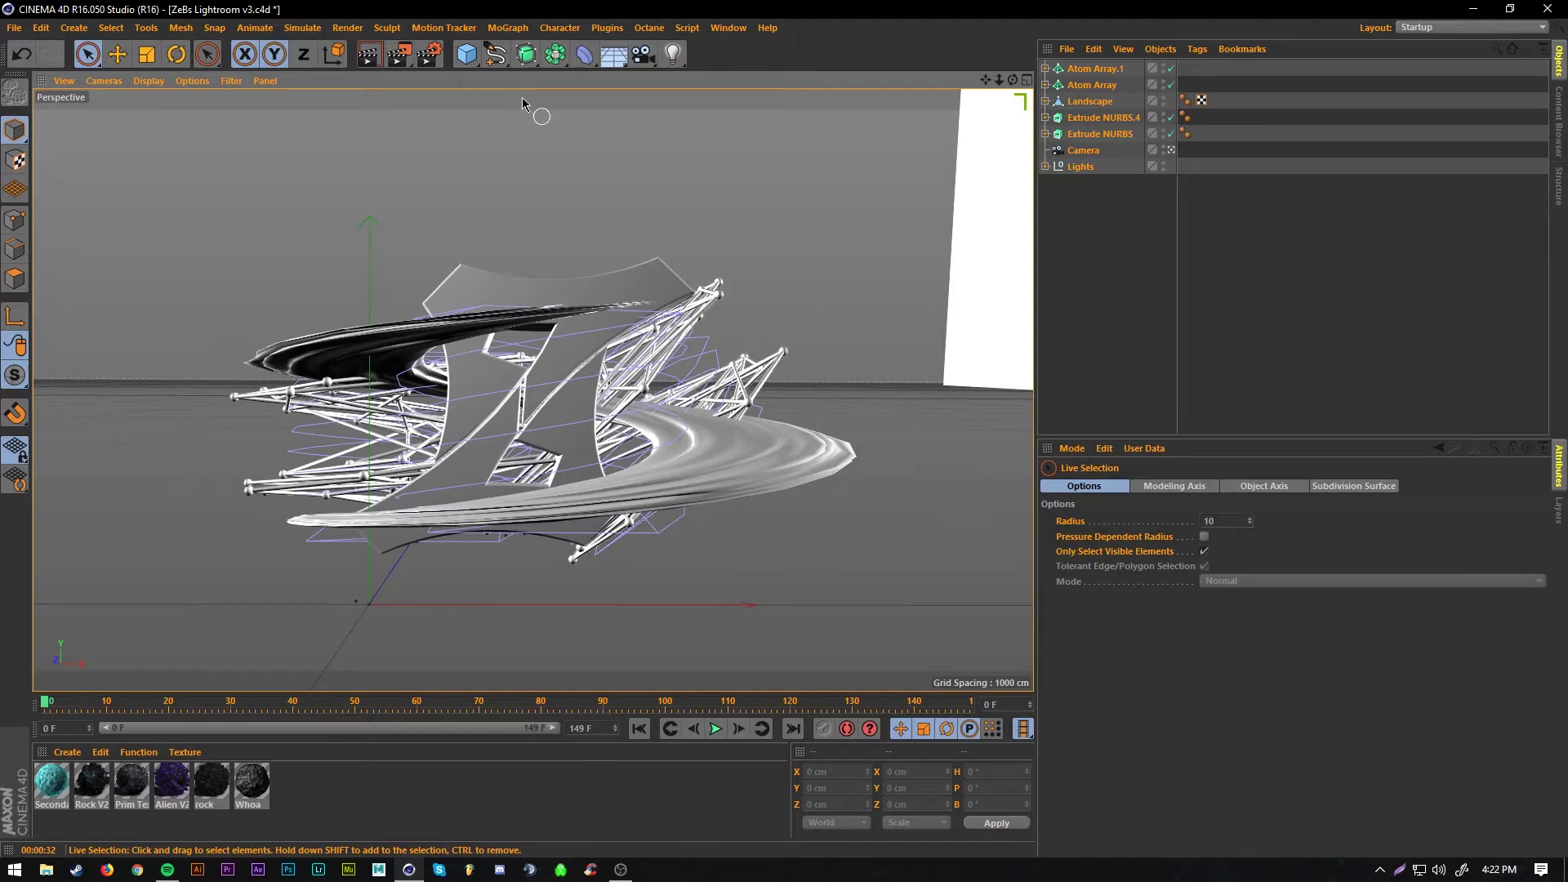
- Add a MoText object reading ZEBS and raise it to about Y 84 cm
left_click(508, 28)
left_click(523, 217)
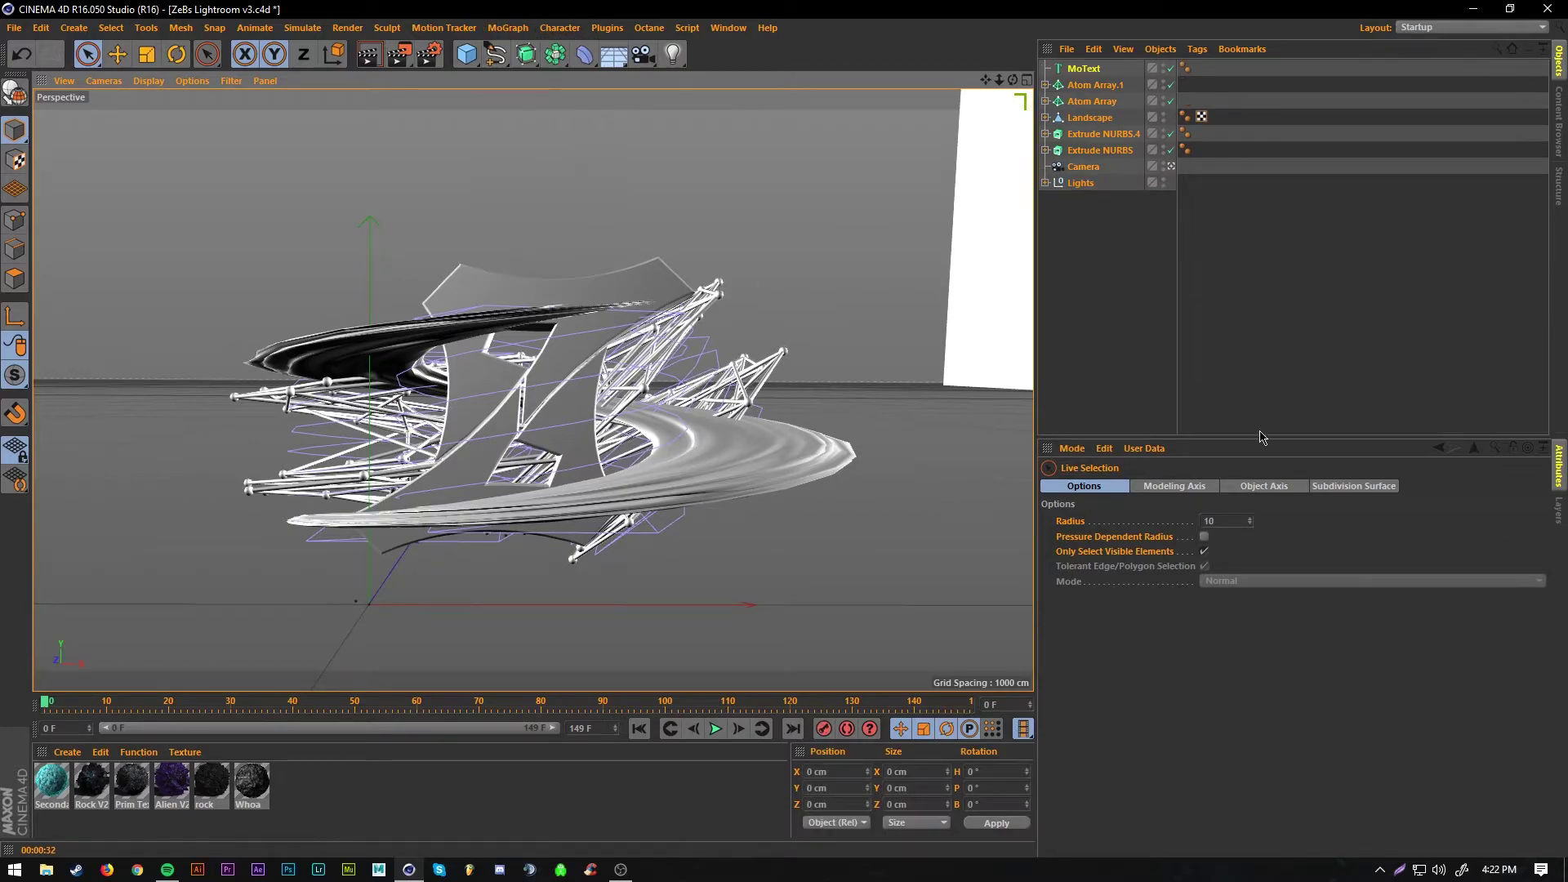
left_click(1135, 559)
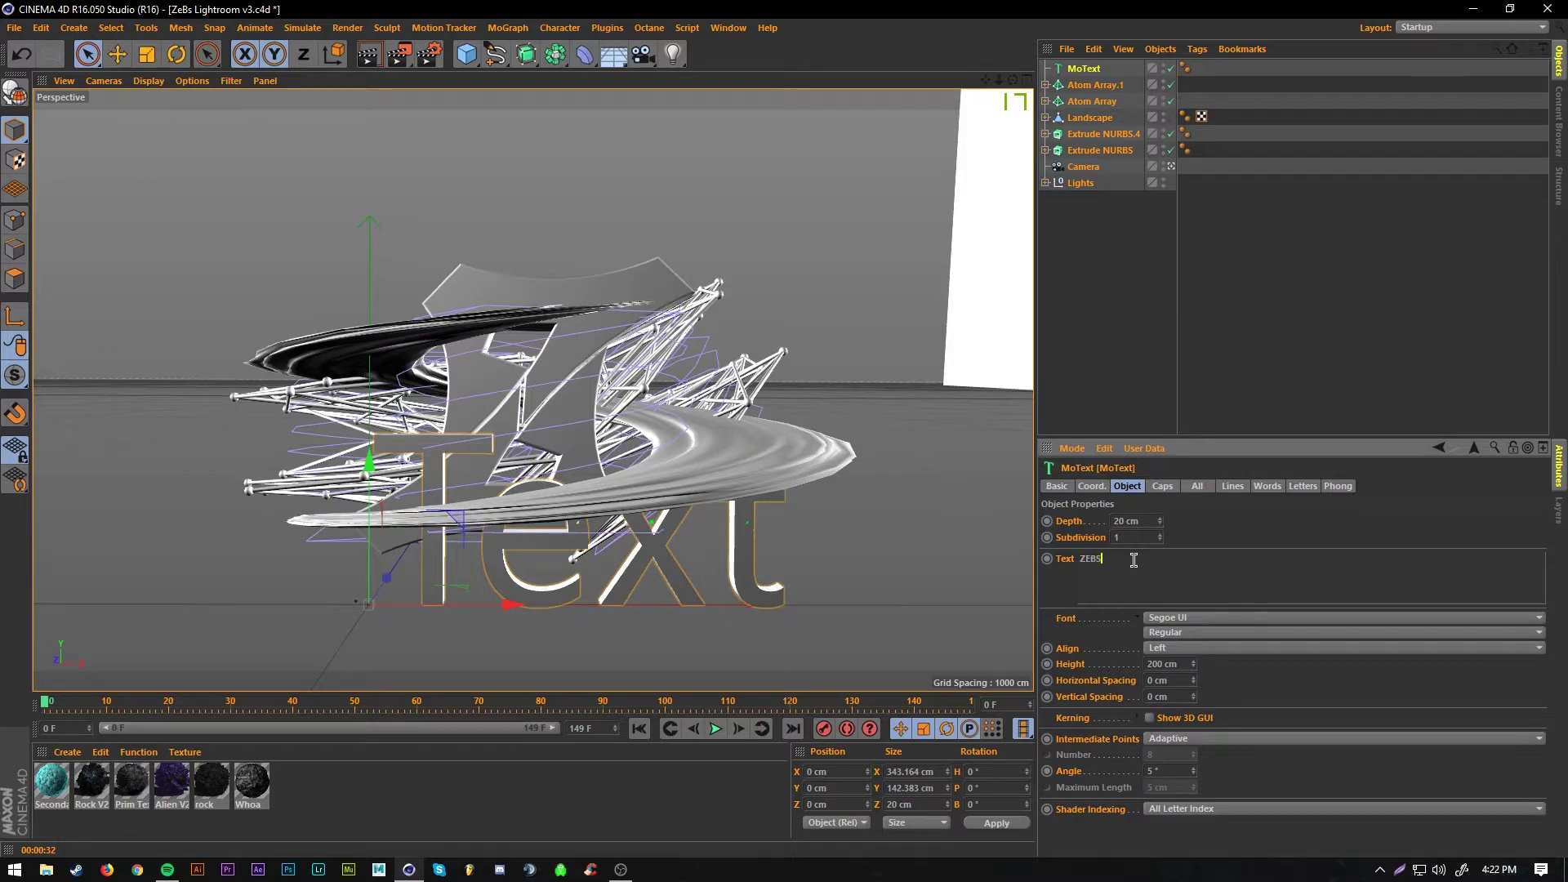
left_click(845, 473)
left_click(853, 551)
left_click_drag(369, 463, 369, 360)
- Try The Next Font and Tahoma as the font of the ZEBS text
left_click(1257, 618)
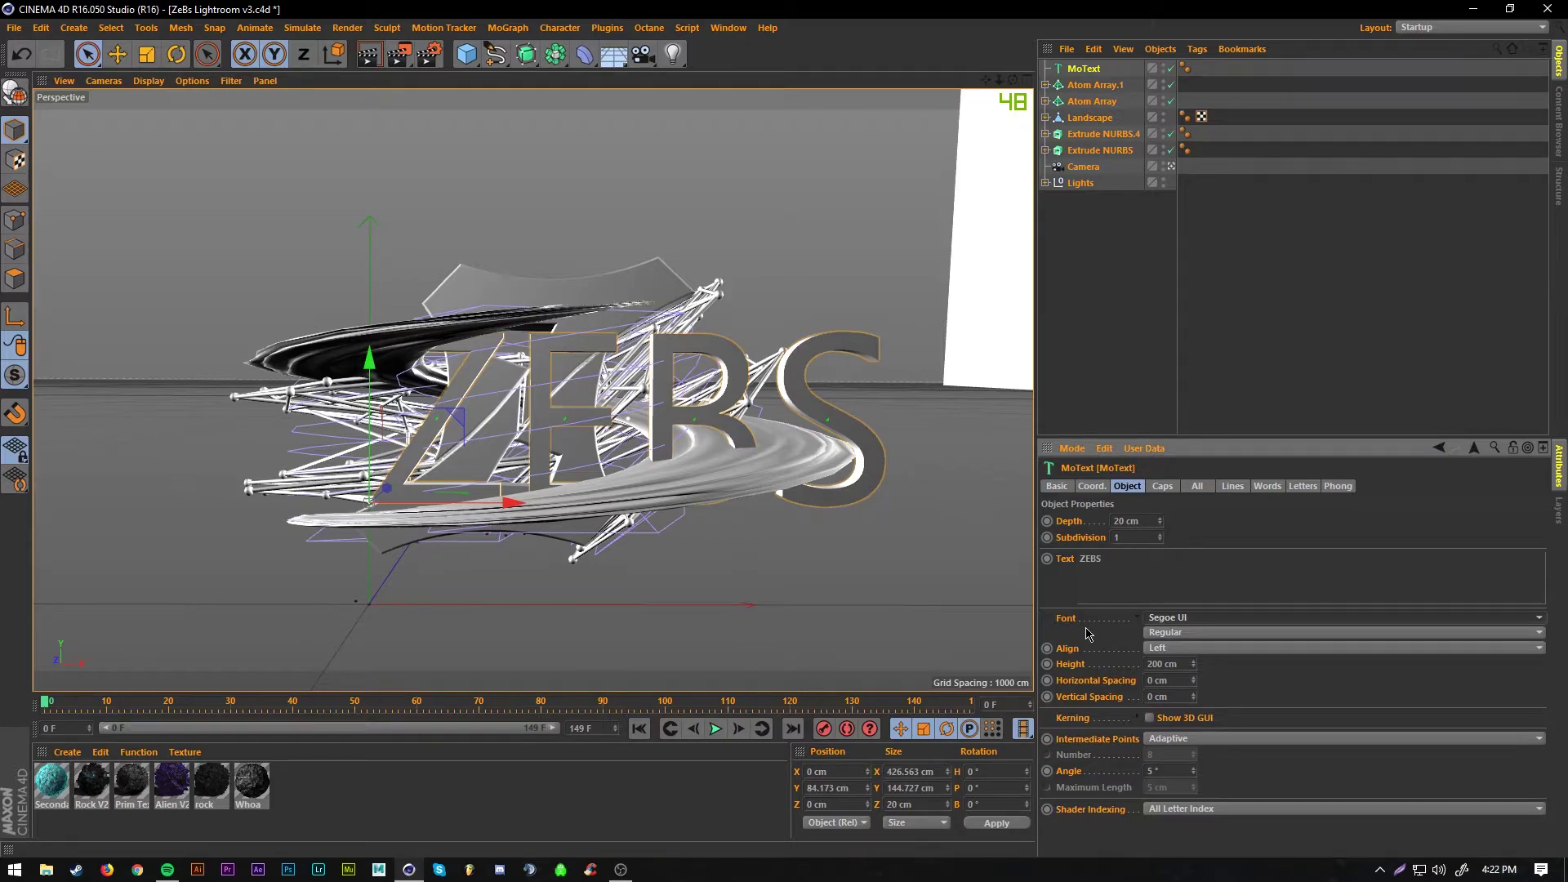
left_click(1197, 619)
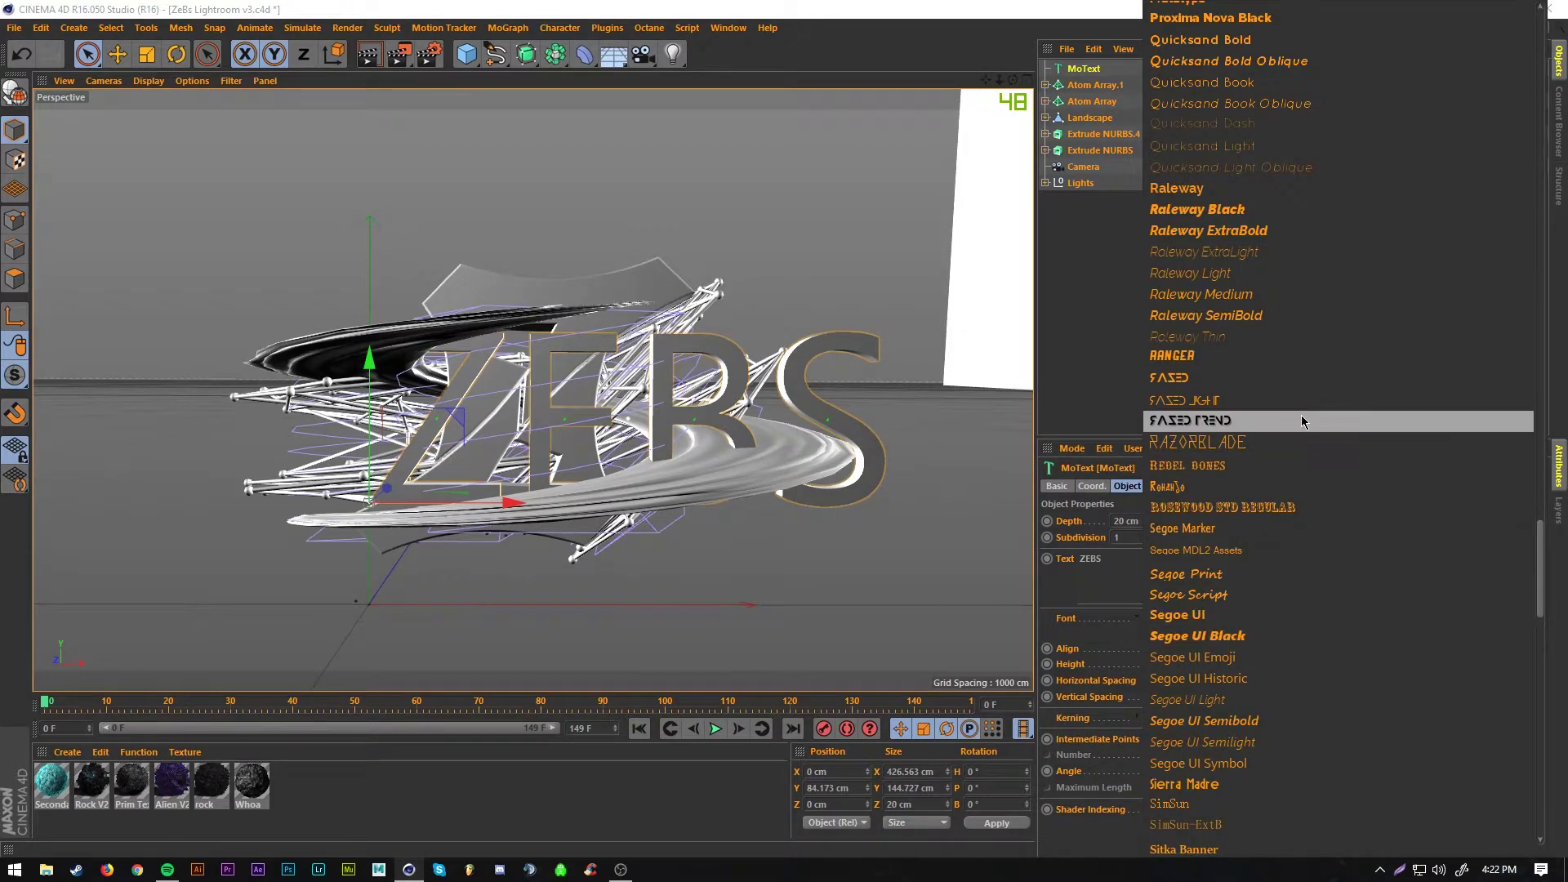
scroll(1288, 458, "down", 8)
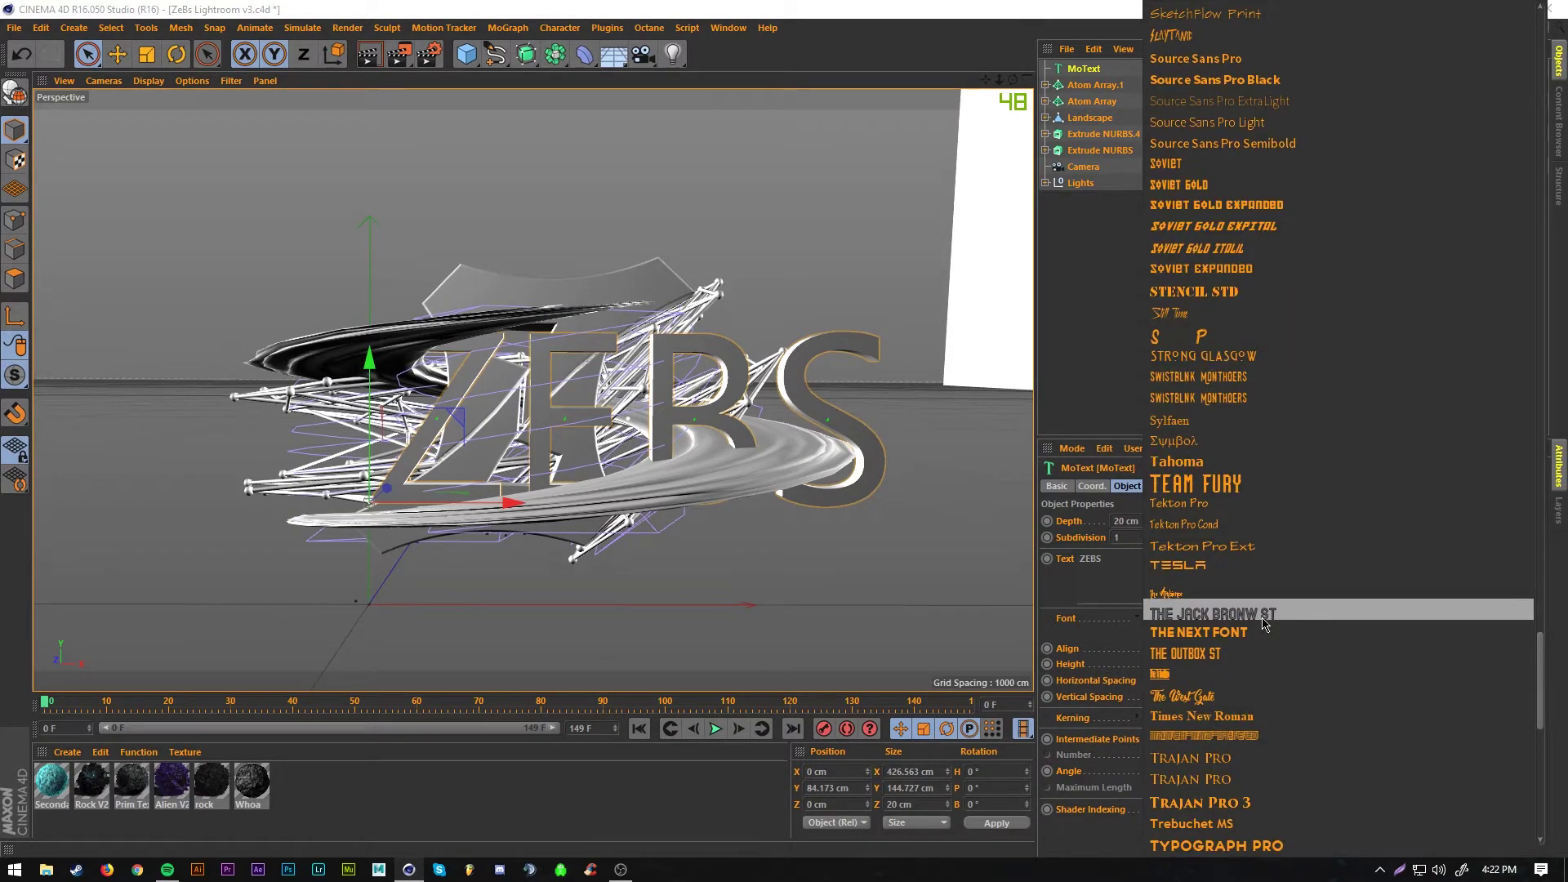
left_click(1255, 633)
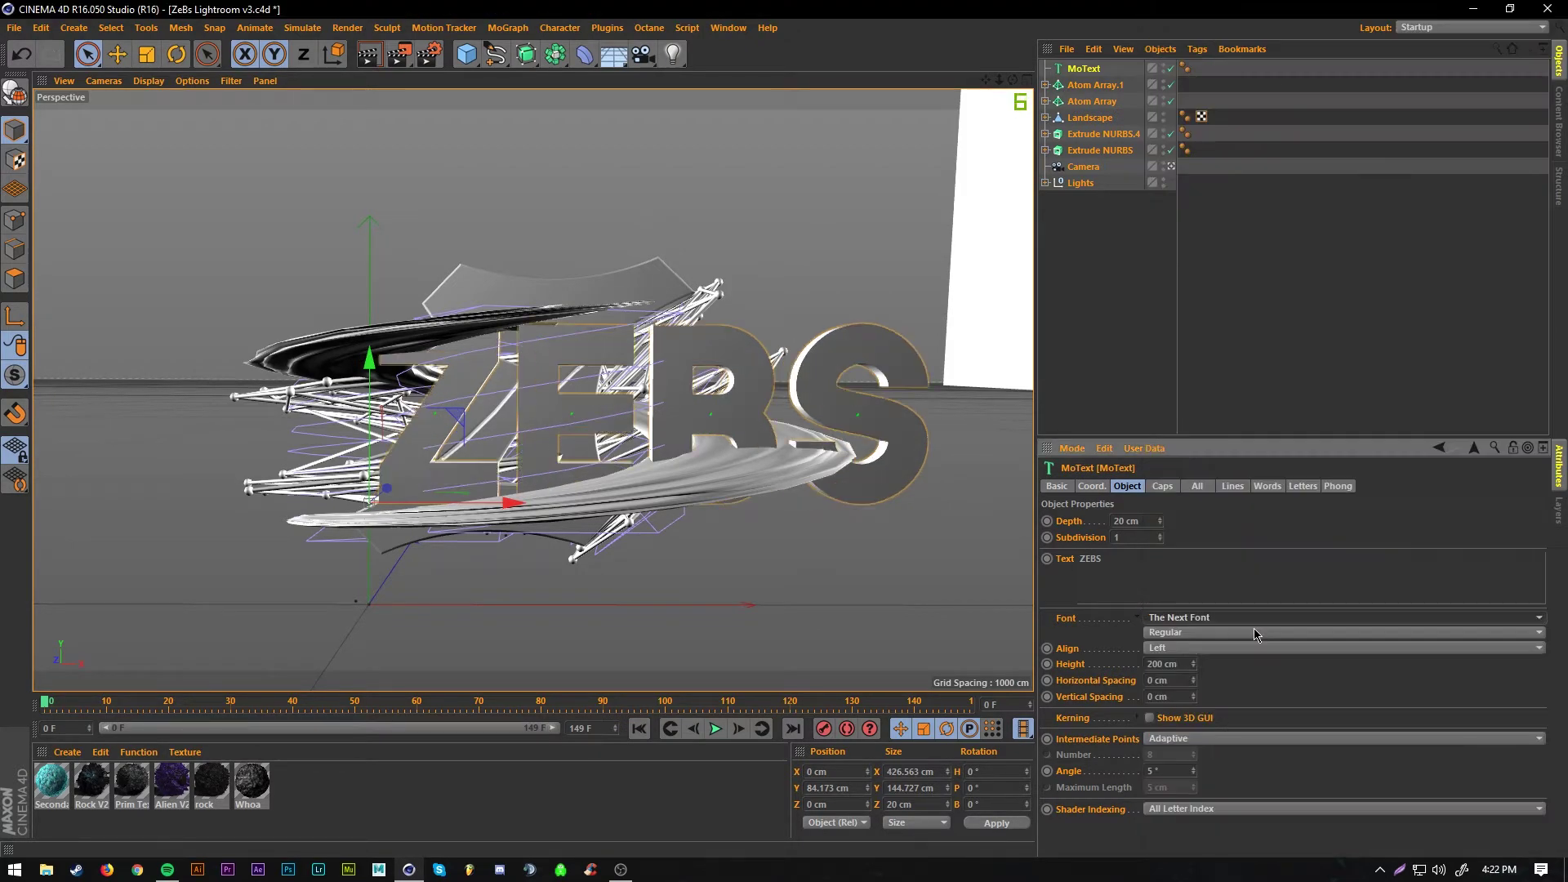
left_click(1215, 618)
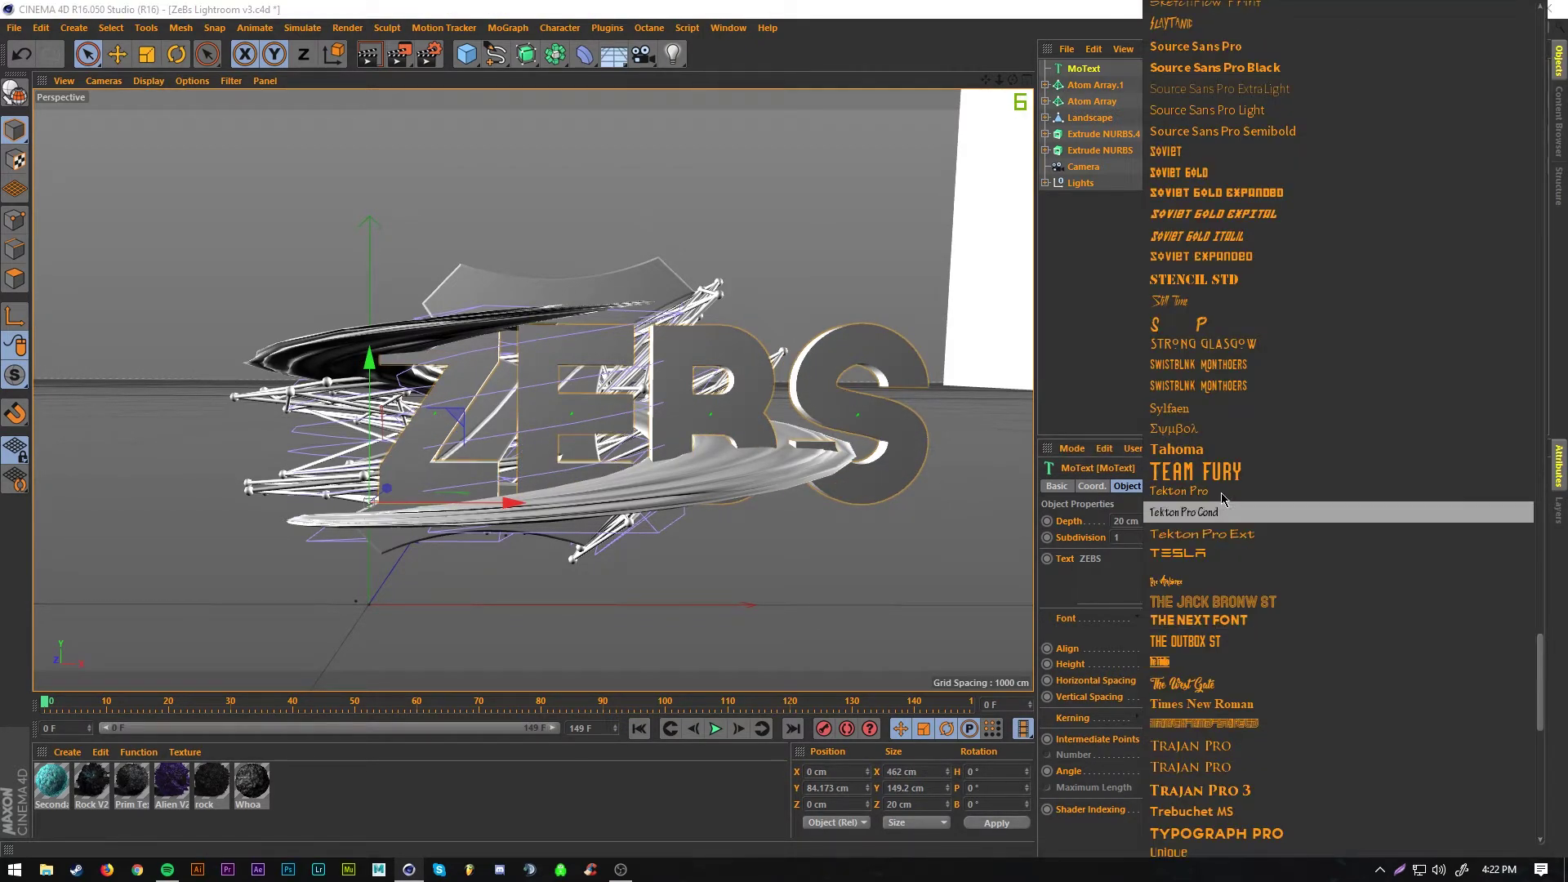
left_click(1233, 451)
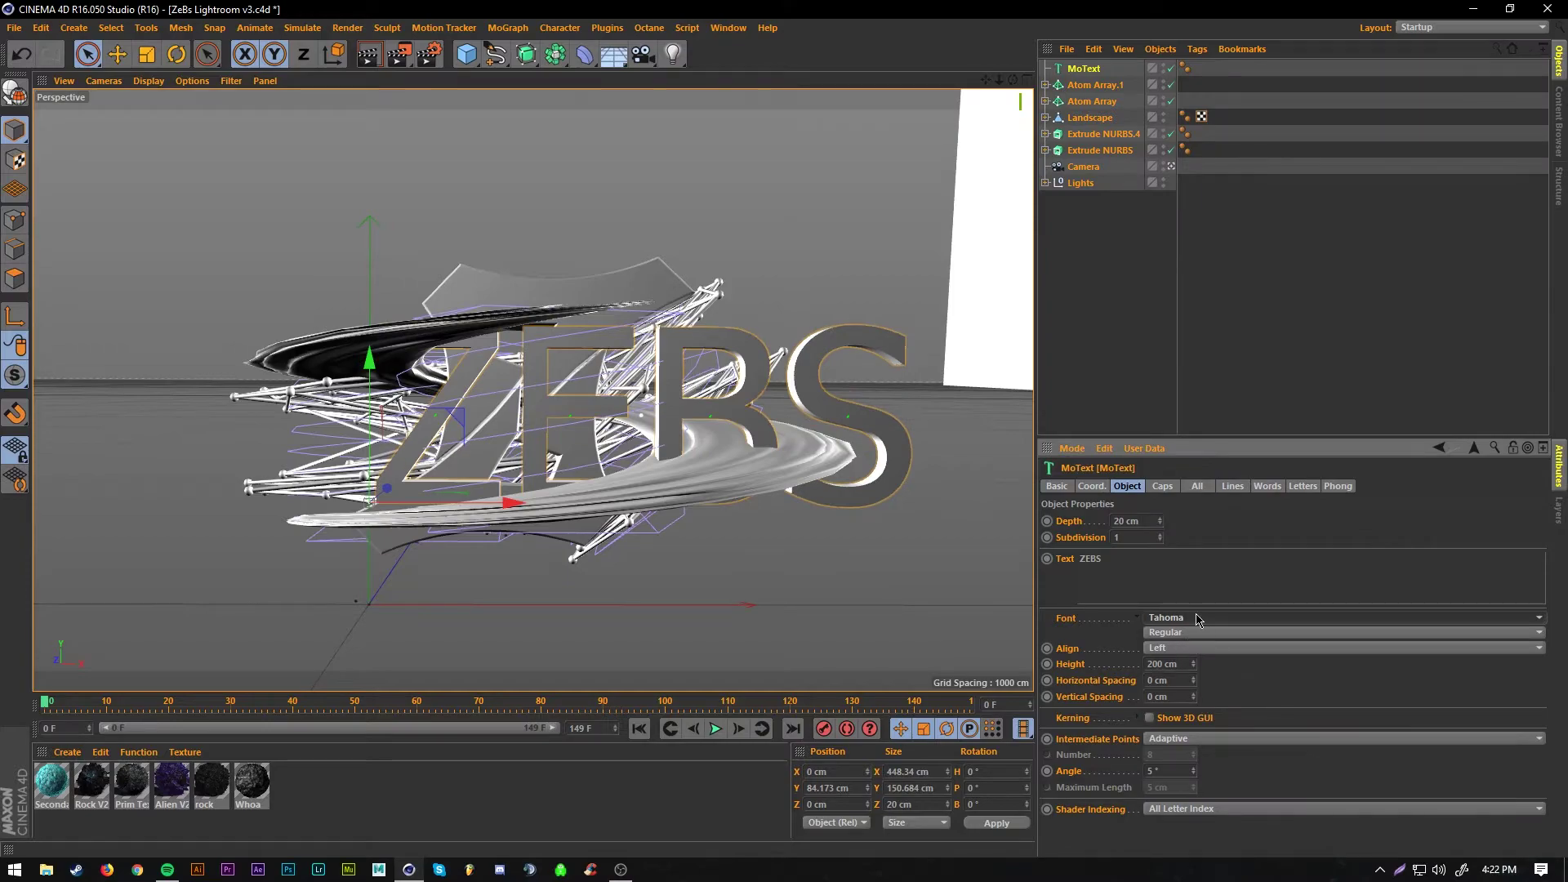
- Set the font of the ZEBS text to Universal Serif
left_click(1198, 620)
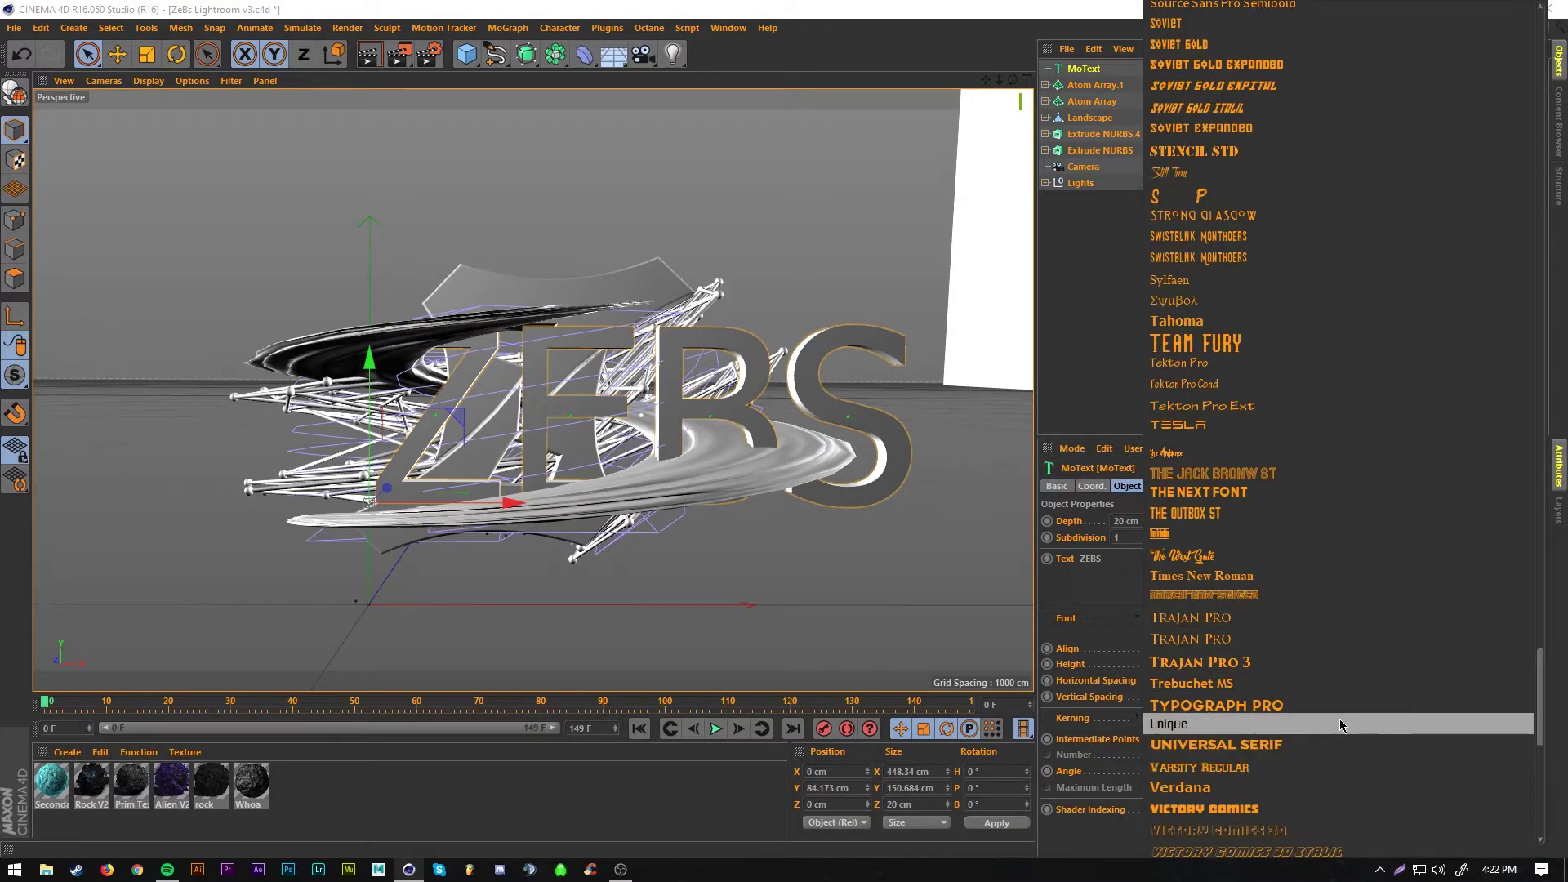
left_click(1339, 745)
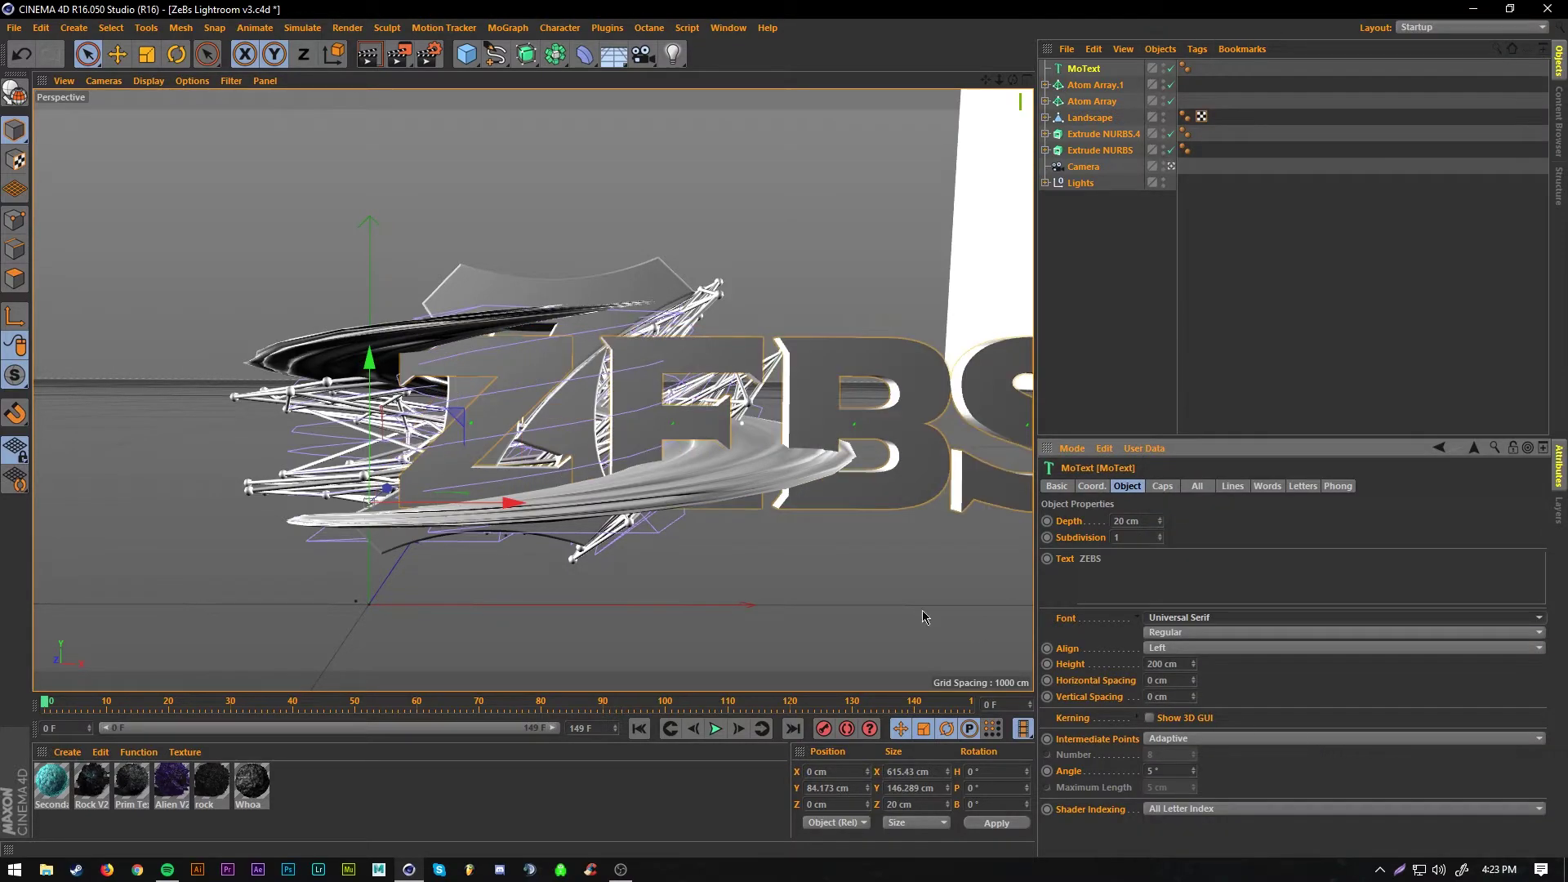
left_click(1219, 623)
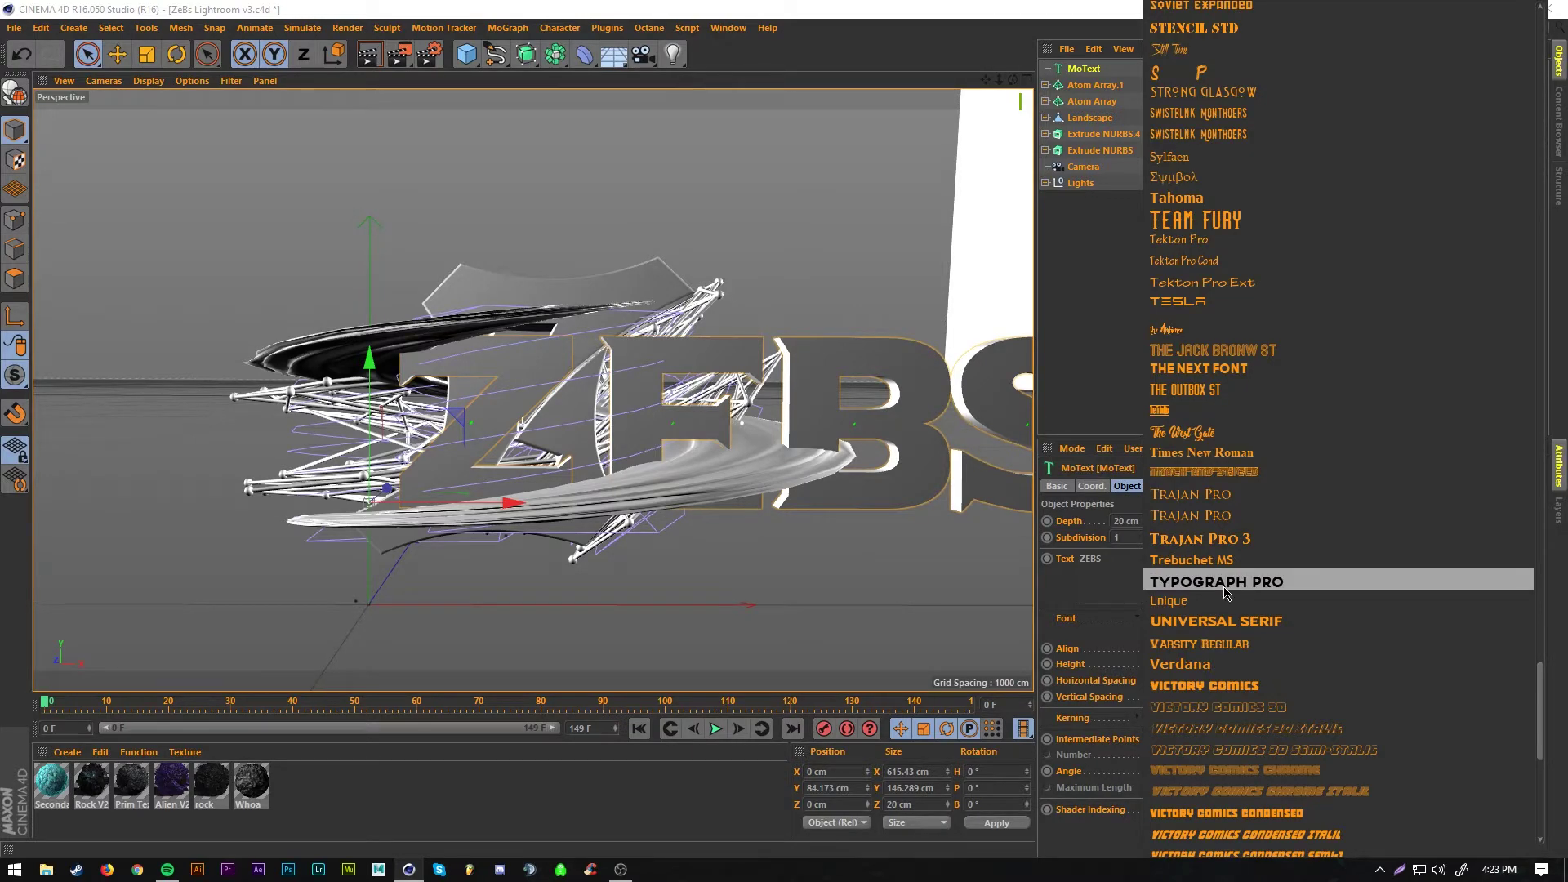
left_click(1239, 626)
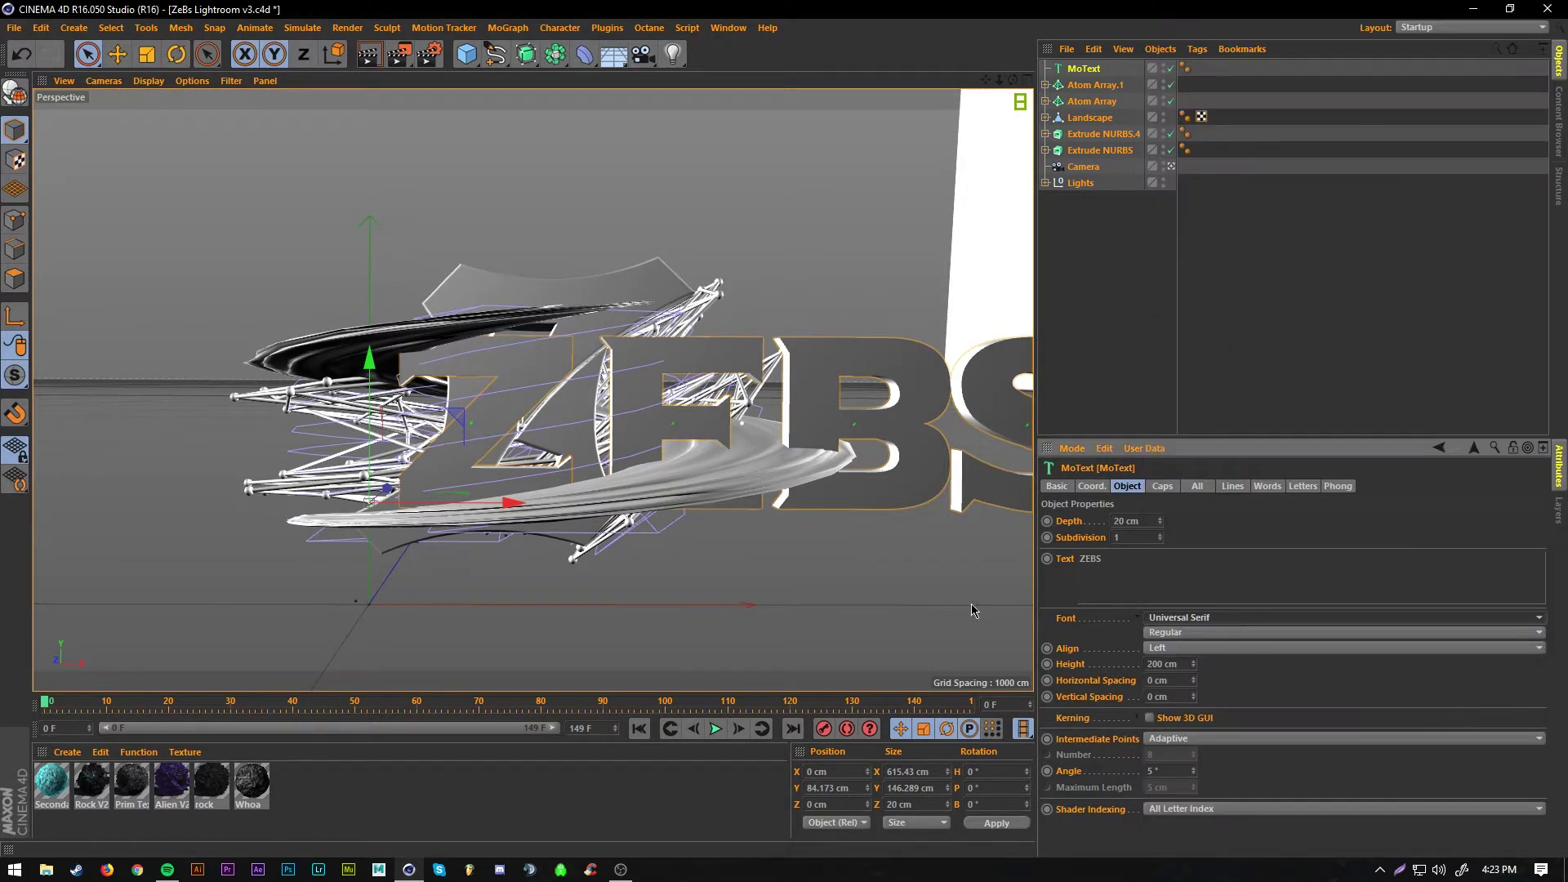
- Reduce the ZEBS text's height to 76 cm and move it to about X 10.6 cm, Y 133.8 cm, centred over the logo
left_click_drag(513, 502, 392, 502)
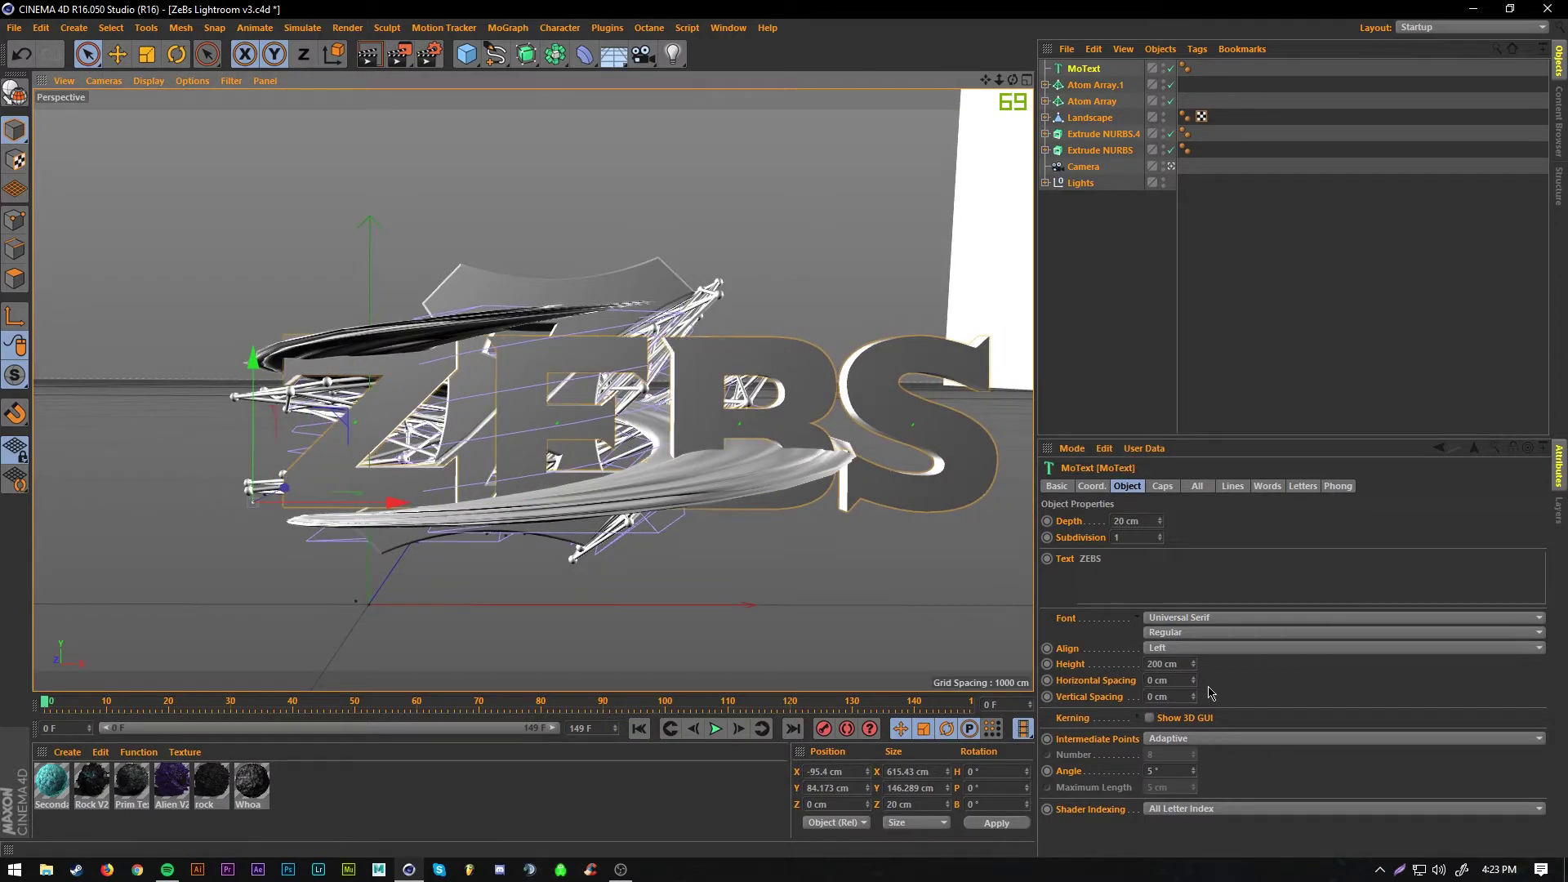
left_click_drag(1193, 667, 1193, 736)
left_click_drag(253, 360, 253, 309)
left_click_drag(396, 452, 519, 451)
left_click_drag(379, 306, 379, 296)
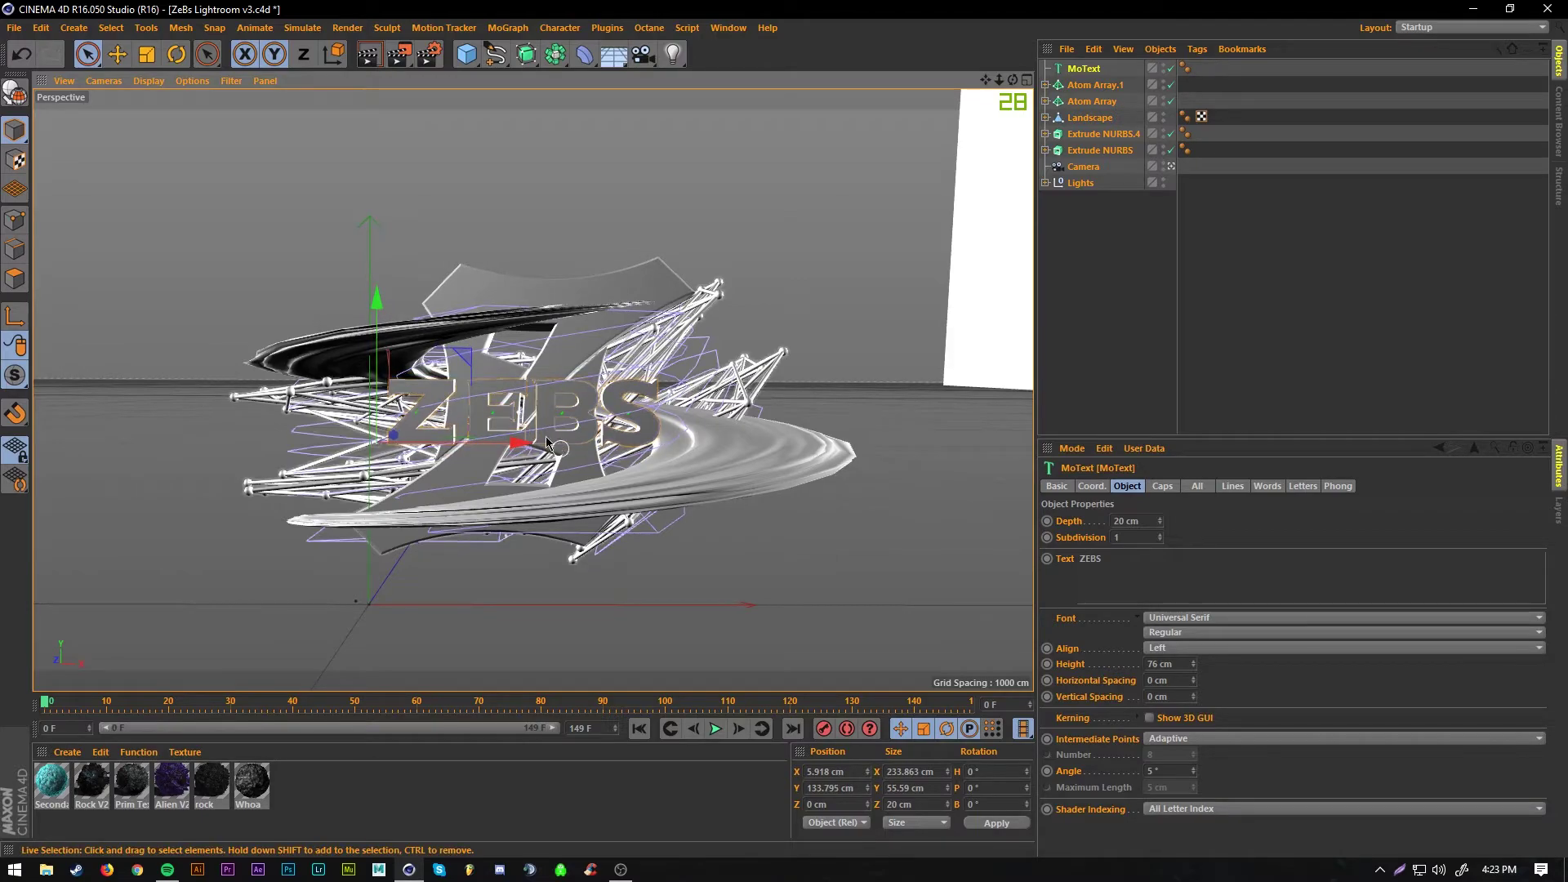
left_click_drag(522, 446, 527, 447)
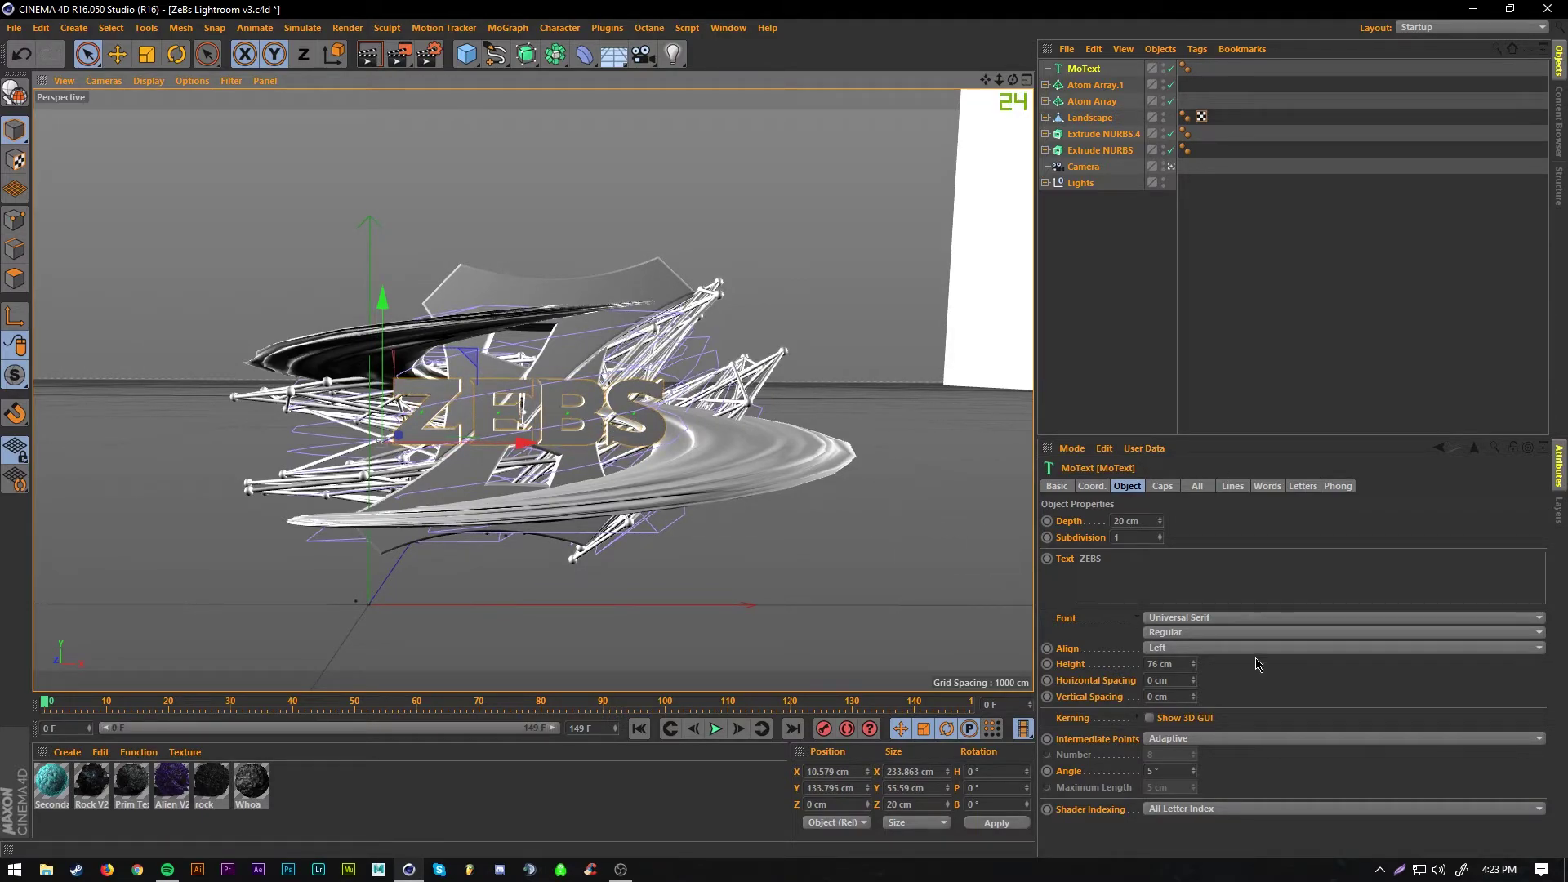
- Give the ZEBS text fillet caps at start and end, each with a 1 cm radius
left_click(1165, 488)
left_click(1215, 525)
left_click(1217, 587)
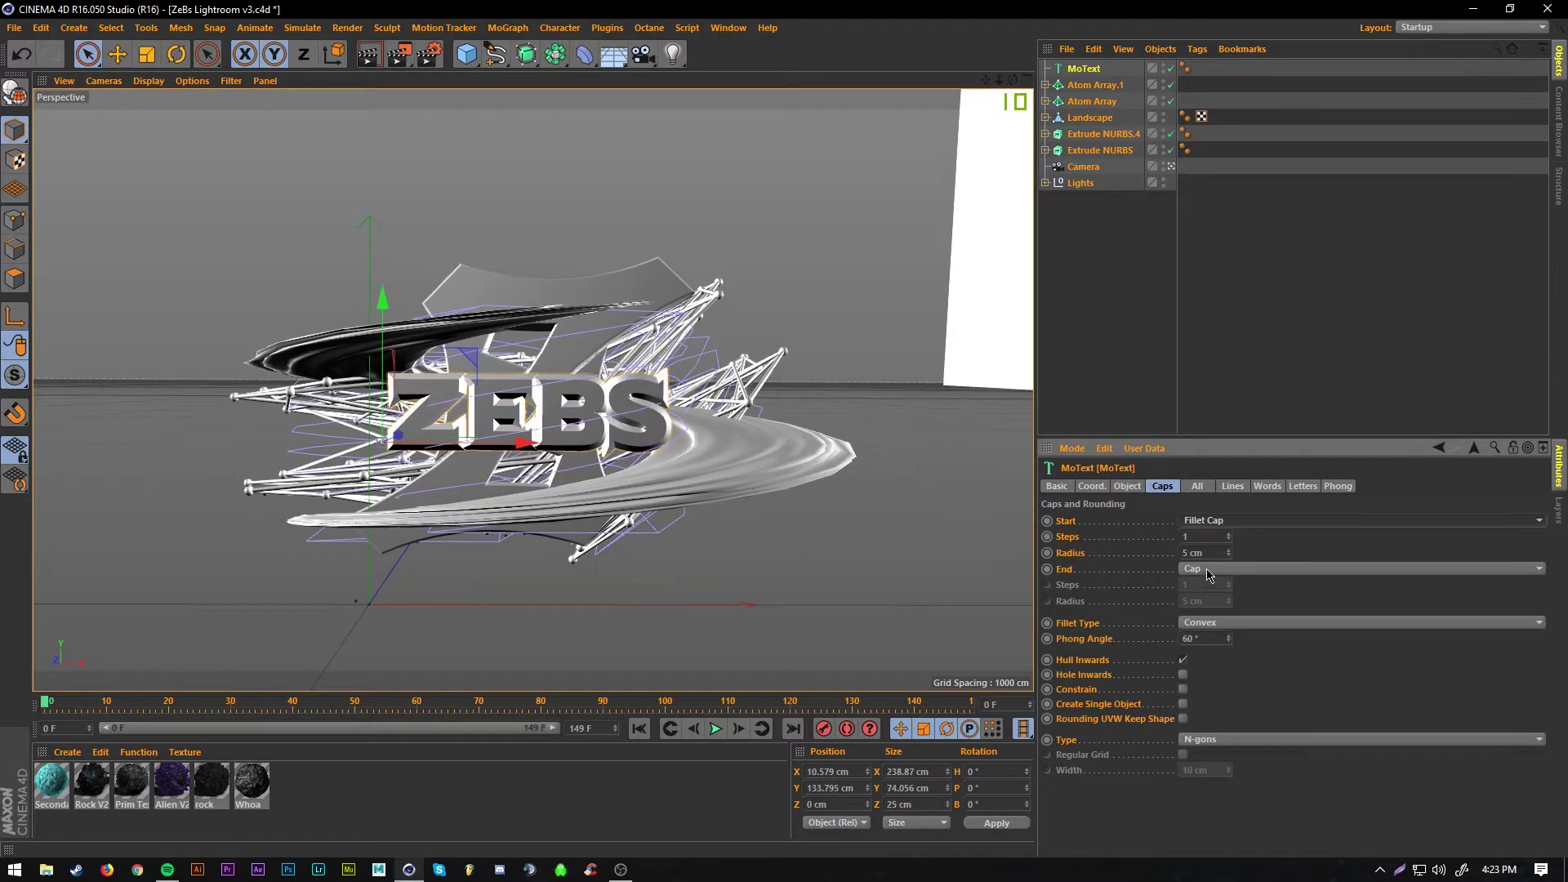
left_click(1216, 571)
left_click(1217, 636)
left_click(1177, 554)
left_click(1223, 601)
key("Return")
left_click(782, 612)
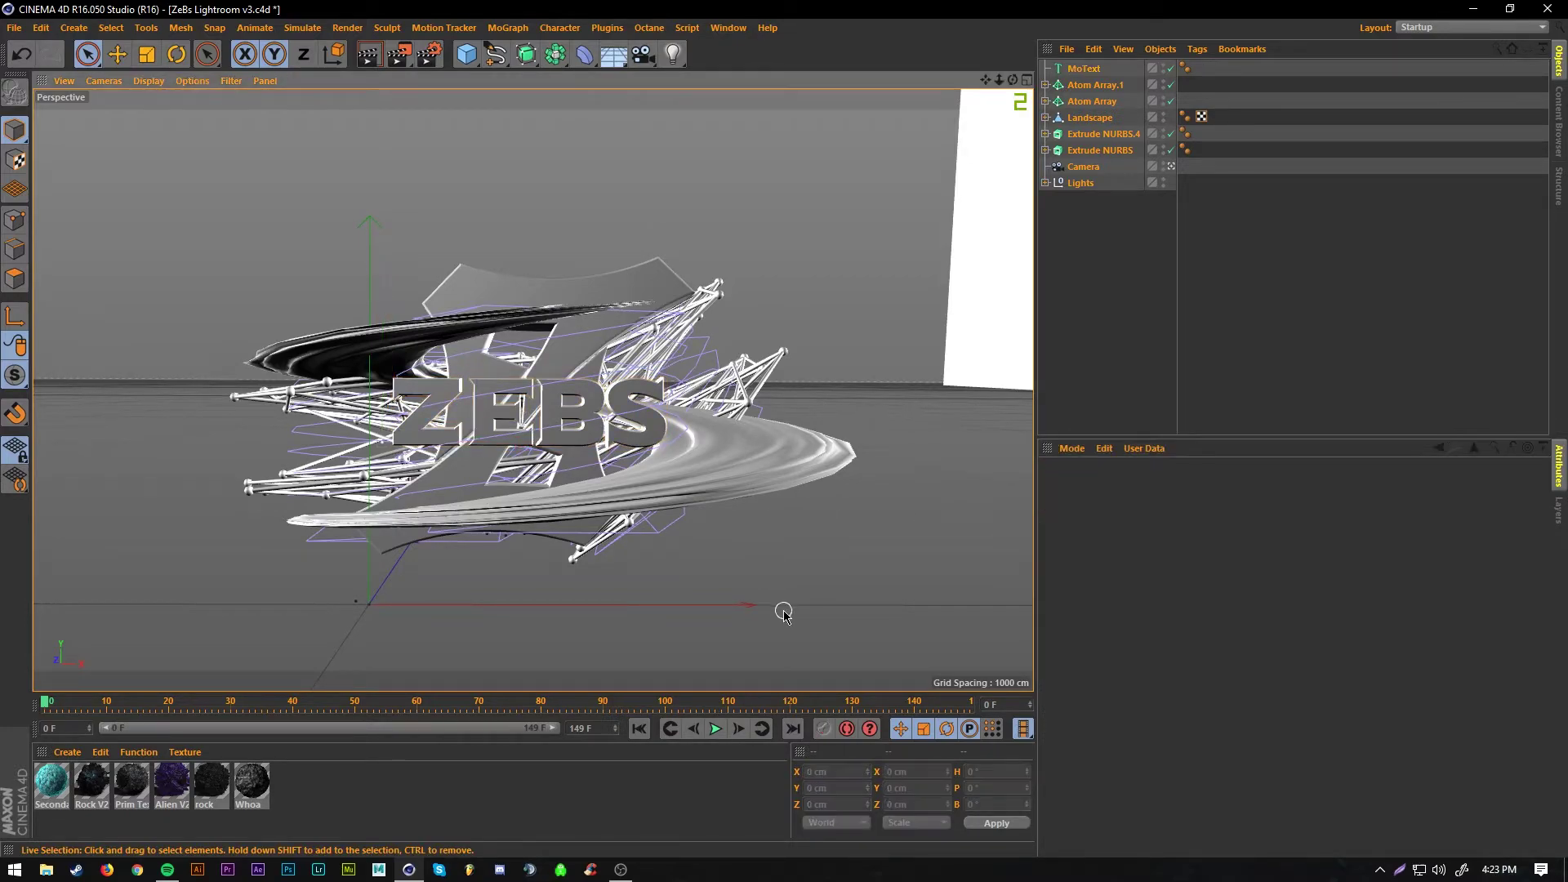
- Using the top view, move the ZEBS text back in depth until it sits close in front of the Z logo
left_click(628, 409)
left_click(873, 338)
key("F2")
left_click(739, 410)
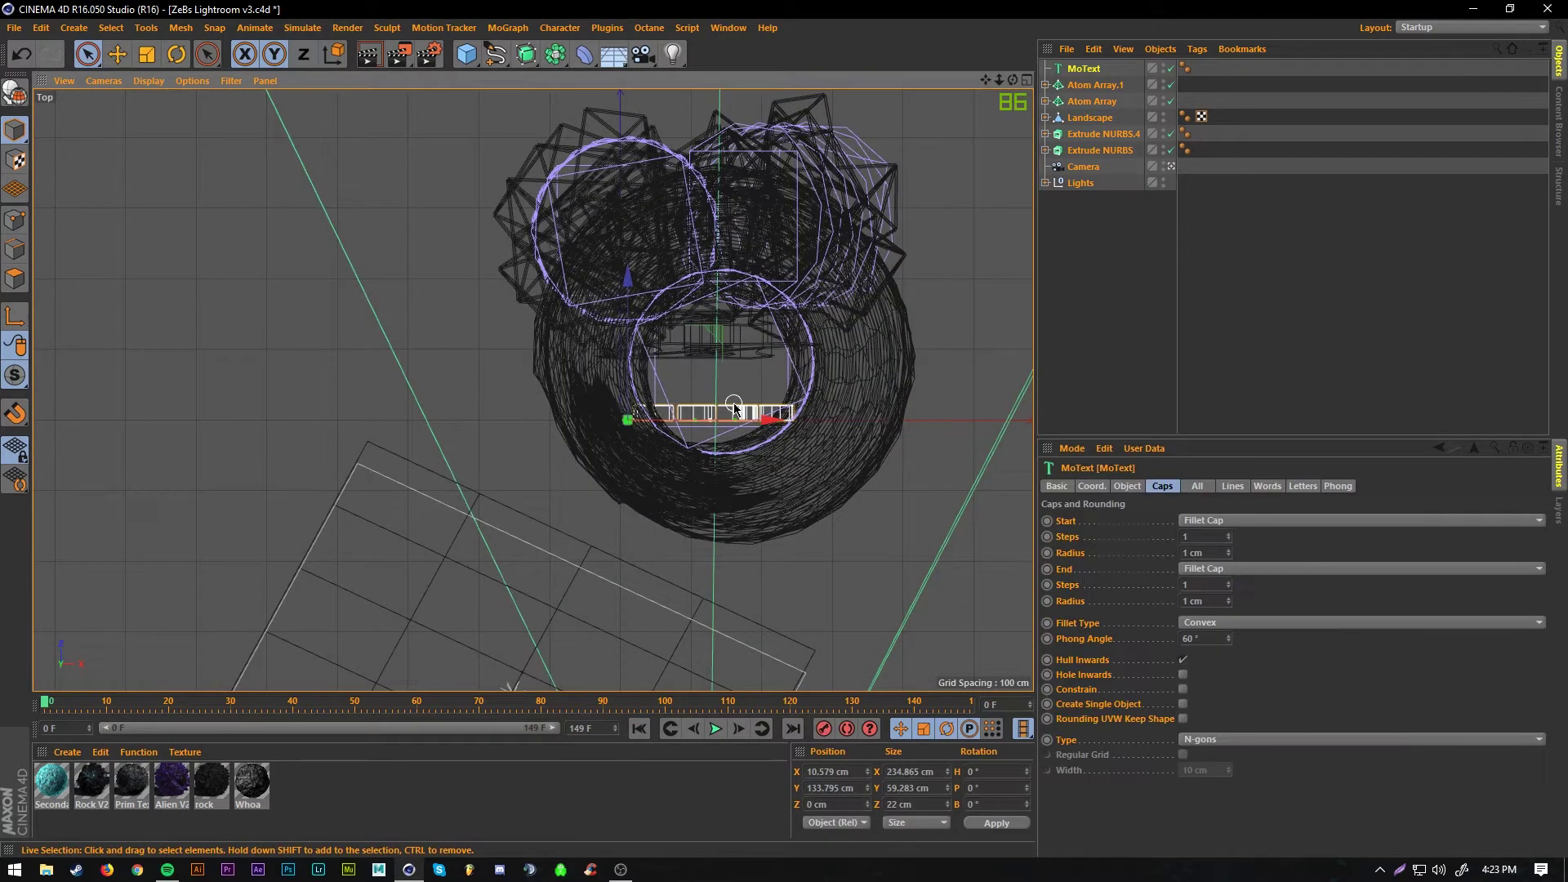
left_click_drag(631, 300, 638, 227)
key("F1")
left_click(896, 308)
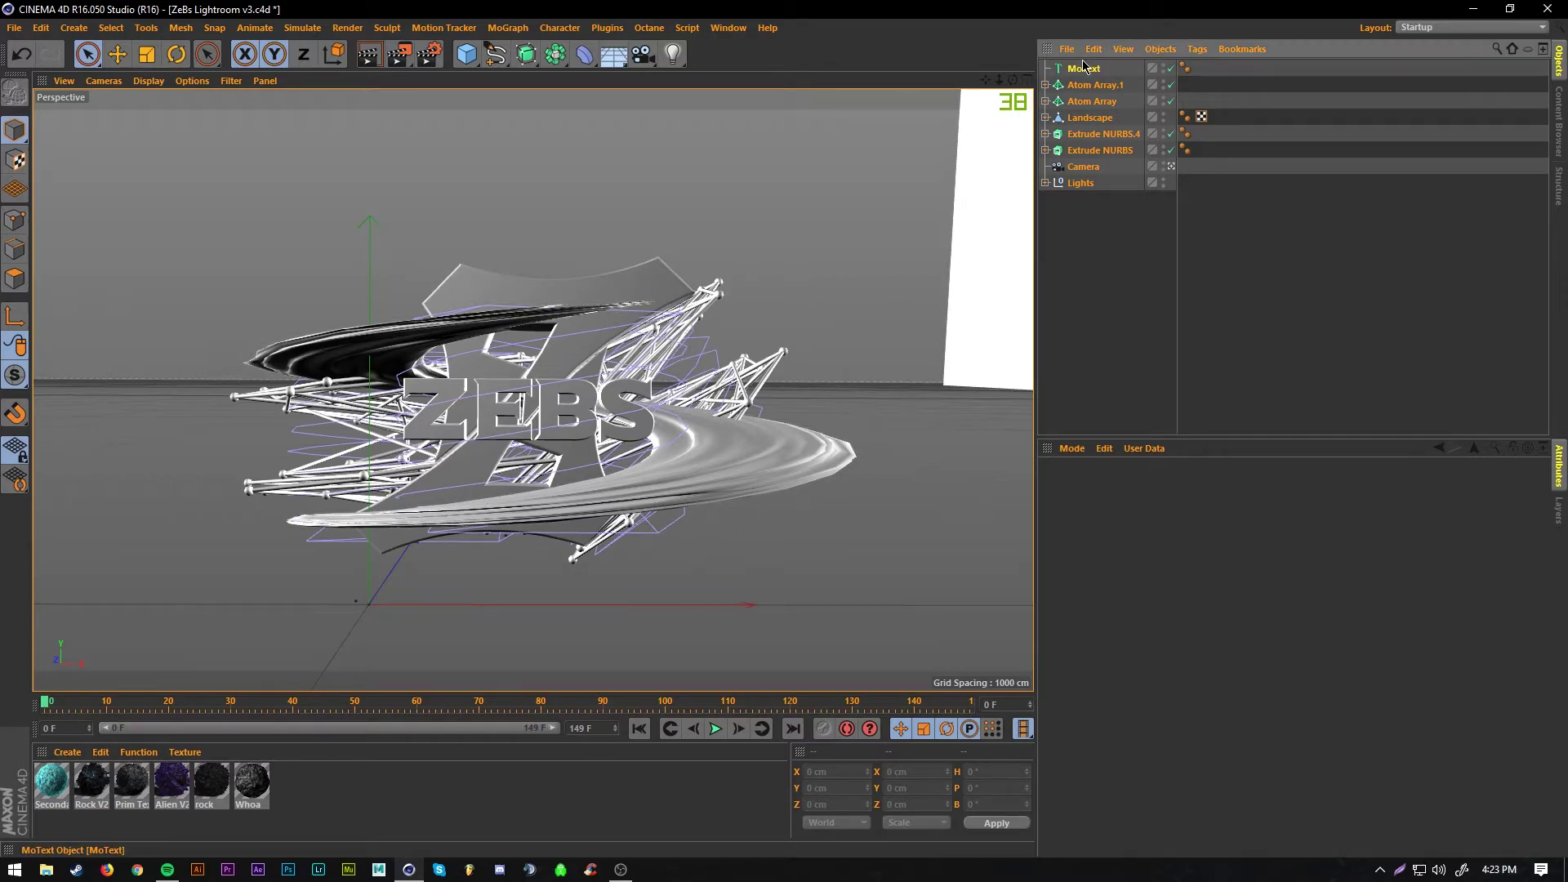
- Select all objects from the ZEBS text to the Extrude NURBS and rotate them together, tilting and turning the whole composition
left_click(1101, 151)
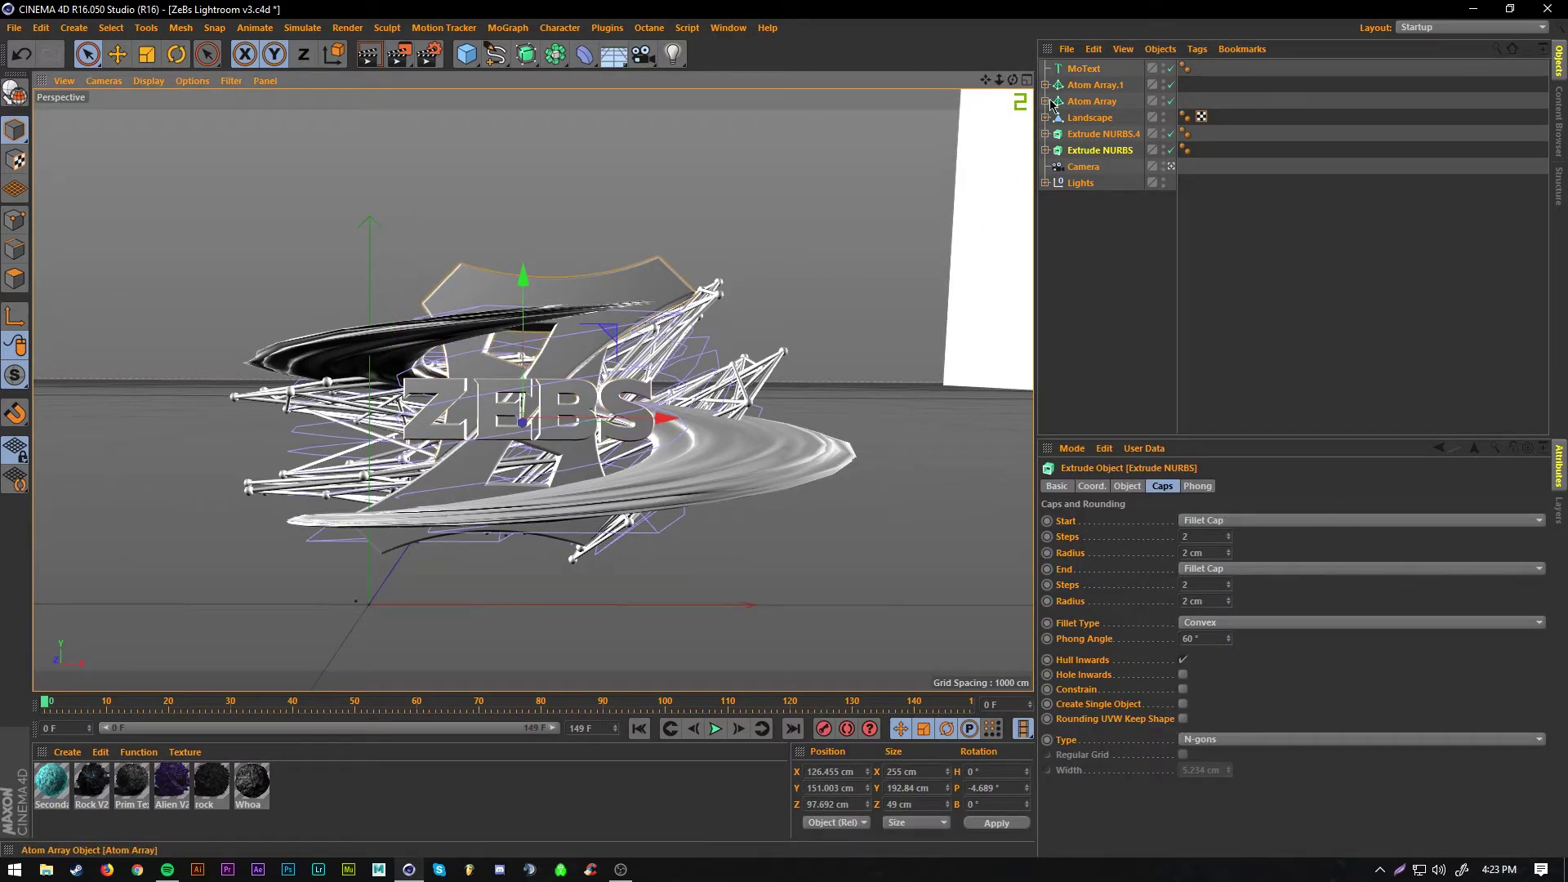
left_click(1082, 70, "shift")
left_click(177, 55)
left_click_drag(474, 451, 496, 420)
left_click(785, 308)
- Pull the original Atom Array slightly toward the camera along its depth axis
left_click(282, 372)
left_click(88, 55)
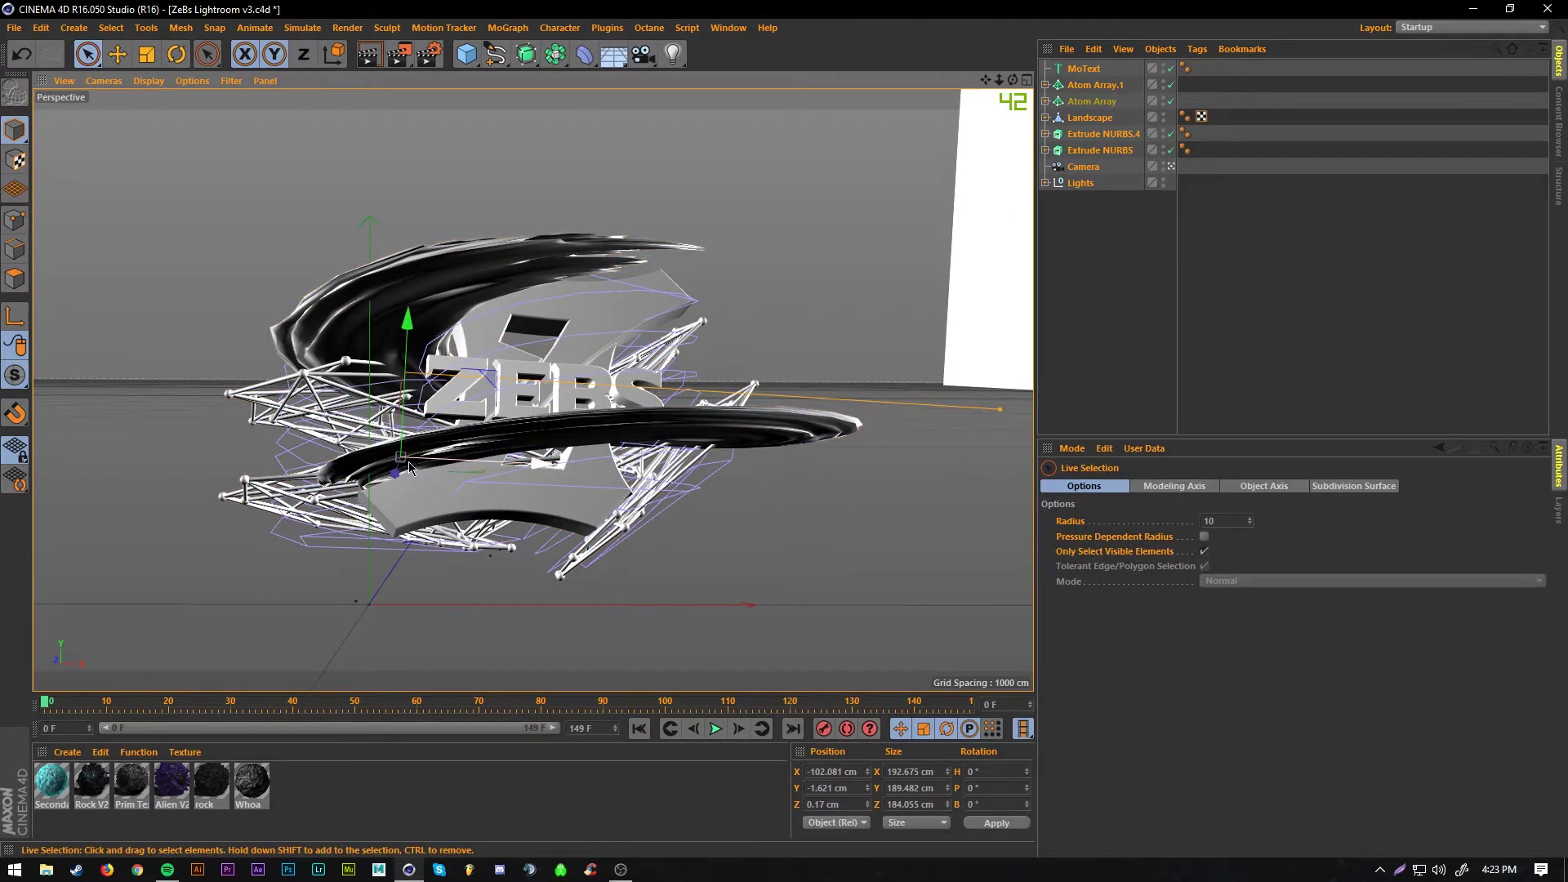
left_click_drag(400, 472, 401, 478)
left_click(742, 317)
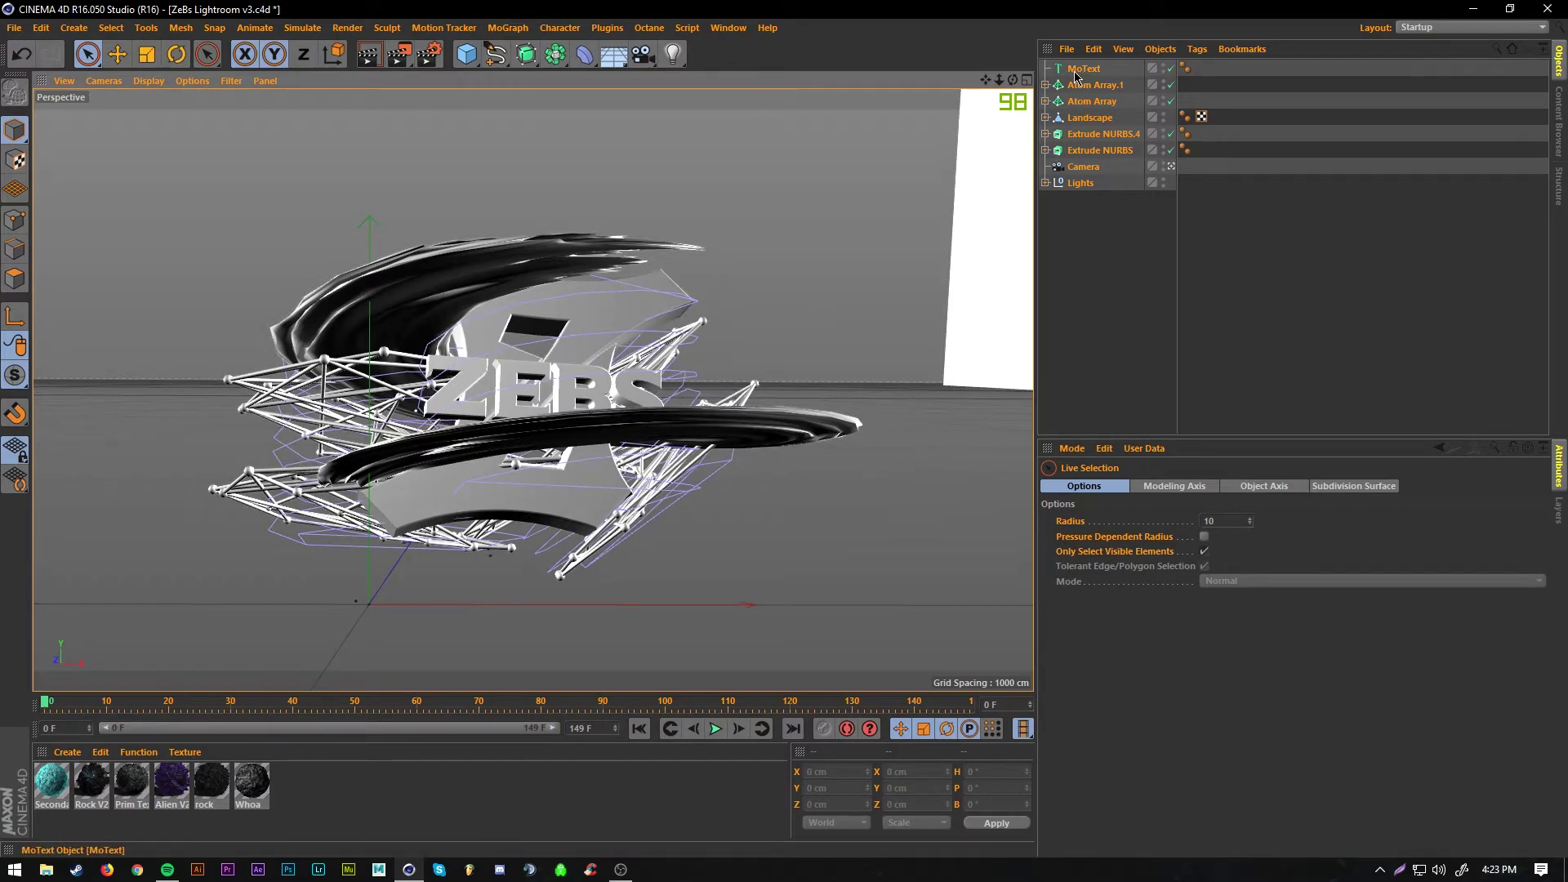
- Raise the ZEBS text and lower the twisted landscape slightly so the lettering clears the lower swoosh
left_click(531, 384)
left_click_drag(426, 289, 367, 274)
left_click(897, 215)
left_click(773, 426)
left_click(752, 299)
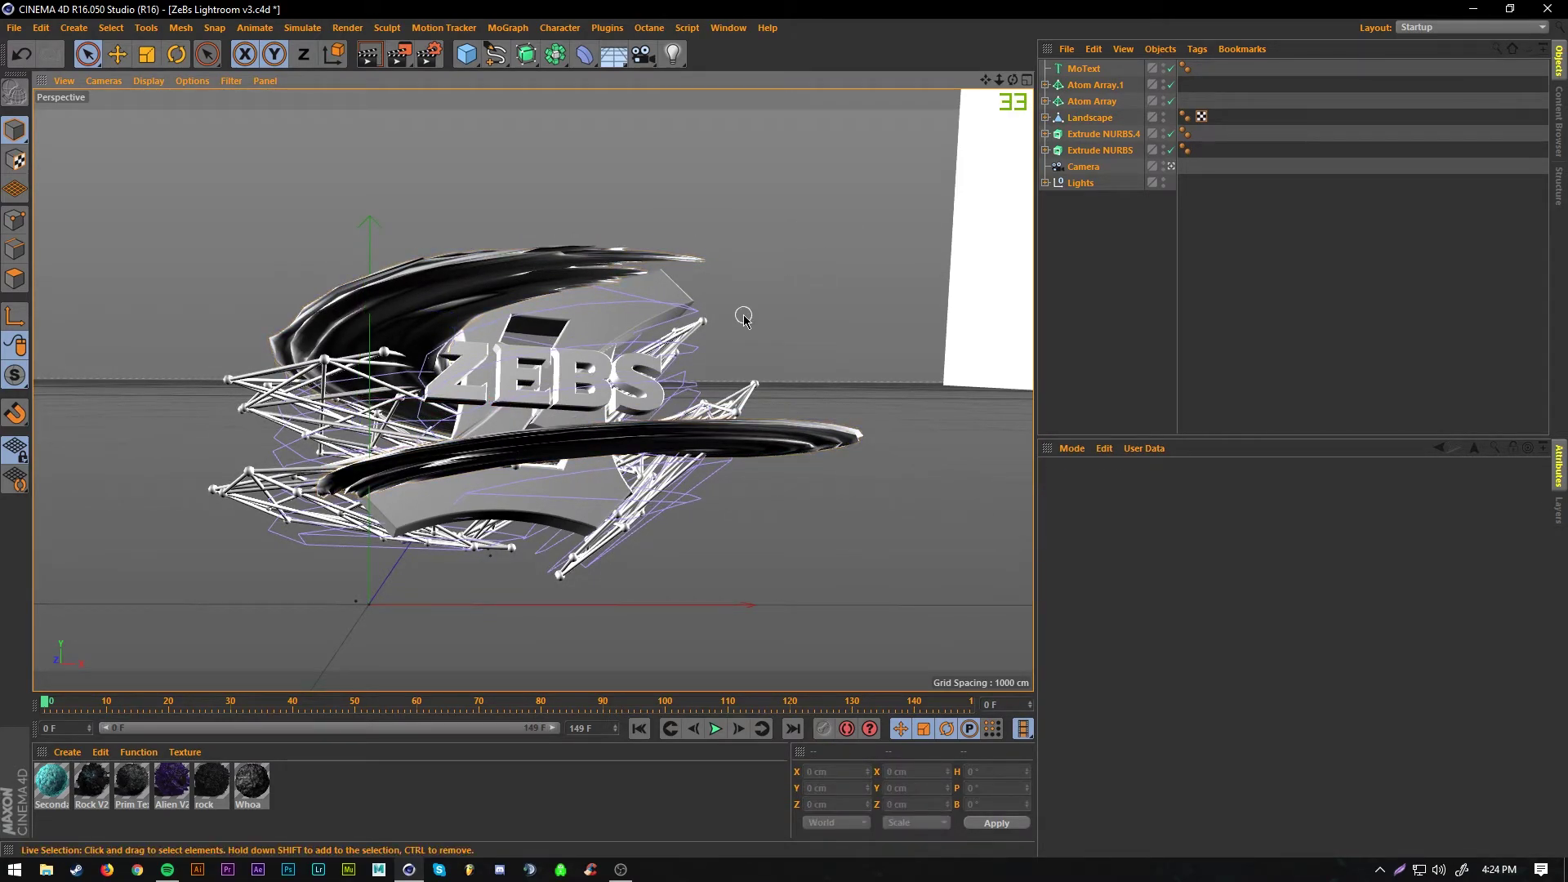
- Reselect the text, arrays, landscape and logo extrusions and rotate the group slightly further
left_click(1091, 69)
left_click(1090, 151, "shift")
left_click(177, 55)
mouse_move(485, 449)
left_mouse_down()
mouse_move(471, 446)
mouse_move(507, 444)
mouse_move(509, 479)
mouse_move(511, 441)
left_mouse_up()
left_click(794, 329)
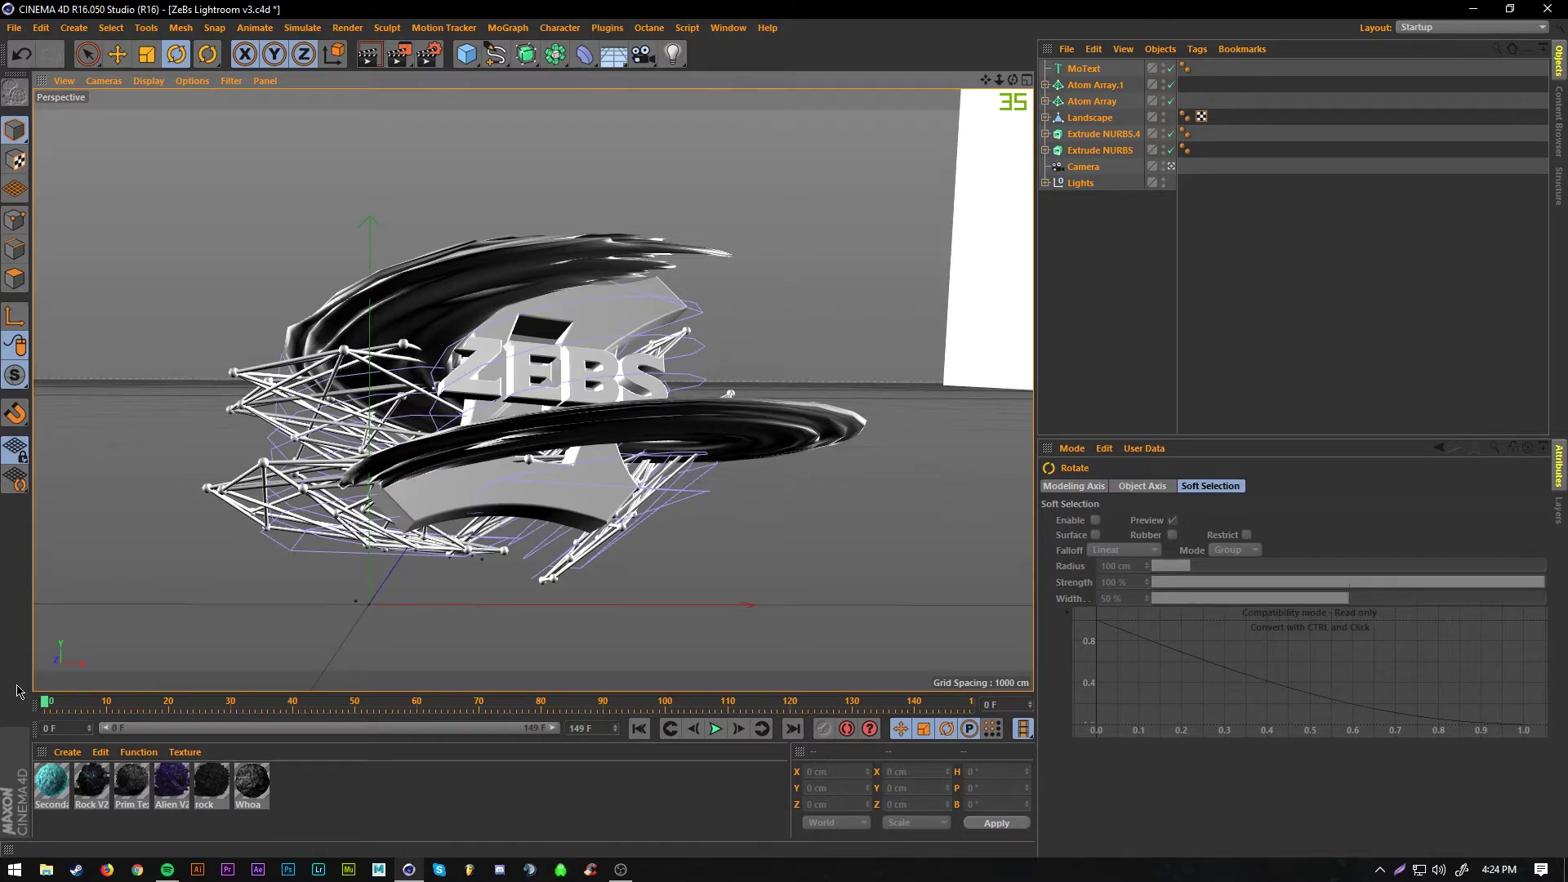
- Create a new material and load Colorful-Grungy-Watercolor-Texture-Backgrounds.jpg as its colour texture without copying it to the project location
double_click(372, 775)
double_click(48, 783)
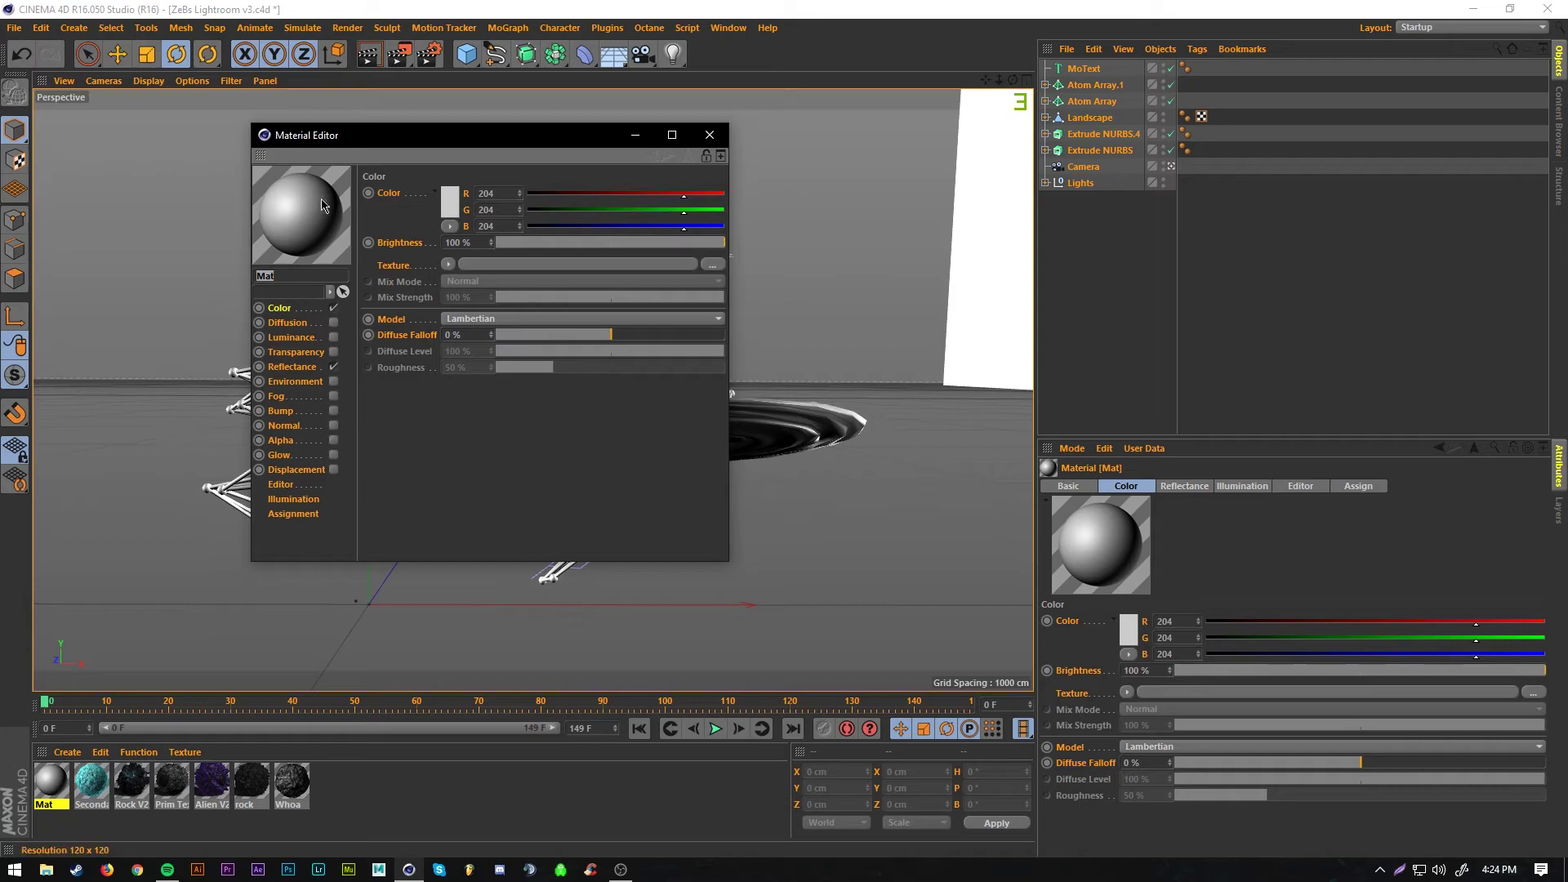
left_click_drag(353, 128, 929, 187)
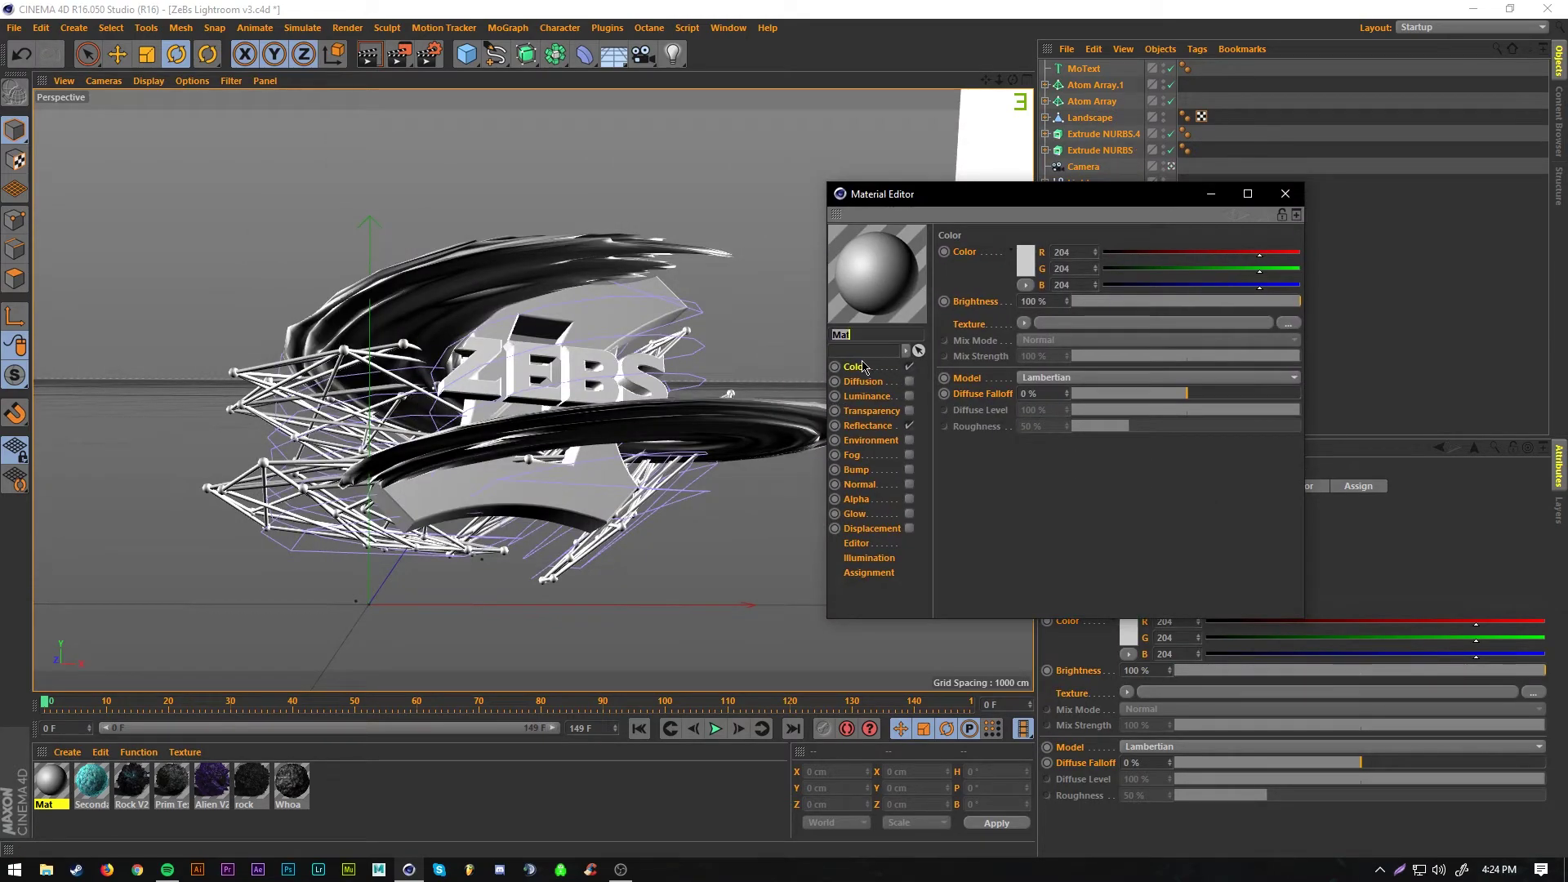
left_click(1072, 323)
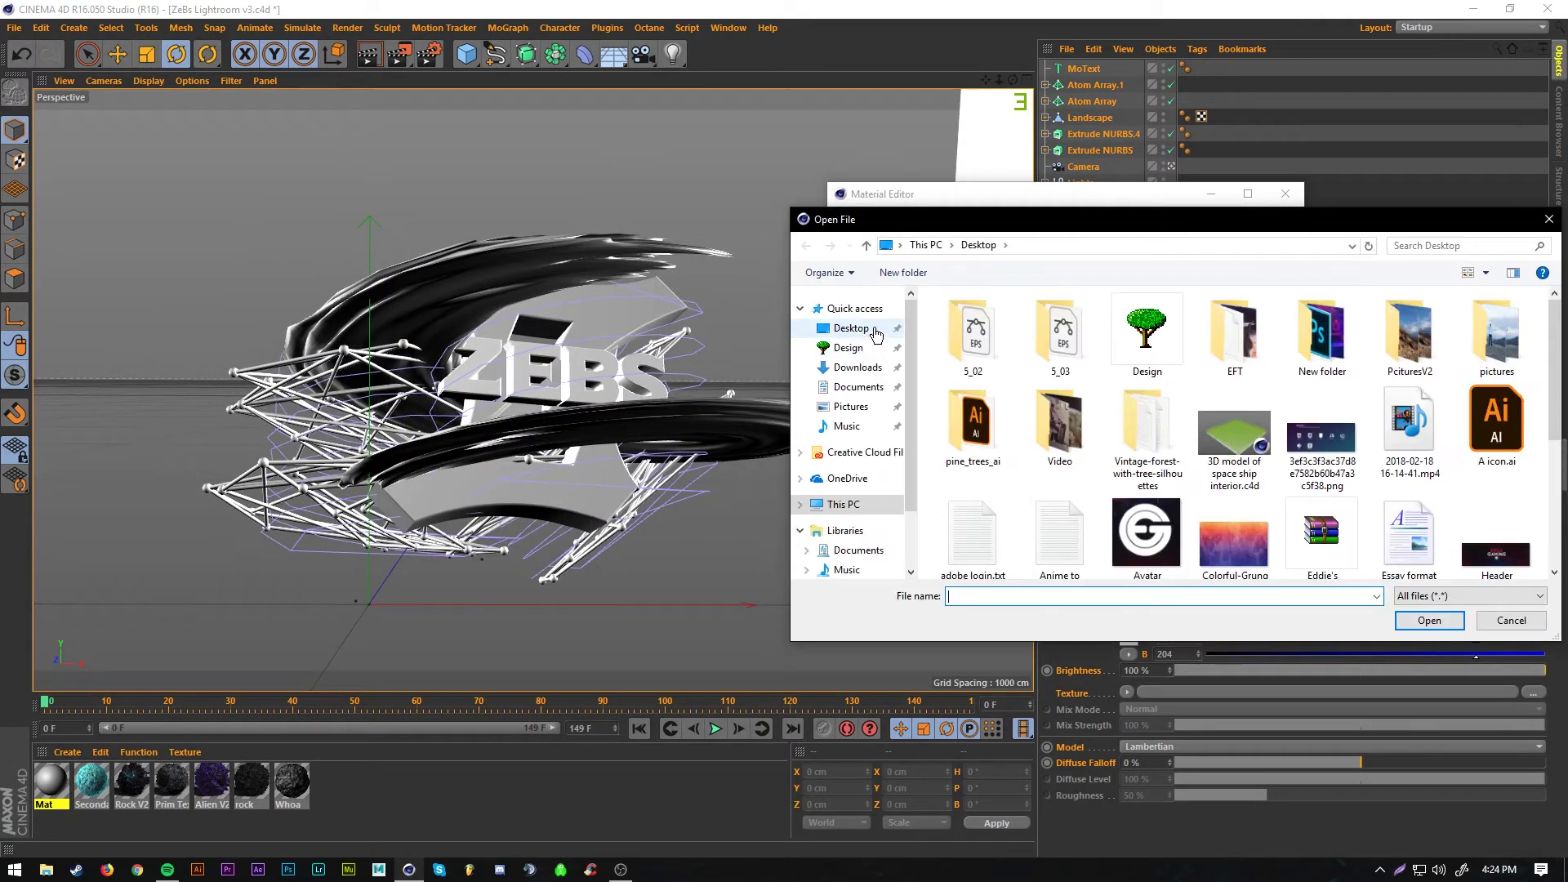
left_click(1249, 551)
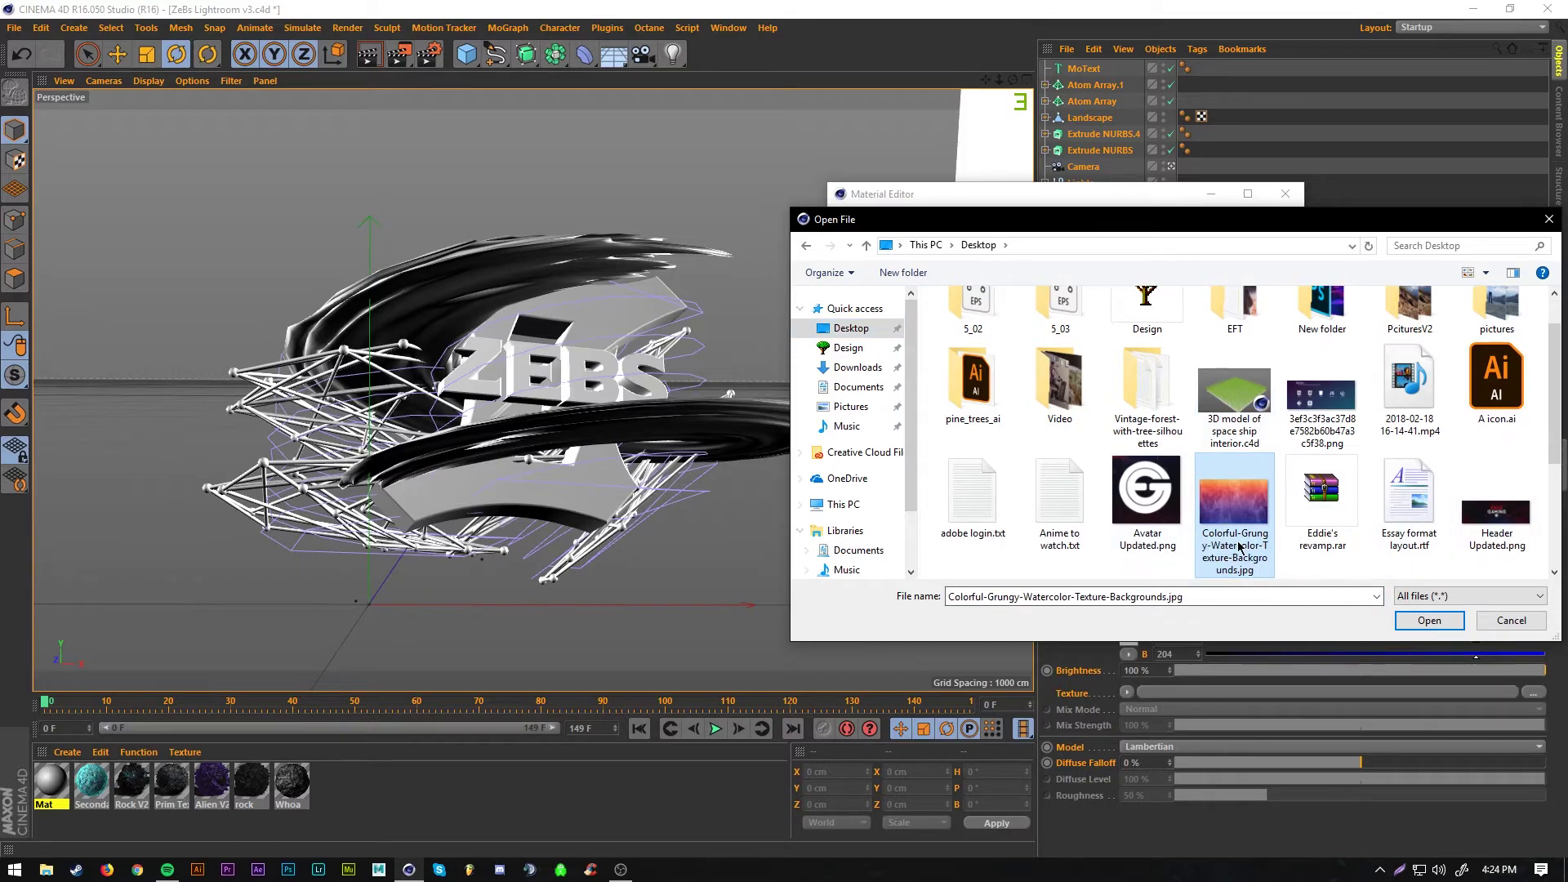
double_click(1238, 480)
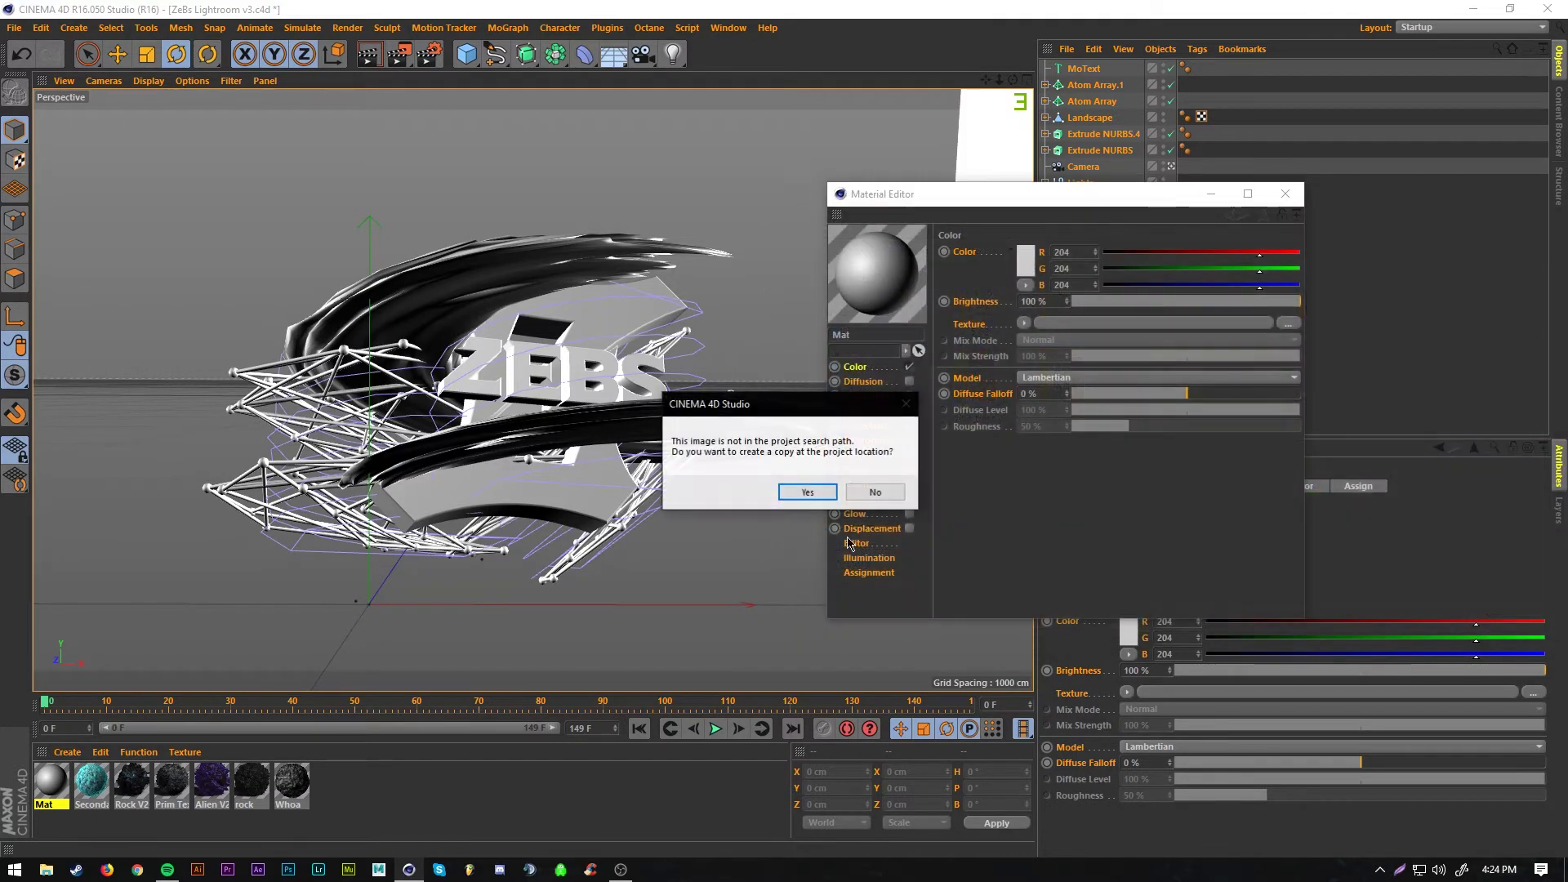
left_click(891, 493)
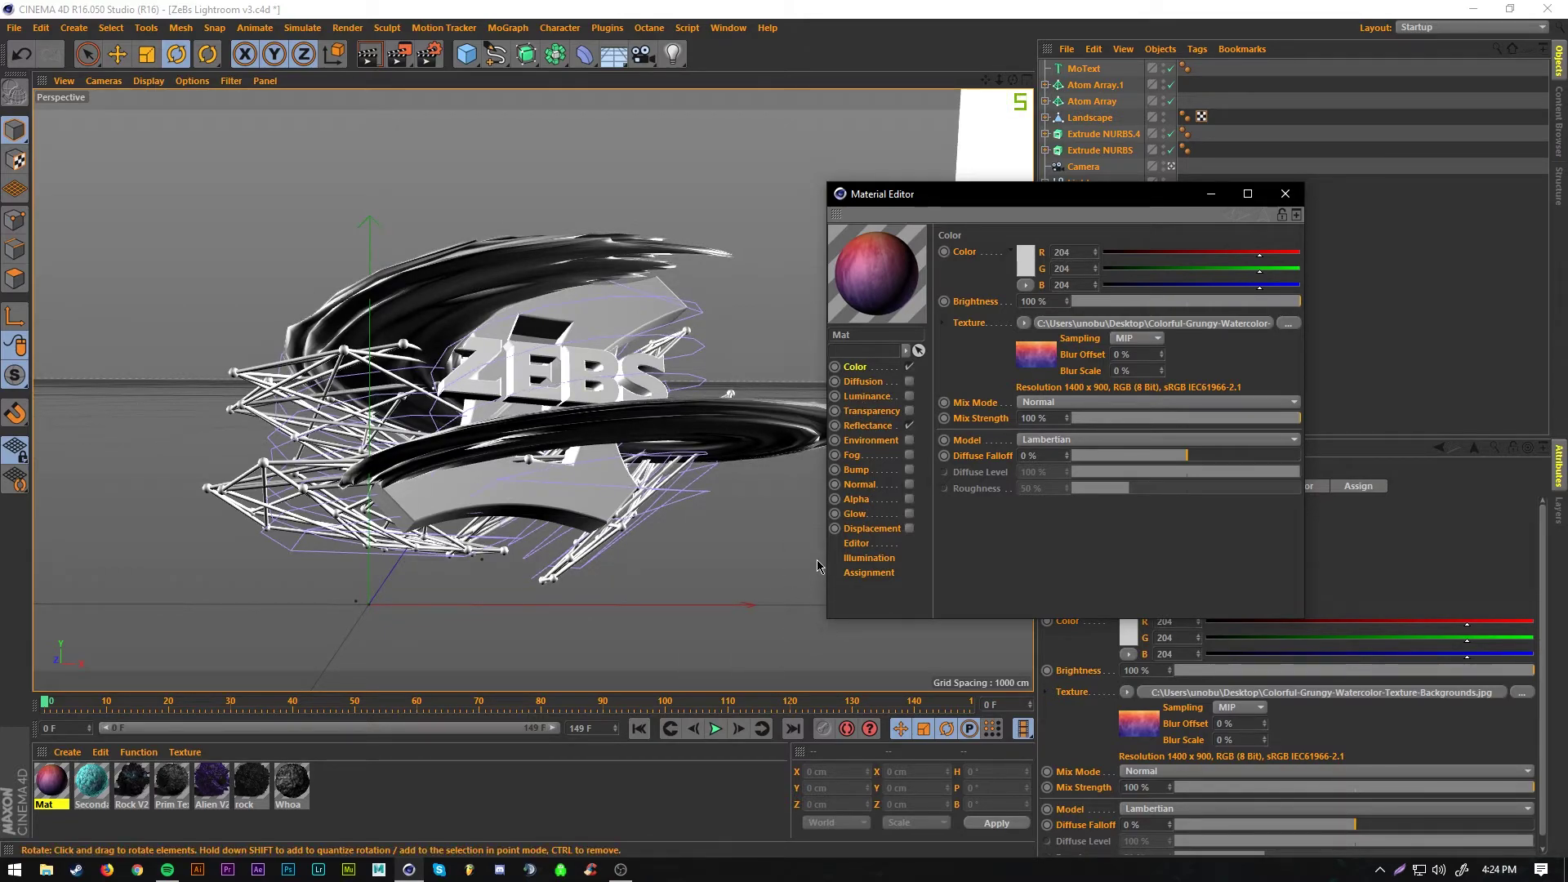
- Enable Glow on the new material with an inner strength of 25% and an outer strength of 50%
left_click(854, 513)
left_click(910, 515)
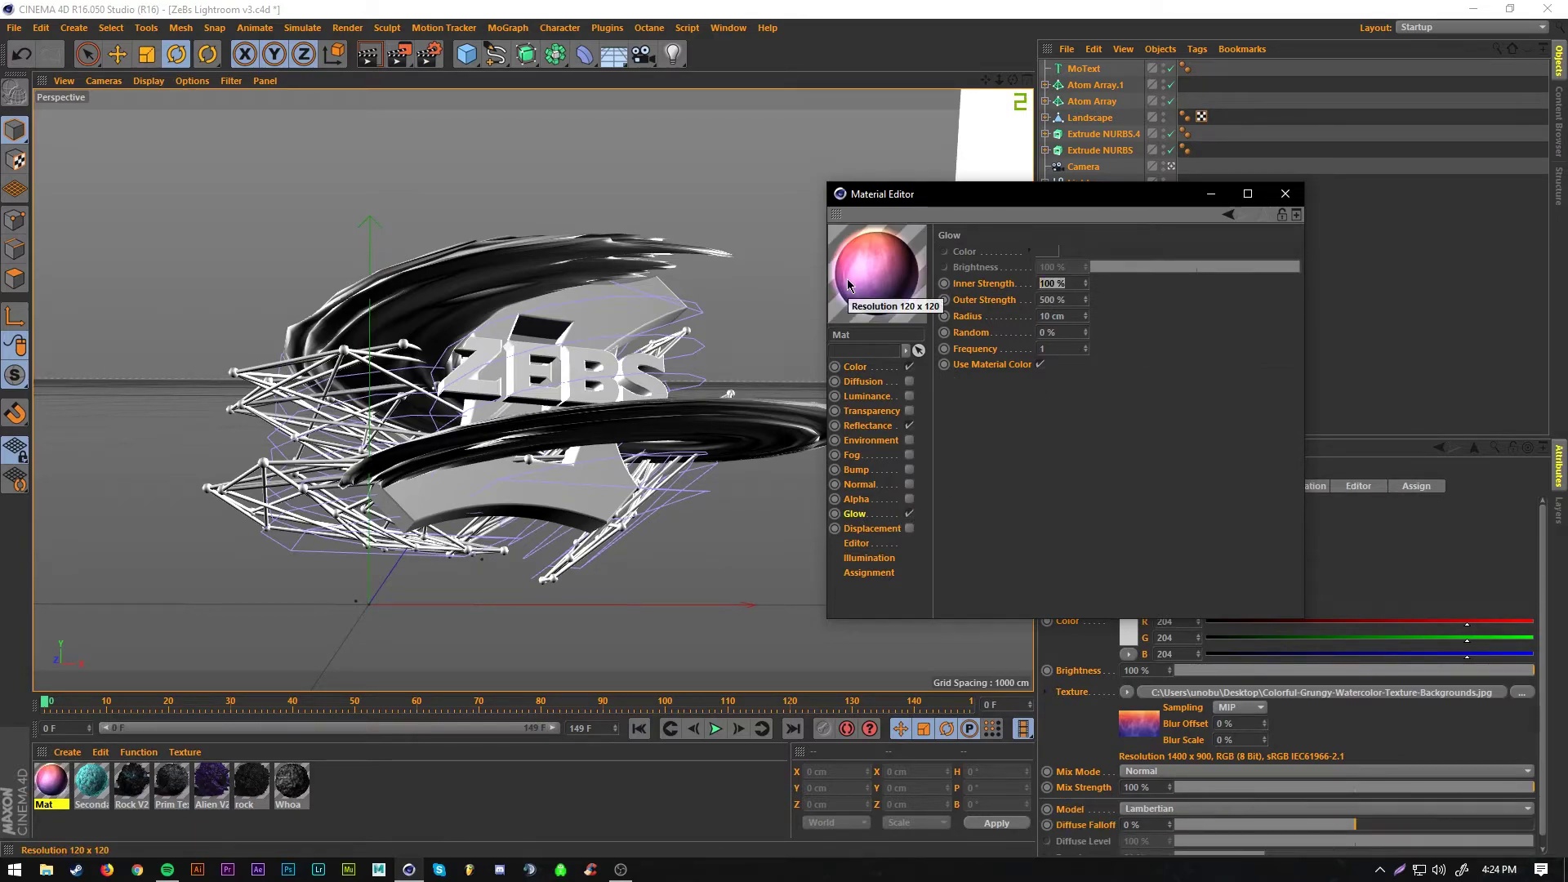
type("25")
key("Return")
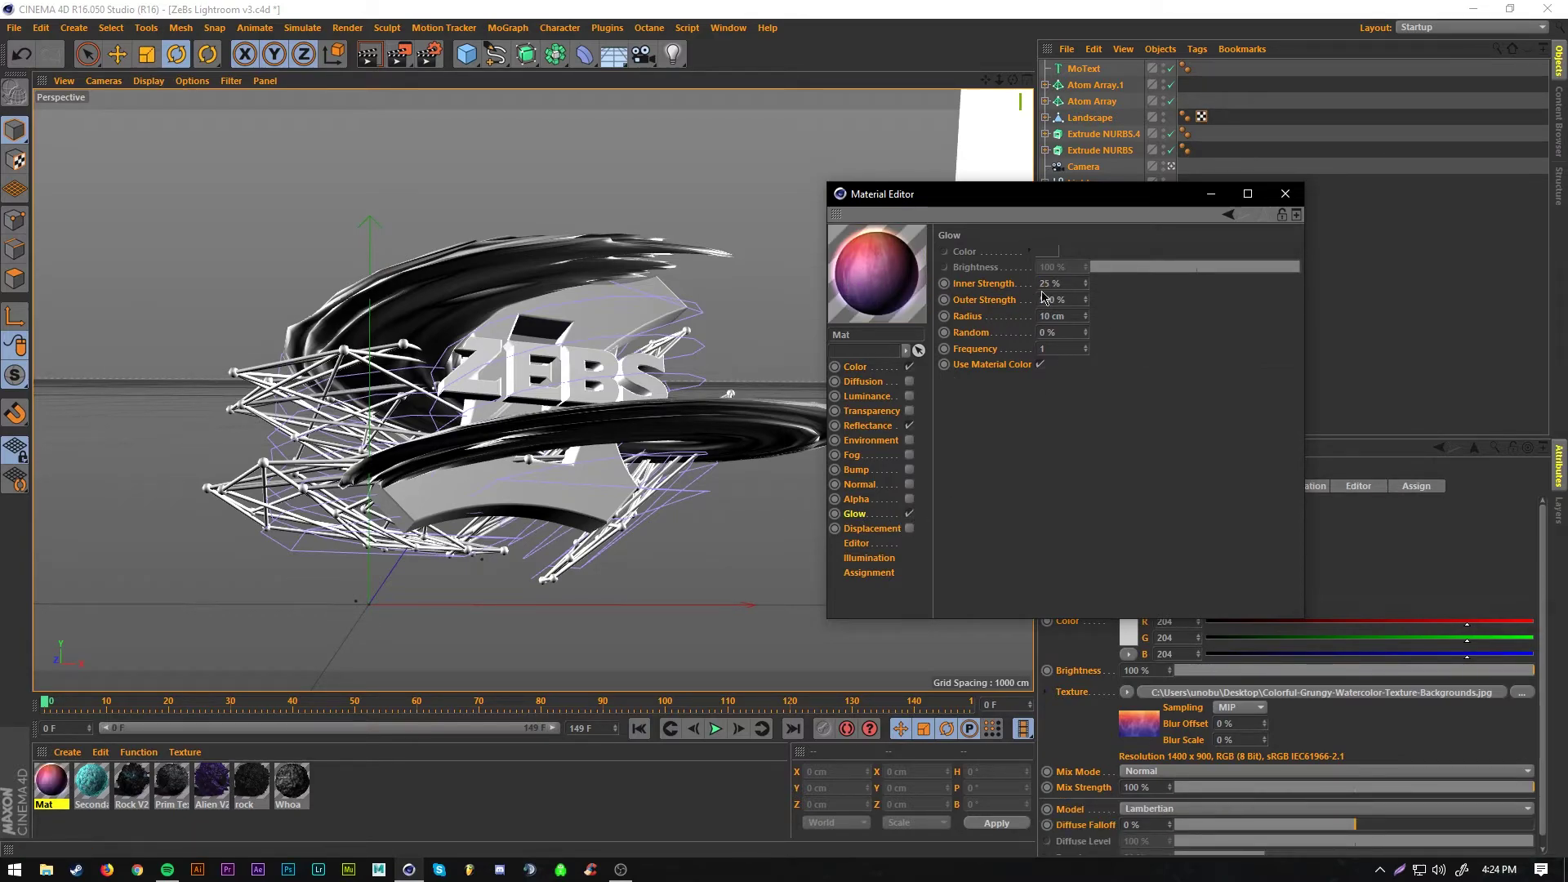
type("50")
key("Return")
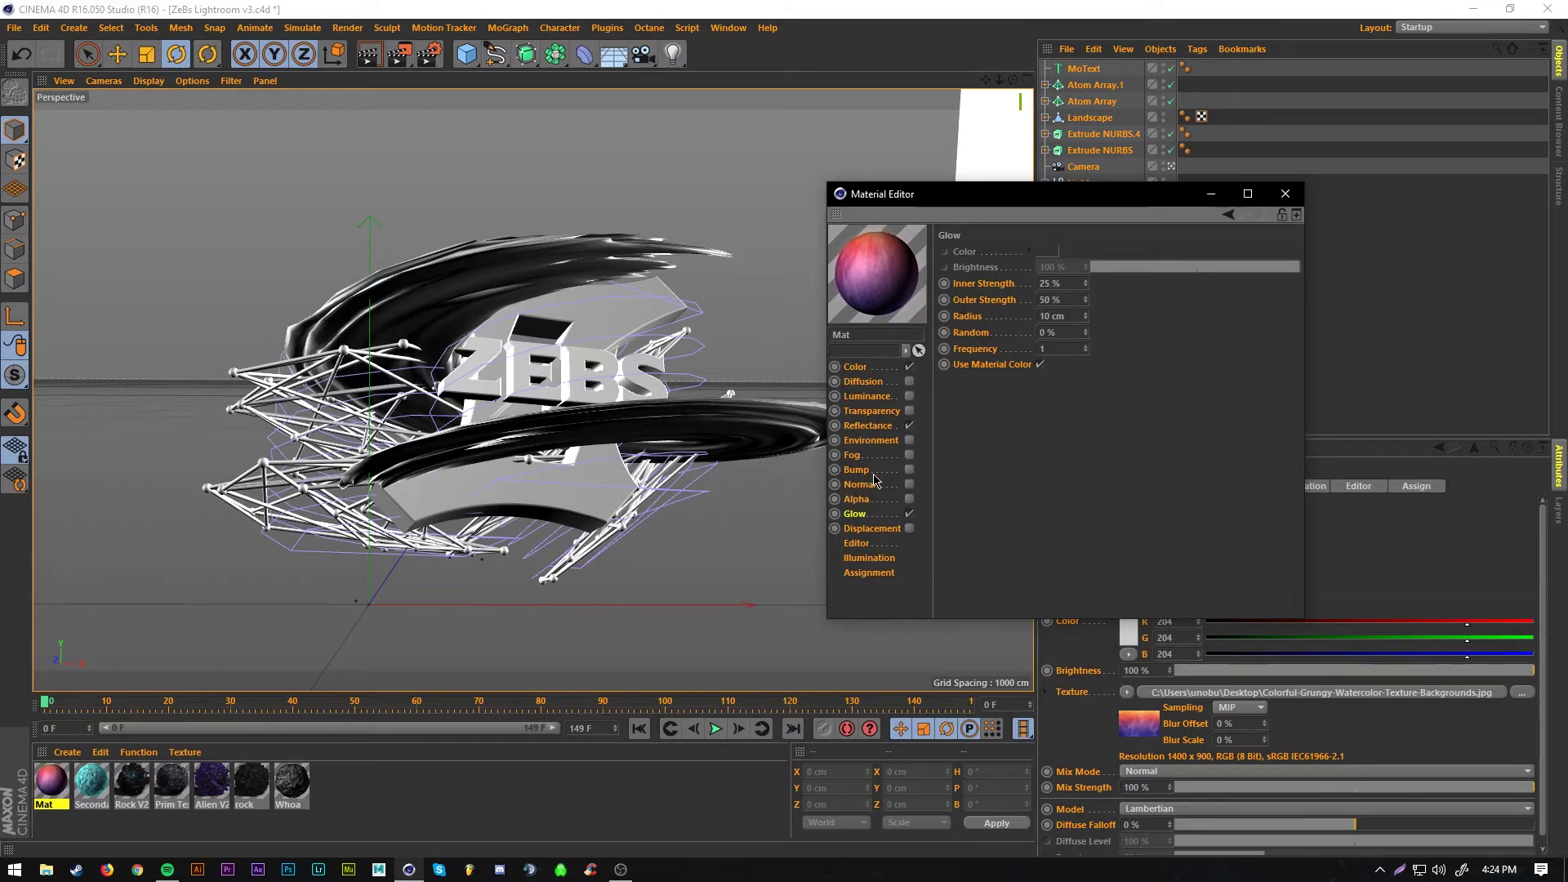
- Enable the material's Luminance and set its brightness to 15%
left_click(872, 396)
left_click(909, 396)
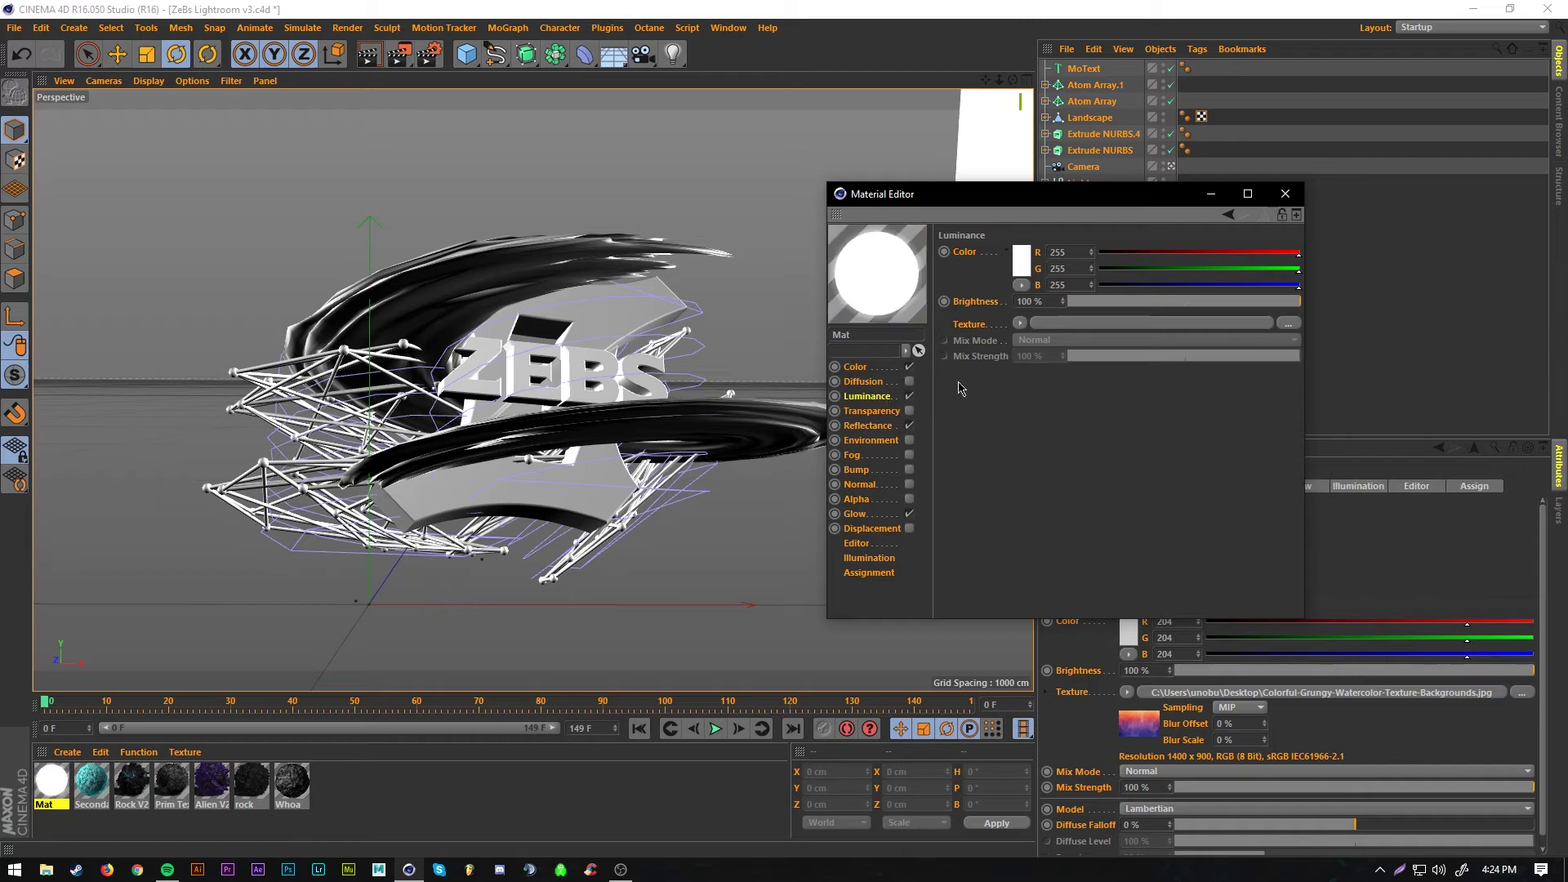
left_click_drag(1142, 304, 1109, 303)
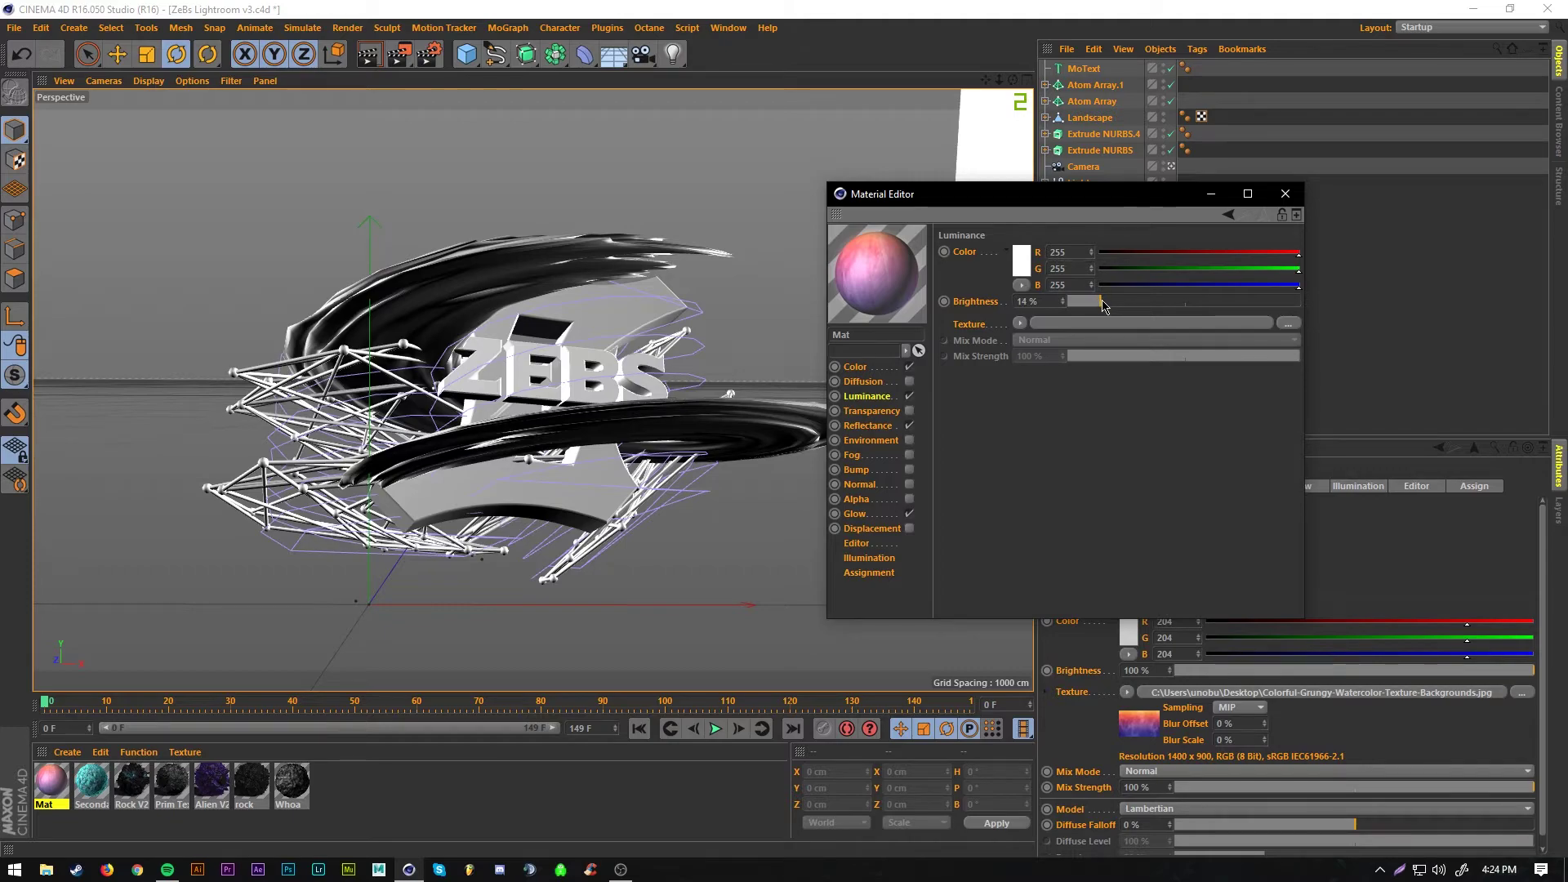
left_click_drag(1107, 304, 1105, 304)
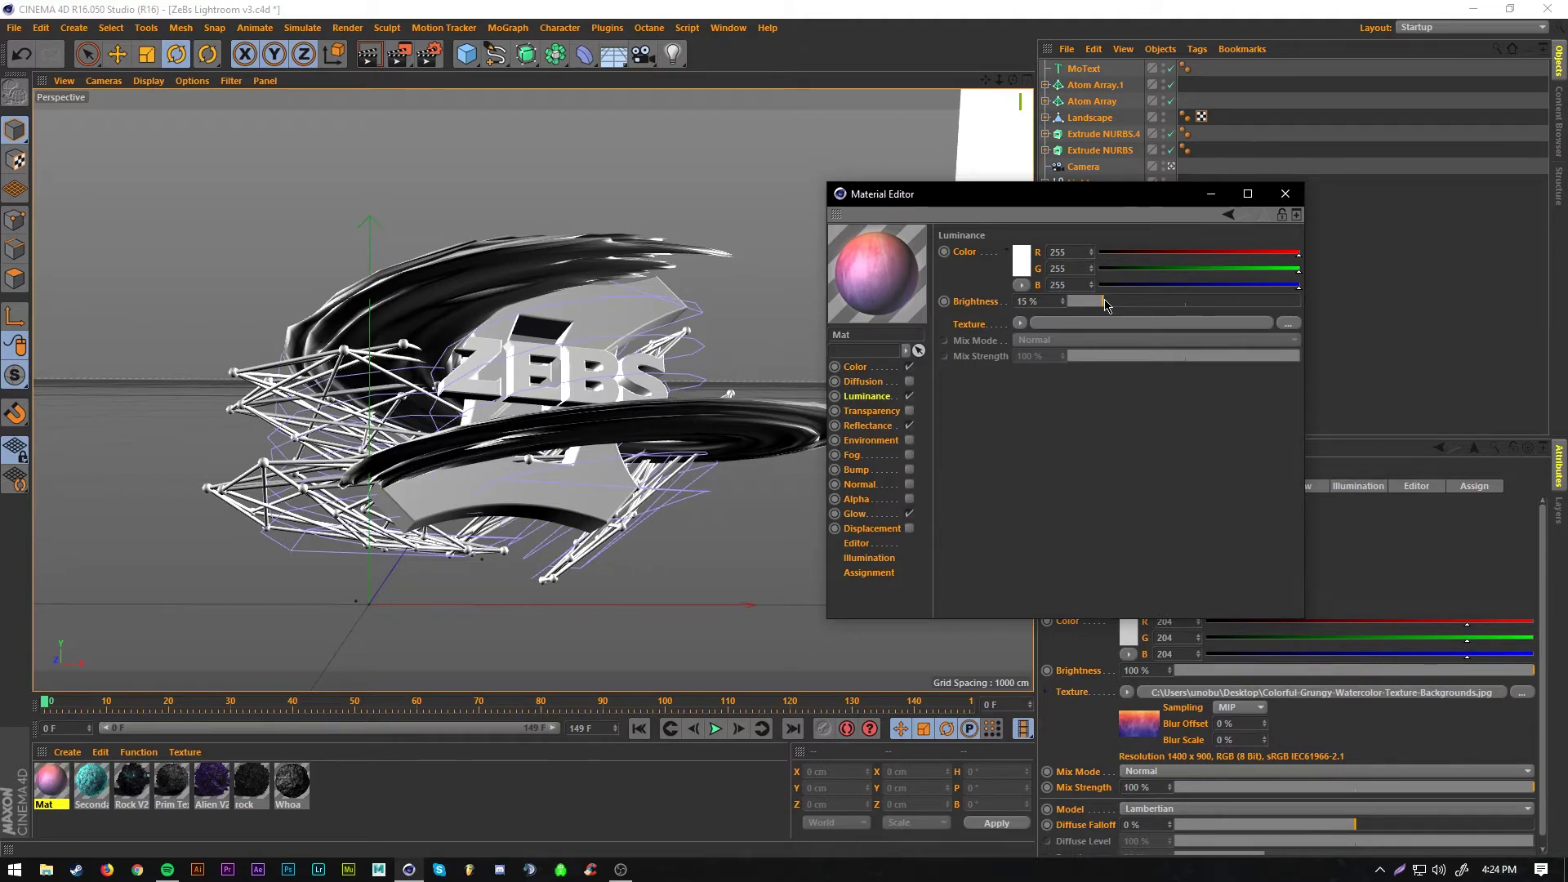
- Switch the material preview to a different sample object and review the Transparency and Bump channels
right_click(895, 287)
left_click(968, 726)
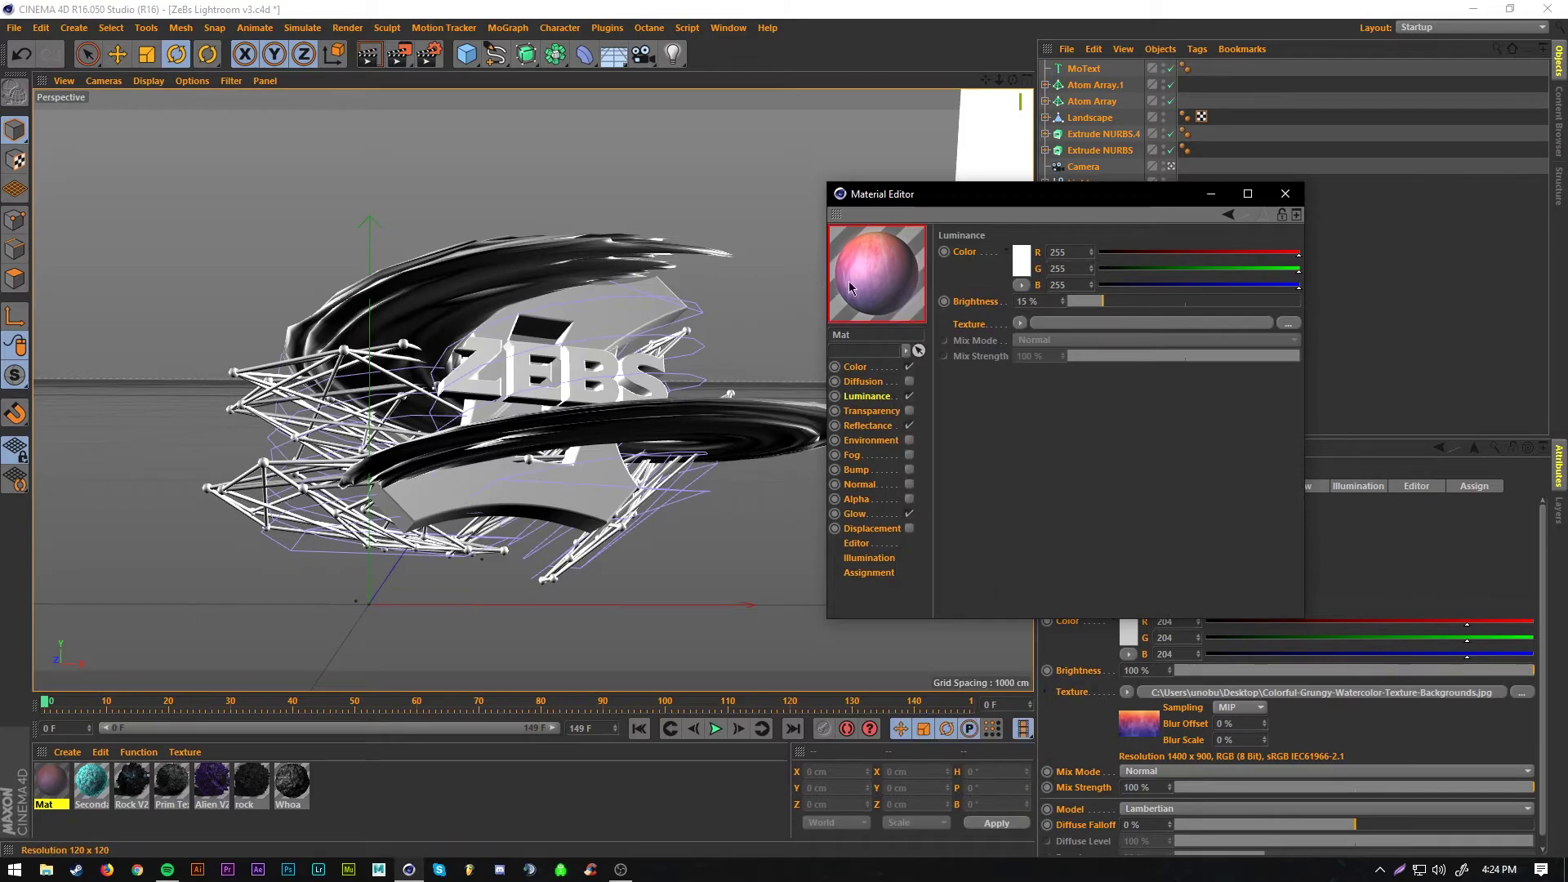
right_click_drag(863, 258, 865, 250)
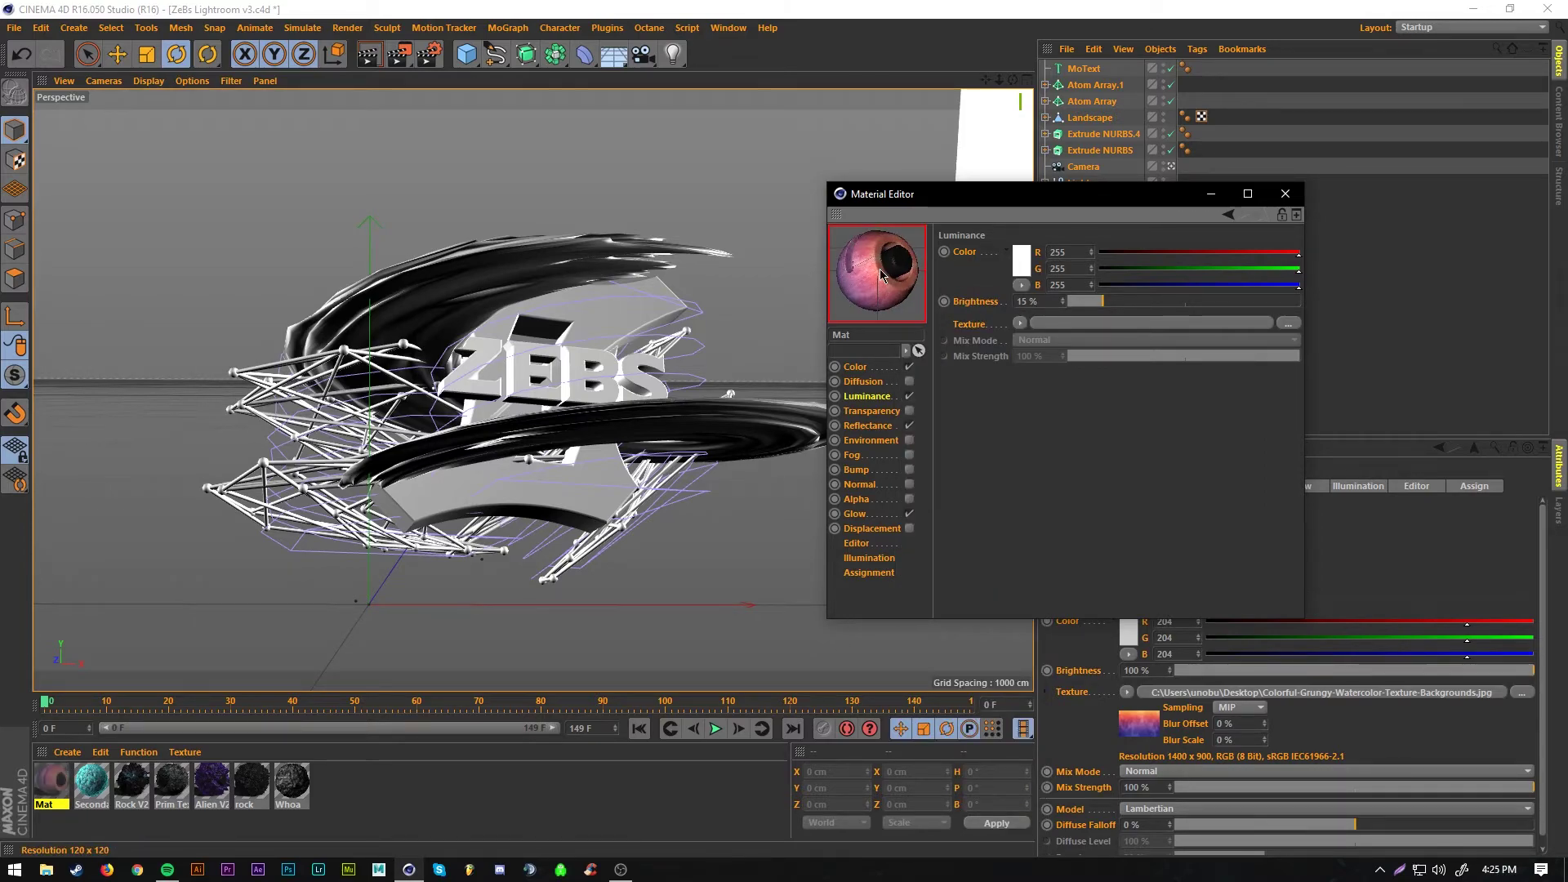
left_click(880, 411)
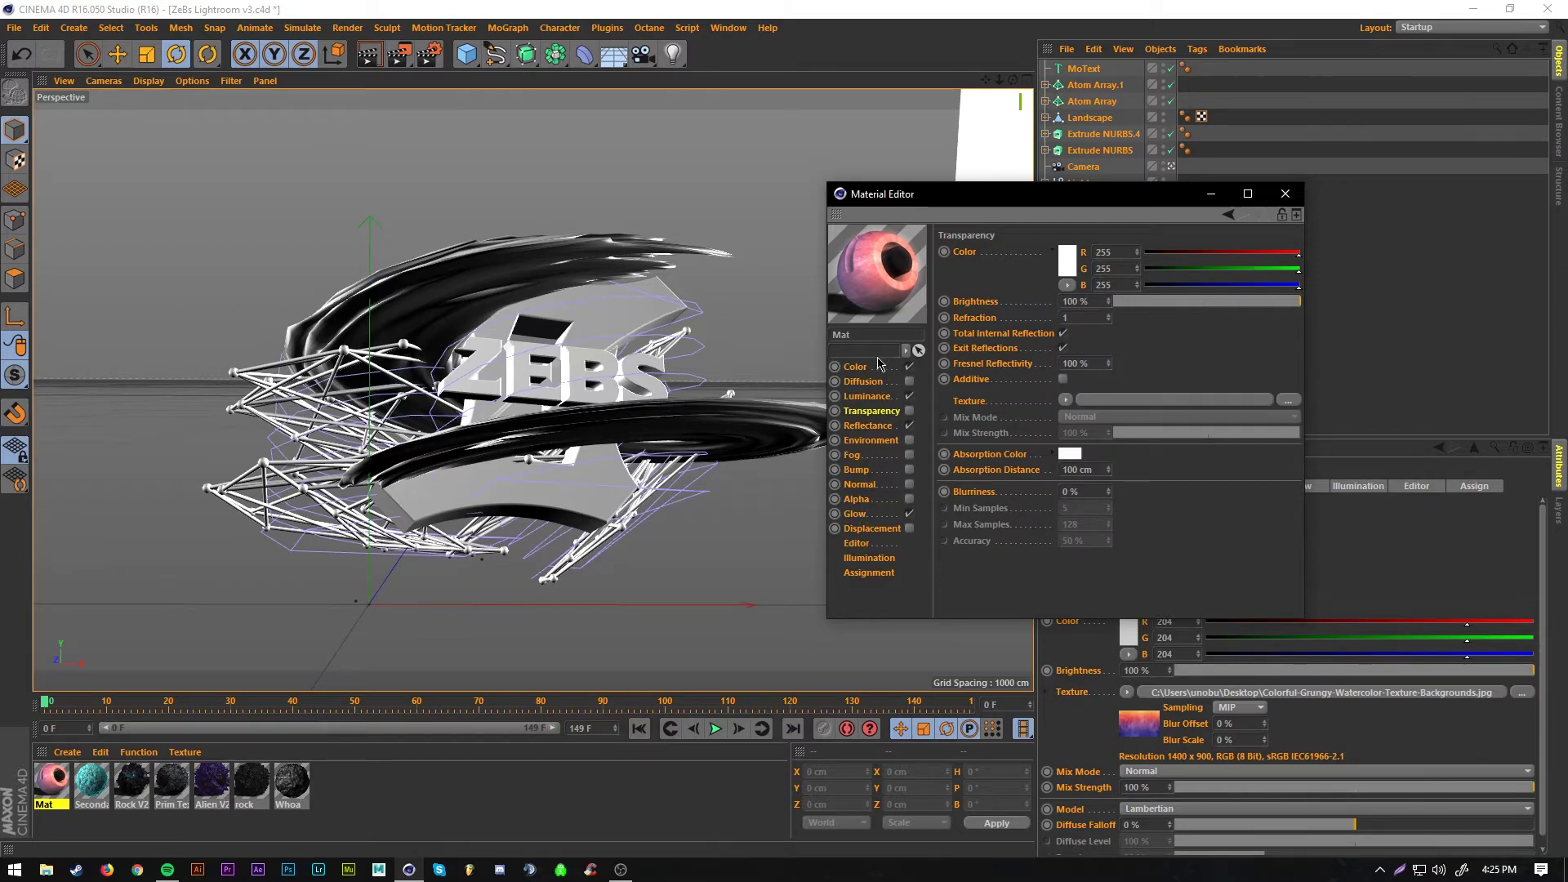
left_click(909, 470)
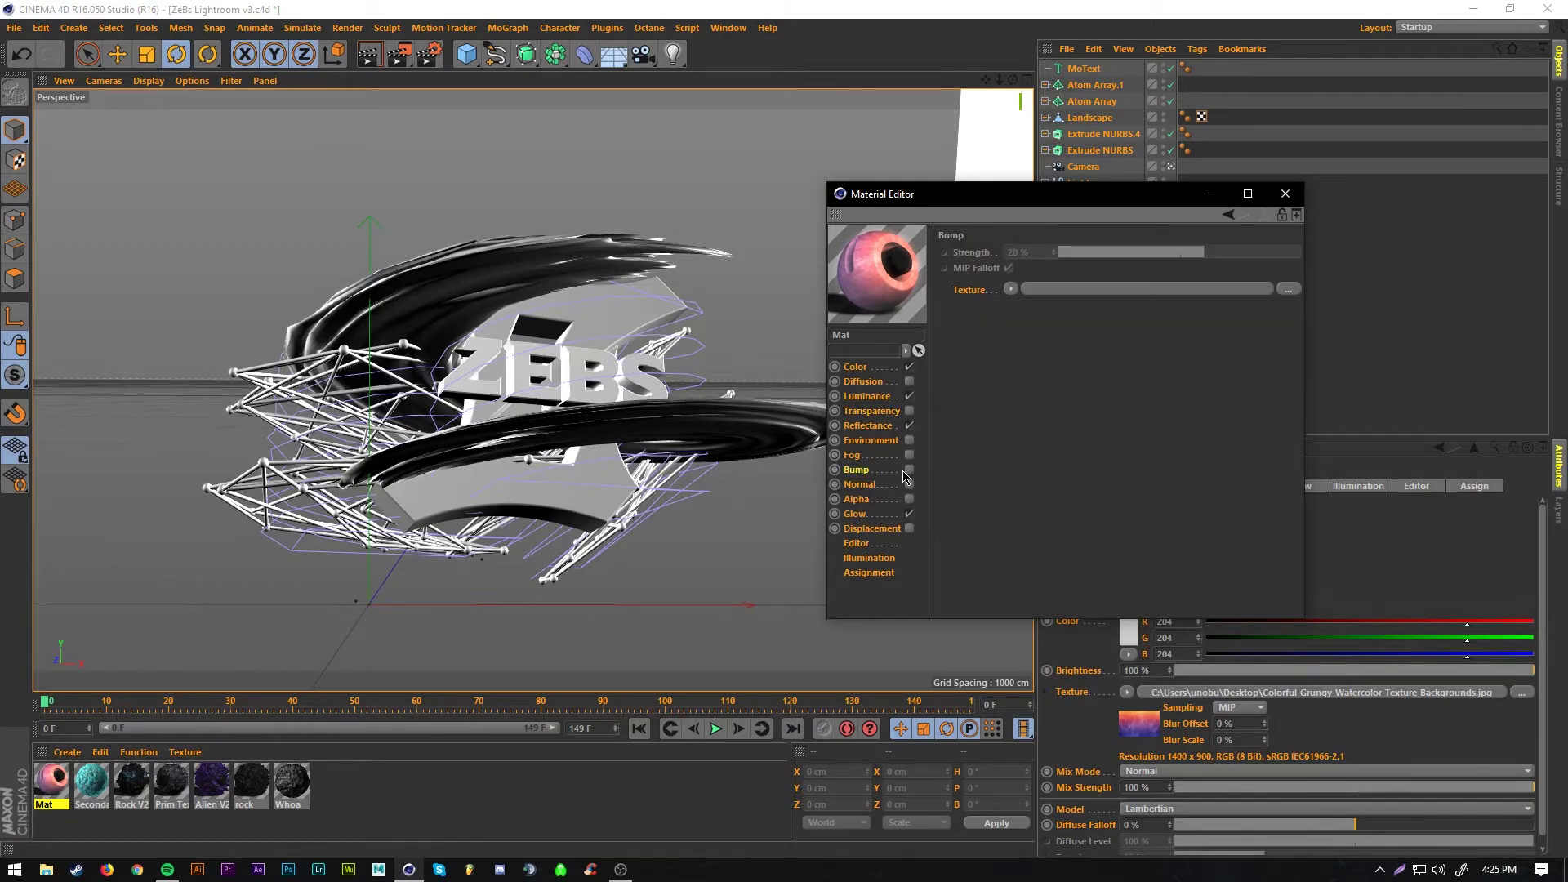
left_click(909, 471)
- Apply the new watercolor material to the ZEBS text, both Atom Arrays and the landscape
left_click_drag(45, 788, 1099, 68)
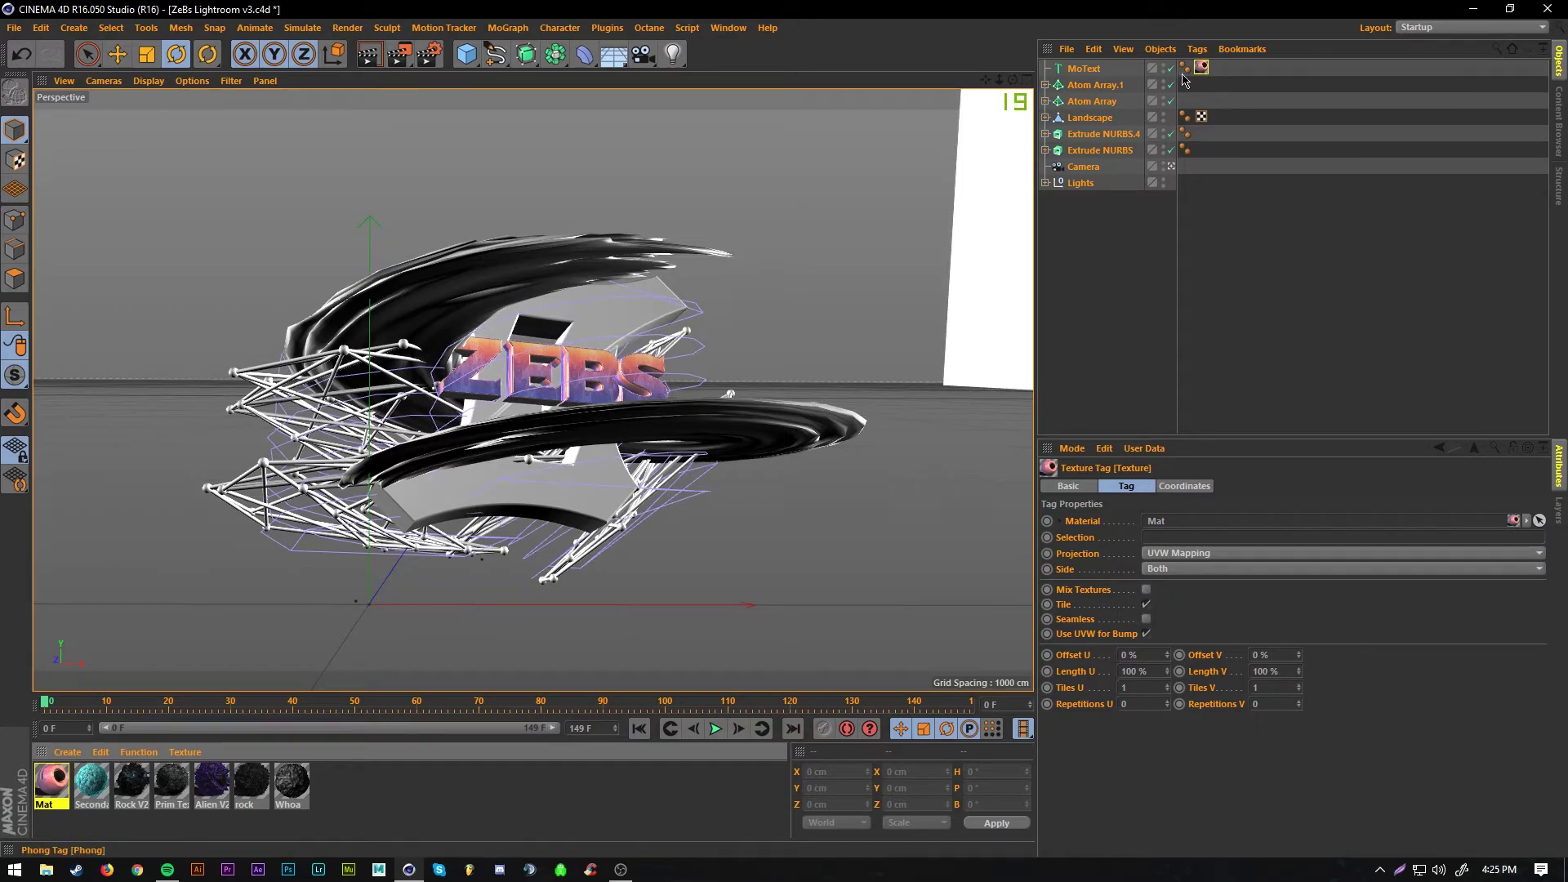
left_click_drag(1201, 68, 1186, 102, "ctrl")
left_click_drag(1187, 103, 1219, 117, "ctrl")
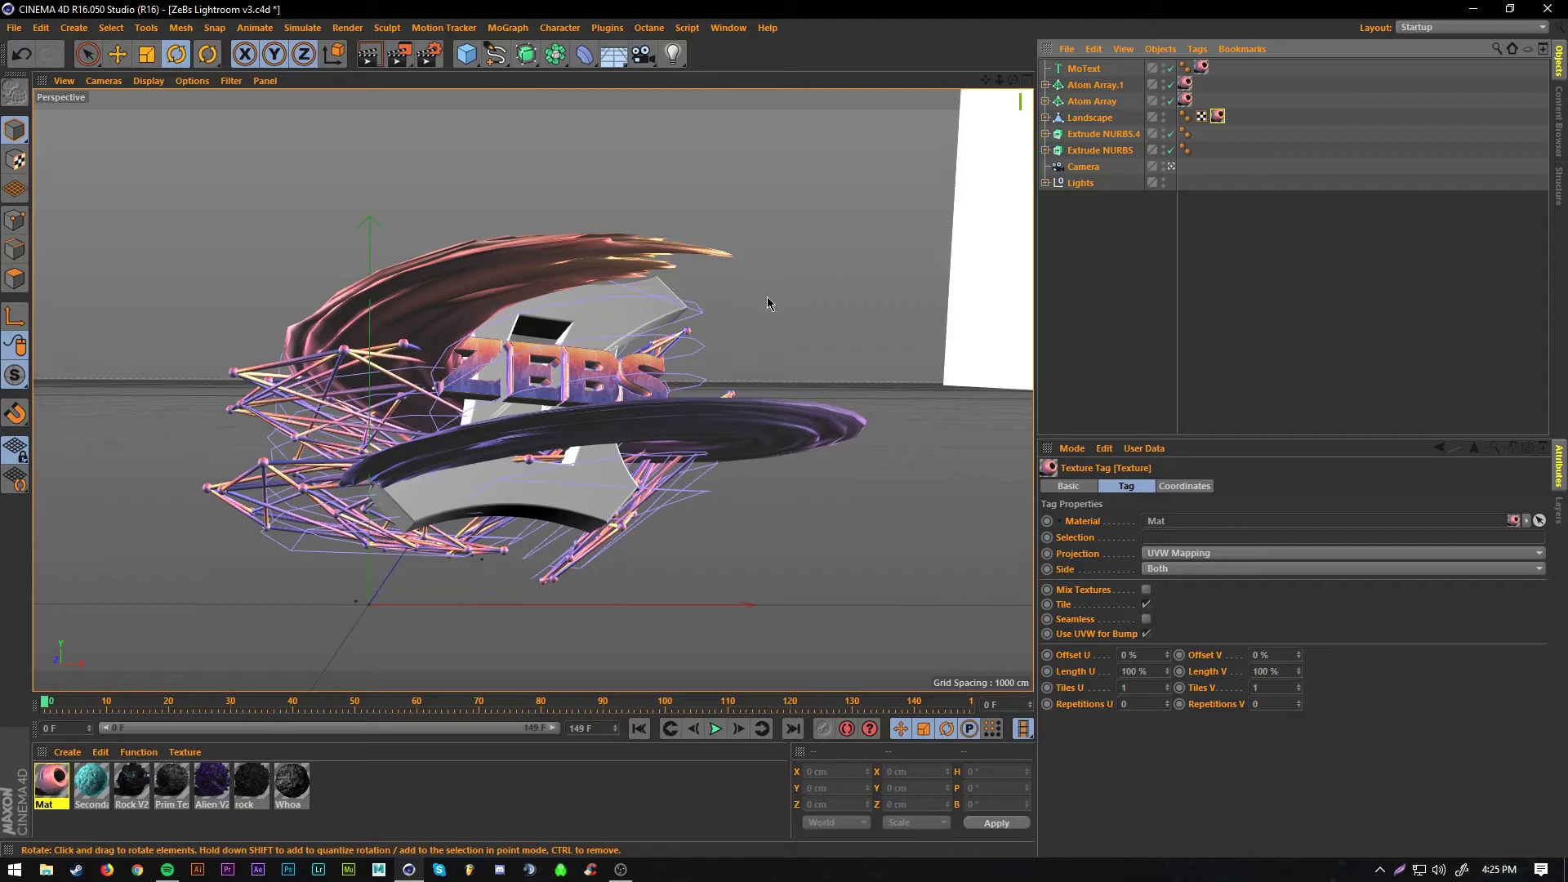
- Set the watercolor texture tags on the text, both Atom Arrays and the landscape to Cubic projection with Seamless enabled
left_click(1186, 100, "shift")
left_click(1186, 84, "shift")
left_click(1201, 67, "shift")
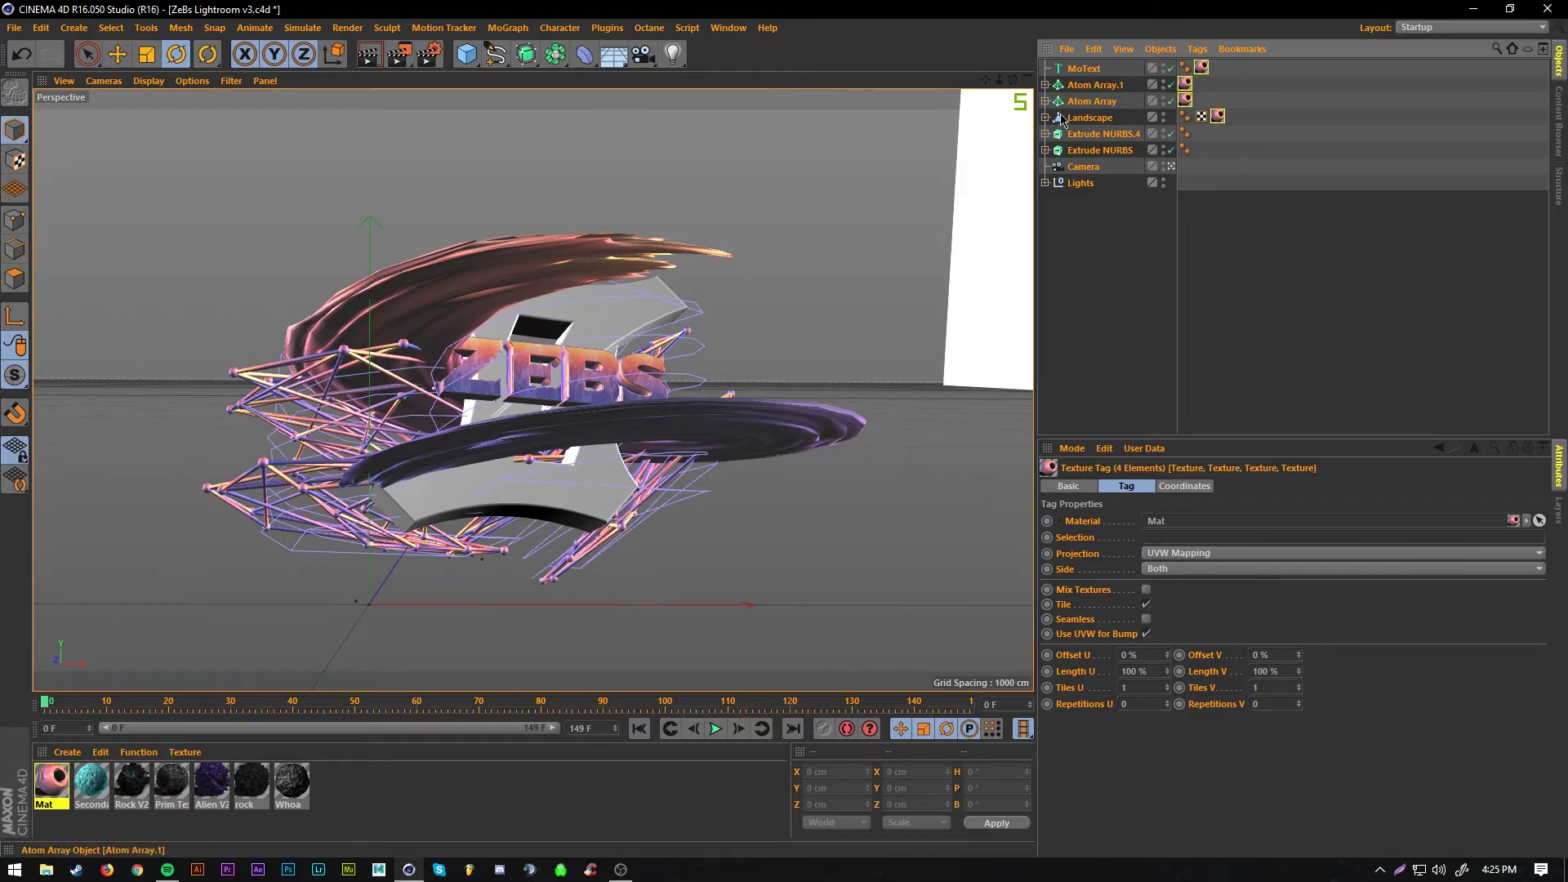
left_click(1167, 560)
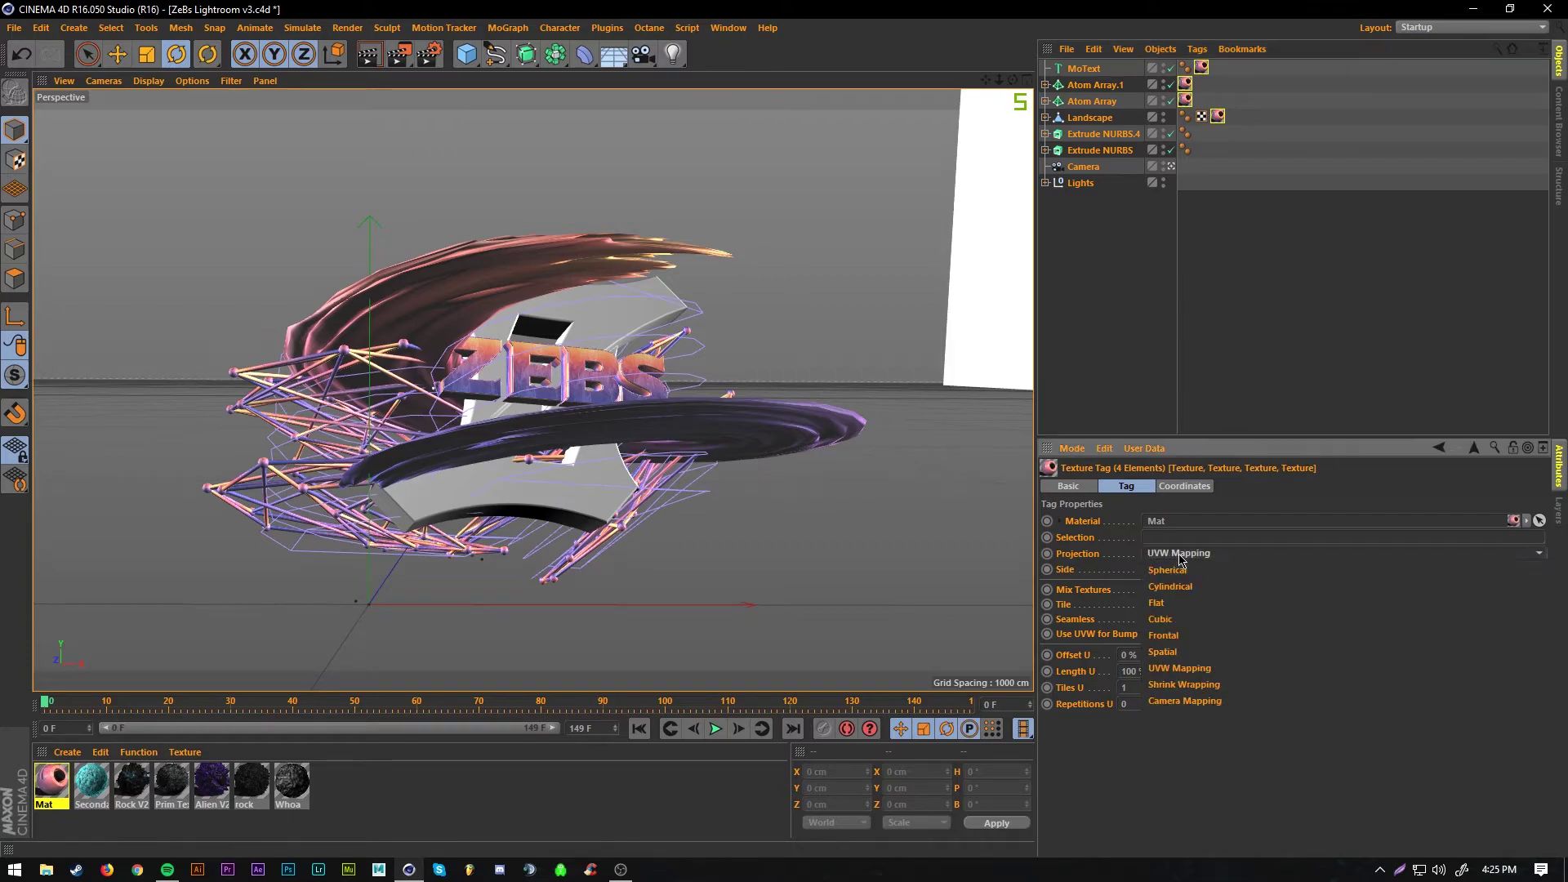
left_click(1187, 623)
left_click(1148, 620)
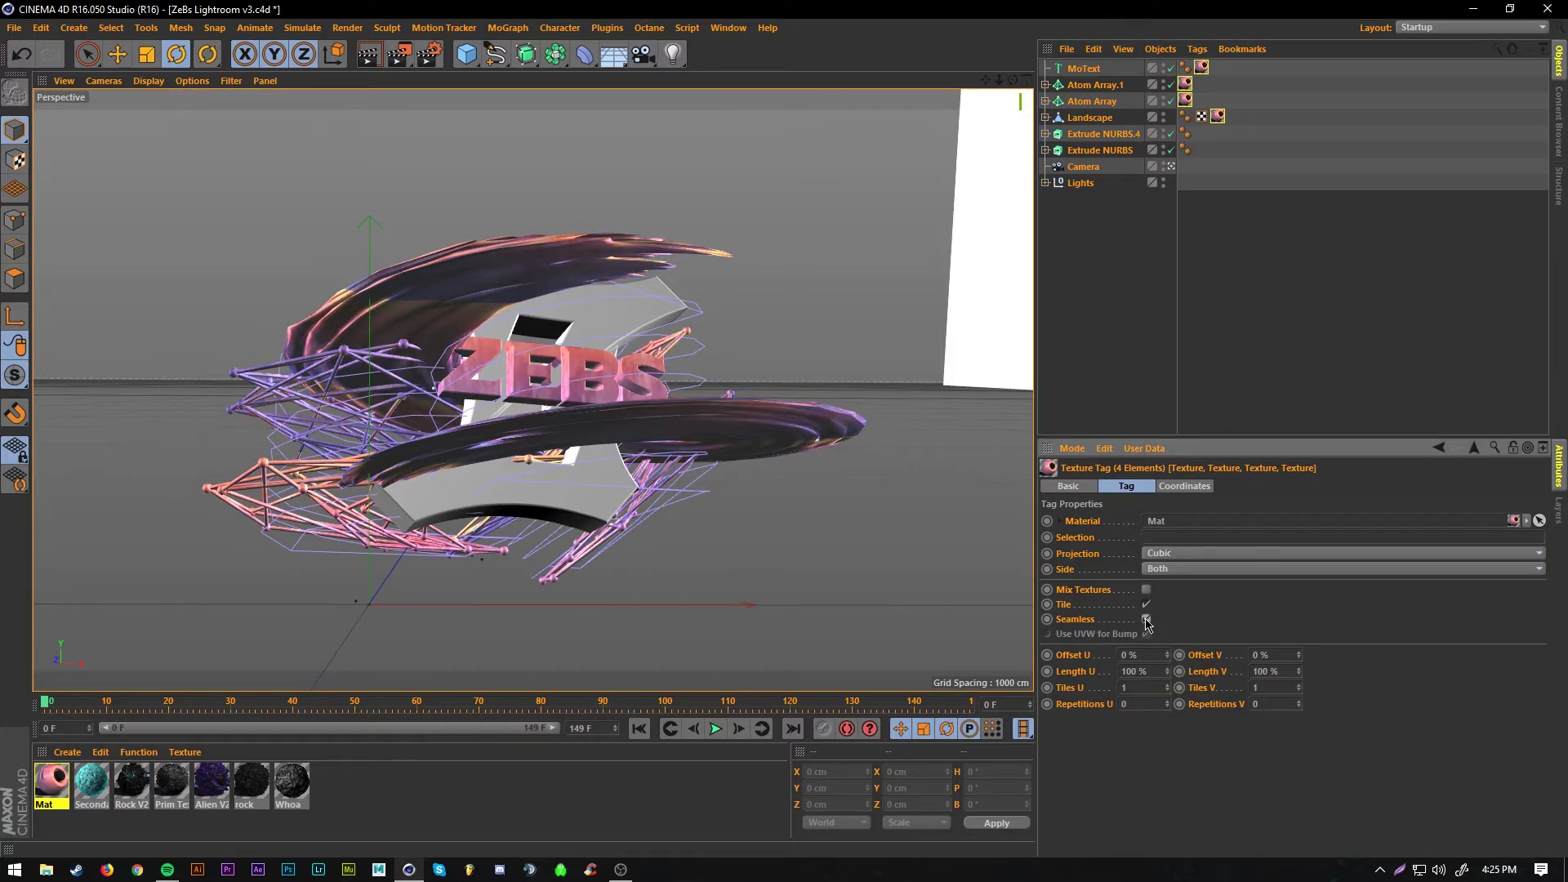
left_click(752, 545)
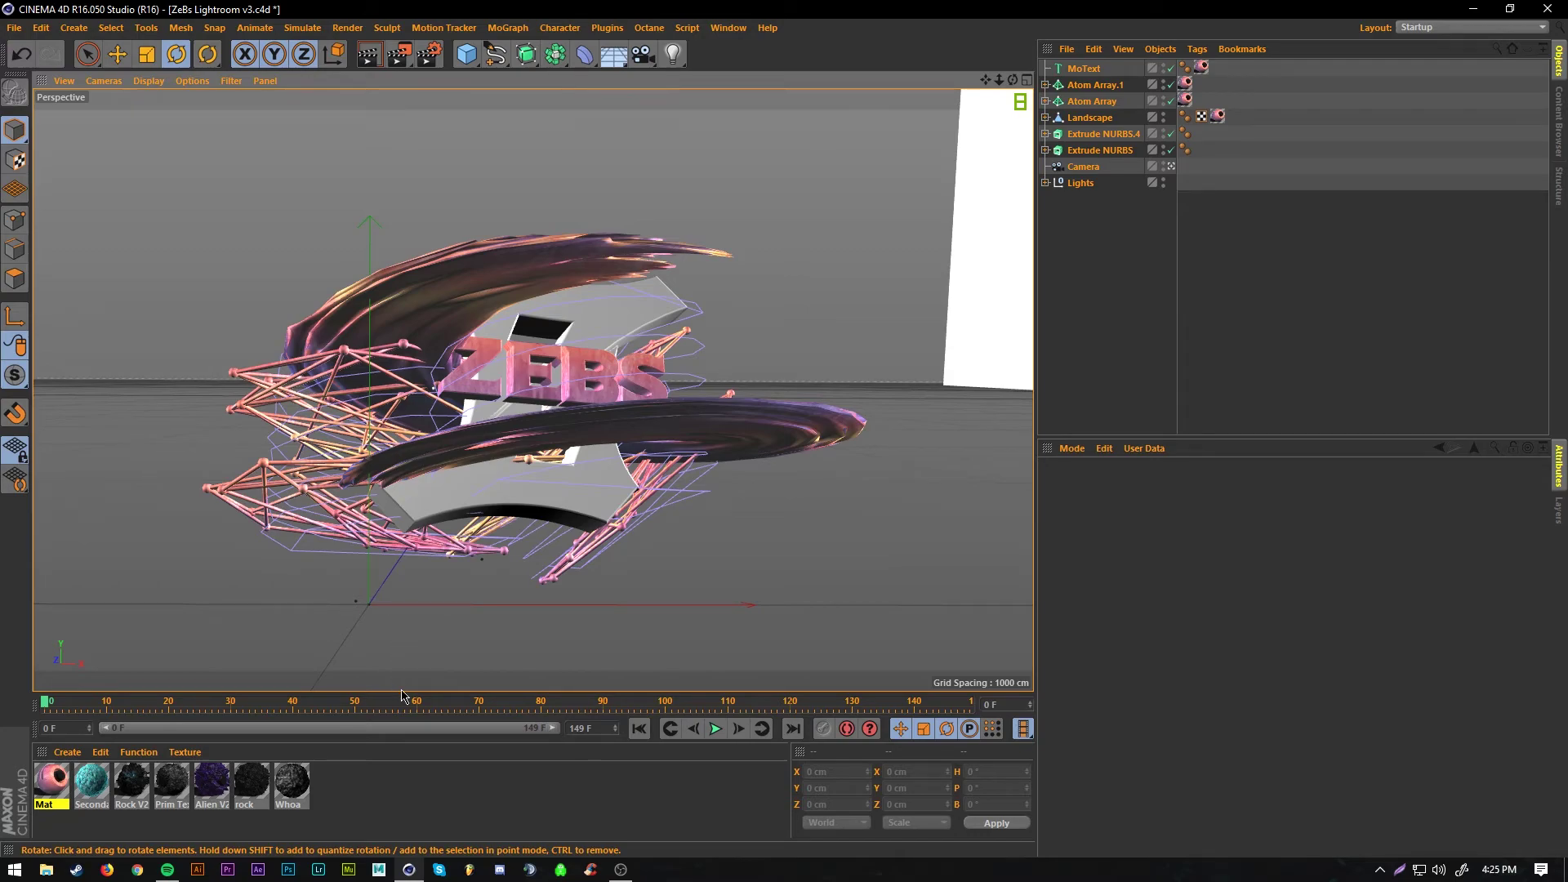
- Browse the preset material folders in the Content Browser for a suitable grey concrete-style material
left_click(1557, 106)
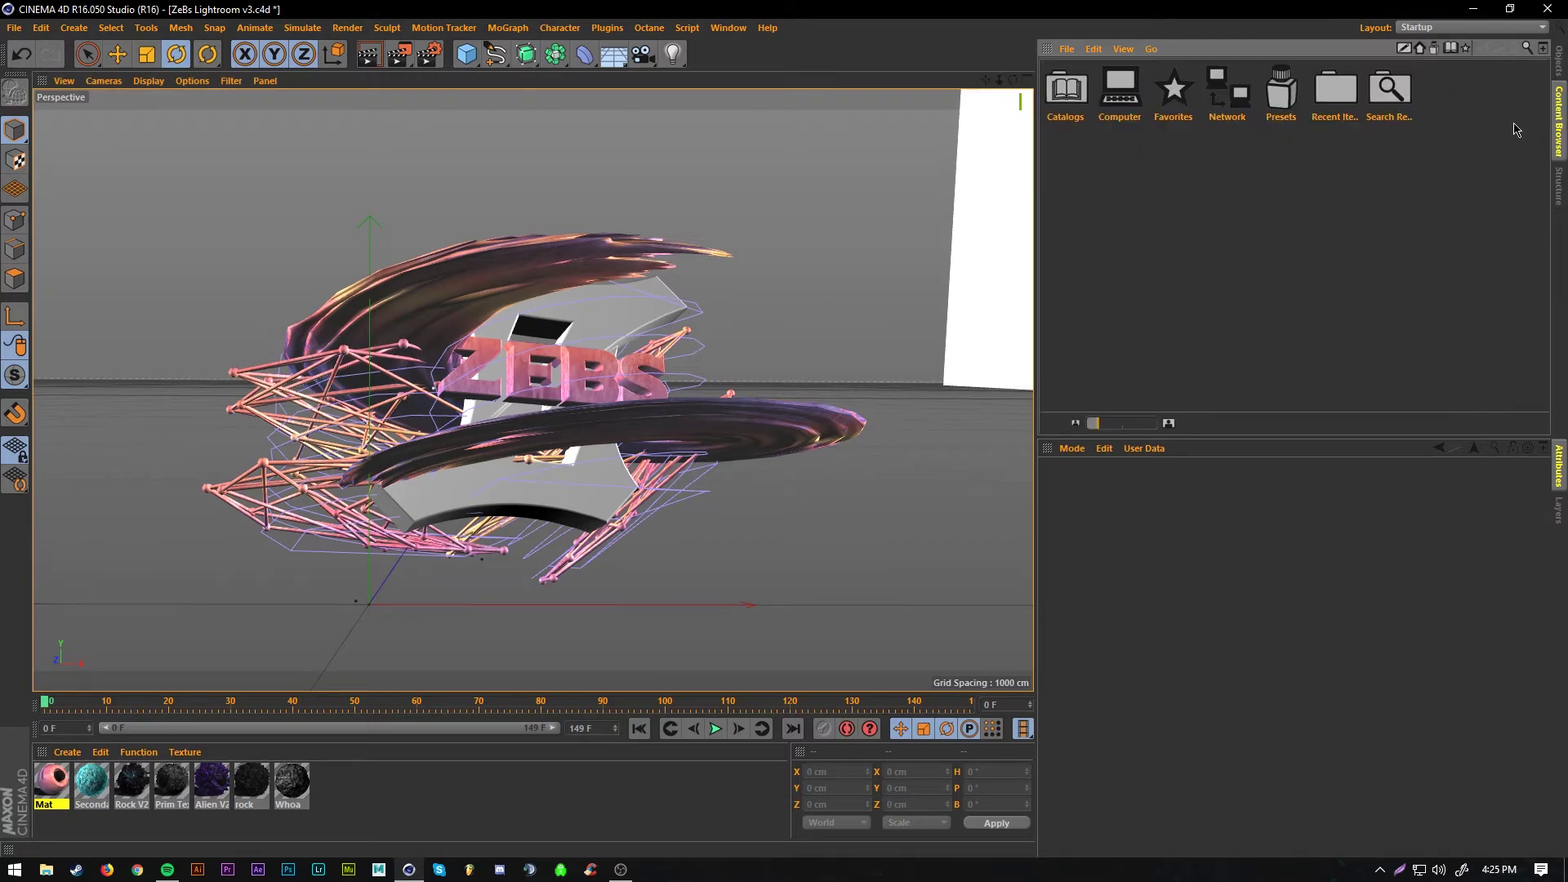
double_click(1283, 84)
double_click(1389, 312)
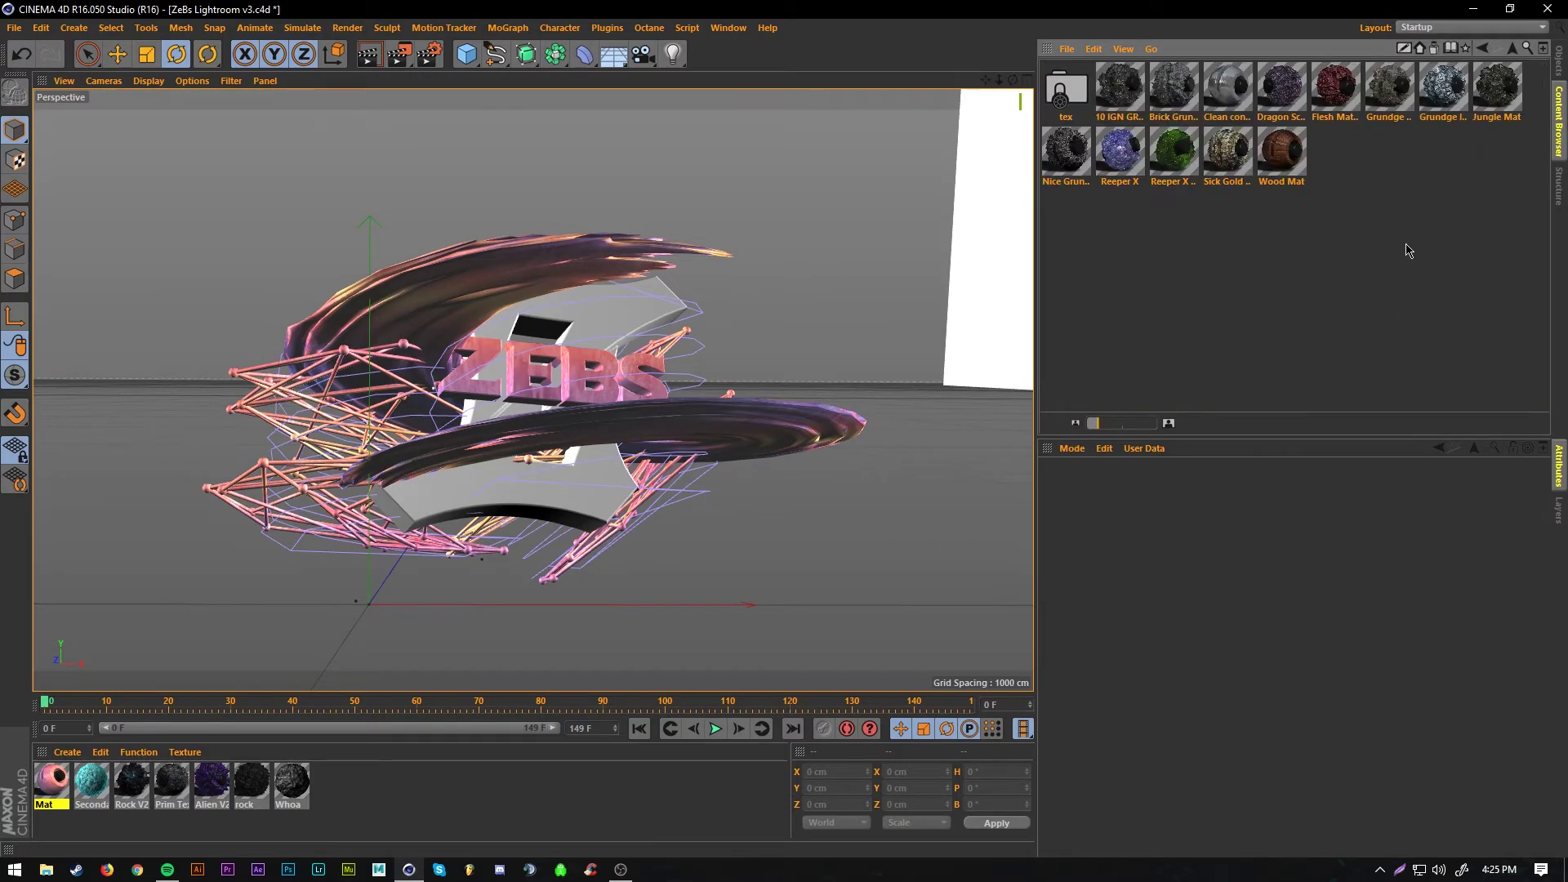
left_click(1482, 48)
double_click(1447, 311)
left_click(1479, 50)
double_click(1495, 310)
left_click(1483, 49)
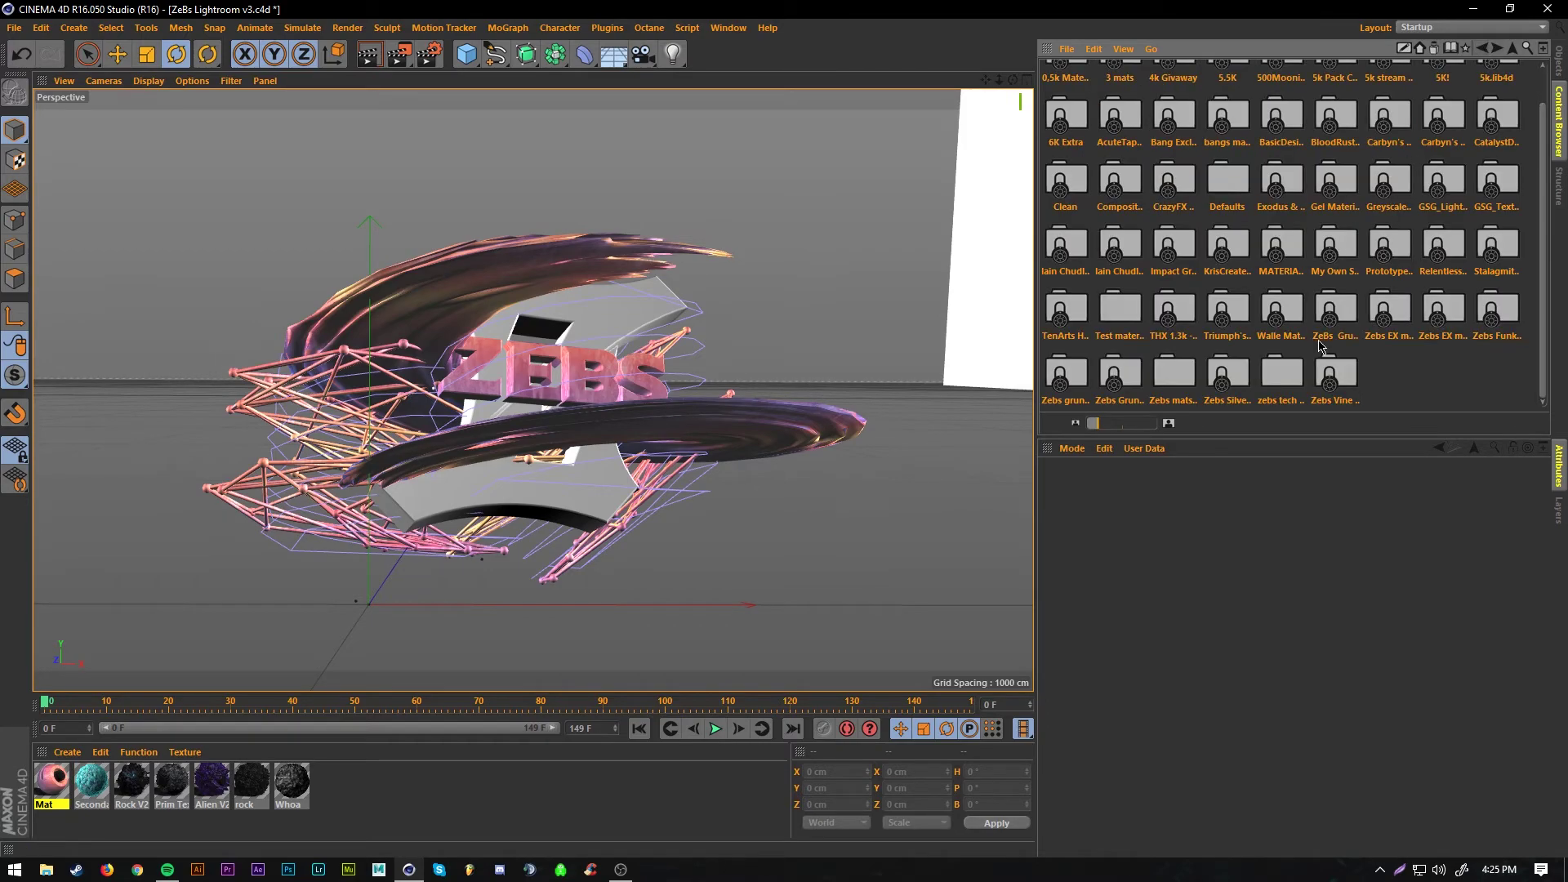
double_click(1338, 314)
left_click(1483, 49)
double_click(1226, 395)
left_click(1480, 49)
double_click(1177, 383)
left_click(1481, 49)
- Load the Very nice concrete and Atom Array preset materials into the scene
double_click(1119, 377)
double_click(1509, 152)
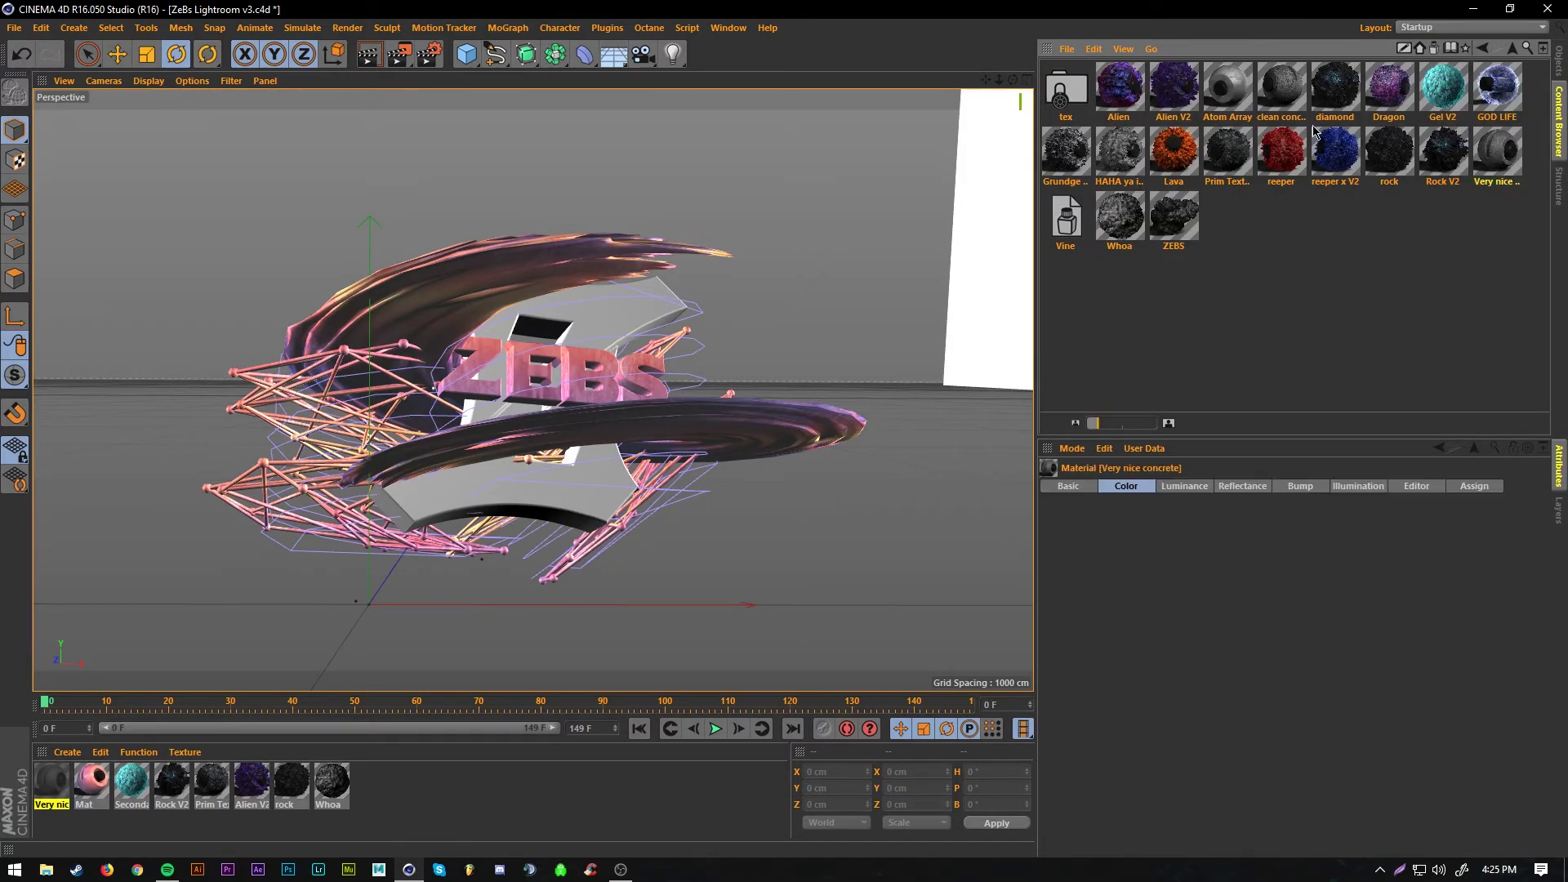
double_click(1229, 88)
left_click(1558, 66)
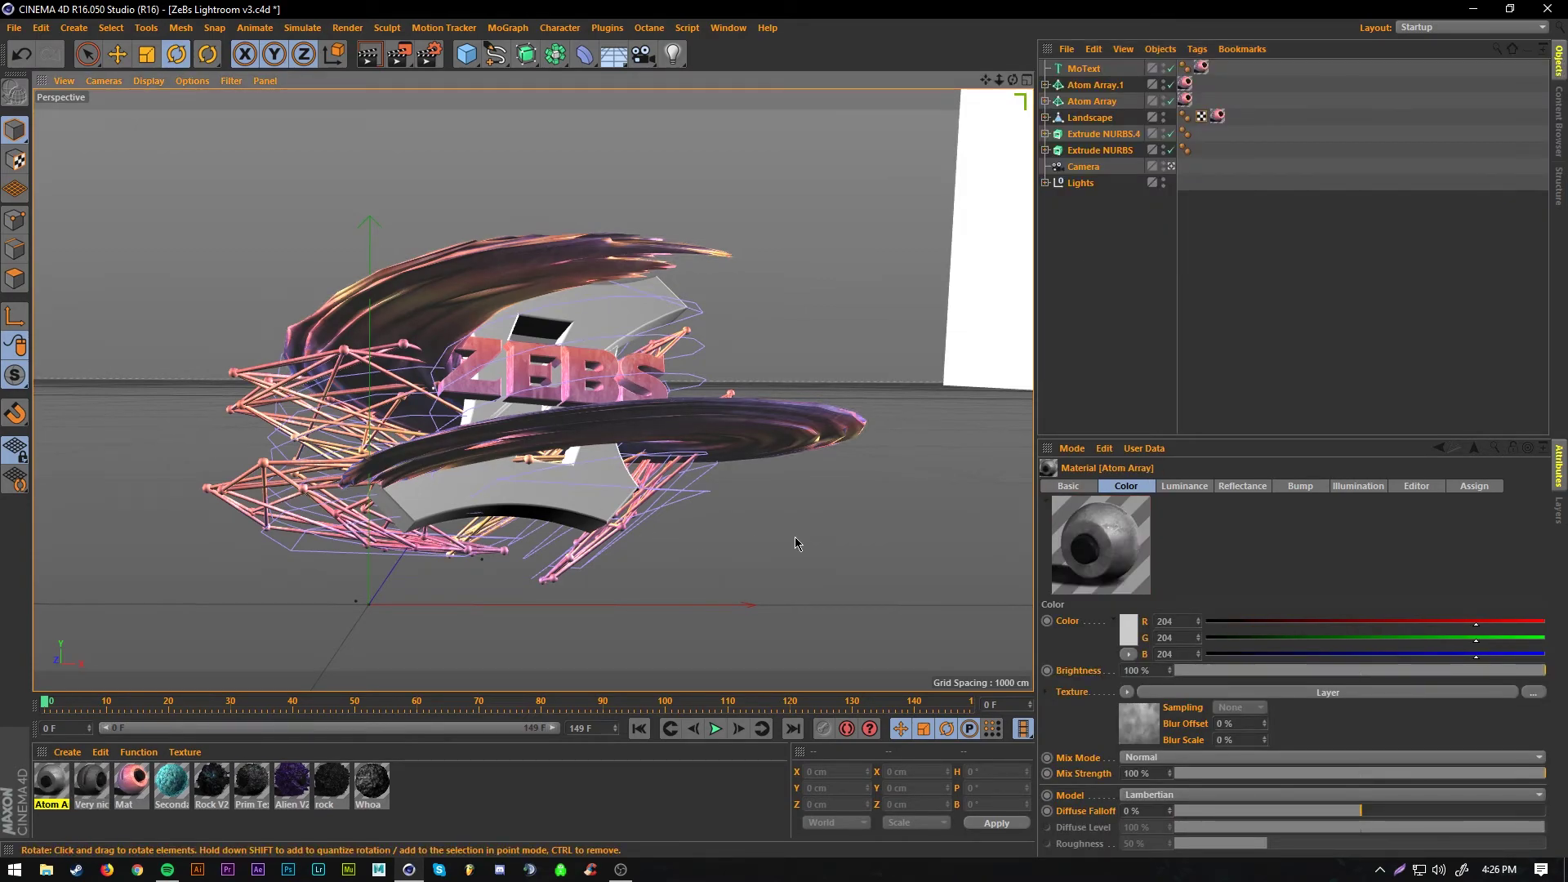
- Apply the Atom Array material to both Extrude NURBS objects forming the Z logo
left_click(79, 790)
left_click_drag(51, 784, 588, 486)
left_click_drag(1202, 132, 1202, 152, "ctrl")
left_click(1202, 123, "ctrl")
- Set both Extrude NURBS texture tags to Cubic projection with Seamless enabled, and activate the Live Selection tool
left_click(1203, 133)
left_click(1202, 149, "shift")
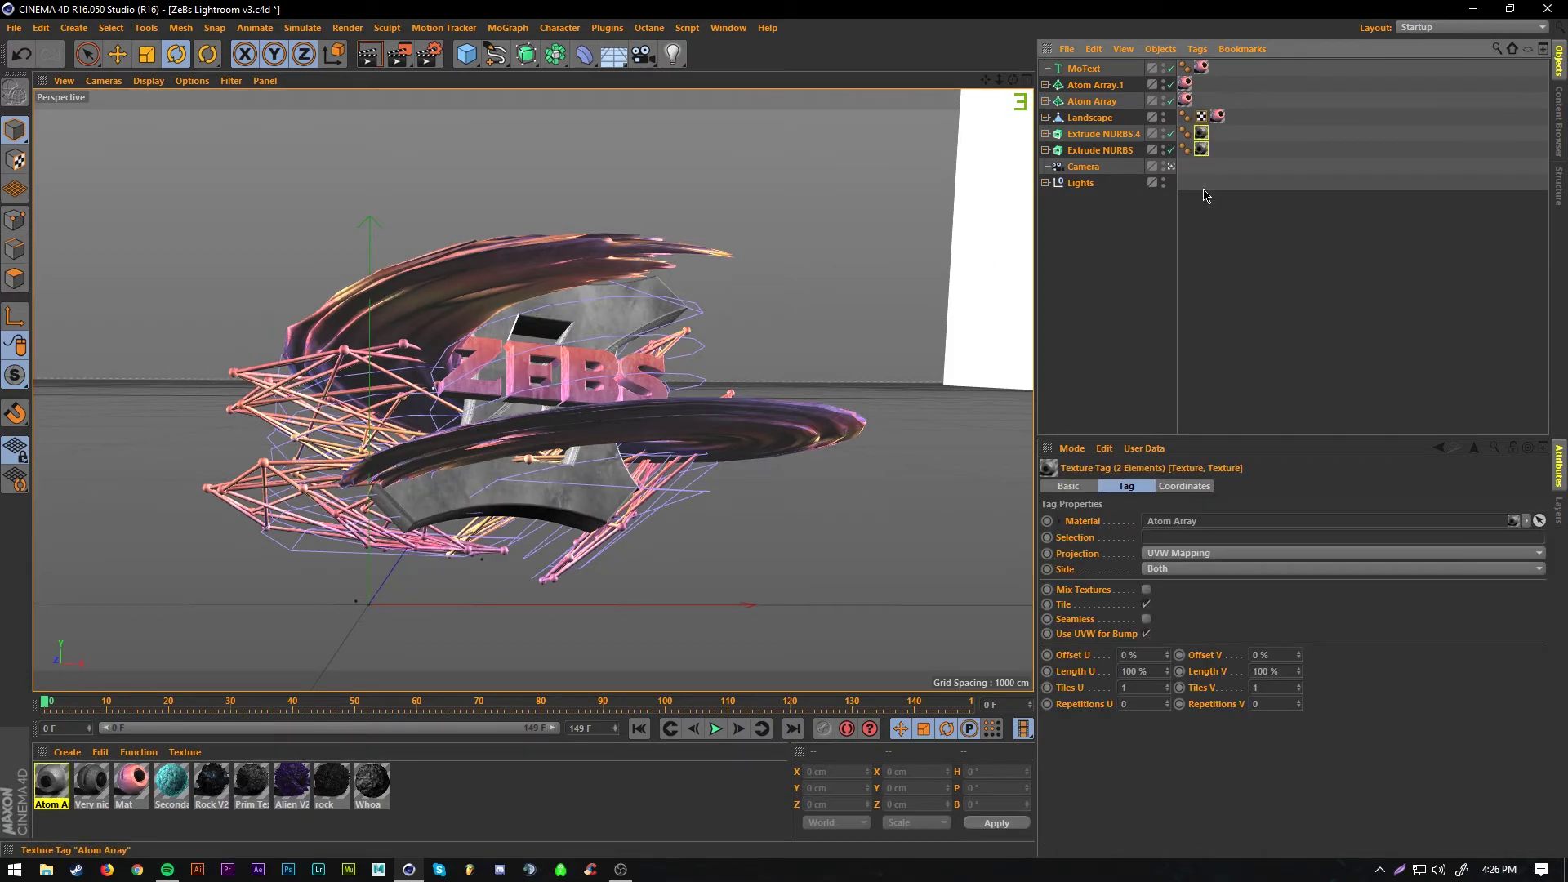
left_click(1170, 557)
left_click(1163, 619)
left_click(1150, 620)
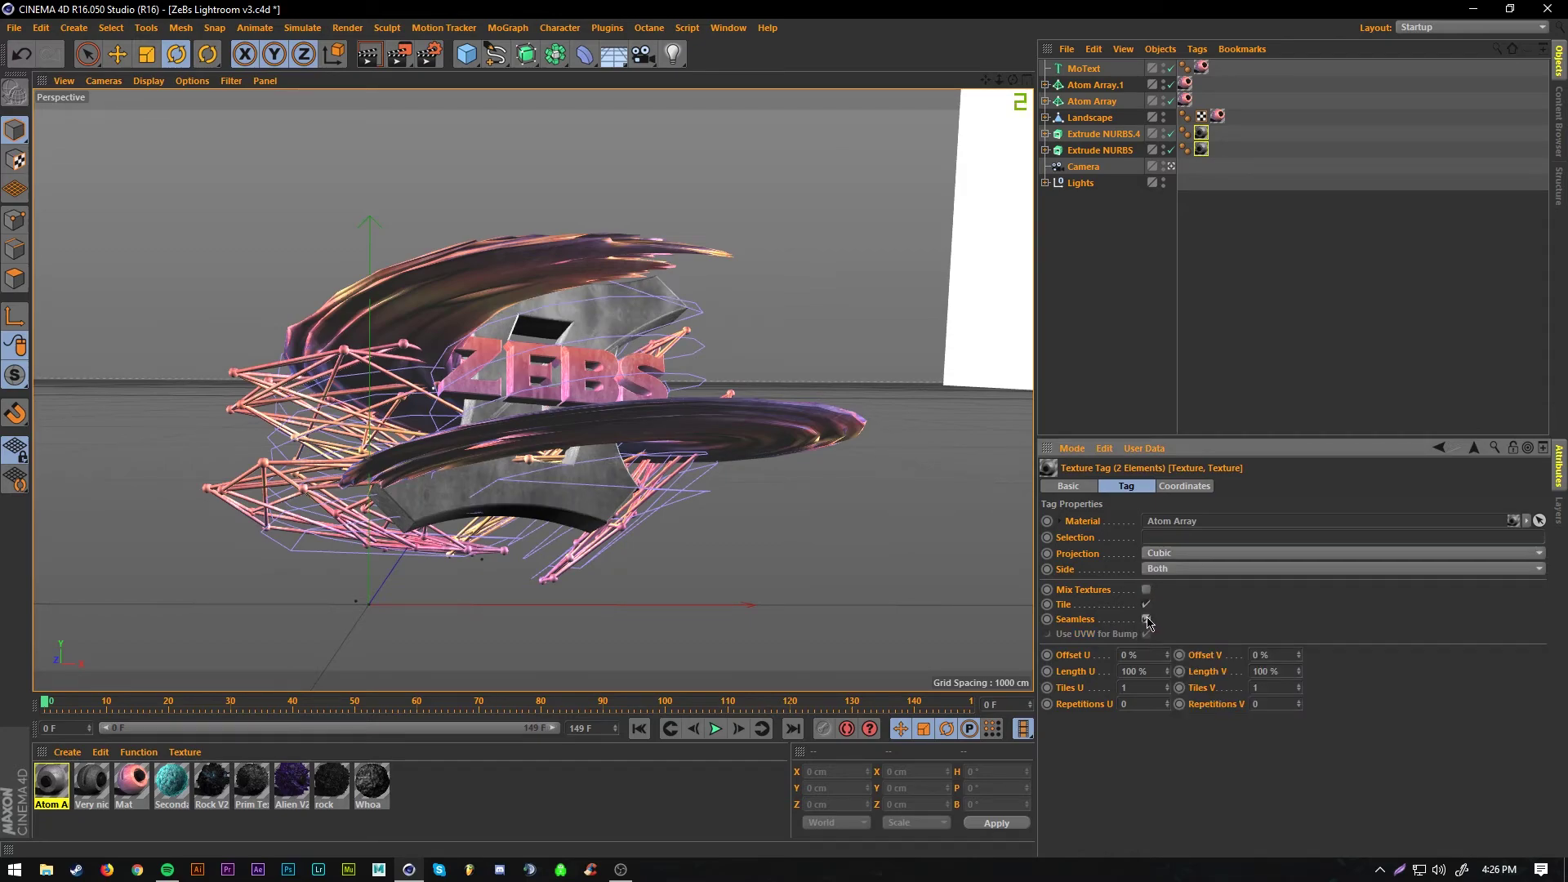
left_click(847, 553)
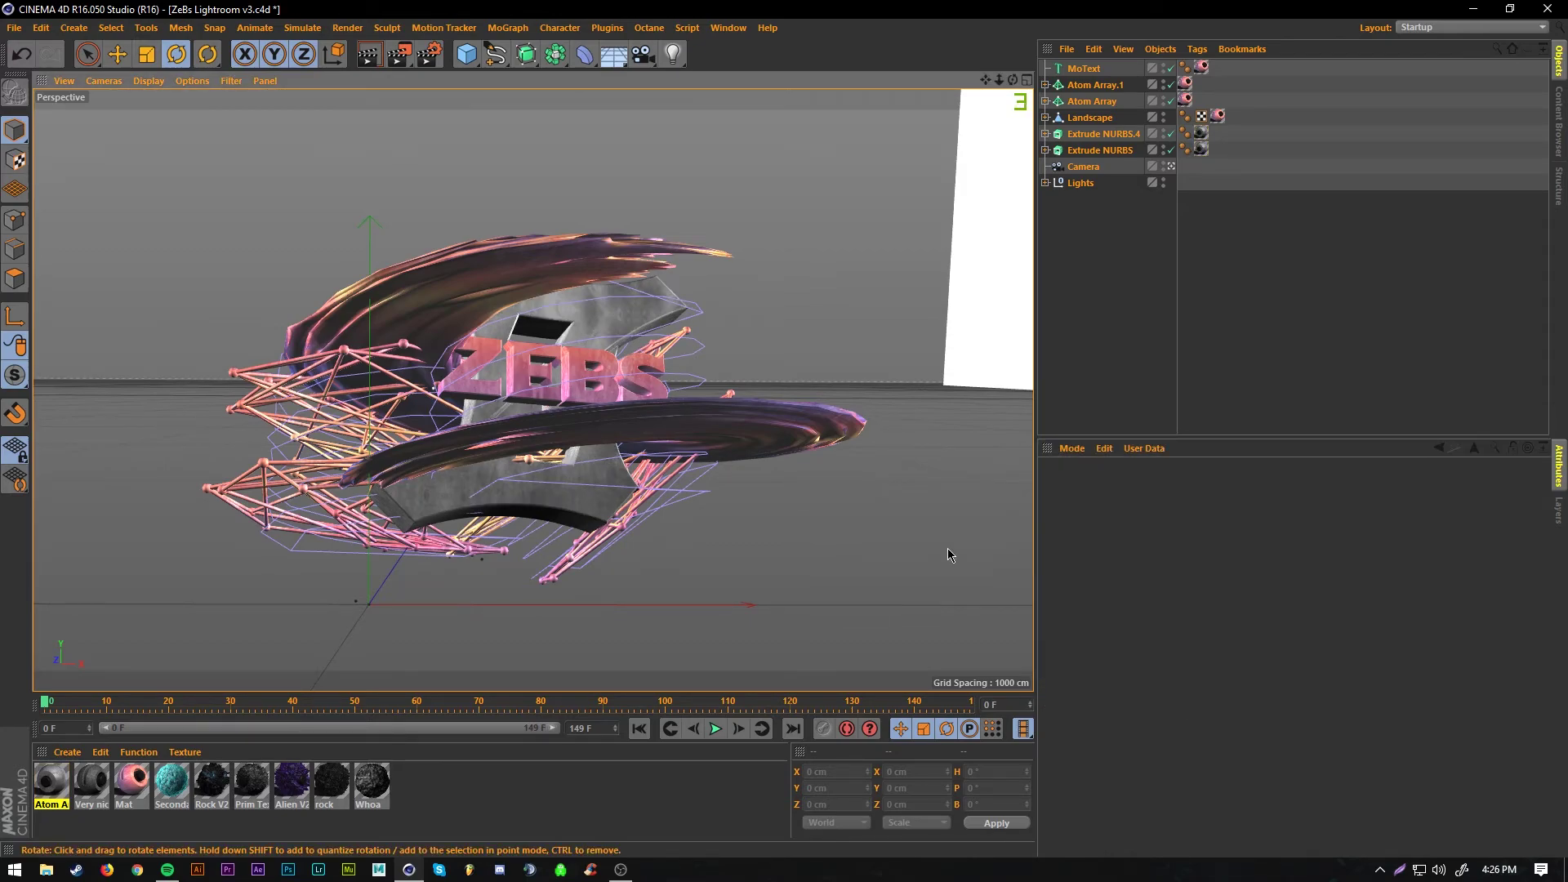
left_click(88, 54)
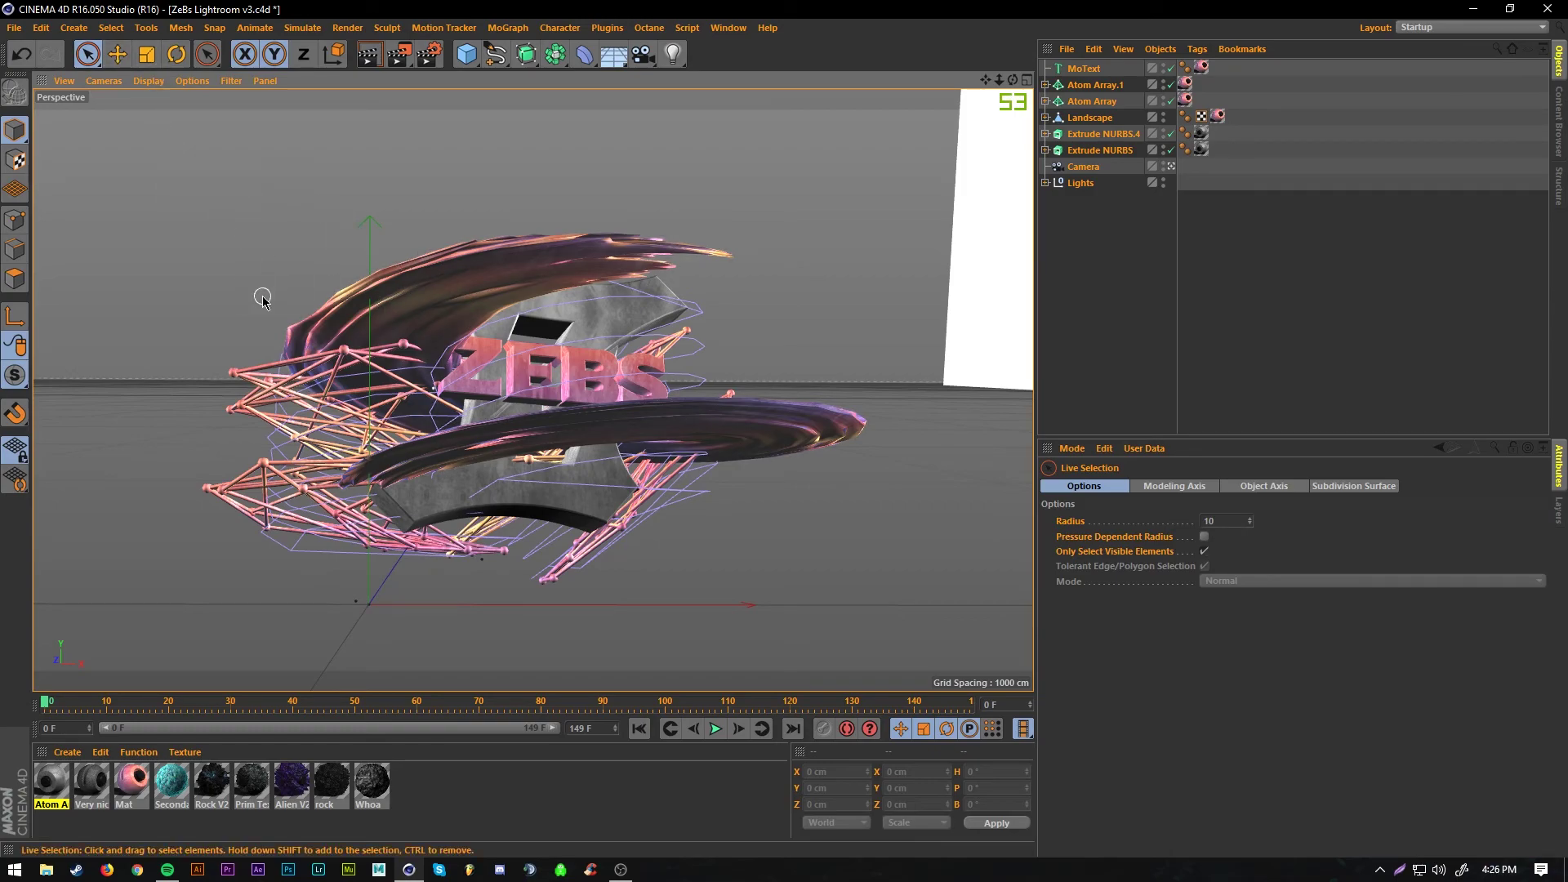